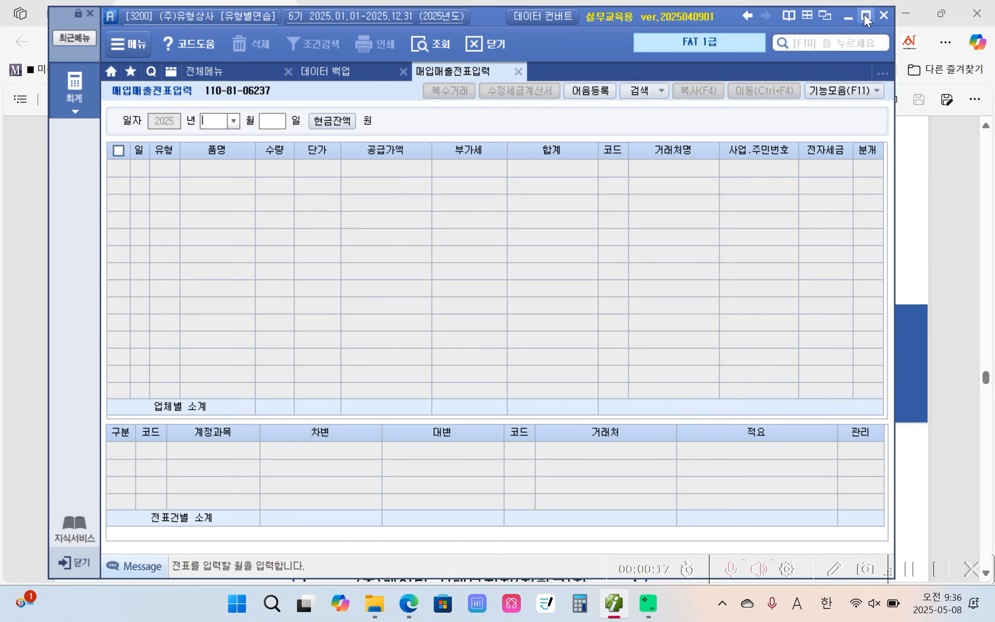
Maximize the voucher entry window, load the vouchers for November 13 and select the telephone bill entry's journal type
click(864, 15)
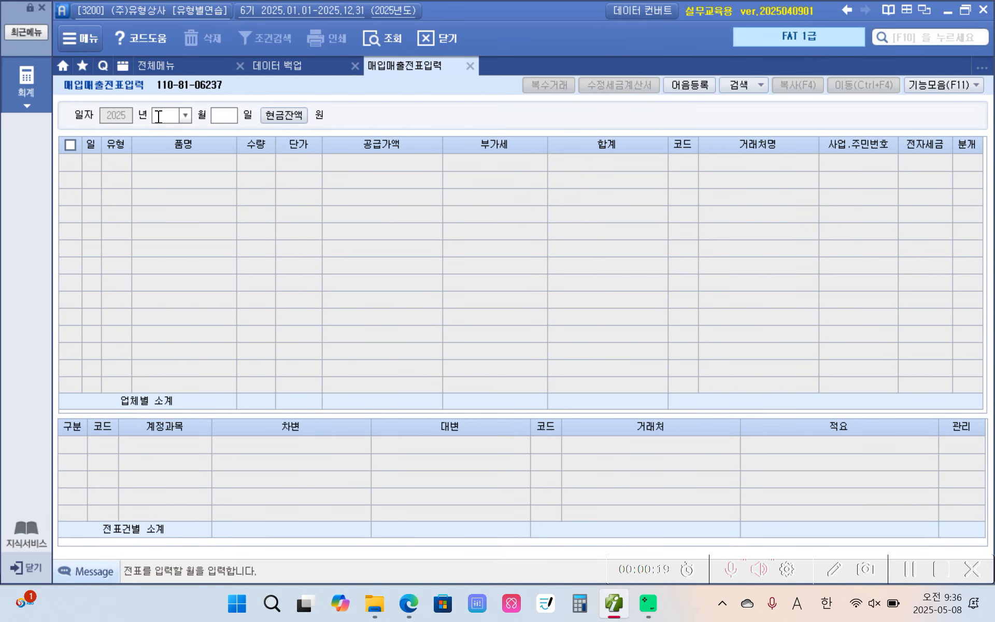
text(11)
key(Return)
text(13)
key(Return)
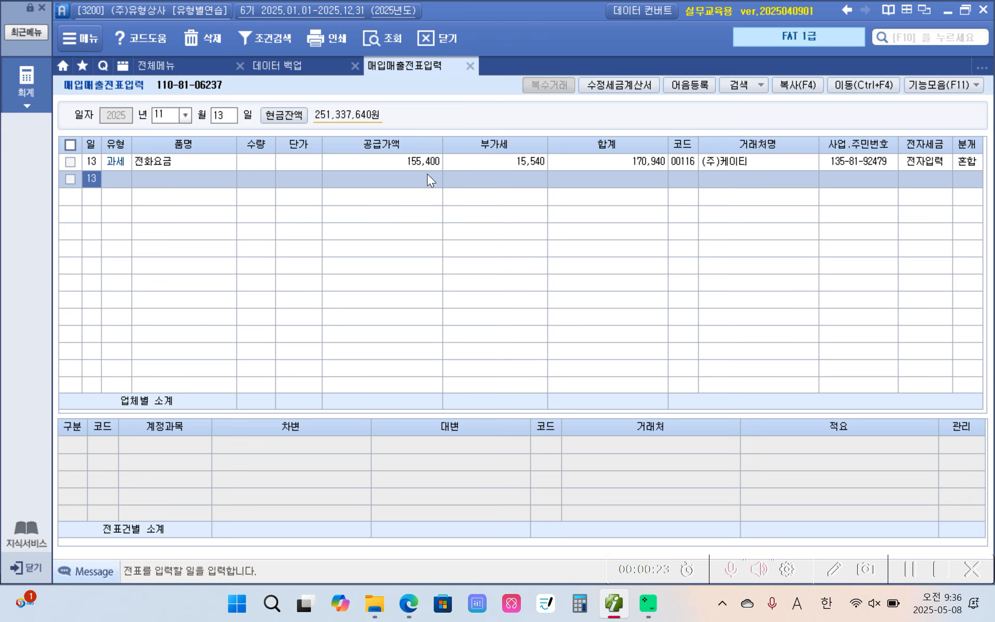
click(958, 159)
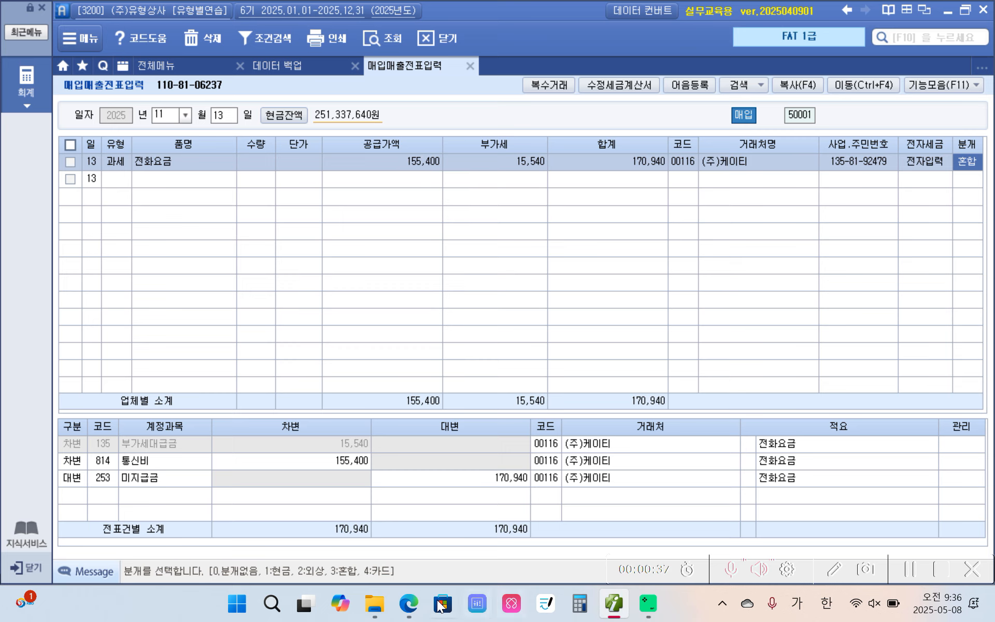
Switch to the PDF textbook in Edge and highlight 전자계산서 and 현금 in yellow in the November 14 transaction
mouse_move(409, 604)
click(395, 548)
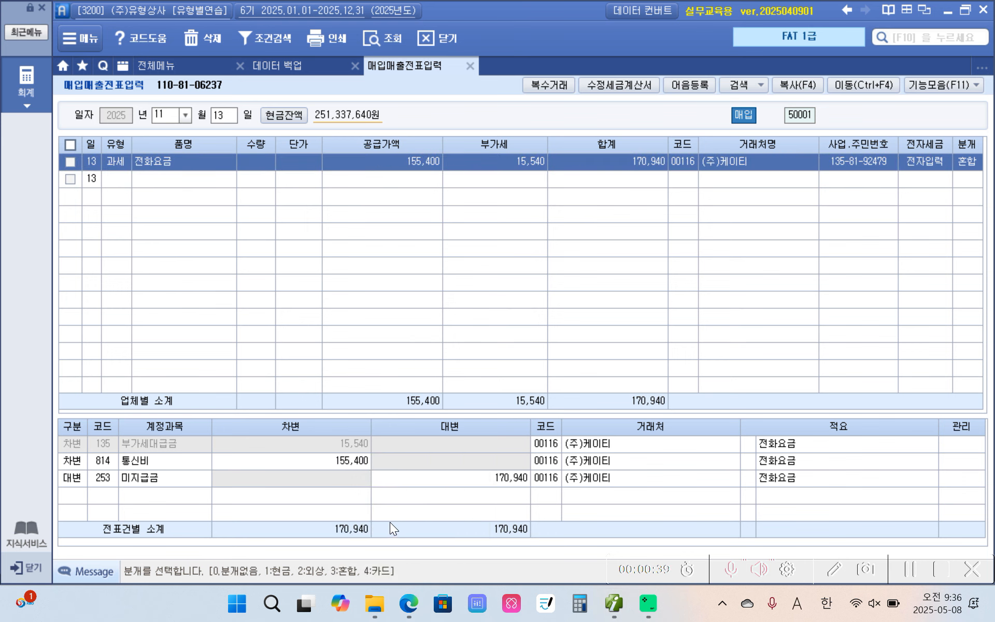
click(408, 604)
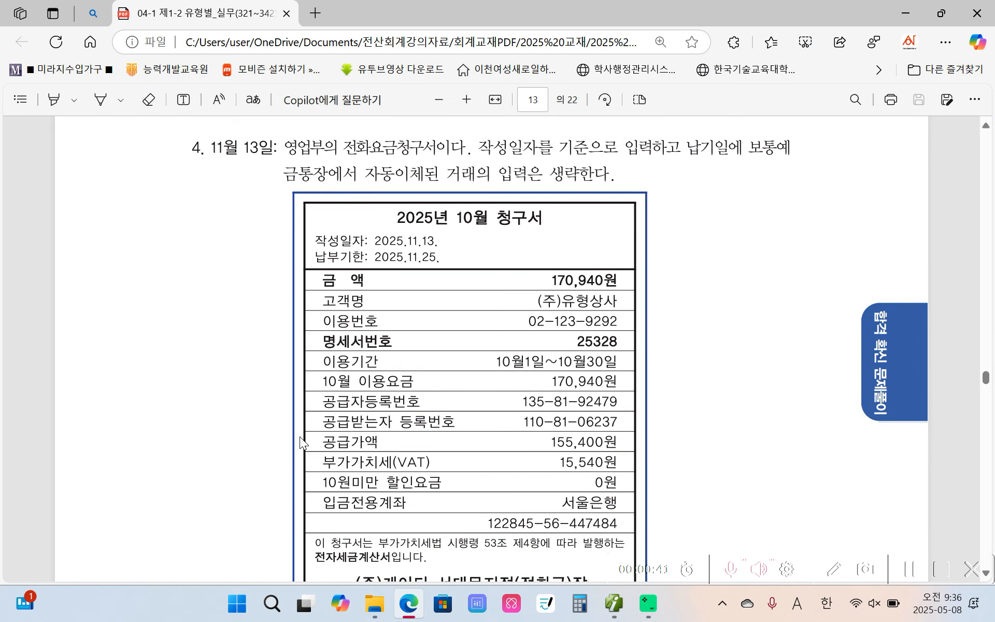
scroll(299, 438, down, 5)
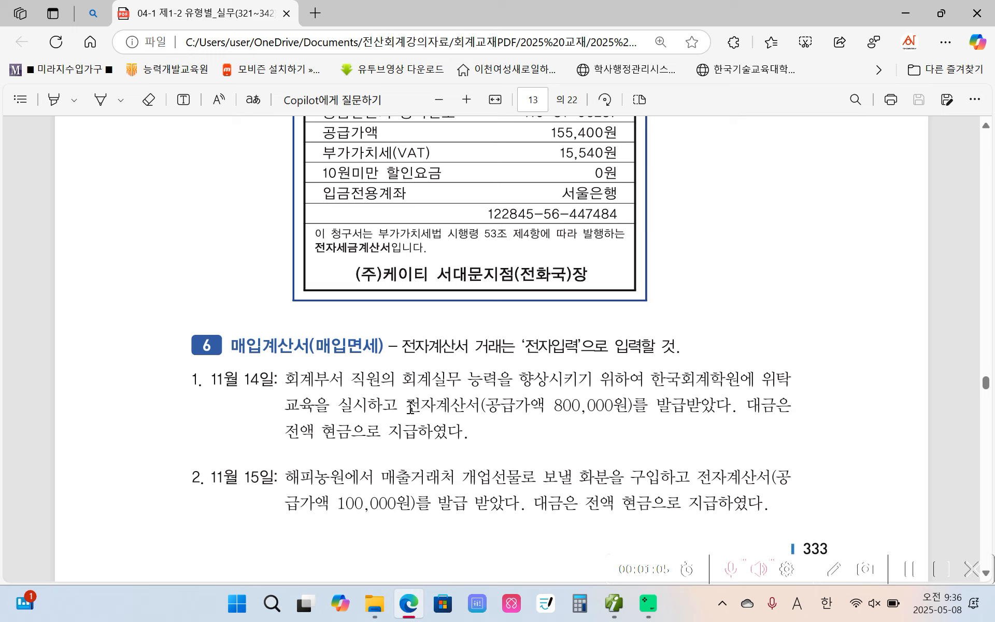
drag(410, 407, 477, 402)
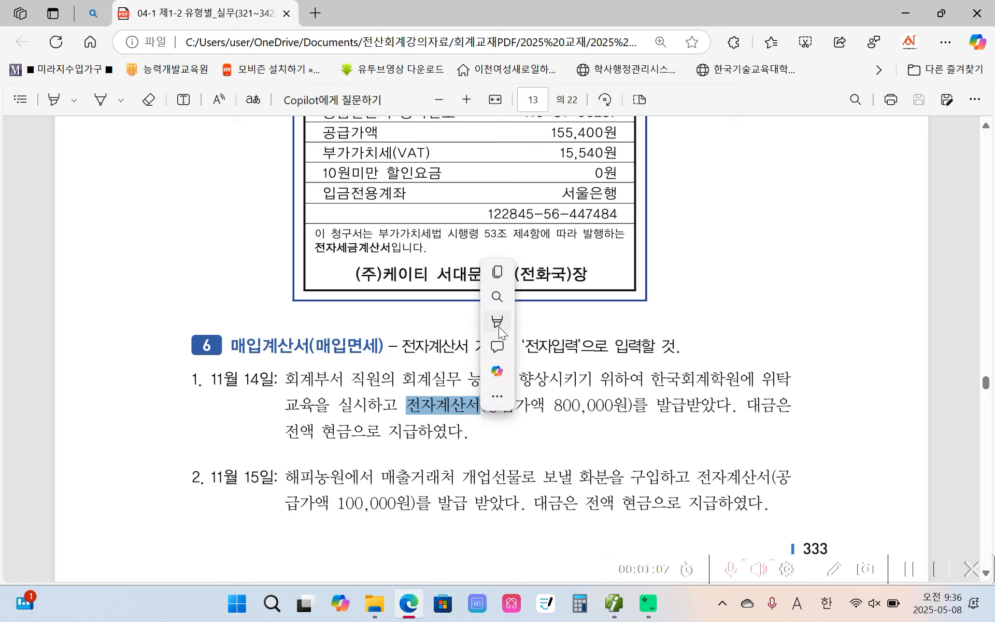
mouse_move(498, 327)
click(673, 321)
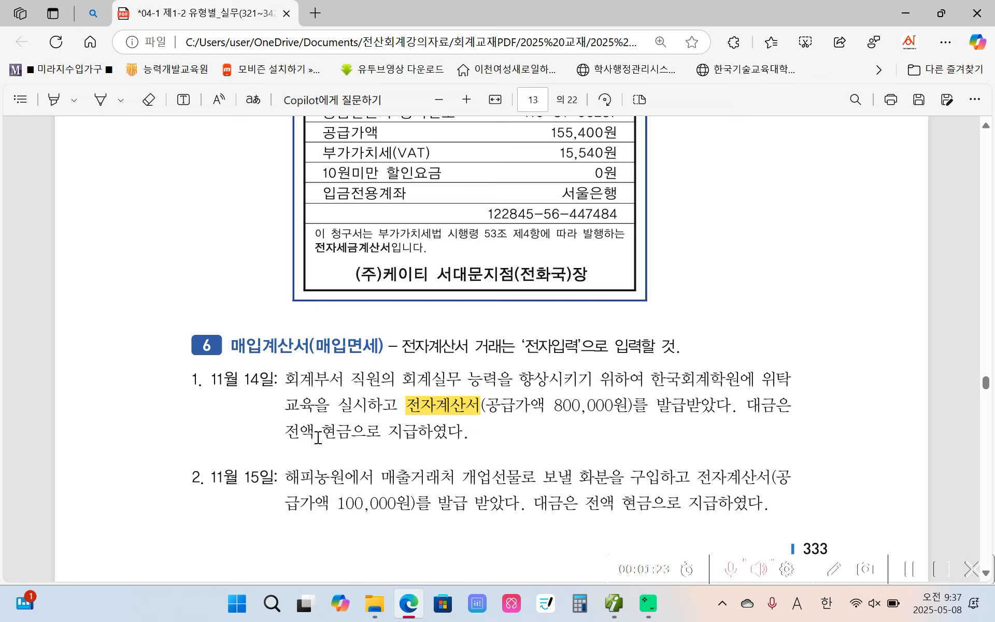
drag(314, 435, 346, 435)
mouse_move(377, 356)
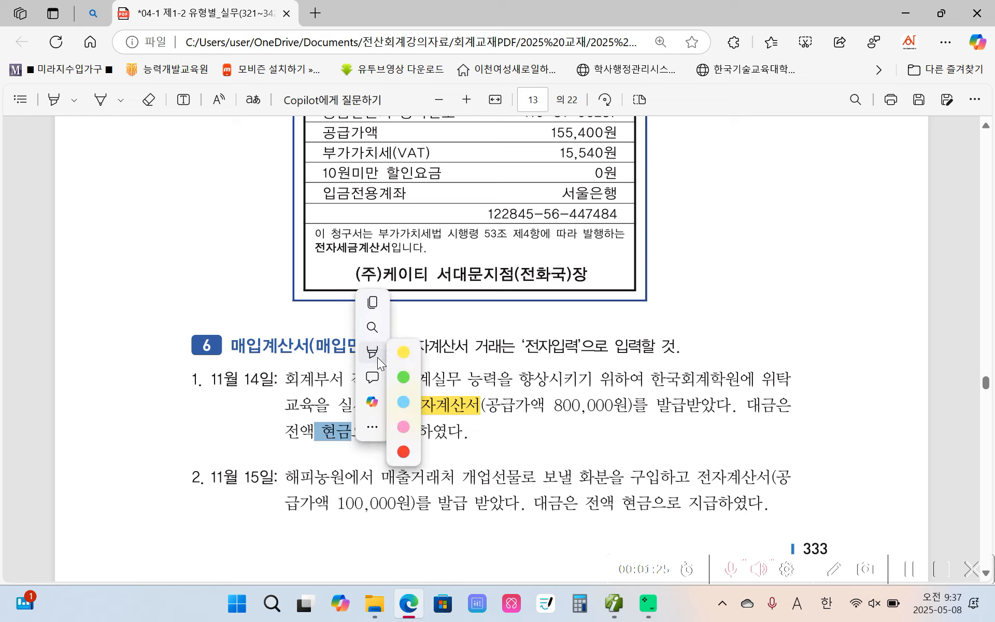
click(549, 351)
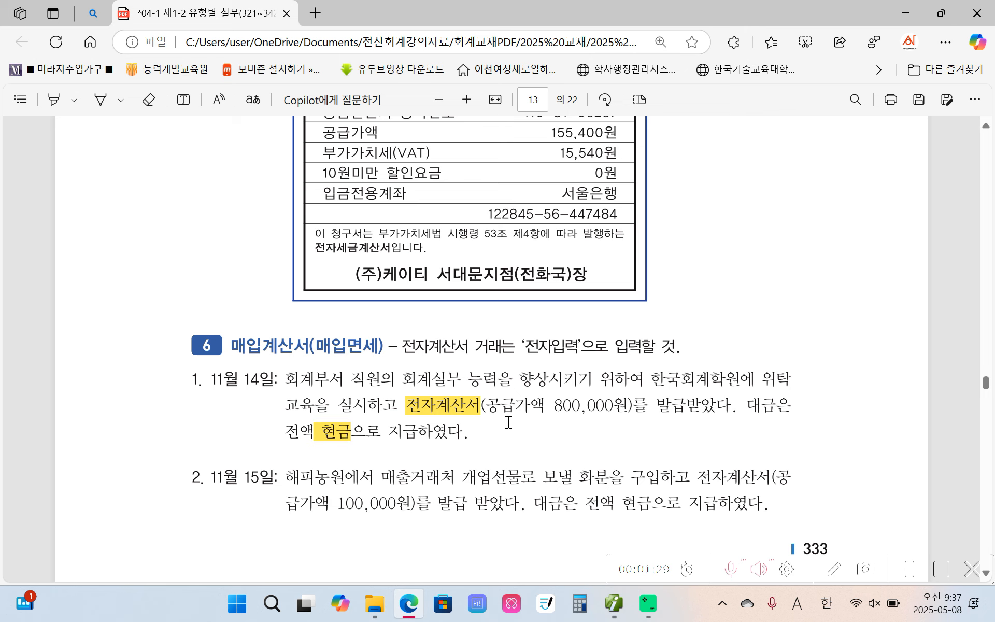
Switch back to the accounting program and start a November 14 voucher with the tax-exempt purchase type (53. 면세)
click(614, 604)
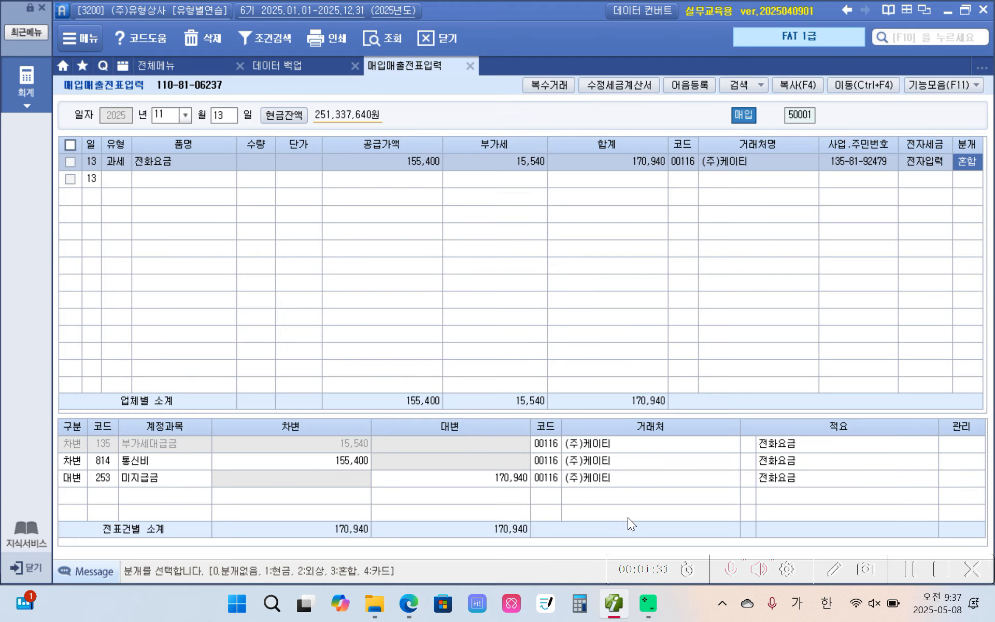
click(228, 116)
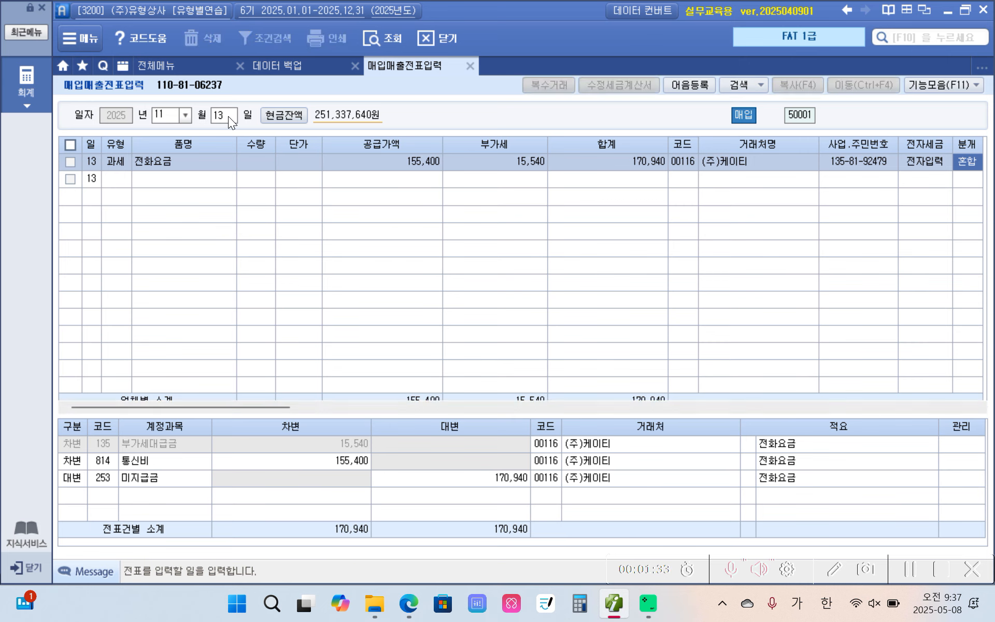
text(14)
key(Return)
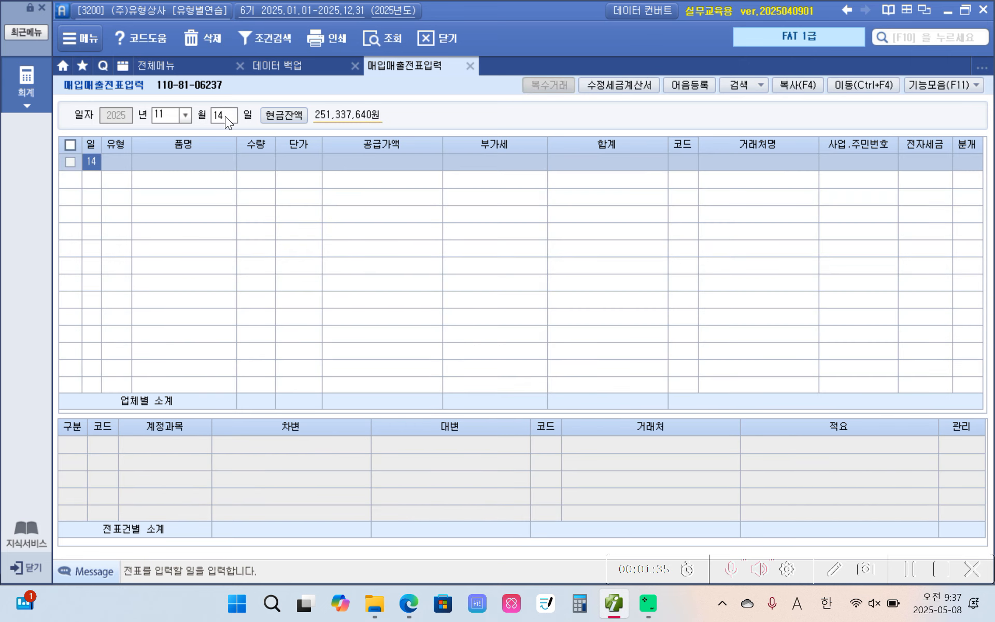
key(Return)
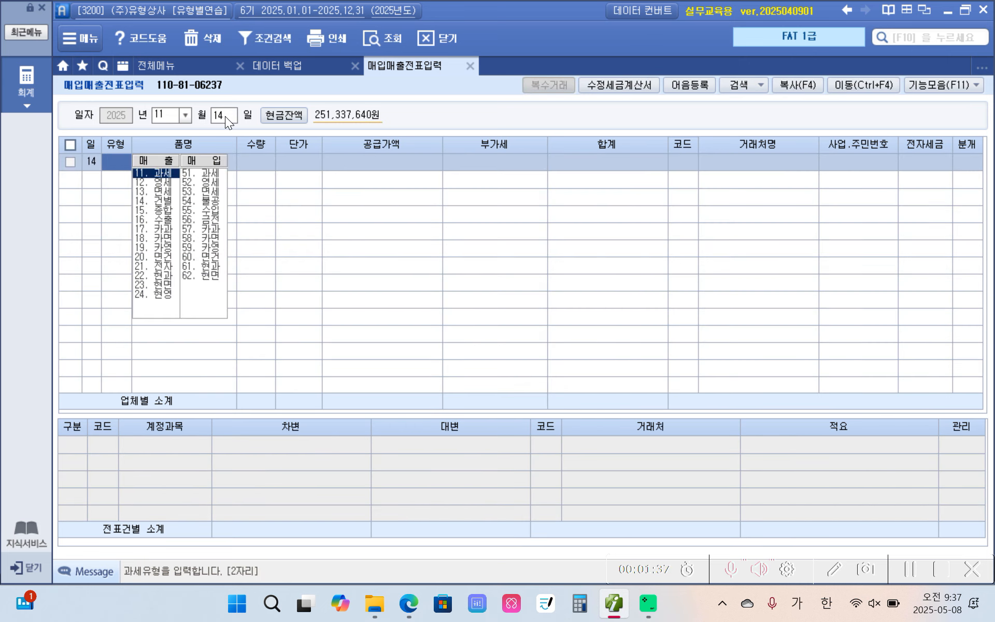
text(5)
key(Return)
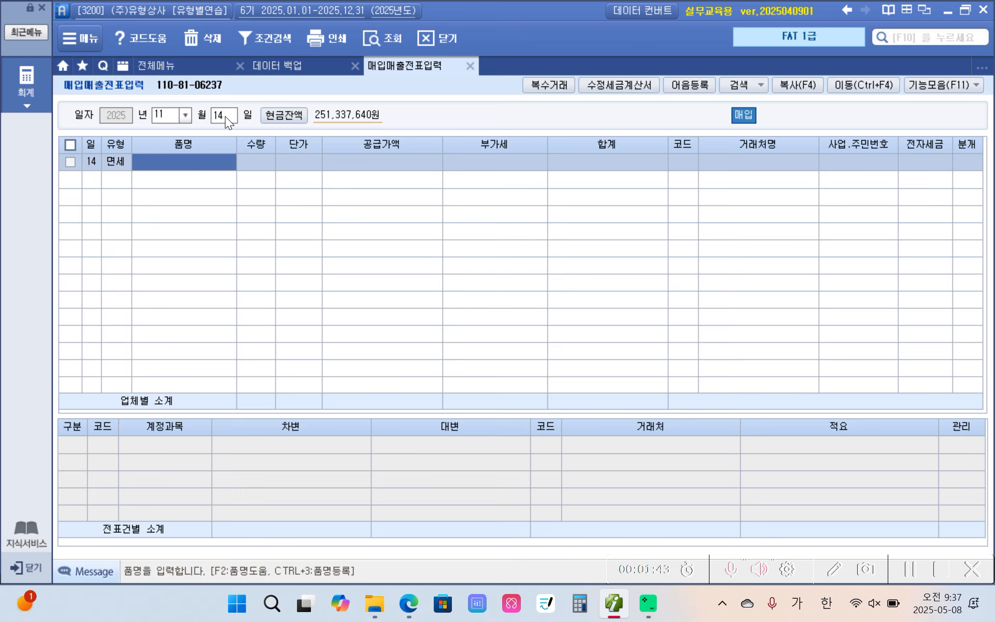
Enter the item name 회계실무 and a supply value of 800,000, leaving quantity and unit price blank
text(회)
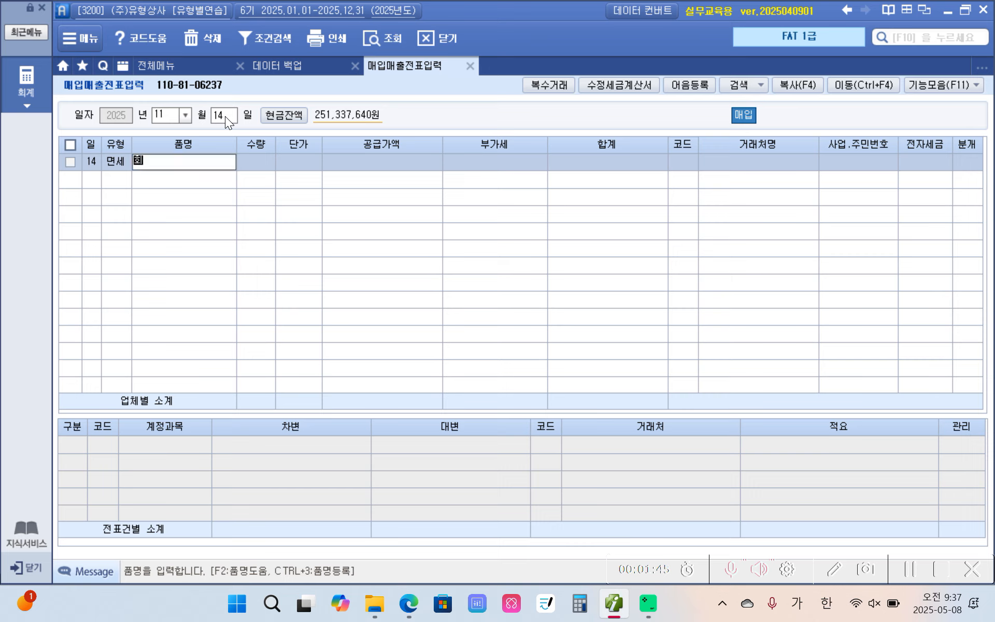
text(ㄱㅔ실무)
key(Return)
key(Return)
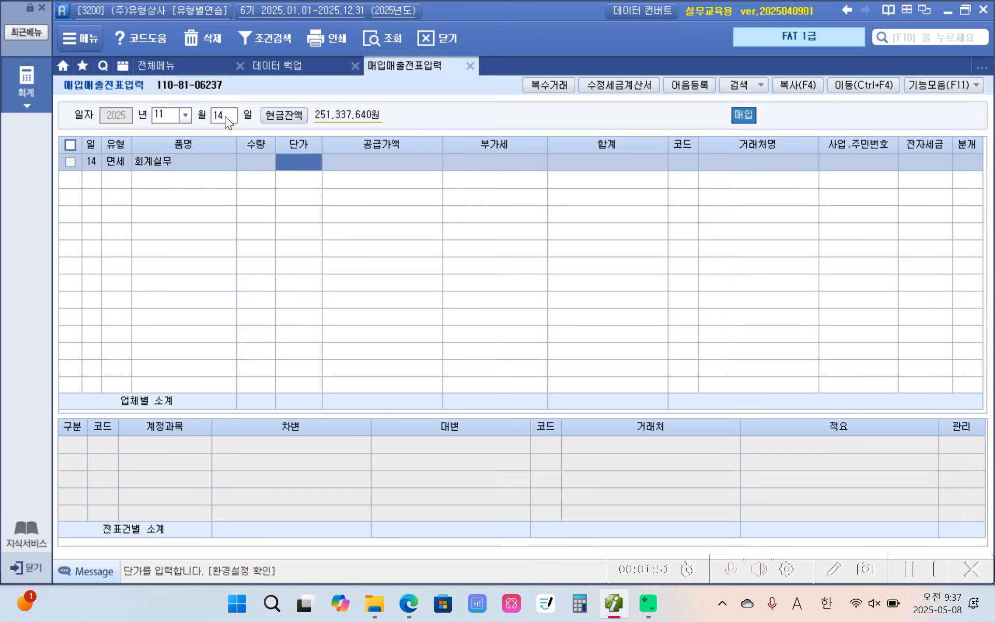
key(Return)
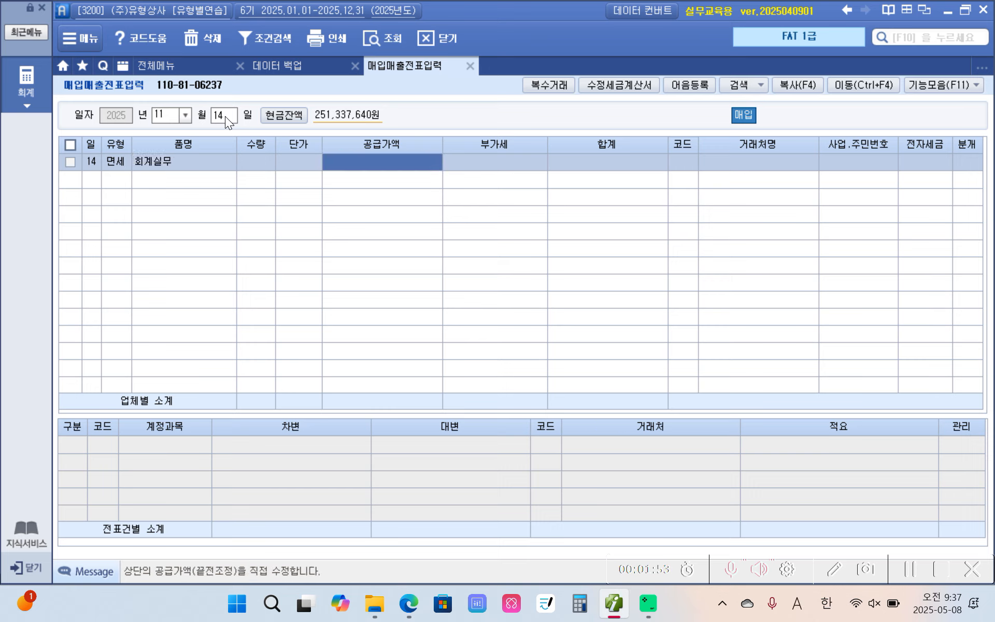
text(8000000)
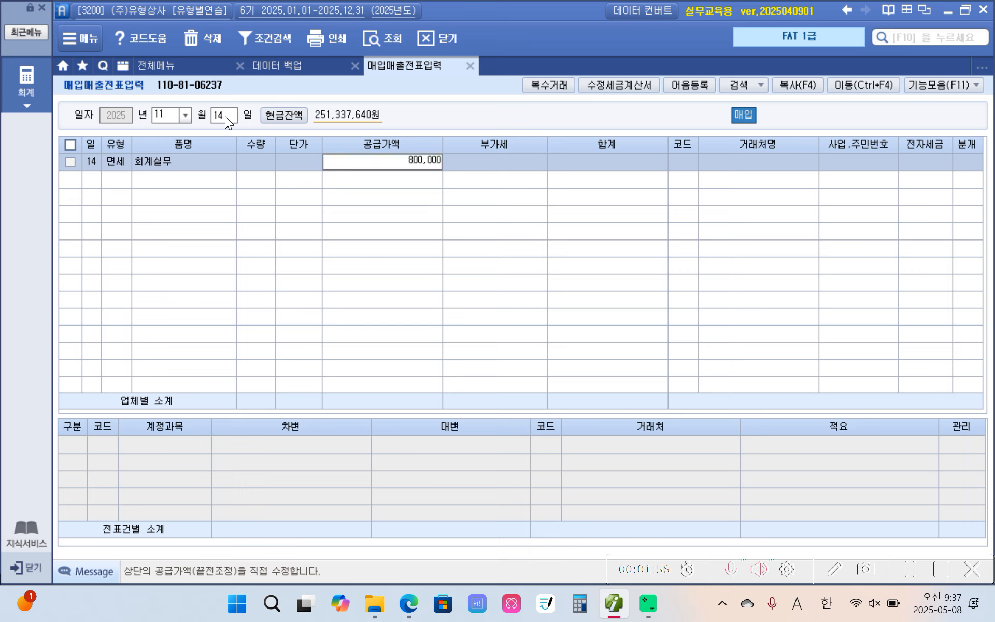
key(Return)
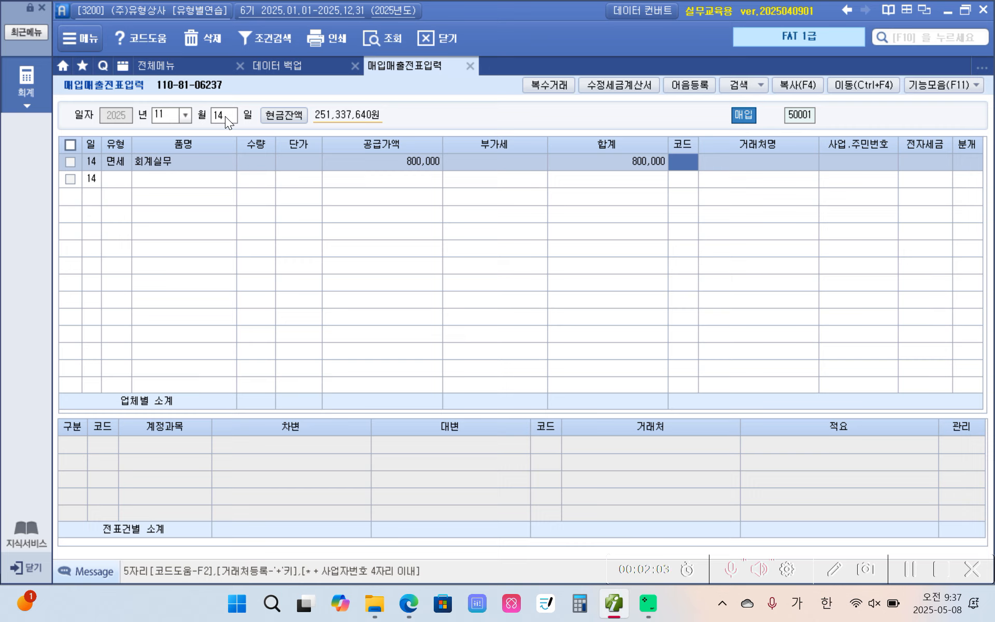
Look up 한국 and assign 한국회계학원 (00117) as the vendor, marking the invoice as 전자입력
text(한국)
key(Return)
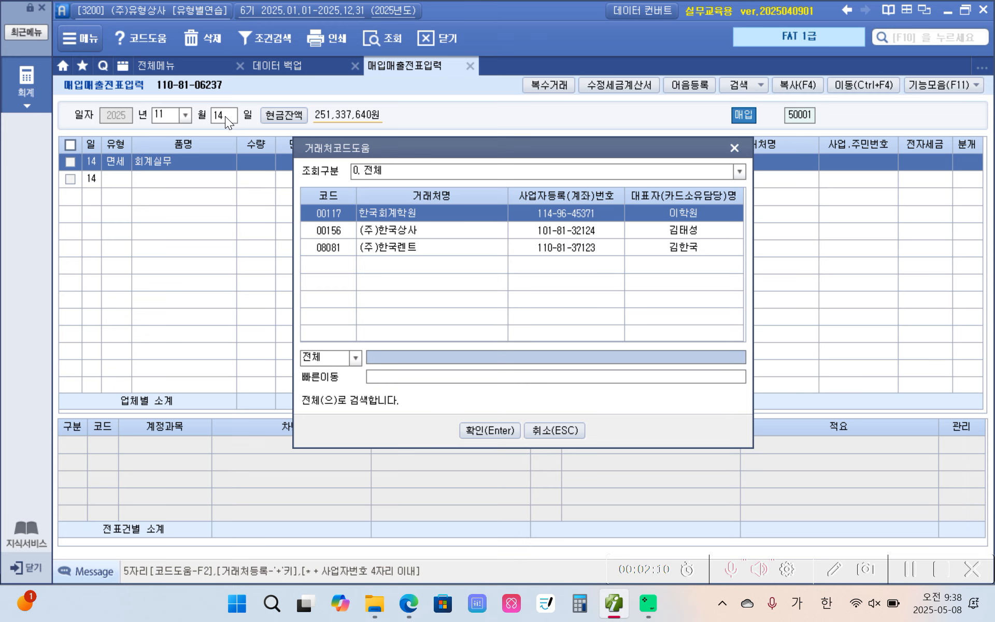
key(Return)
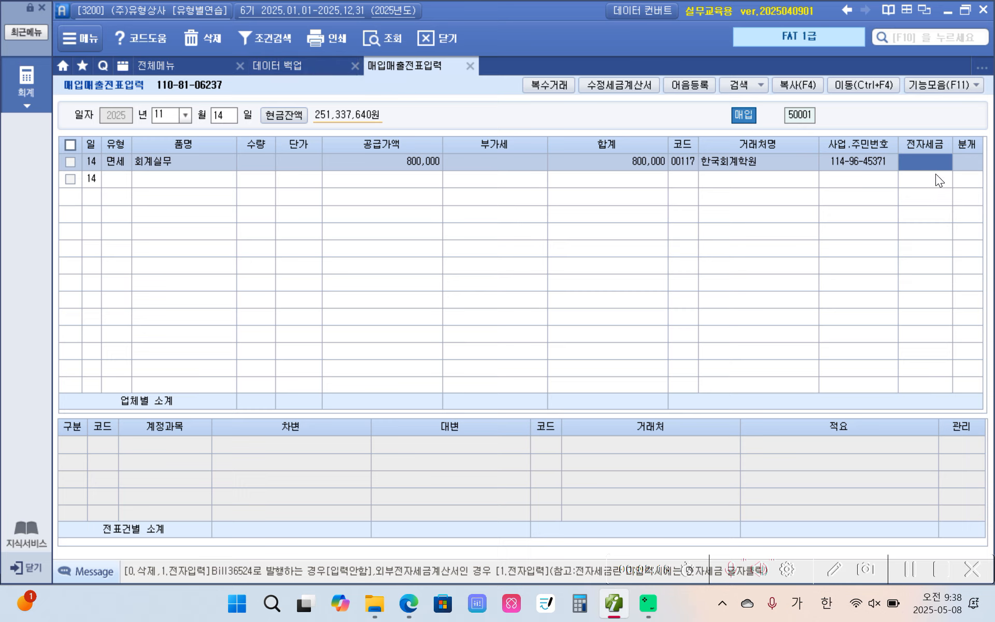
text(1)
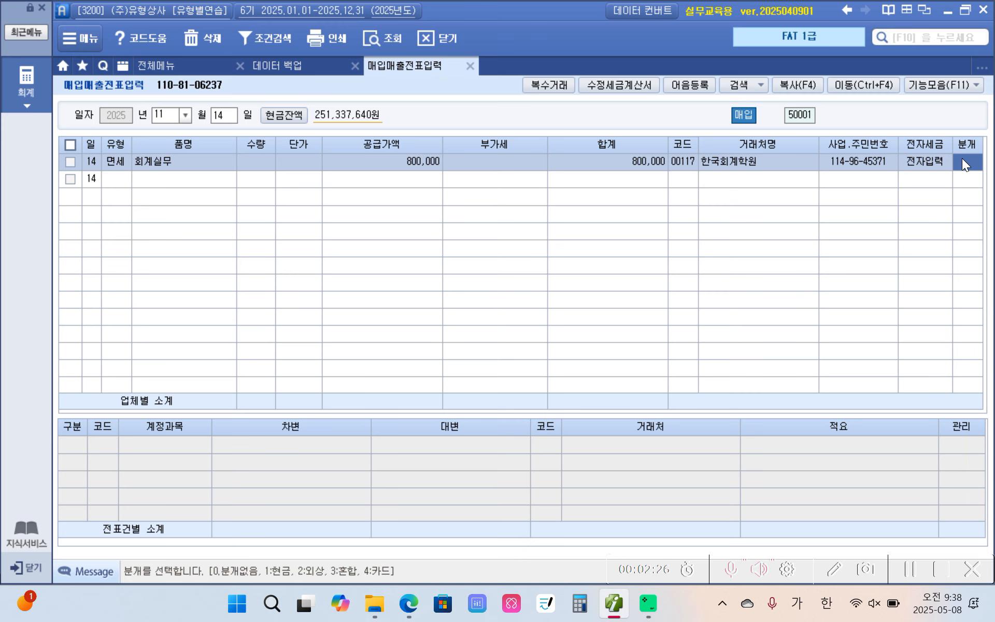
Set the journal type to cash (현금) and change the debit account to 825 교육훈련비
text(1)
key(Return)
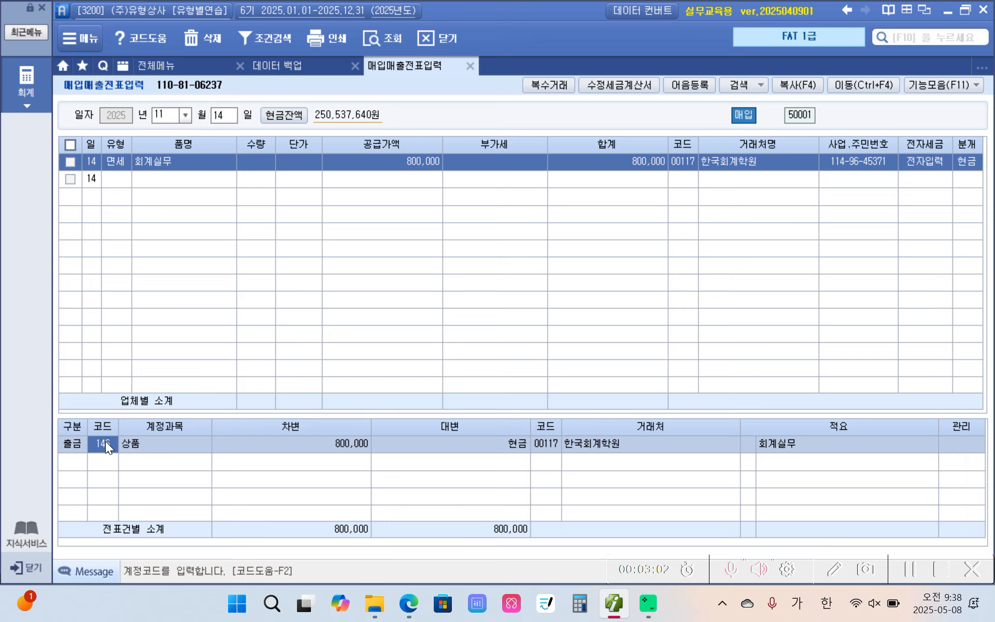
text(교육)
key(Return)
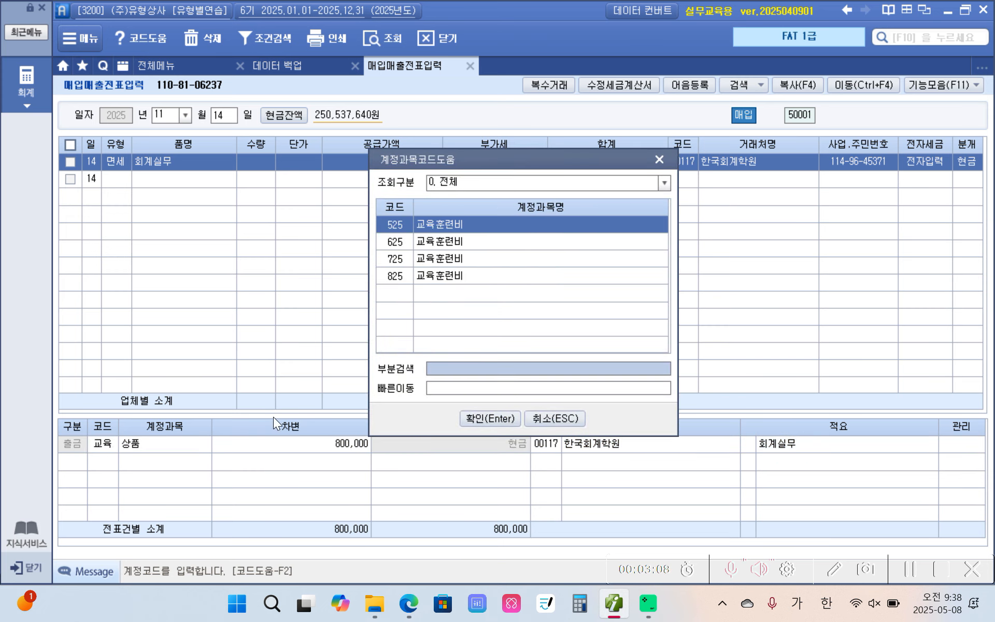
click(451, 276)
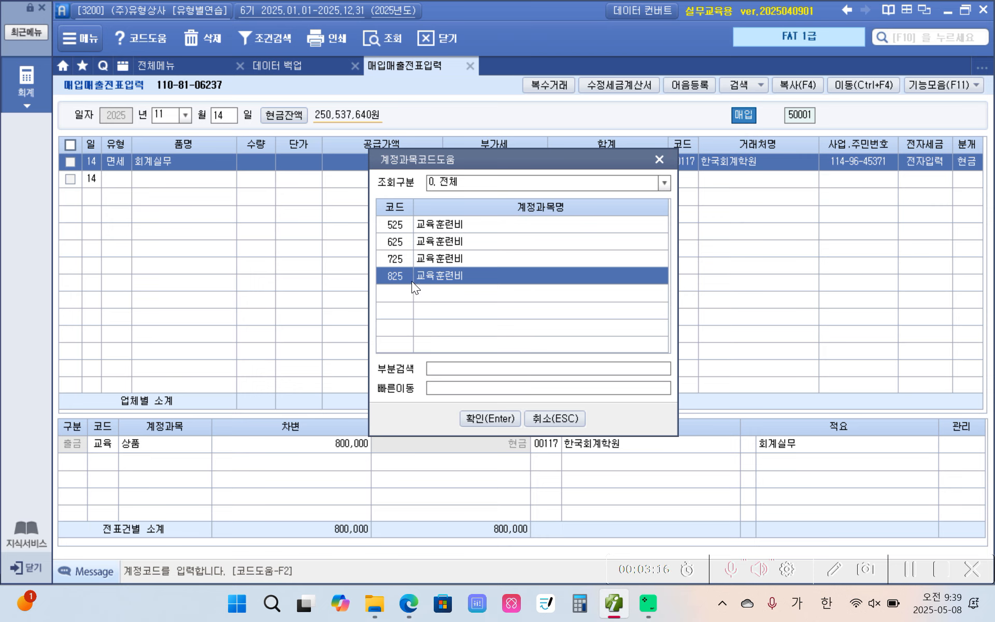
click(476, 417)
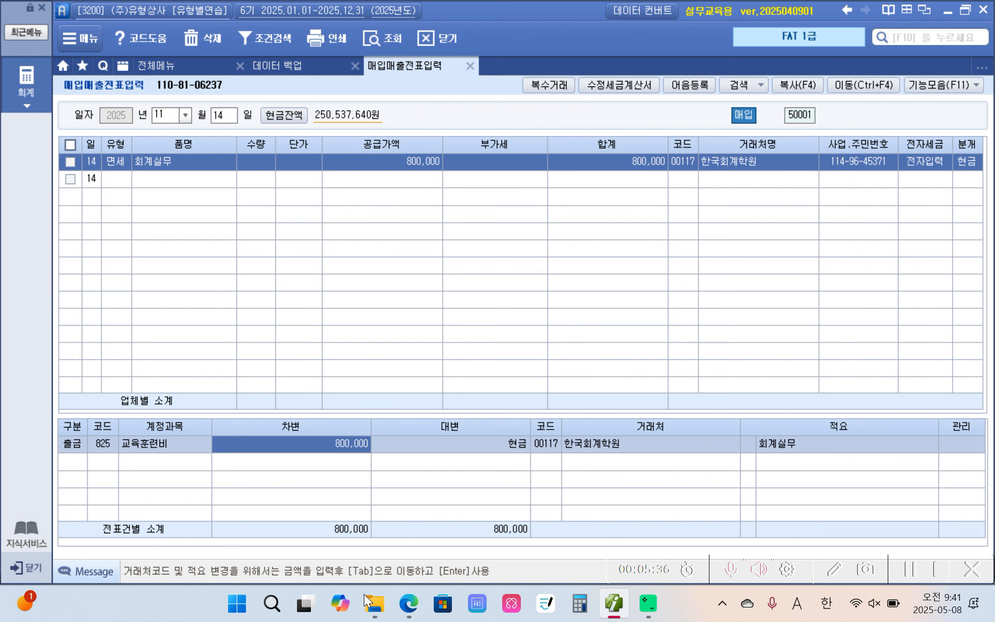
Switch to the PDF textbook and highlight 전자계산서 in yellow in the November 15 transaction
click(607, 605)
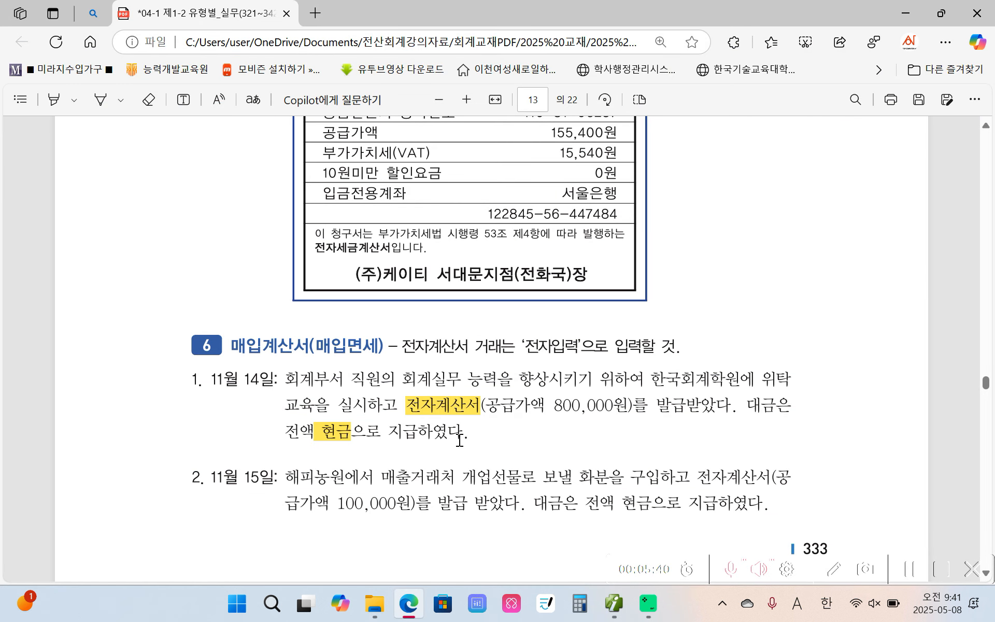
scroll(457, 445, down, 3)
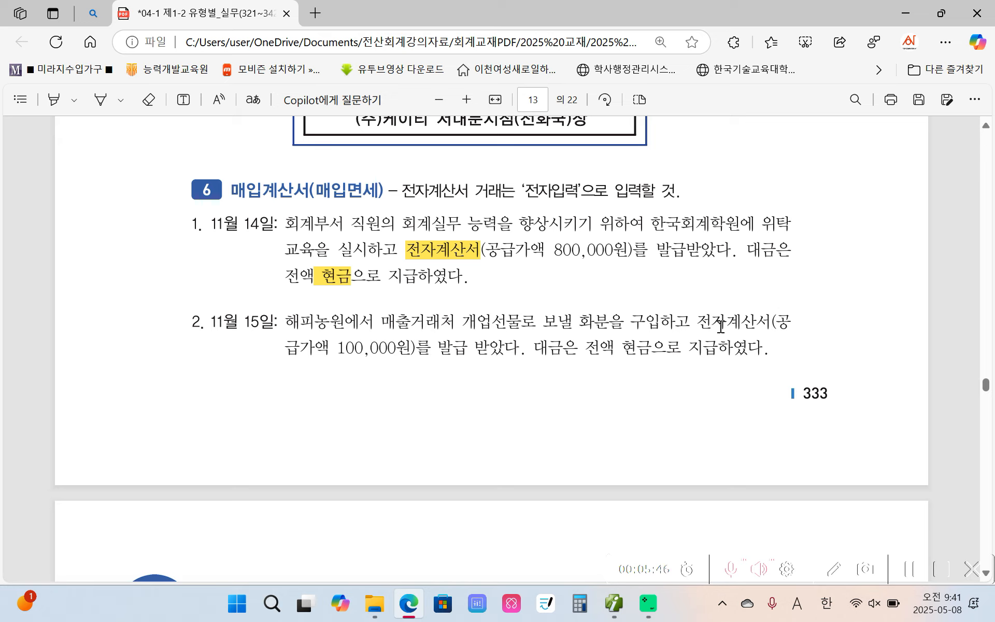
drag(698, 323, 765, 322)
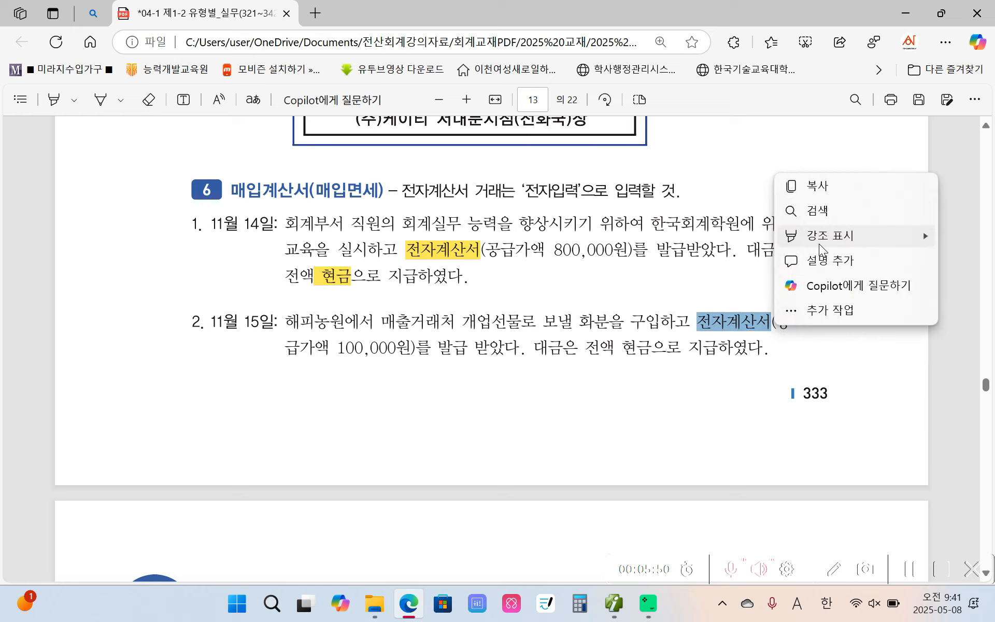
mouse_move(793, 236)
click(690, 243)
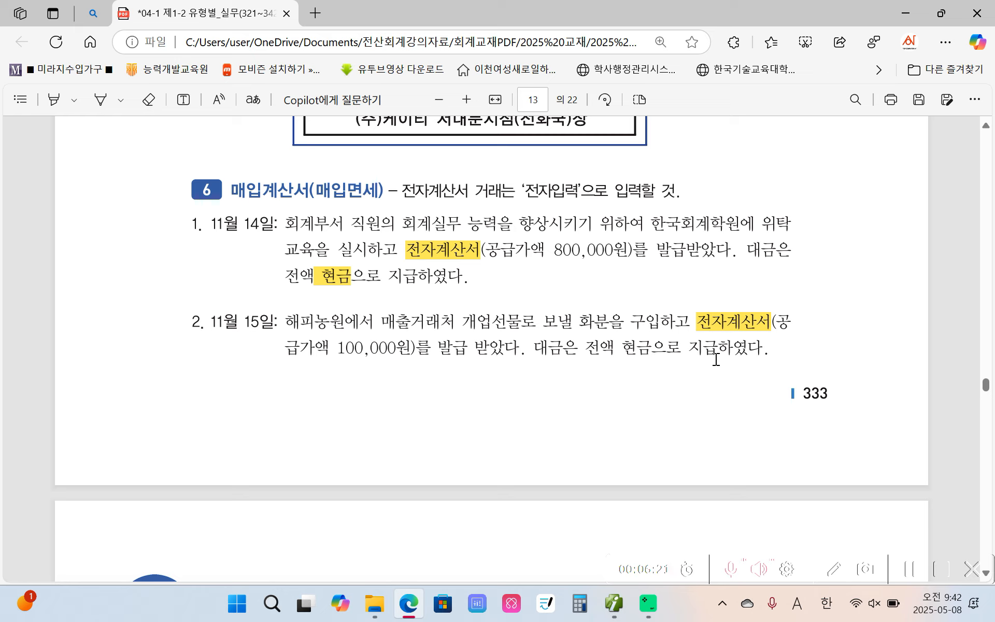
Circle 매출거래처 개업선물로 in red in the November 15 transaction and handwrite notes around it, including 접대비 above it
key(alt+Tab)
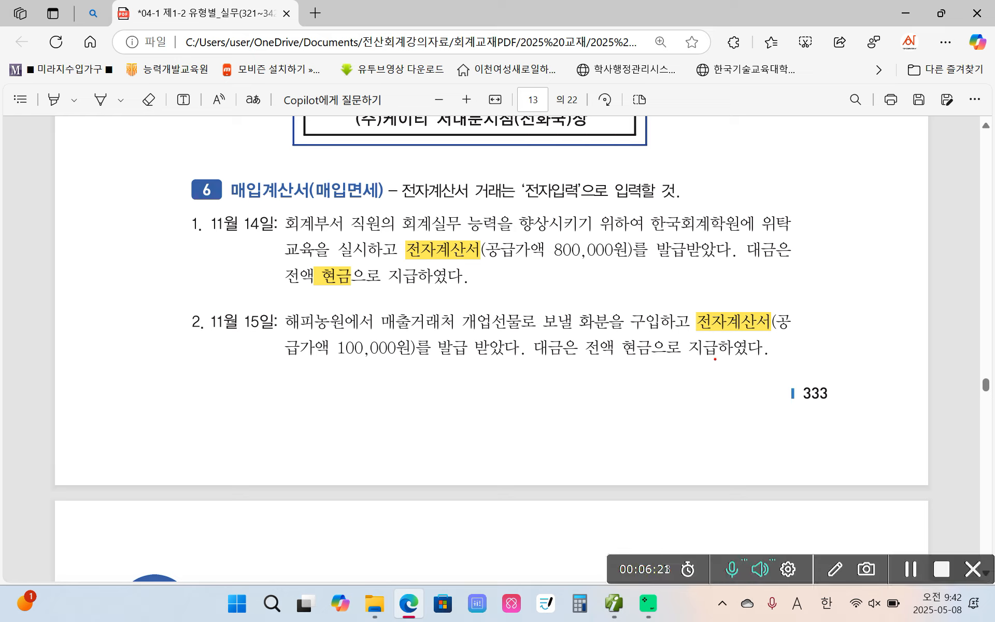
mouse_move(381, 337)
mouse_down()
mouse_move(494, 342)
mouse_move(544, 305)
mouse_move(369, 323)
mouse_move(399, 347)
mouse_up()
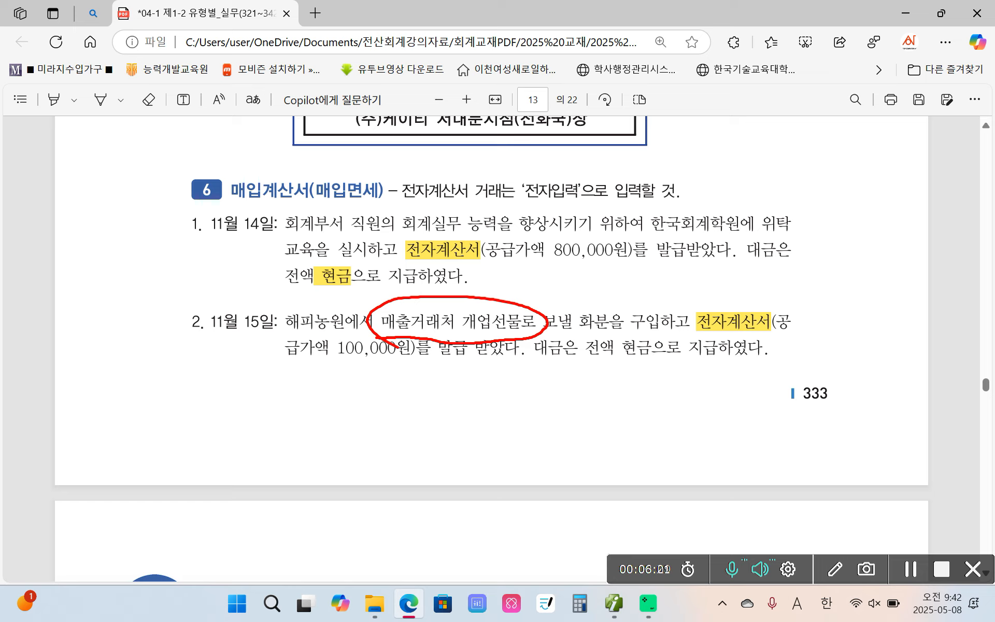
mouse_move(473, 269)
mouse_down()
mouse_move(495, 266)
mouse_move(468, 301)
mouse_up()
mouse_move(477, 284)
mouse_down()
mouse_move(488, 298)
mouse_move(506, 288)
mouse_up()
mouse_move(509, 269)
mouse_down()
mouse_move(503, 307)
mouse_move(534, 299)
mouse_move(549, 310)
mouse_move(567, 297)
mouse_up()
drag(588, 259, 577, 327)
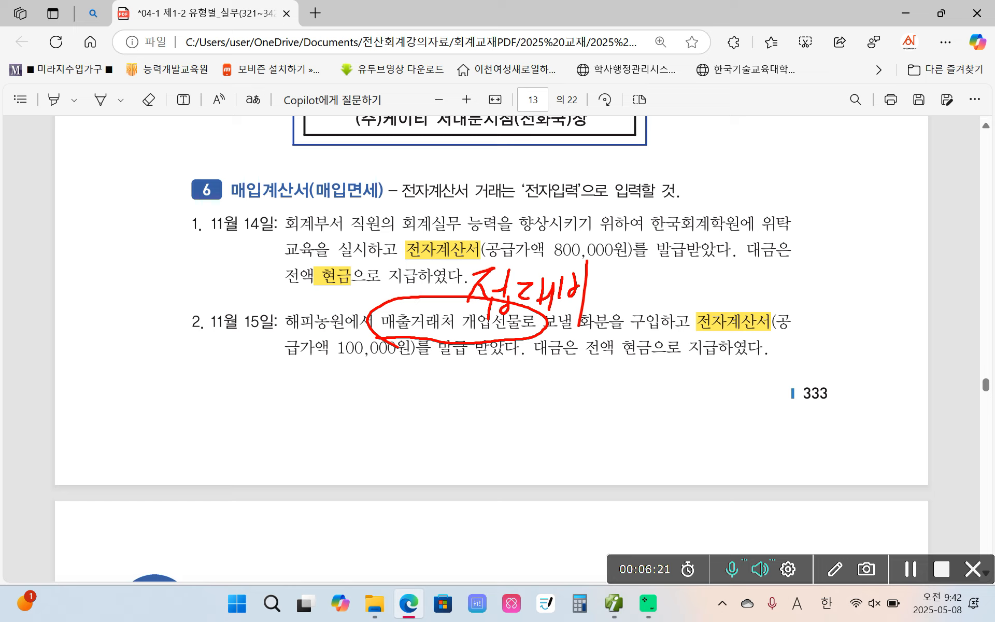
drag(153, 296, 138, 365)
mouse_move(147, 324)
mouse_down()
mouse_move(161, 324)
mouse_move(190, 355)
mouse_move(179, 369)
mouse_up()
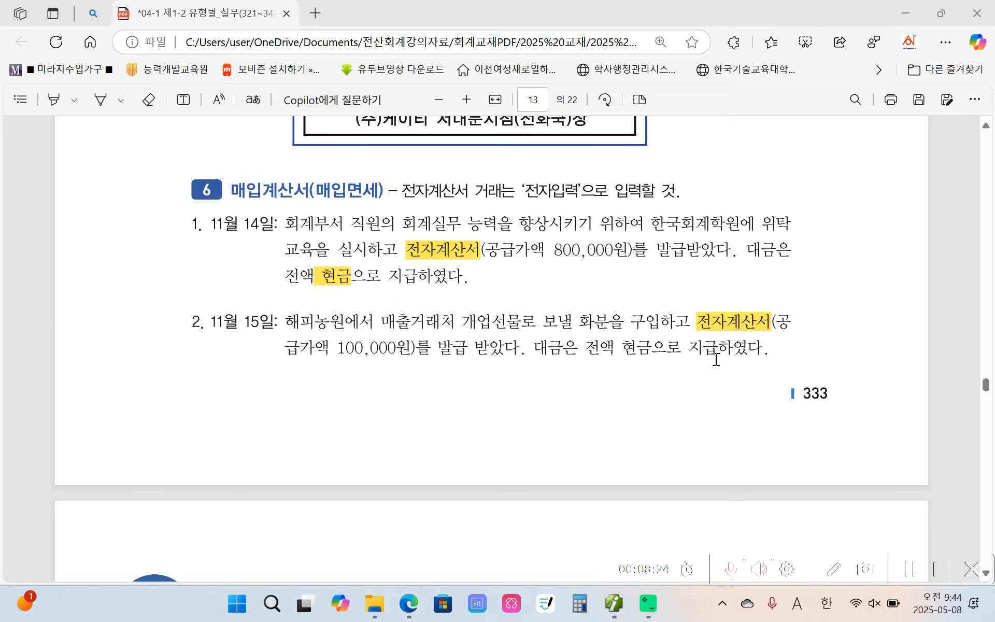
Switch to the accounting program and start a November 15 purchase voucher with type 53 면세 (tax-exempt)
click(716, 359)
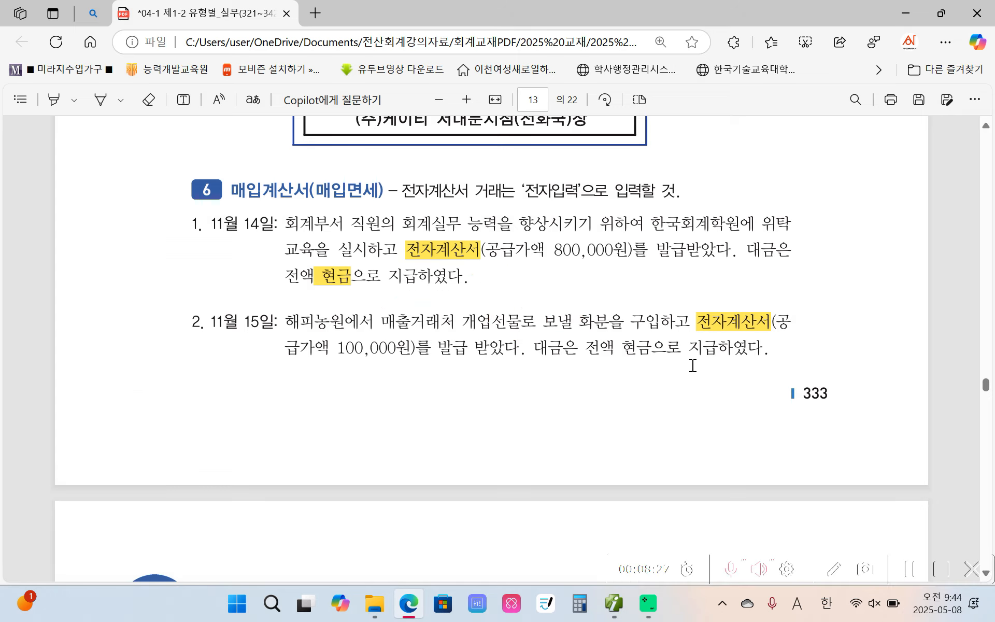
click(614, 603)
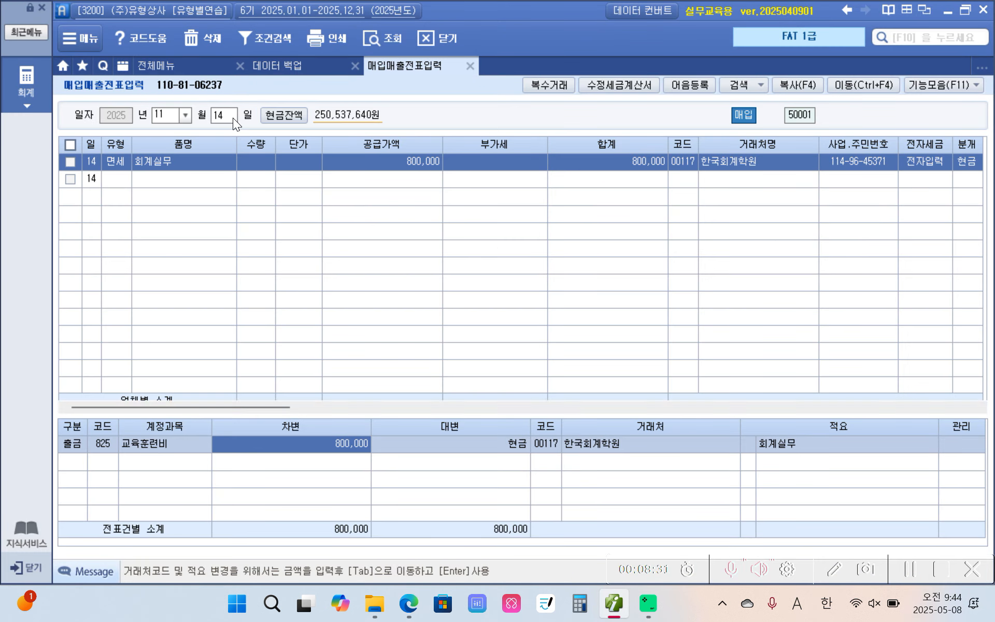
click(232, 117)
text(15)
key(Return)
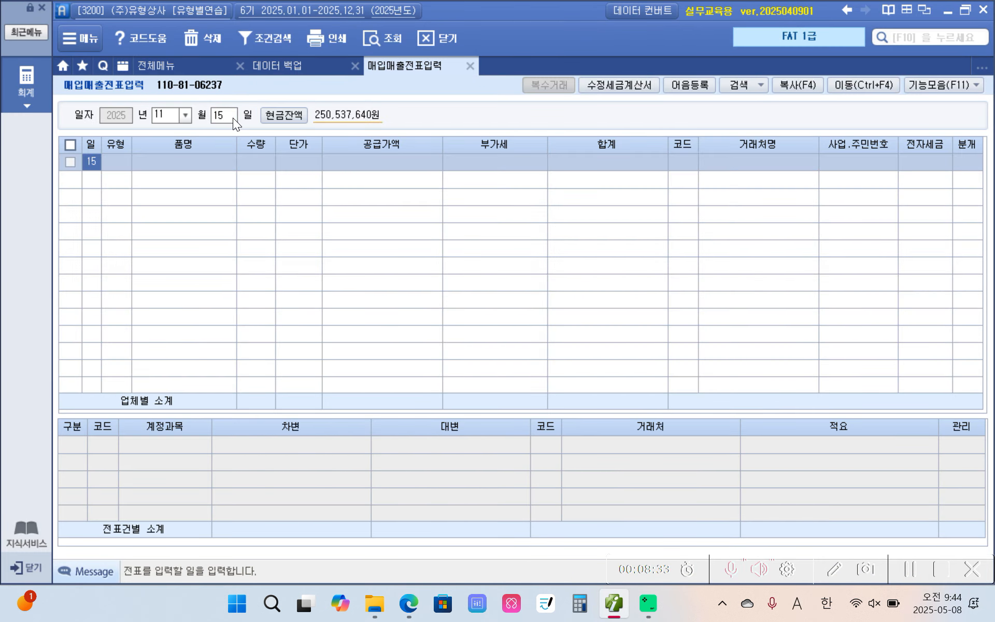
key(Return)
text(5)
key(Return)
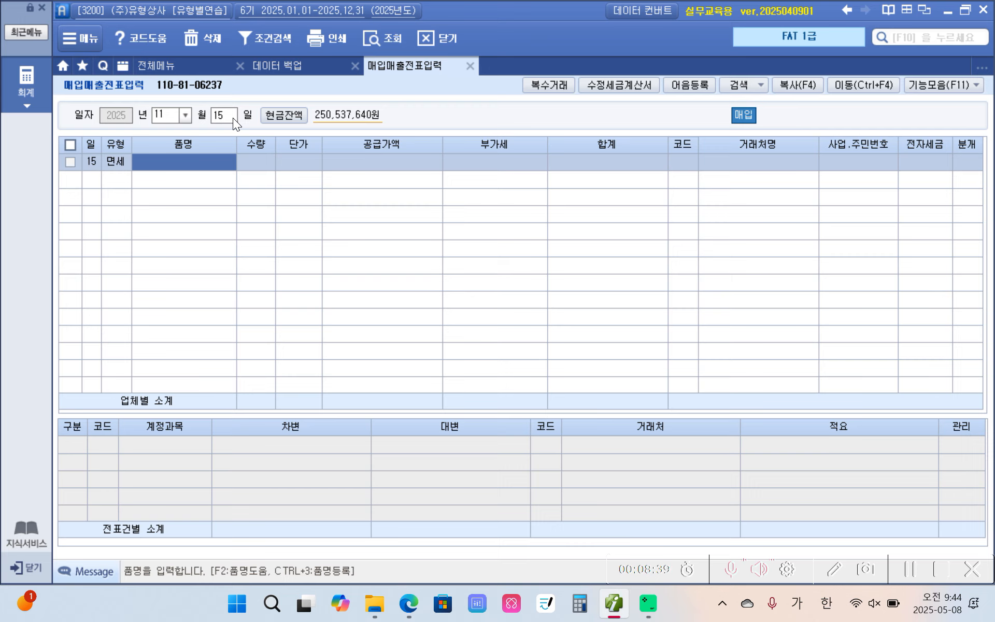
Enter 화분 as the item name and 100,000 as the supply amount of the November 15 voucher
text(화물)
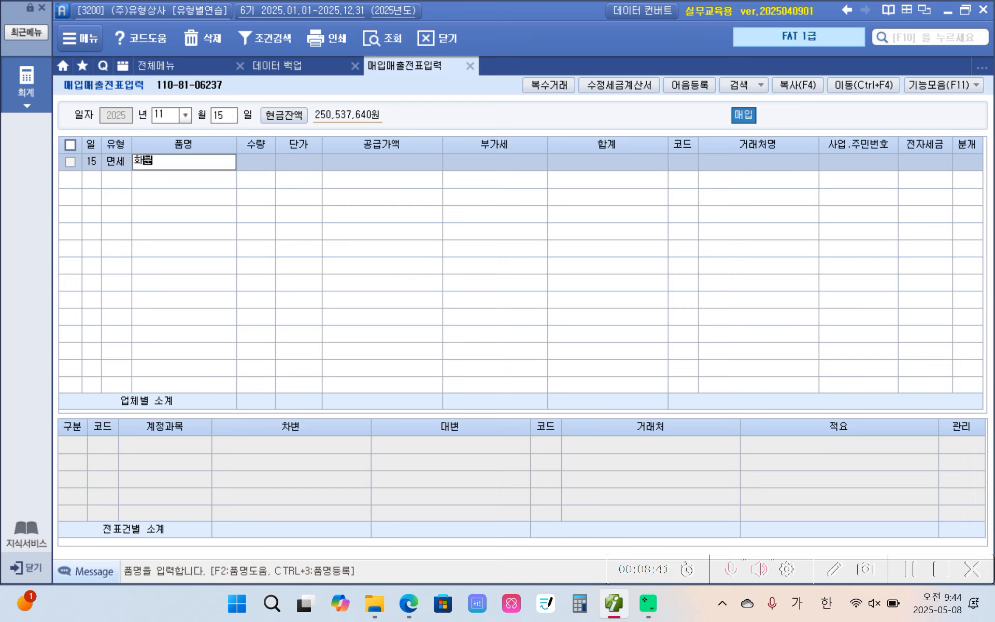
key(Return)
key(Return)
key(Return)
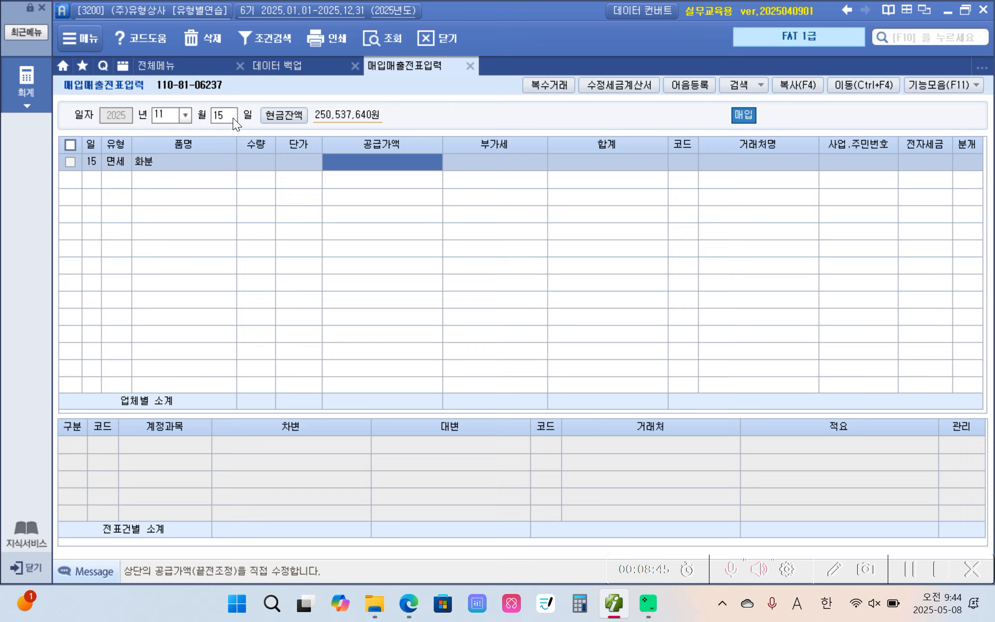
text(1000000)
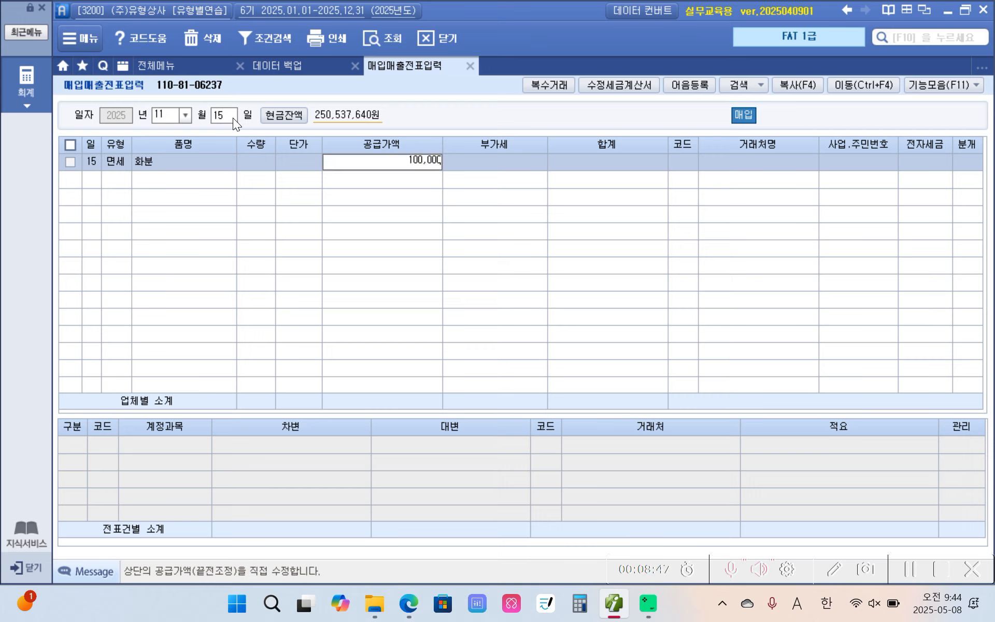
key(Return)
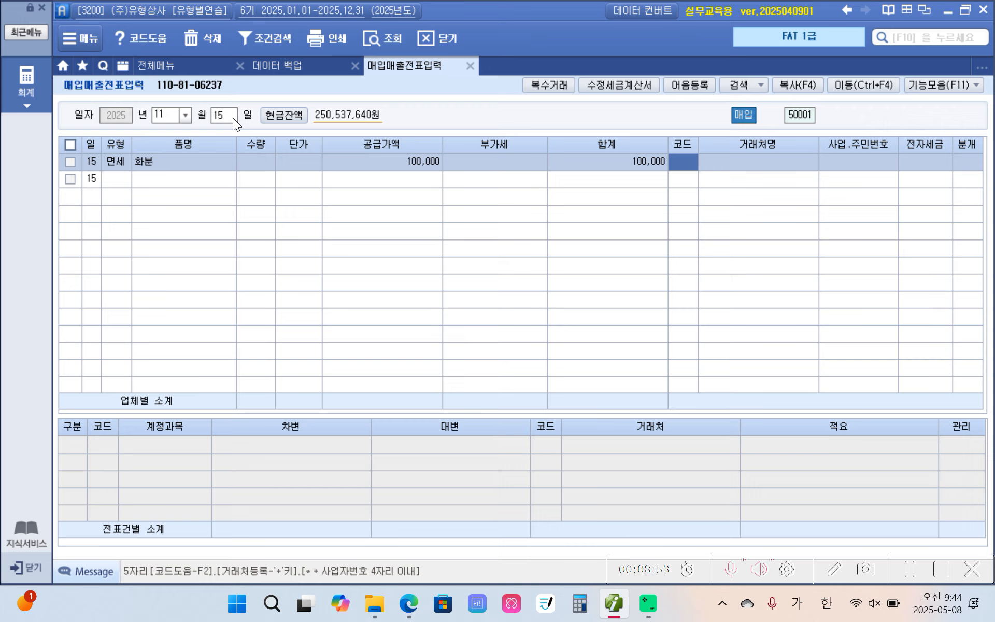
Look up 해 and assign 해피농원 (97090) as the vendor of the November 15 voucher
text(해피)
key(Return)
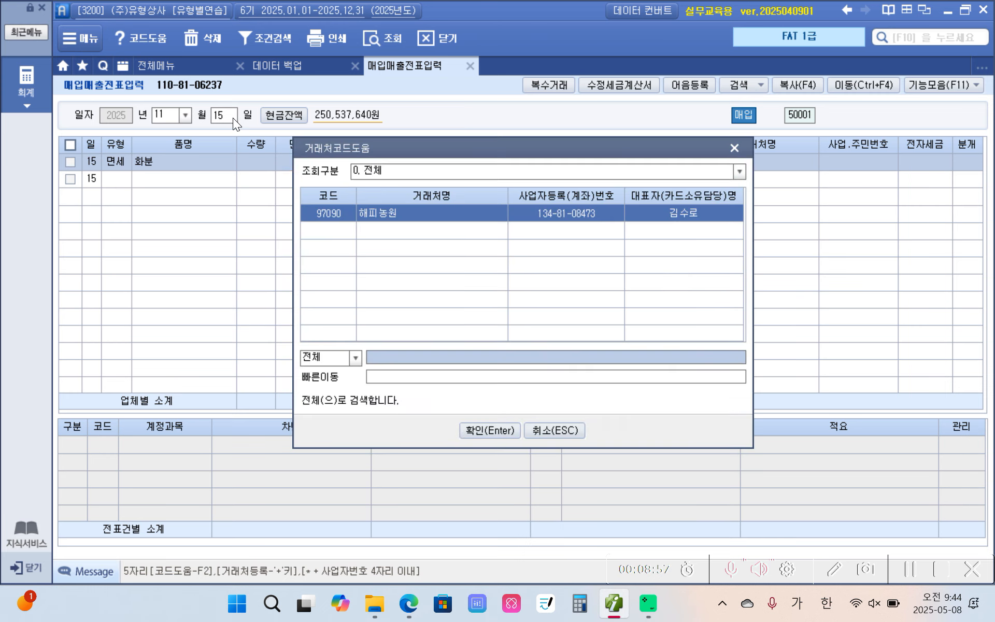
key(Return)
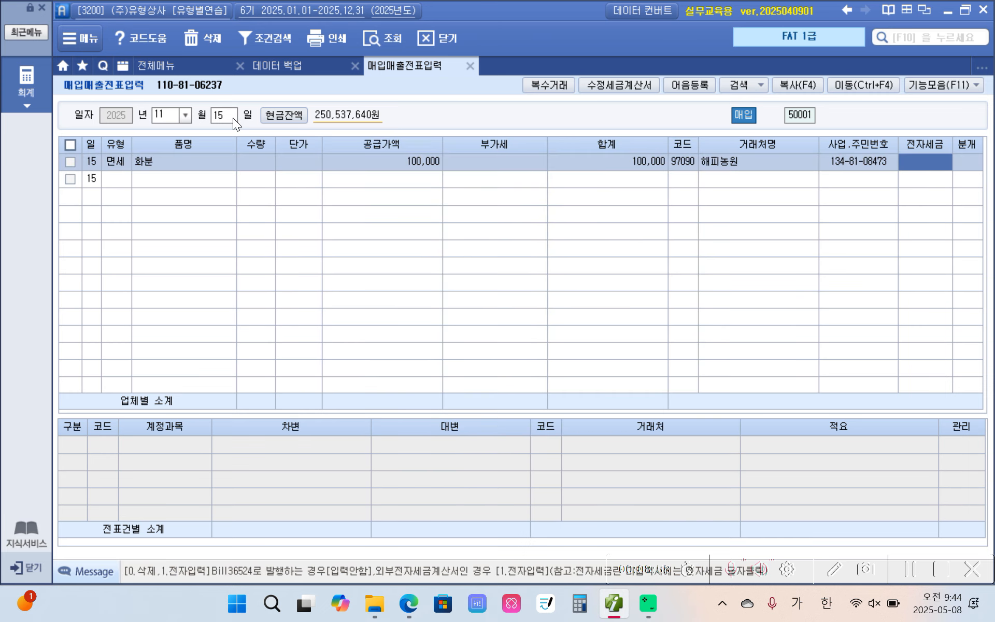
Circle the vendor code and name 해피농원 in red and handwrite 증빙 below with an arrow pointing to it
mouse_move(121, 154)
mouse_down()
mouse_move(252, 198)
mouse_move(777, 182)
mouse_move(705, 117)
mouse_move(811, 148)
mouse_move(782, 137)
mouse_up()
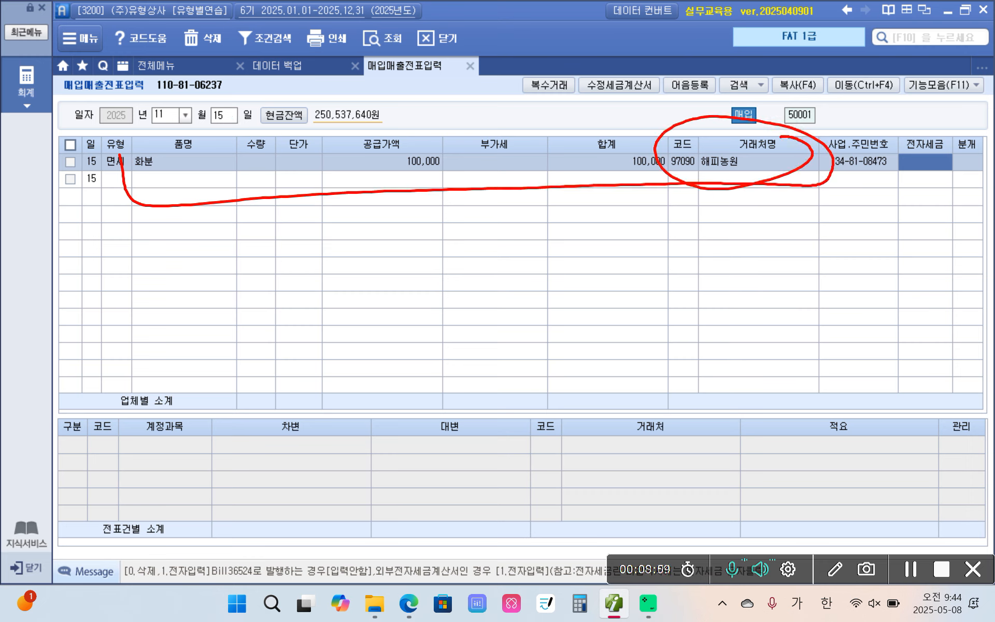
mouse_move(714, 184)
mouse_down()
mouse_move(697, 268)
mouse_move(697, 200)
mouse_move(716, 183)
mouse_up()
mouse_move(736, 247)
mouse_down()
mouse_move(746, 252)
mouse_move(728, 277)
mouse_up()
drag(751, 258, 767, 275)
mouse_move(708, 283)
mouse_down()
mouse_move(782, 285)
mouse_move(745, 298)
mouse_up()
mouse_move(789, 255)
mouse_down()
mouse_move(786, 291)
mouse_move(807, 282)
mouse_up()
drag(787, 280, 808, 288)
mouse_move(825, 252)
mouse_down()
mouse_move(823, 294)
mouse_move(806, 308)
mouse_up()
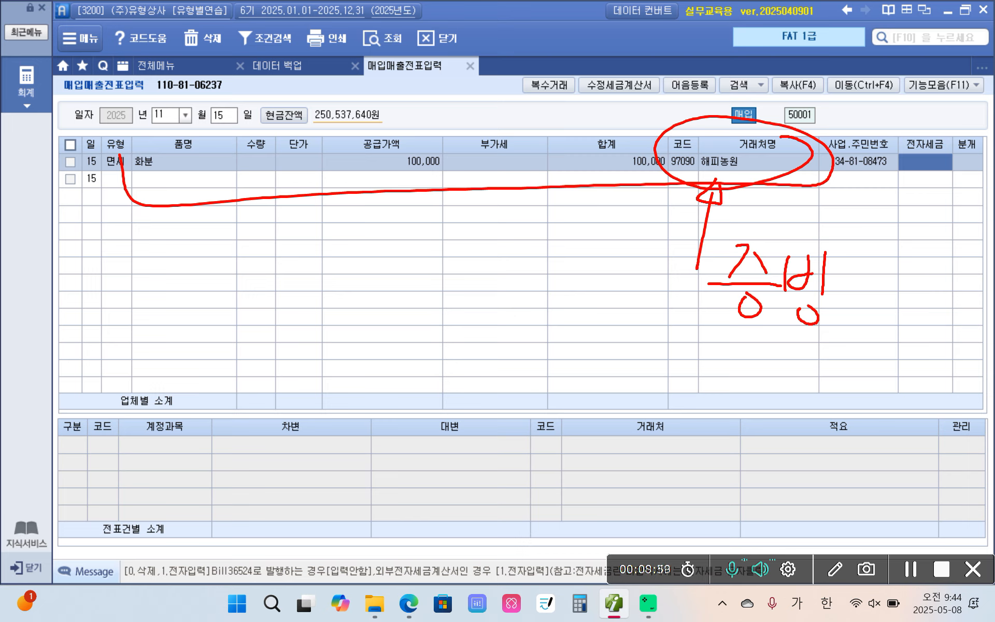
drag(655, 172, 723, 196)
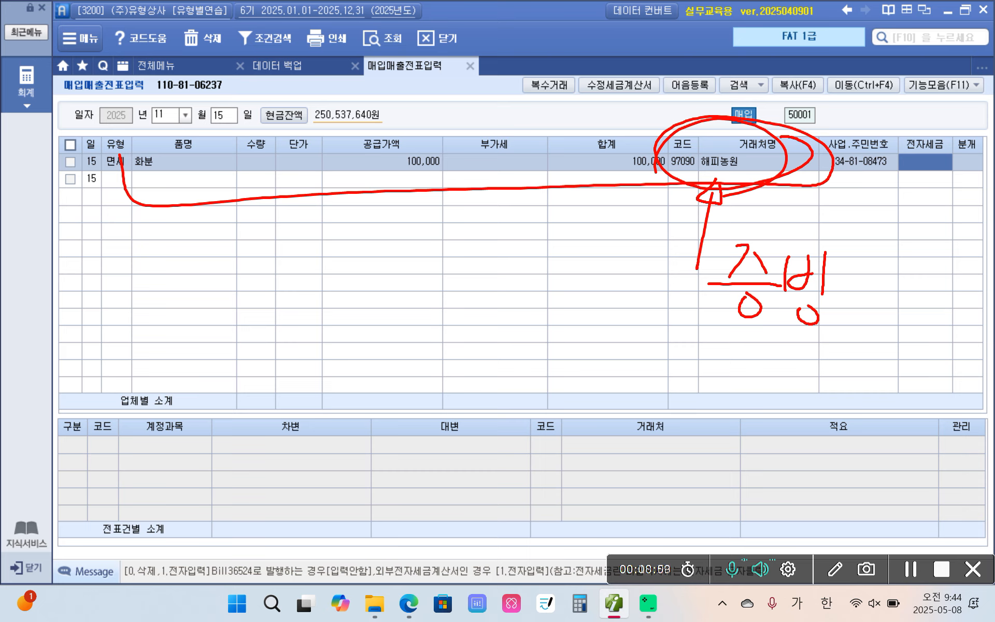
mouse_move(708, 203)
mouse_down()
mouse_move(638, 159)
mouse_move(727, 218)
mouse_up()
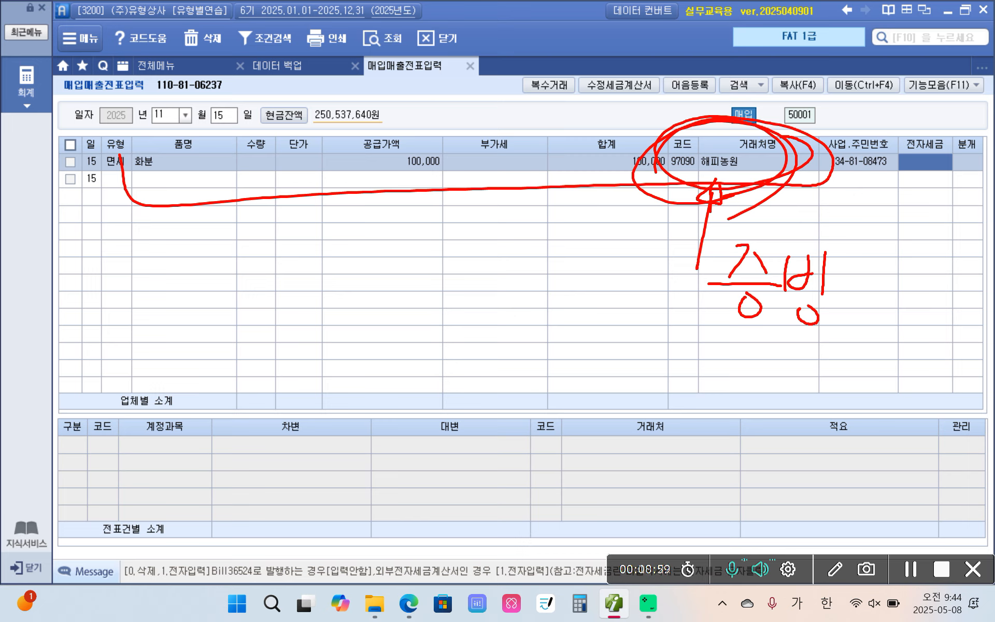
mouse_move(645, 194)
mouse_down()
mouse_move(802, 201)
mouse_move(771, 201)
mouse_up()
mouse_move(804, 323)
mouse_down()
mouse_move(781, 225)
mouse_move(771, 266)
mouse_up()
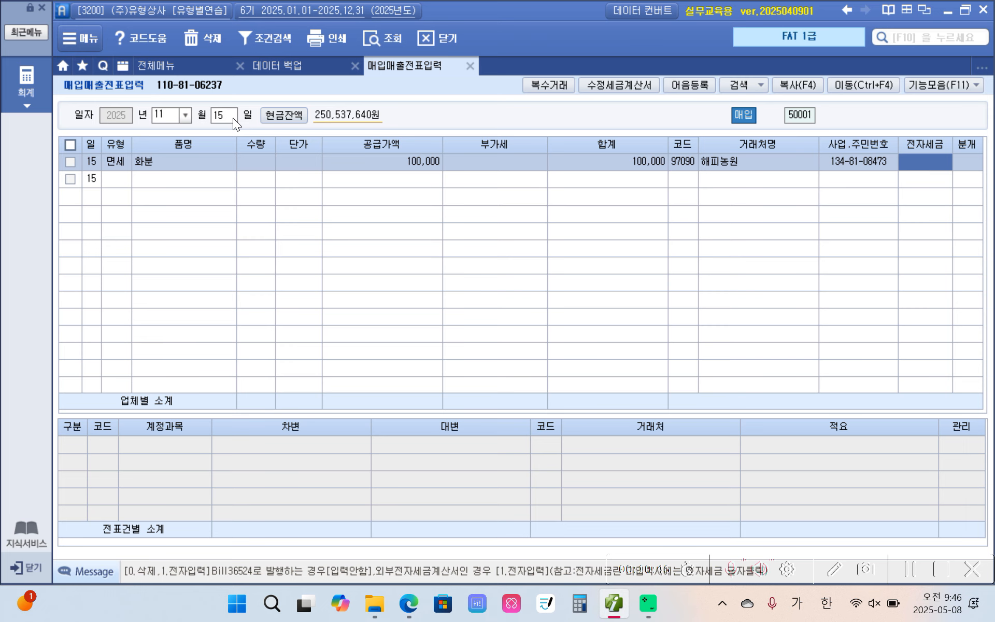
Circle the vendor entry 해피농원 again, draw a red arrow to it, and clear the markings
mouse_move(775, 204)
mouse_down()
mouse_move(631, 152)
mouse_move(772, 241)
mouse_up()
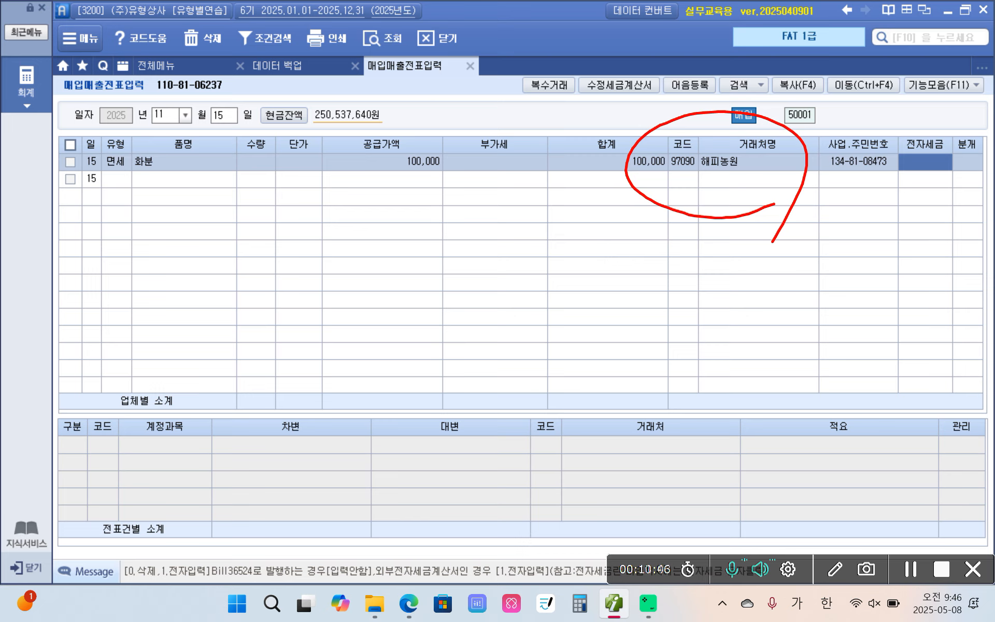
mouse_move(623, 302)
mouse_down()
mouse_move(700, 194)
mouse_move(693, 201)
mouse_up()
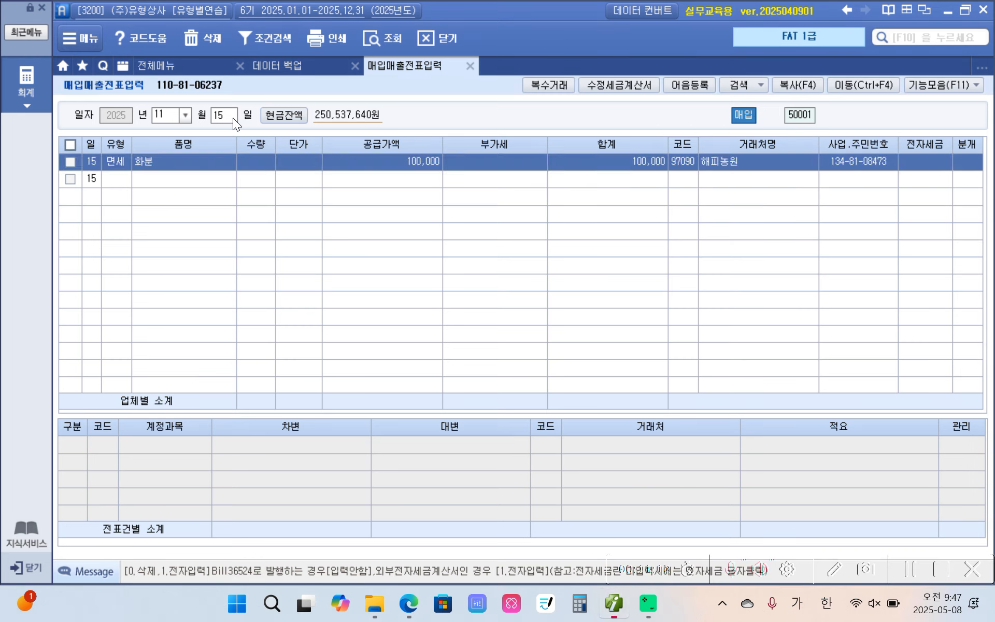
click(232, 117)
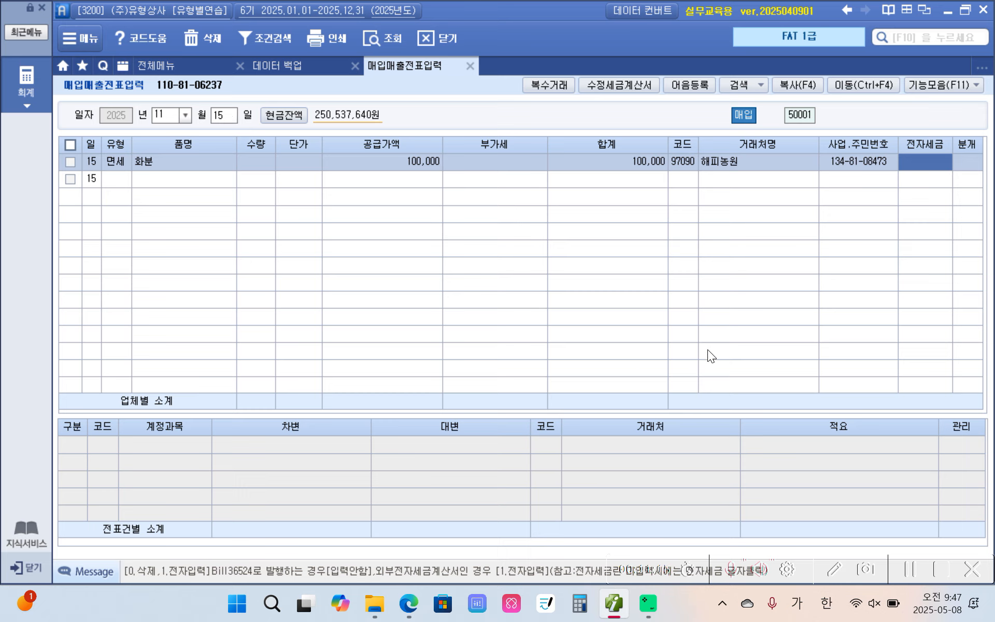
Mark the 해피농원 invoice as 전자입력 for electronic issuance
click(681, 159)
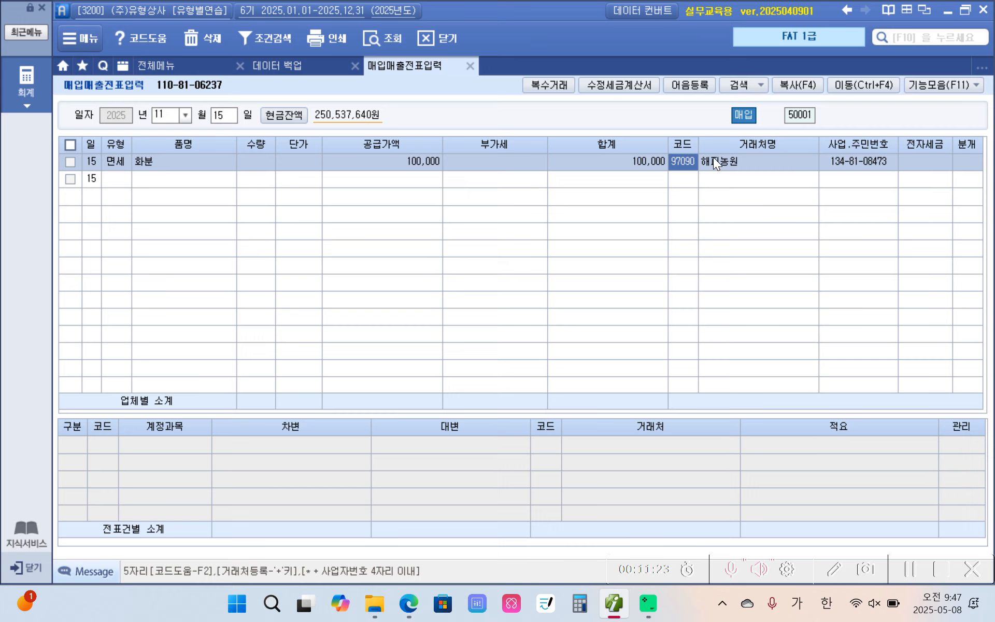
click(924, 166)
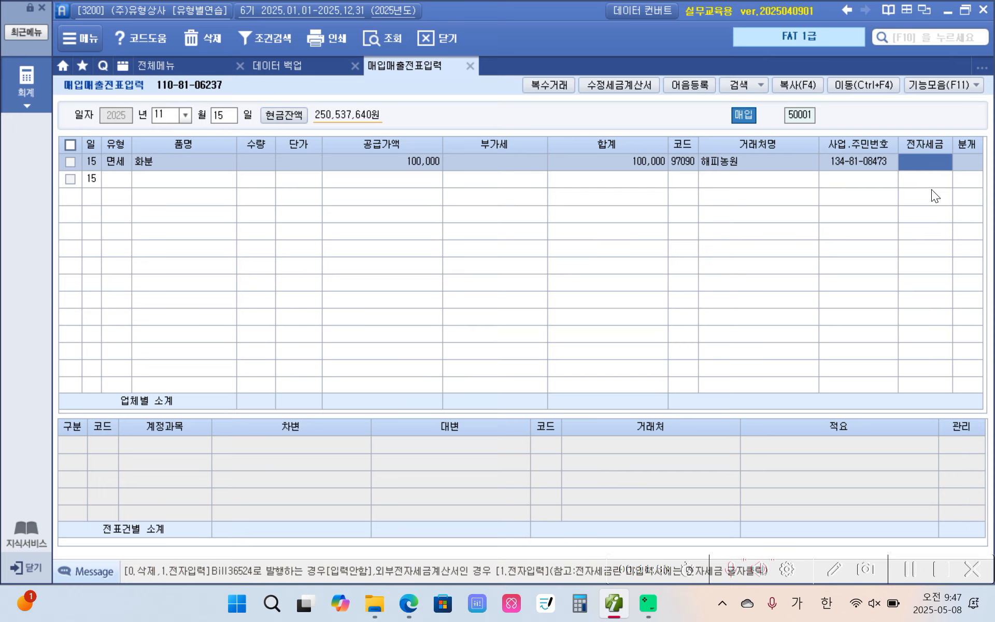
text(1)
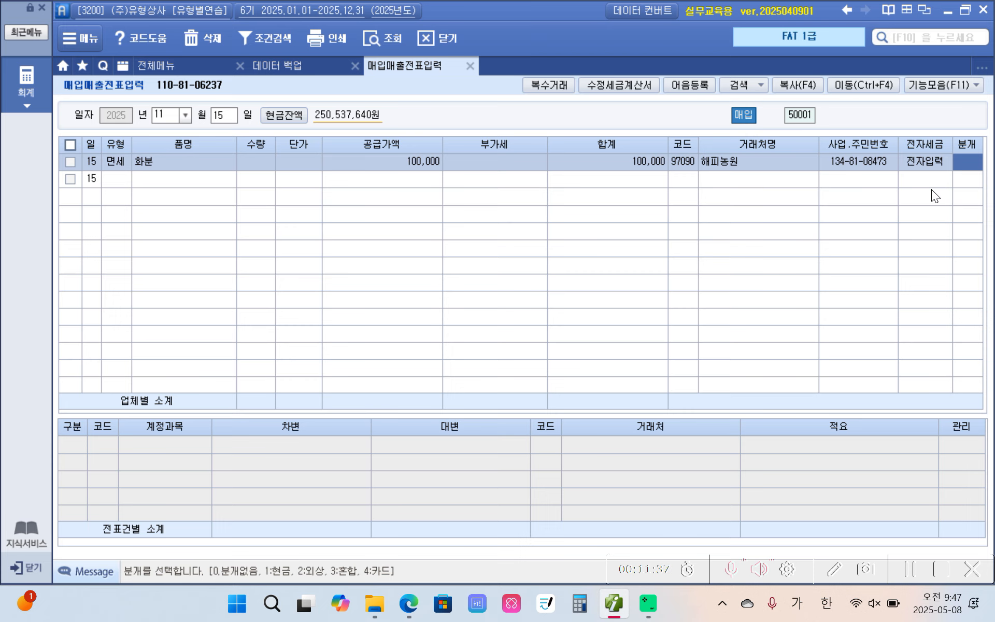
text(1)
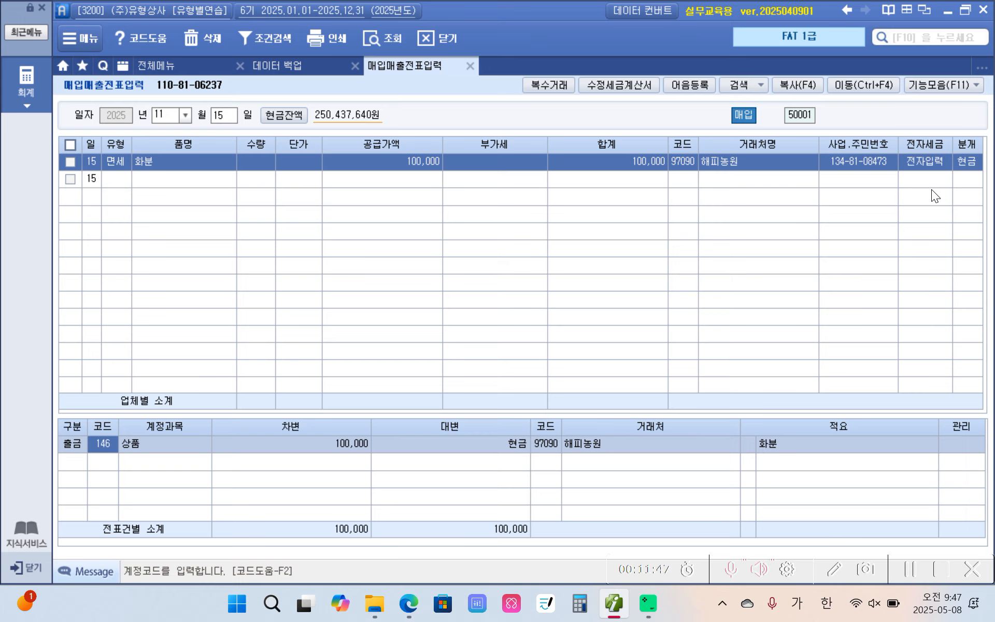
Set the November 15 voucher's journal type to cash (현금) and change the debit account to 813 접대비
text(813)
key(Return)
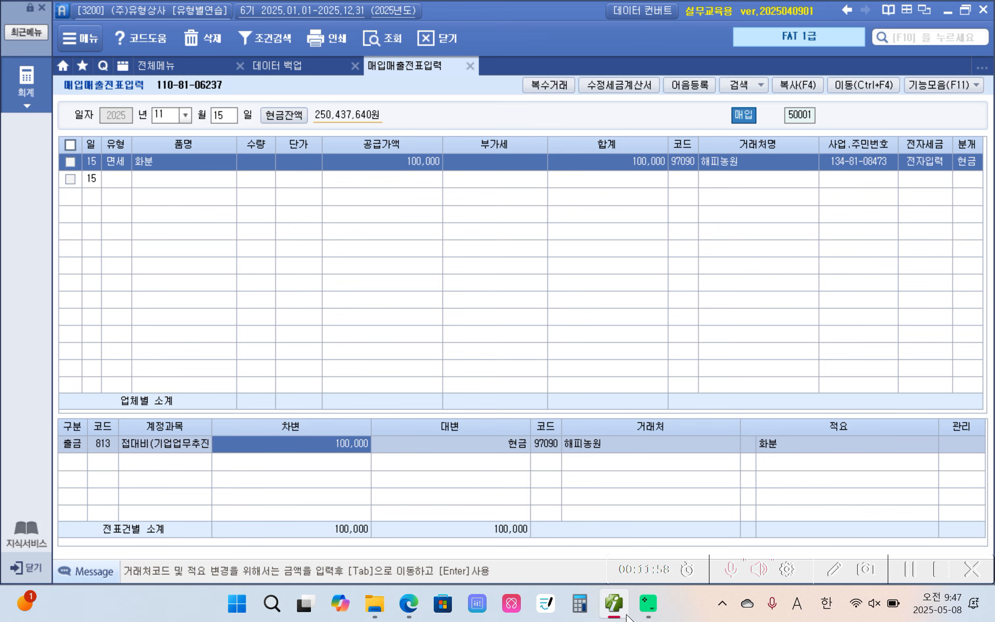
Switch to the PDF textbook and read the November 16 도규갤러리 transaction on page 14
click(406, 606)
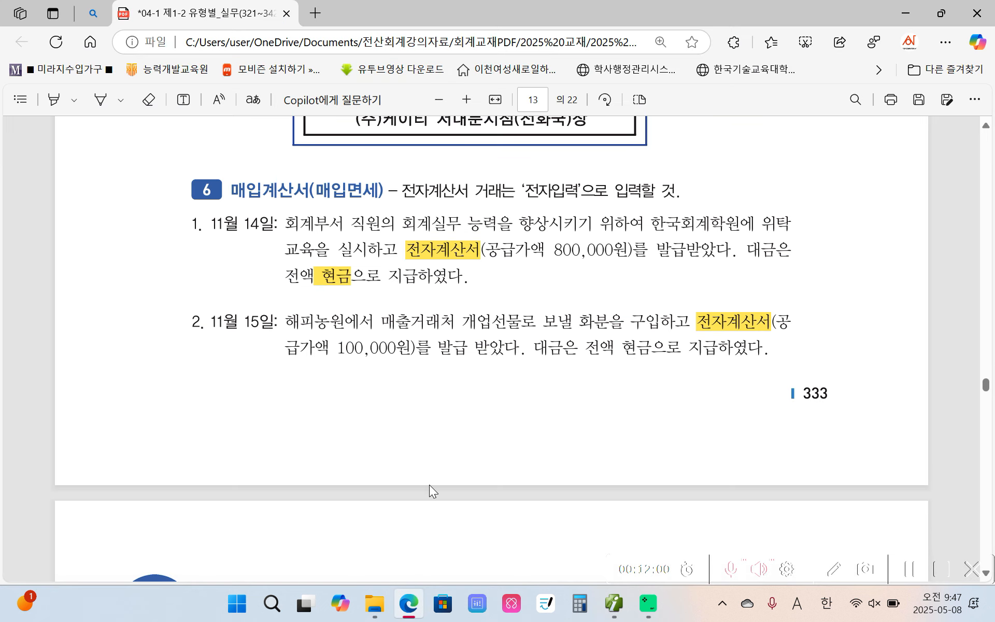
scroll(395, 473, down, 15)
scroll(396, 478, up, 8)
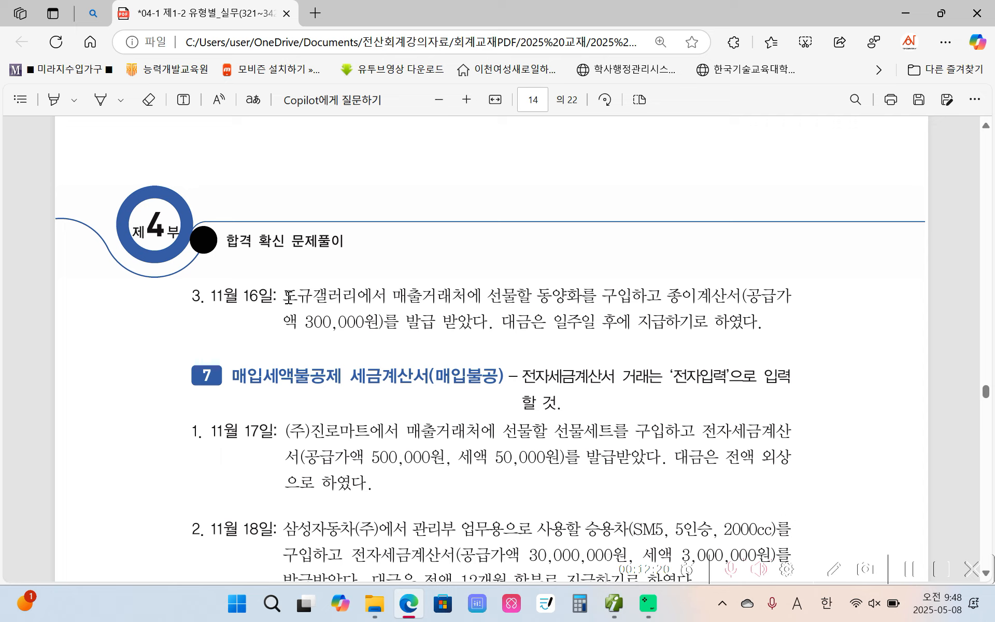
drag(284, 297, 366, 293)
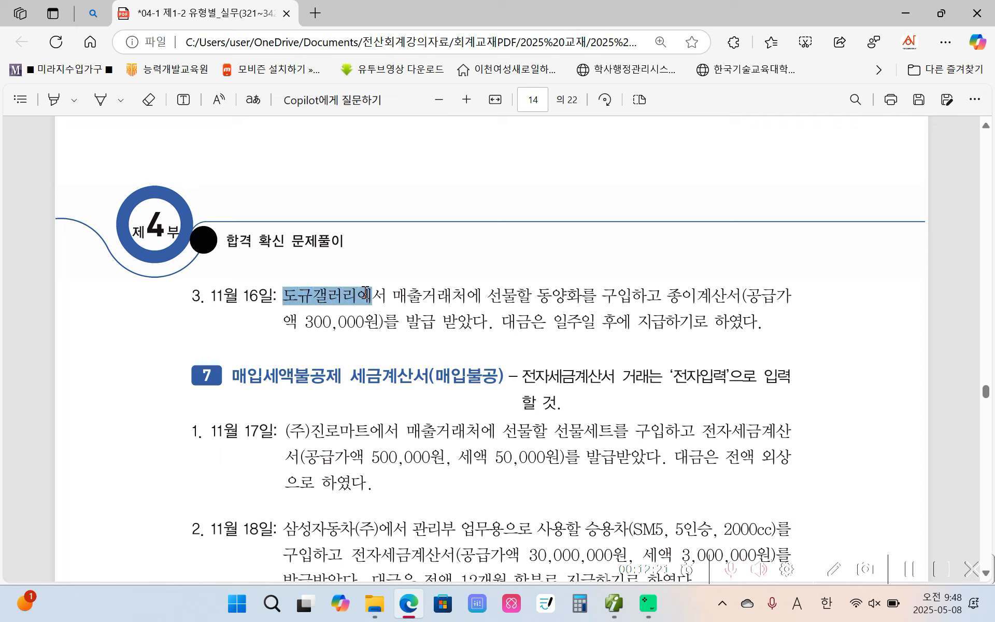
click(553, 294)
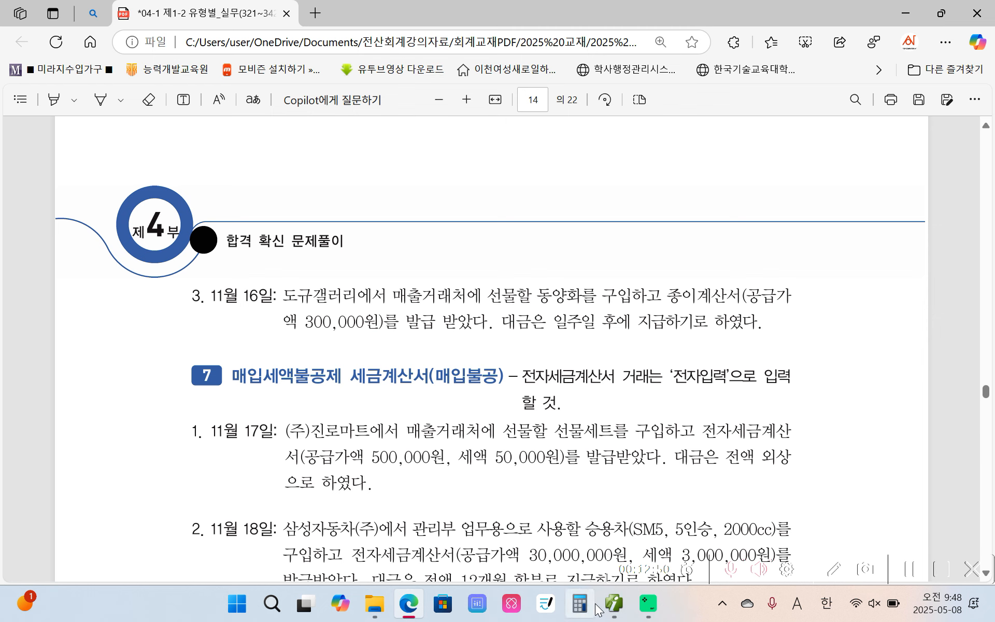
Switch to the accounting program and start a November 16 purchase voucher with type 53 면세
click(614, 603)
click(214, 114)
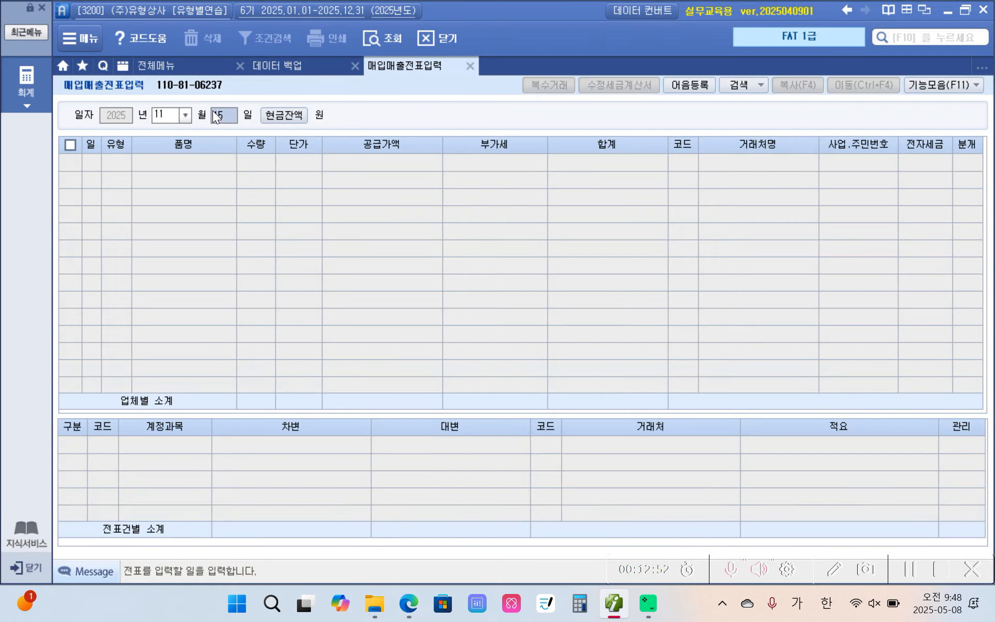
text(16)
key(Return)
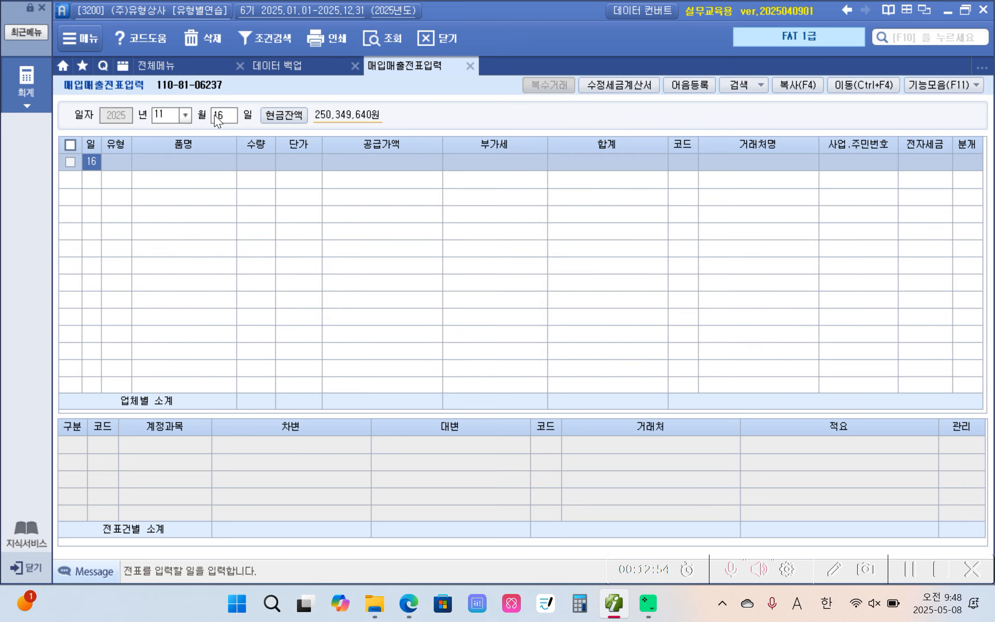
key(Return)
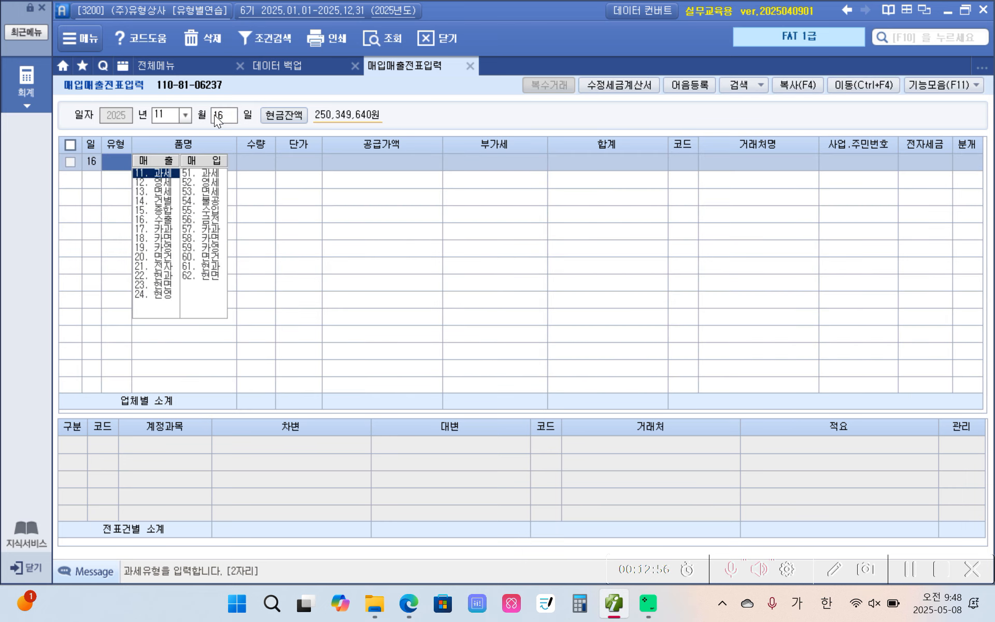
text(53)
key(Return)
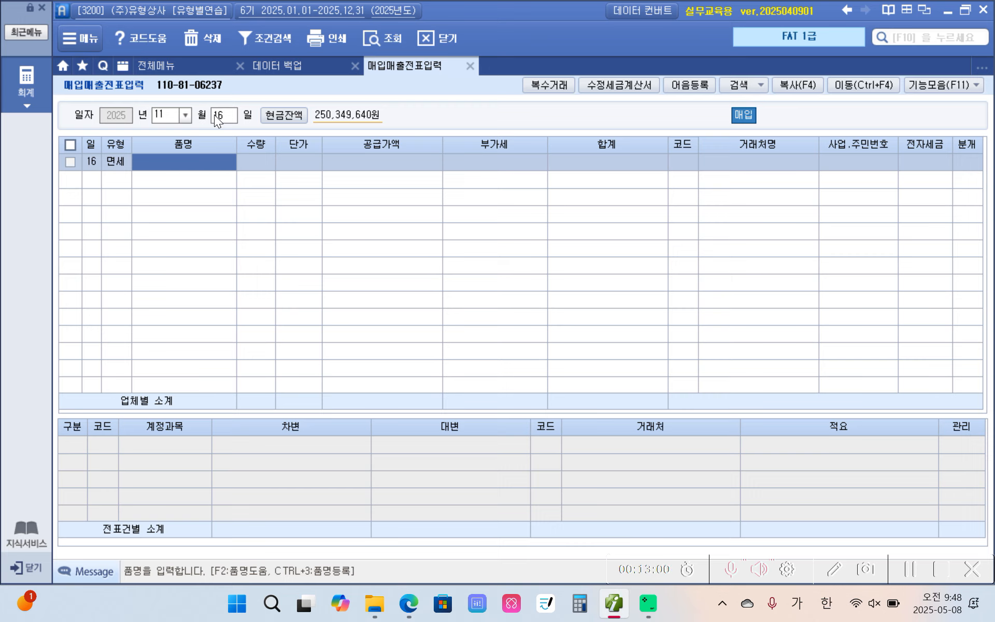
Enter 동양화 as the item name and 300,000 as the supply amount of the November 16 voucher
text(동)
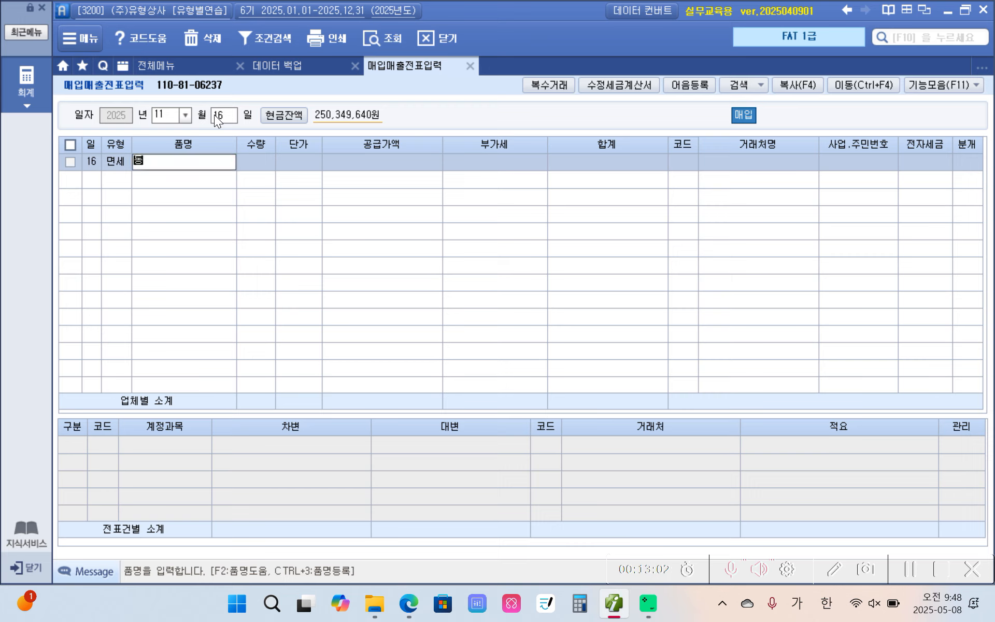
text(양ㅎㅗㅏ)
key(Return)
key(Return)
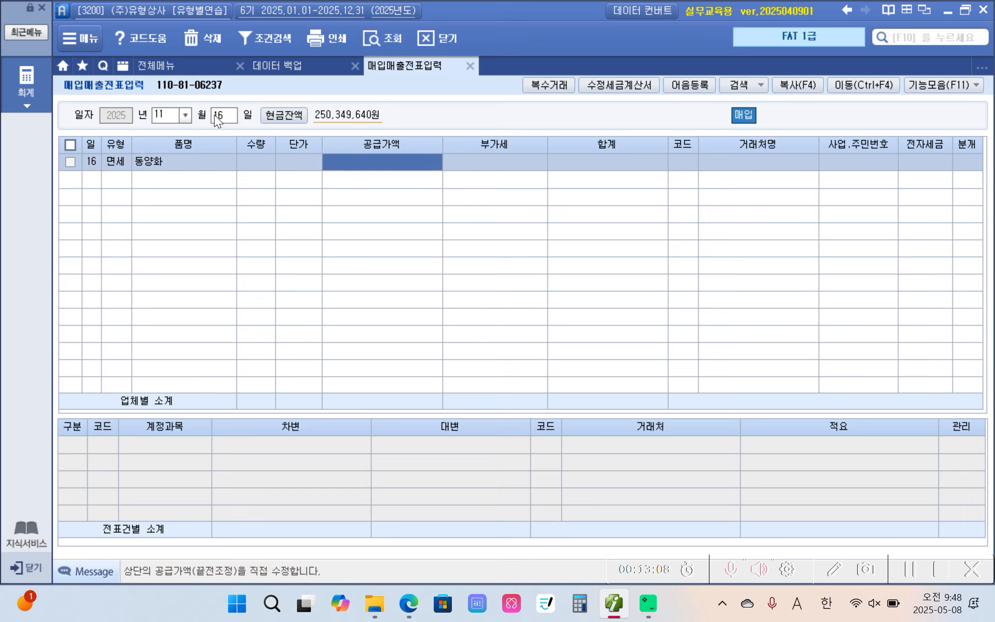
text(3000000)
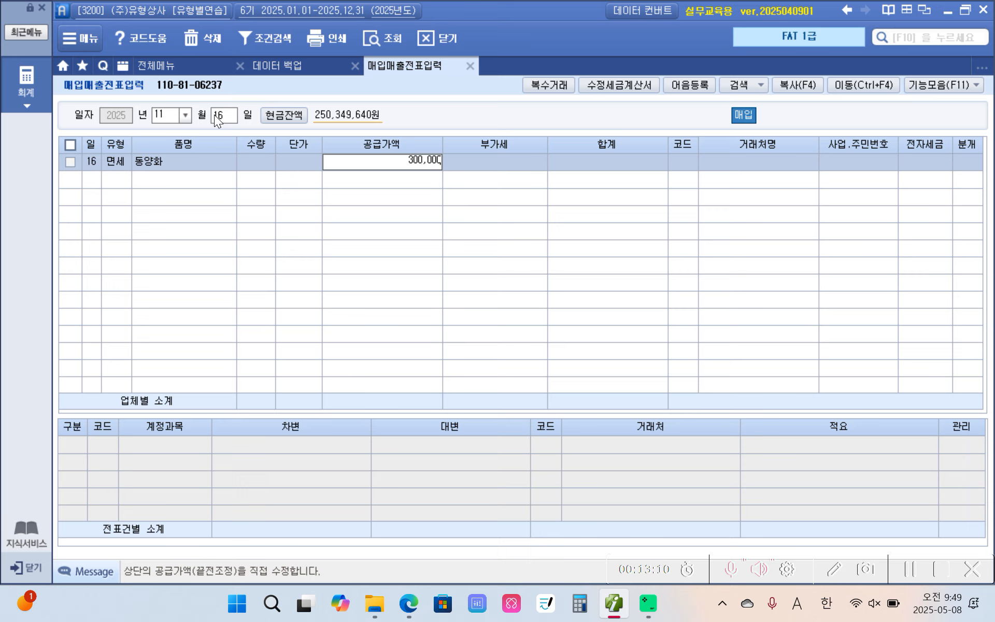
key(Return)
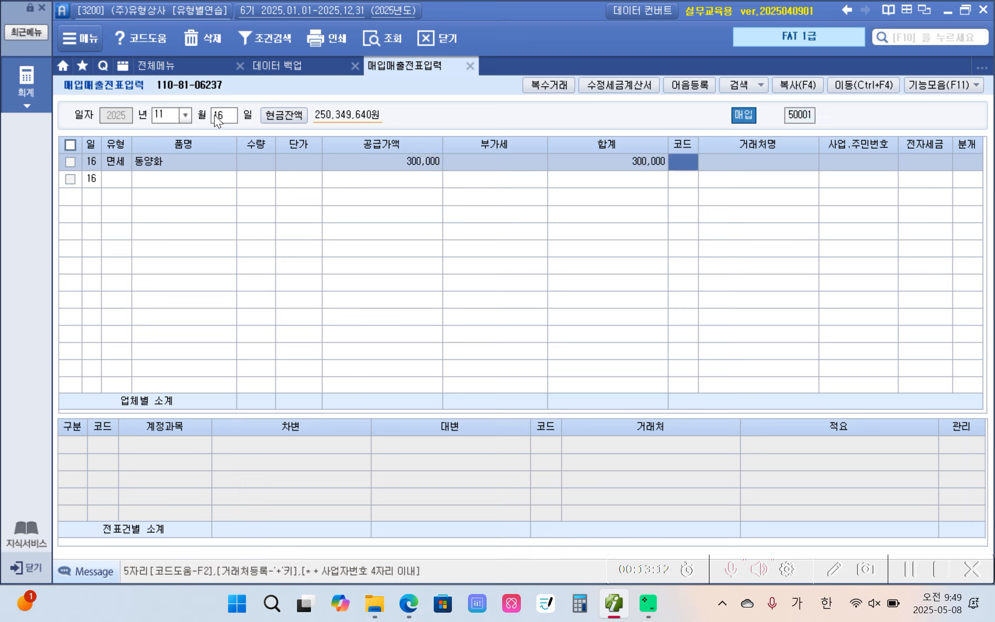
Set the vendor of the November 16 voucher to 도규갤러리 (20112) and leave the electronic tax field blank
text(도규)
key(Return)
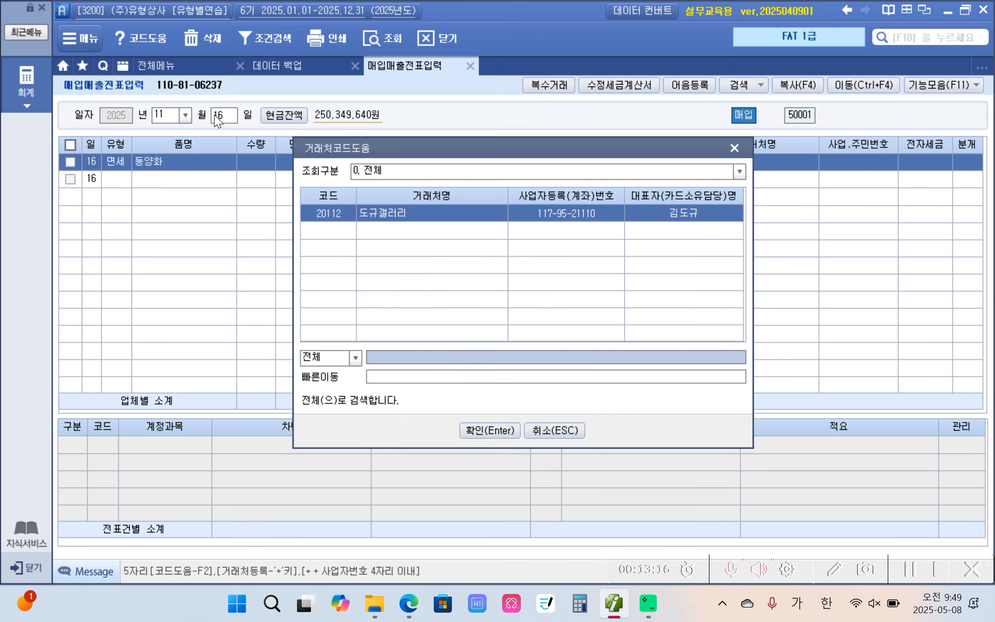
key(Return)
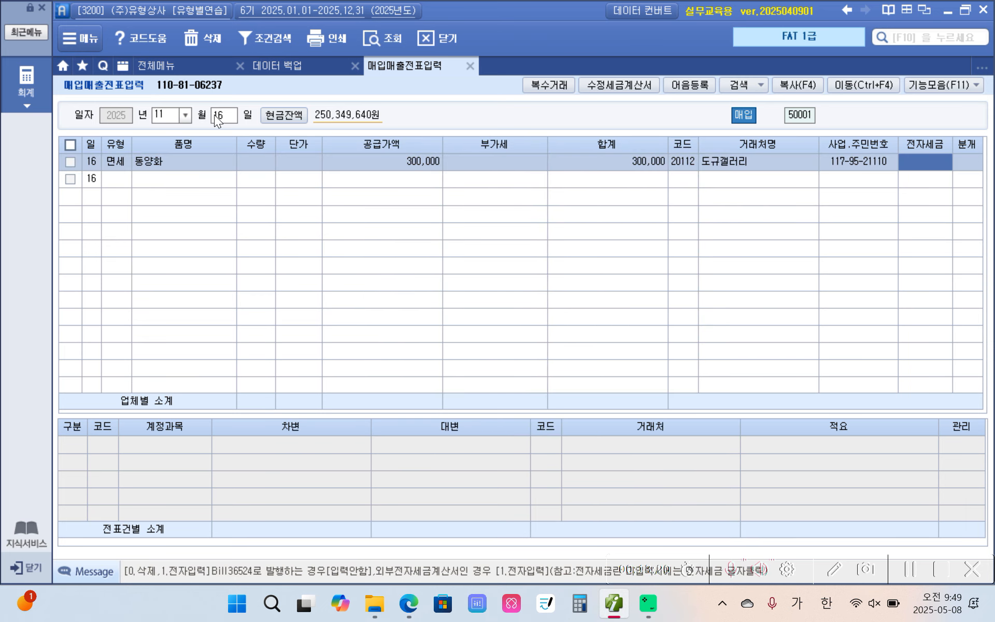
key(Return)
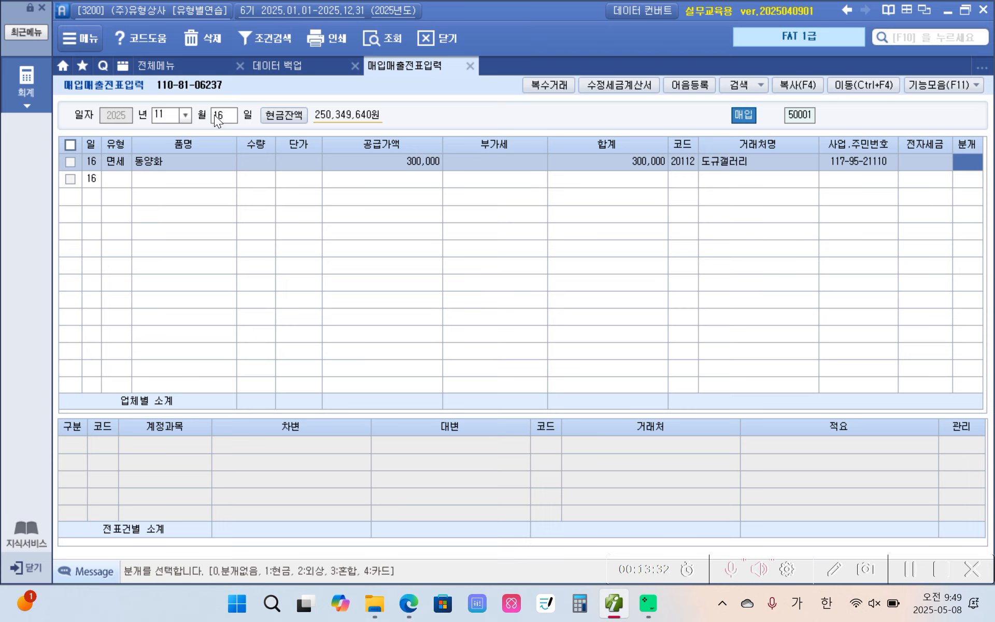
Set the November 16 voucher's journal type to mixed (혼합) and change the debit account to 813 접대비
text(3)
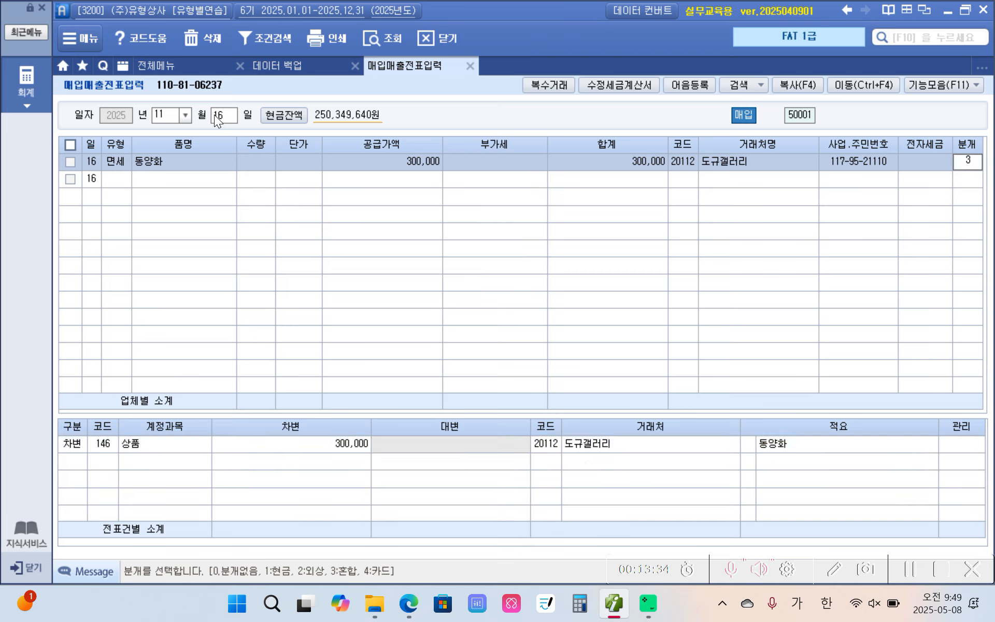
key(Return)
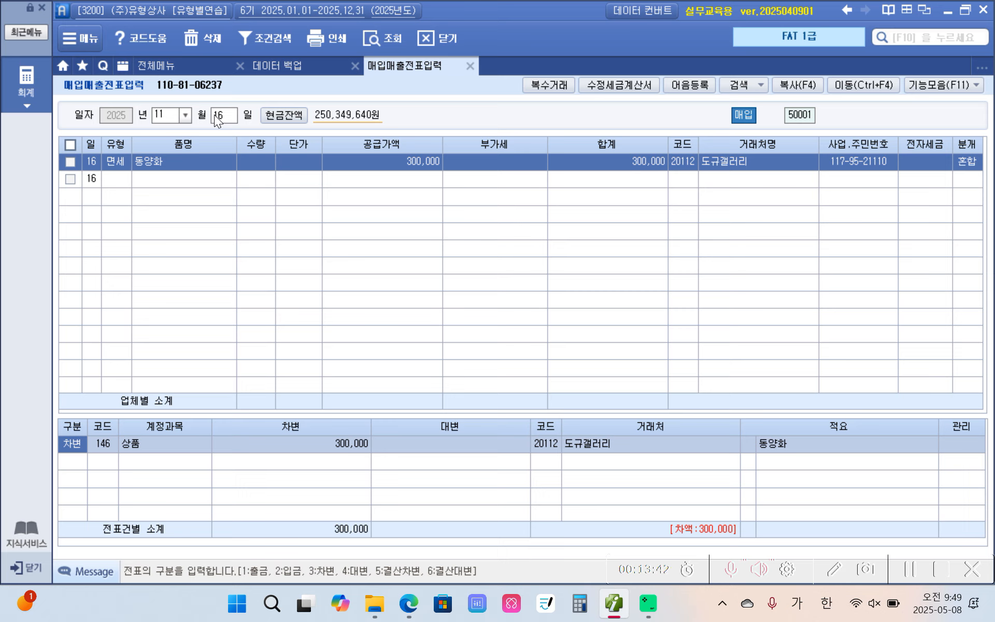
key(Return)
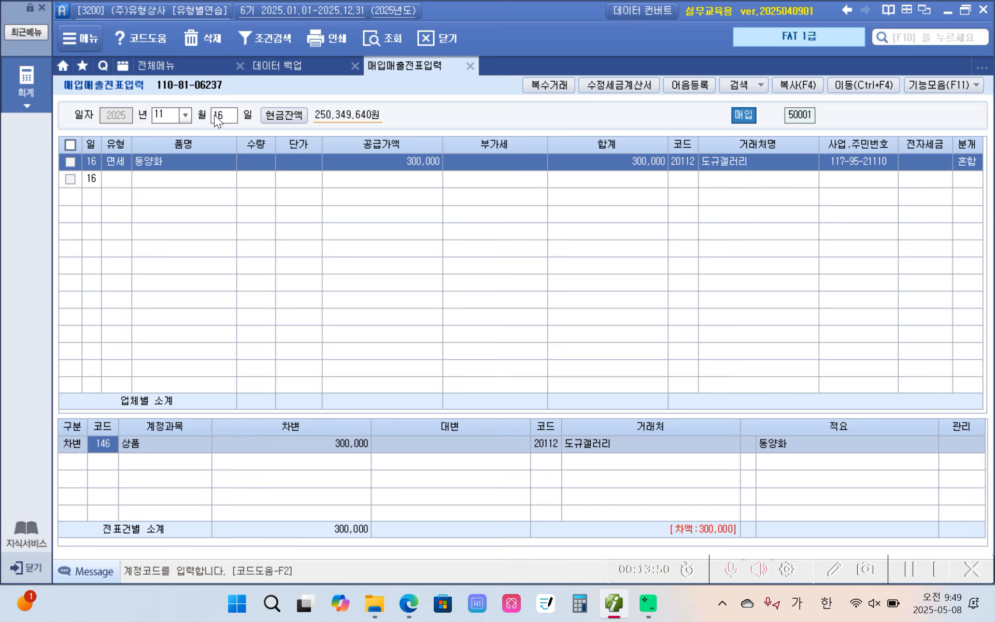
text(813)
key(Return)
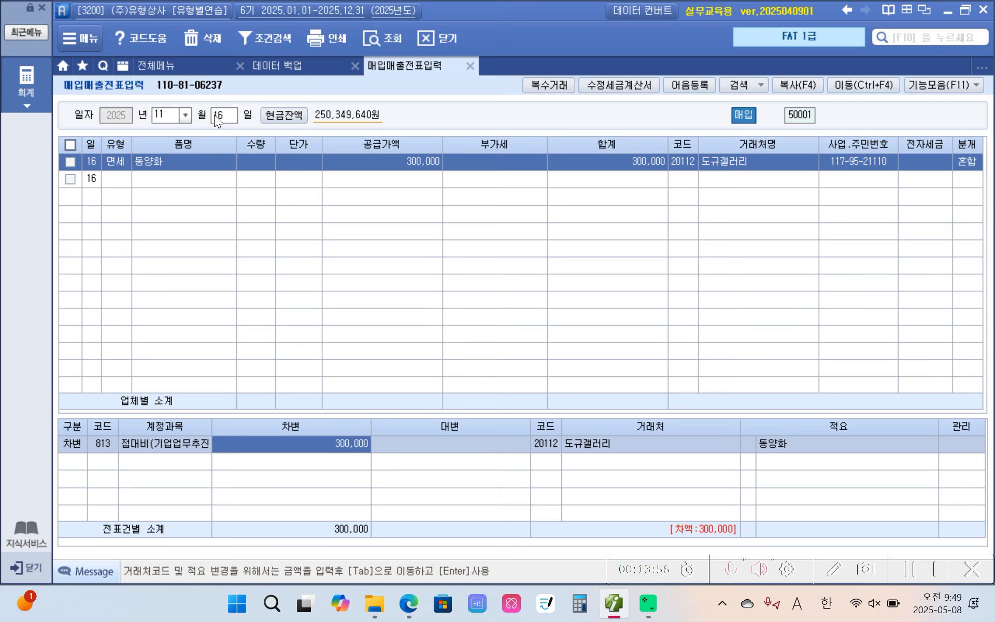
key(Return)
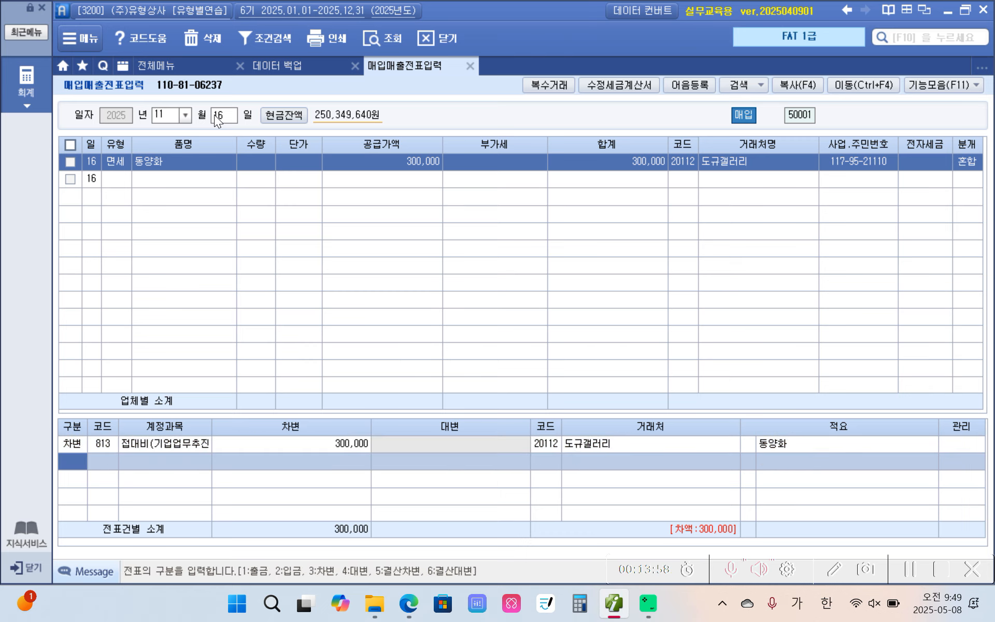
Add a credit line for account 253 미지급금 with 300,000 to the November 16 voucher
text(4)
key(Return)
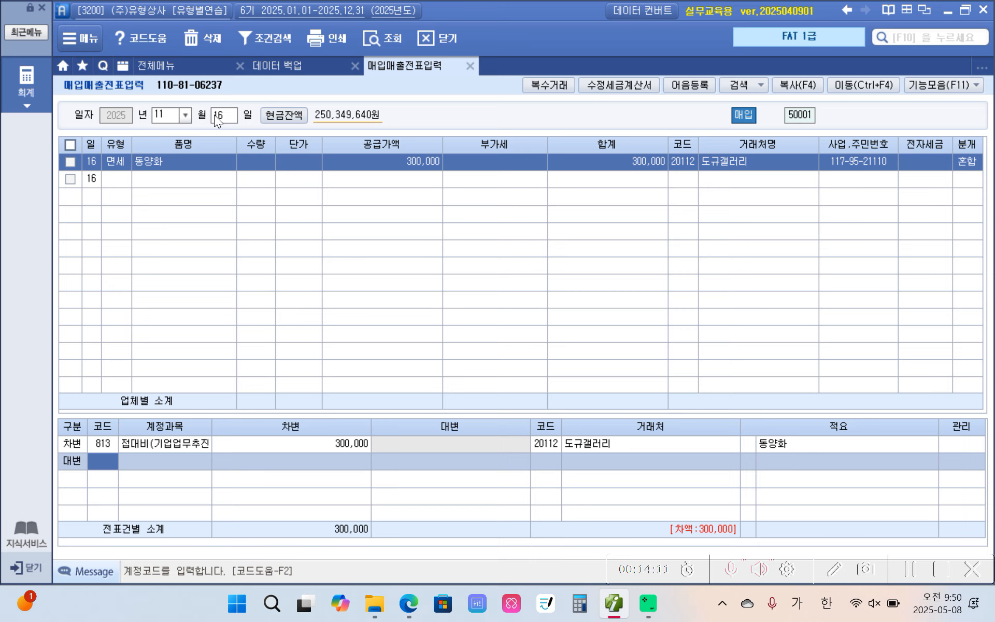
text(253)
key(Return)
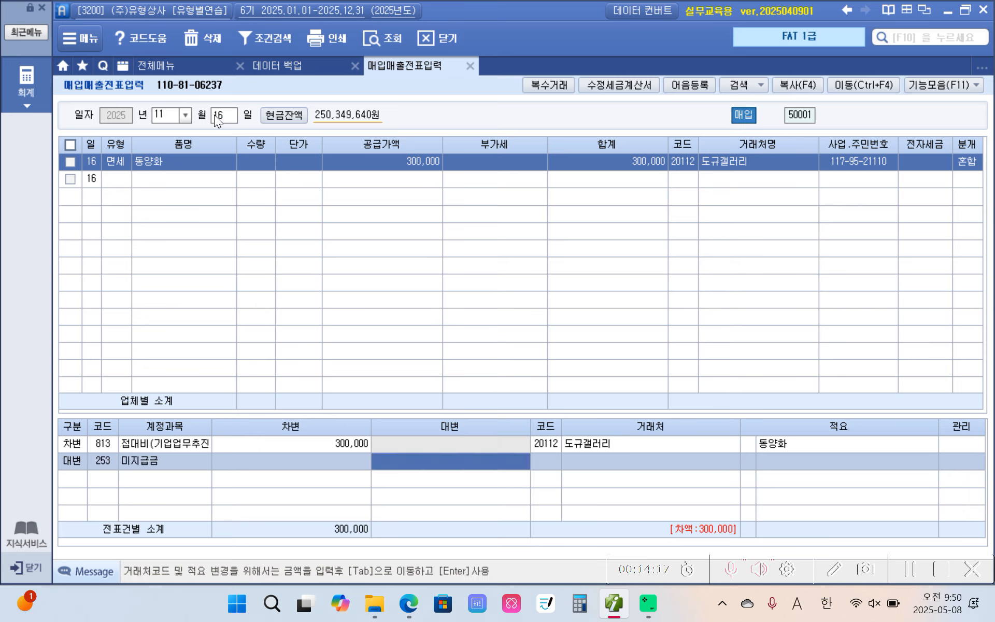
text(3000000)
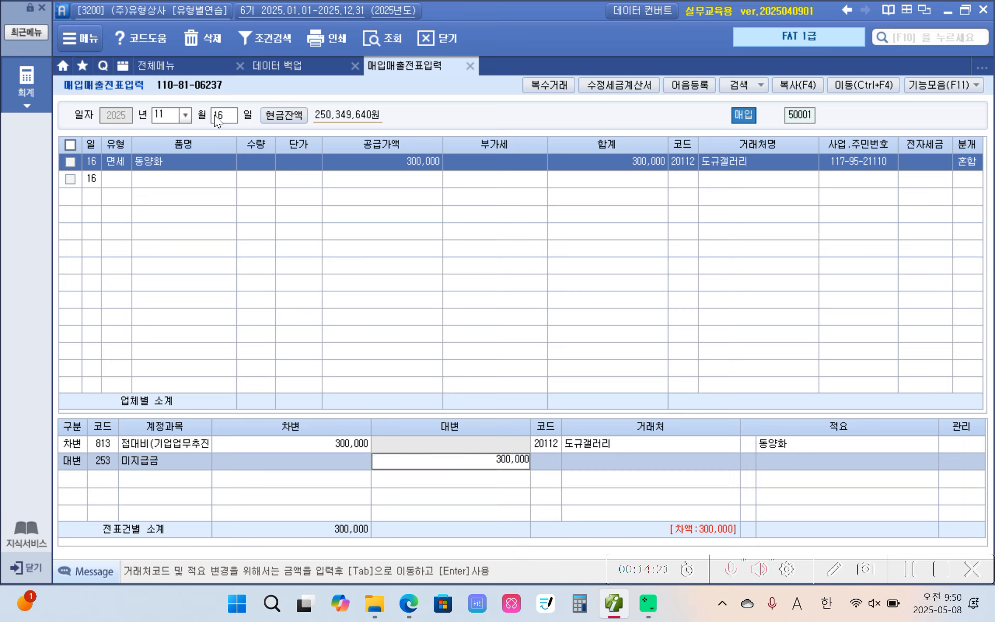
key(Return)
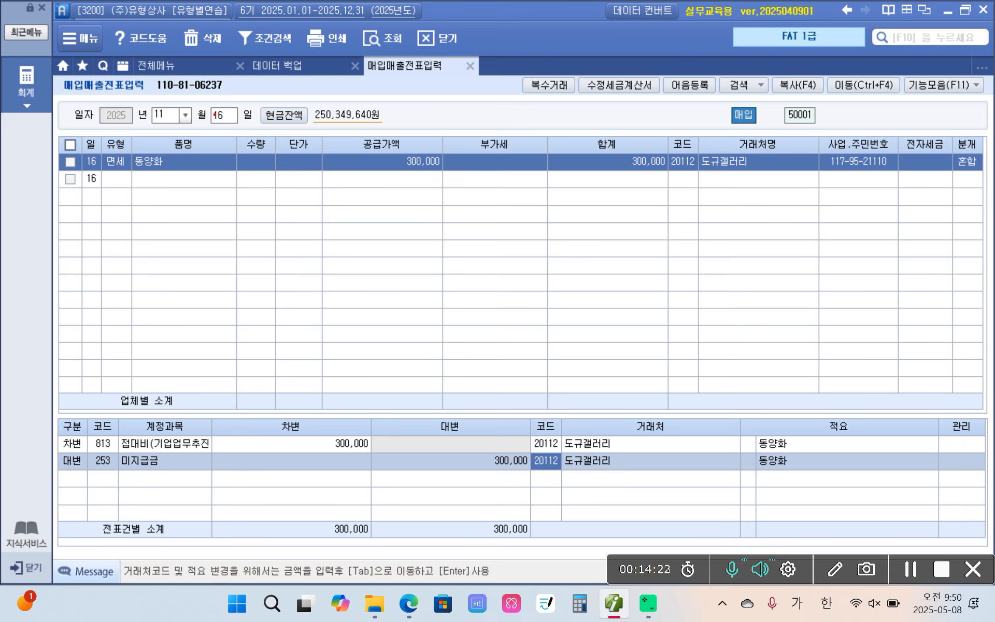
drag(570, 486, 580, 498)
mouse_move(725, 201)
mouse_down()
mouse_move(707, 127)
mouse_move(744, 197)
mouse_move(713, 348)
mouse_move(615, 459)
mouse_move(627, 467)
mouse_up()
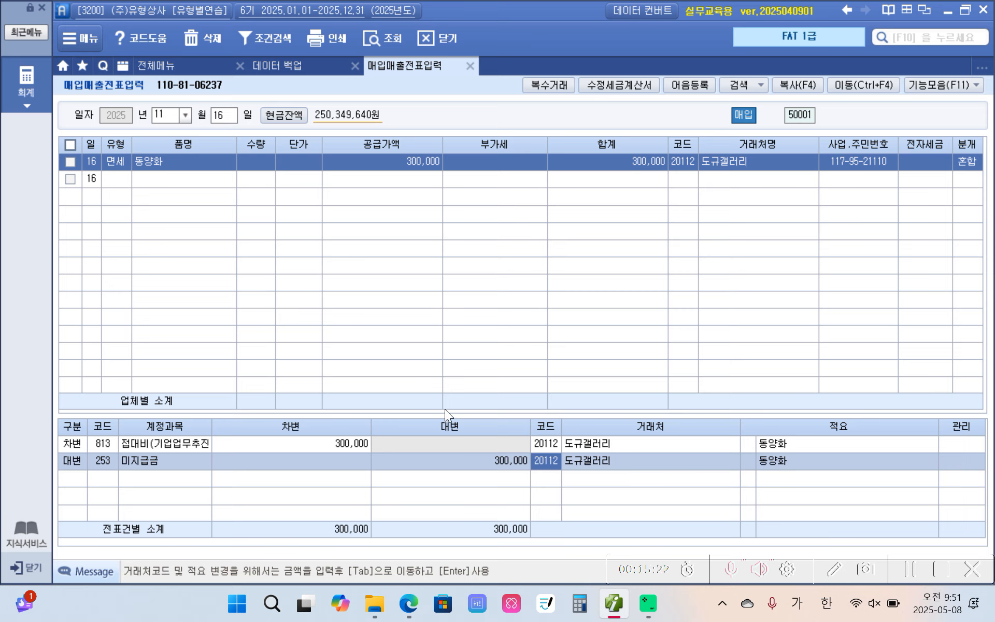
Switch to the PDF textbook and highlight 매입불공 in yellow in the section 7 heading on page 14
click(621, 614)
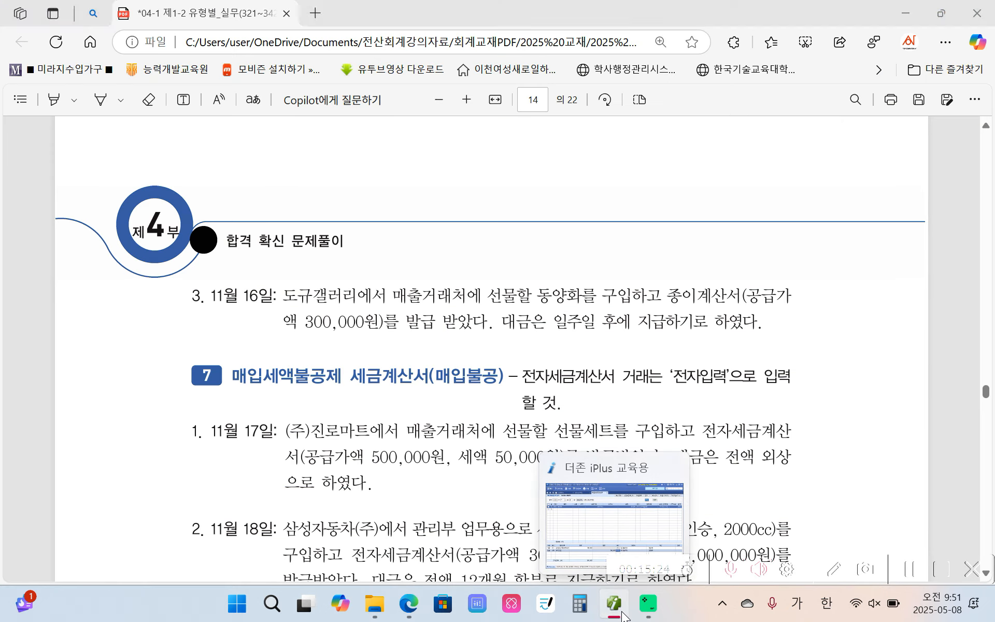
scroll(266, 424, down, 3)
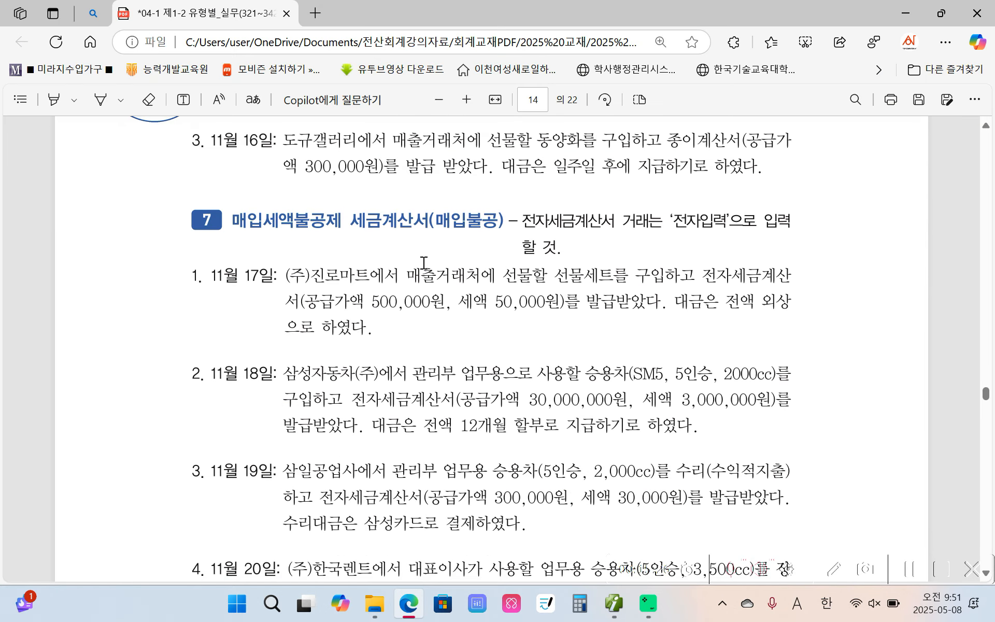
drag(429, 220, 489, 220)
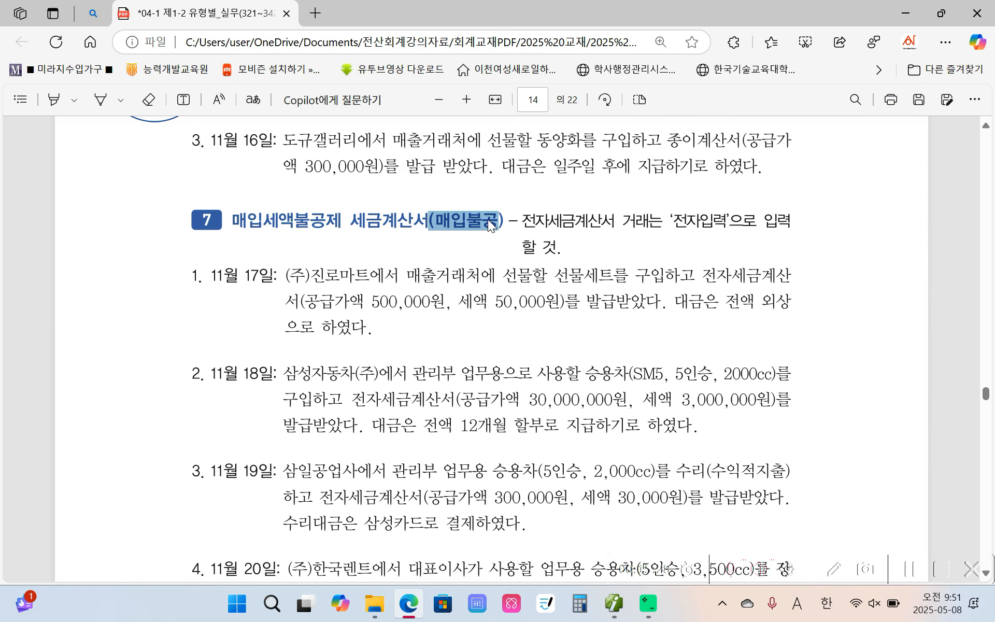
mouse_move(522, 149)
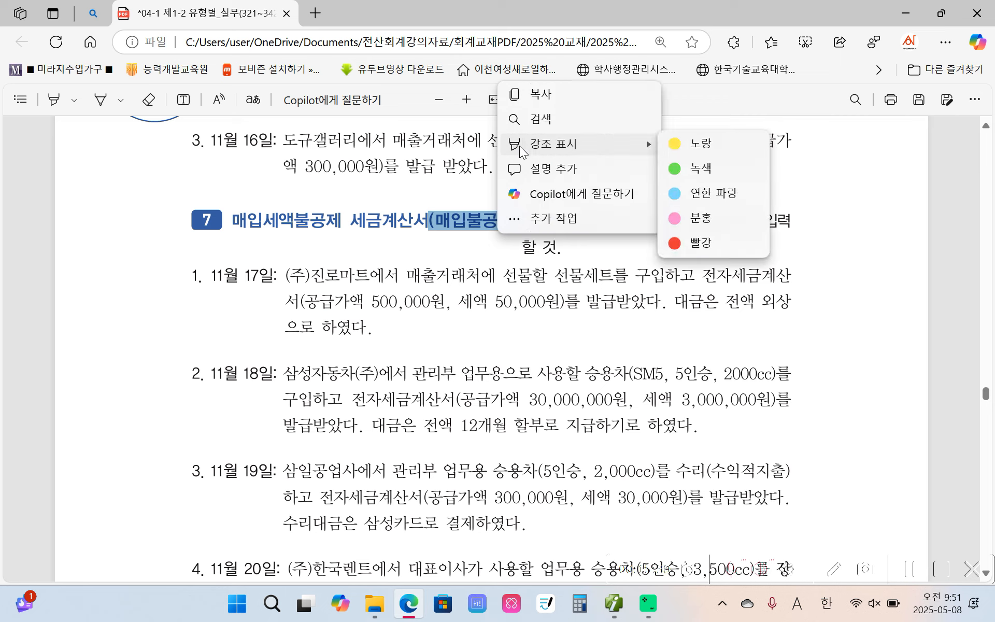
right_click(494, 223)
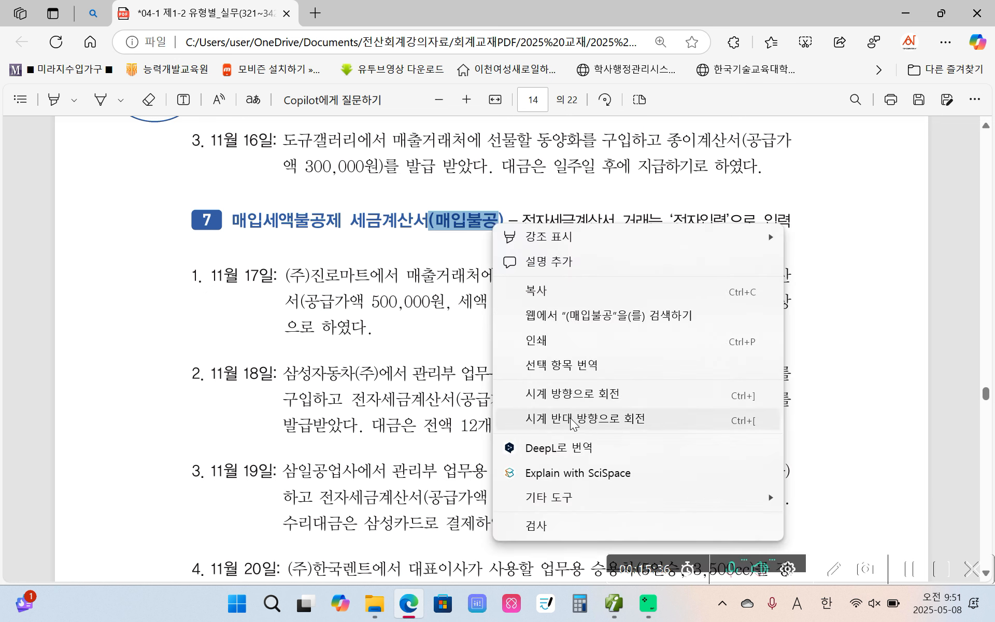
click(454, 248)
drag(439, 219, 497, 219)
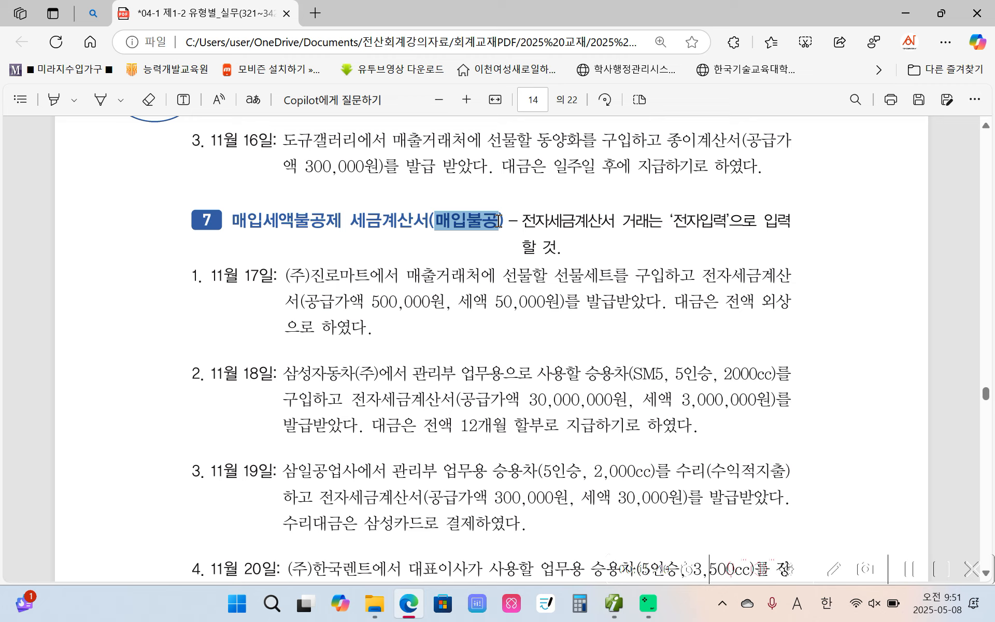
mouse_move(527, 148)
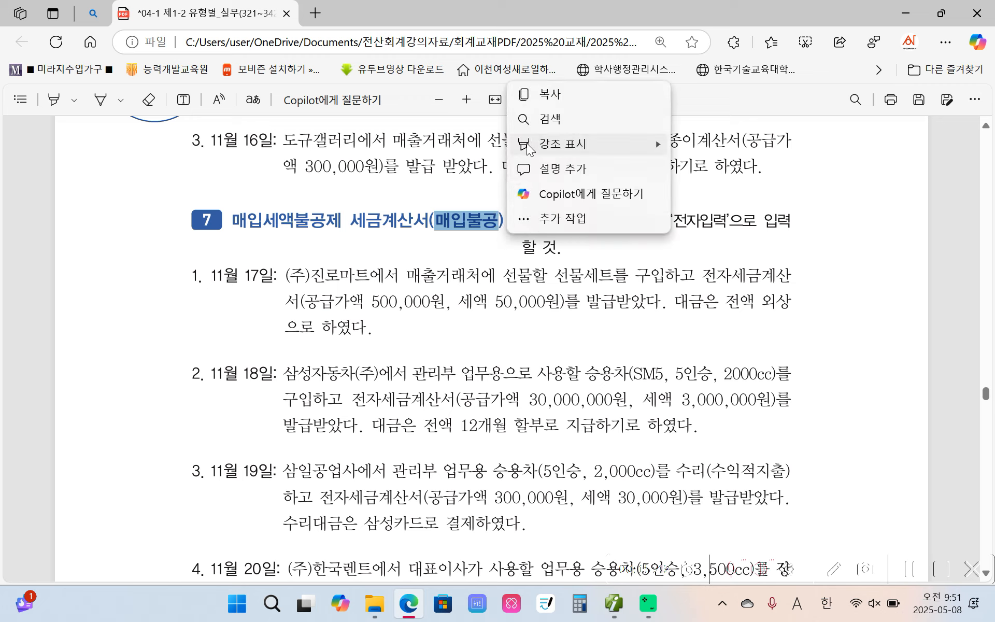
click(689, 140)
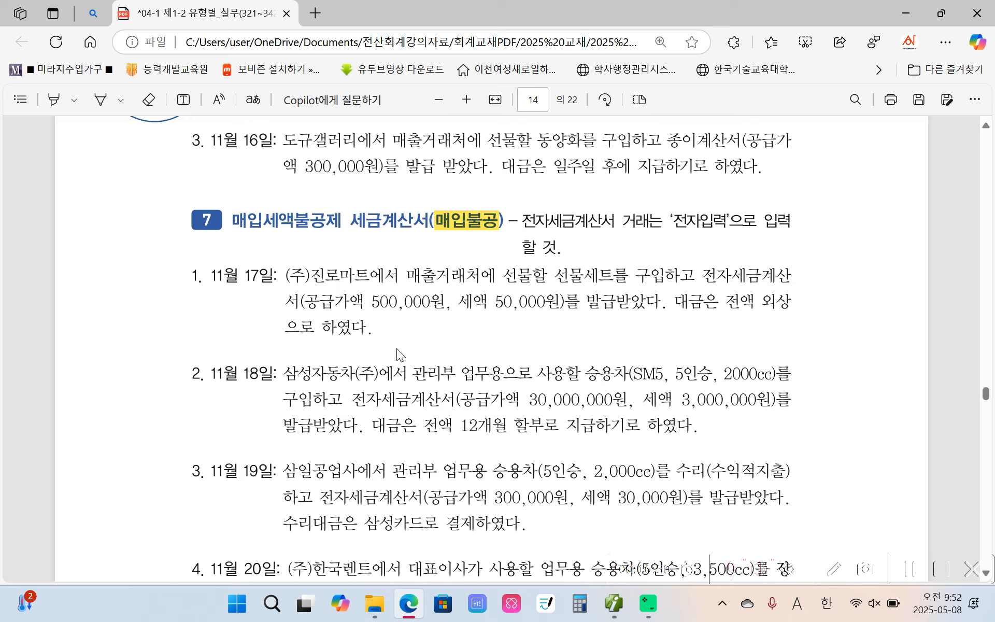
key(ctrl+2)
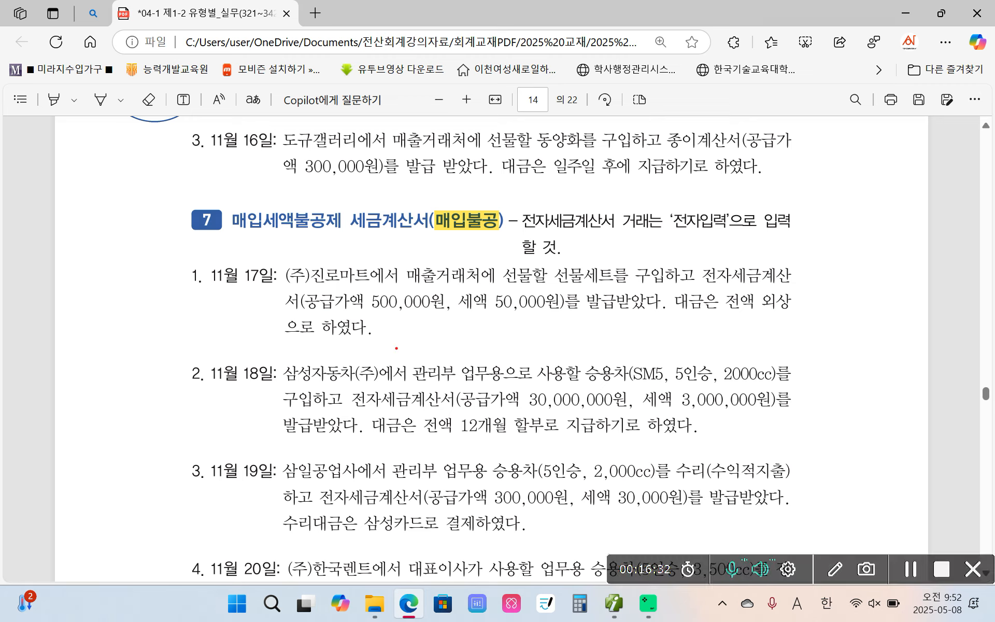
mouse_move(510, 193)
mouse_down()
mouse_move(508, 274)
mouse_move(800, 257)
mouse_move(578, 176)
mouse_move(506, 196)
mouse_up()
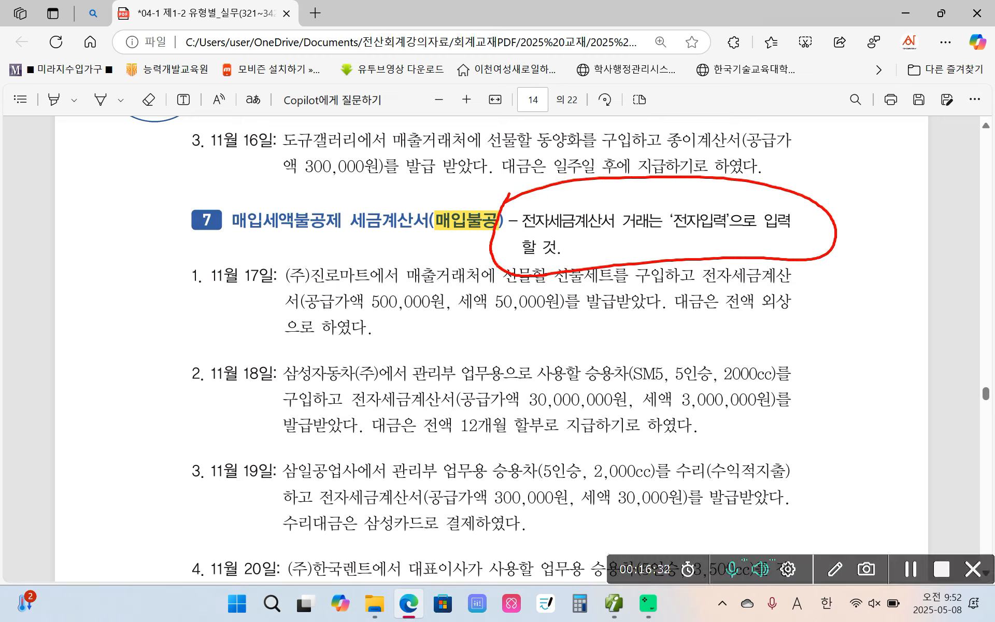
mouse_move(588, 232)
mouse_down()
mouse_move(516, 214)
mouse_move(534, 244)
mouse_up()
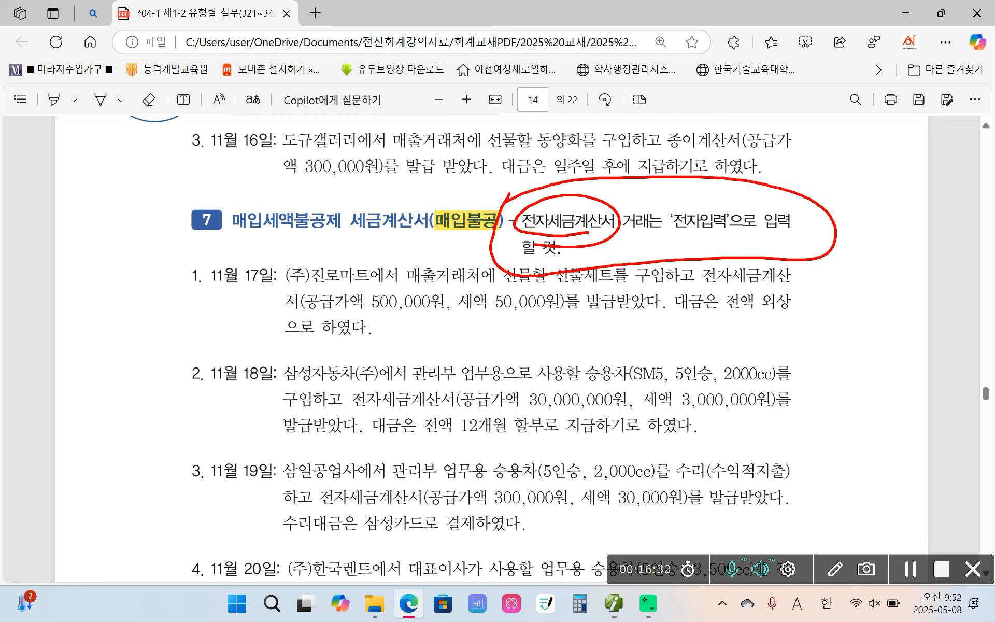
key(Escape)
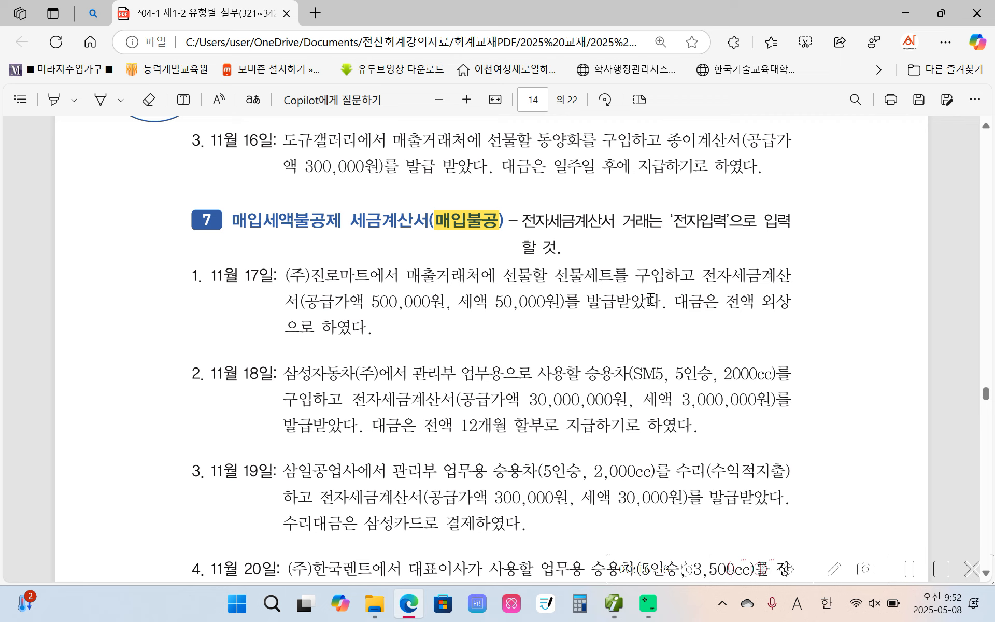
Compare the tax-exempt transactions of section 6 with the non-deductible purchase transactions of section 7 on pages 13 and 14
scroll(650, 299, up, 2)
scroll(615, 294, down, 2)
scroll(621, 197, up, 3)
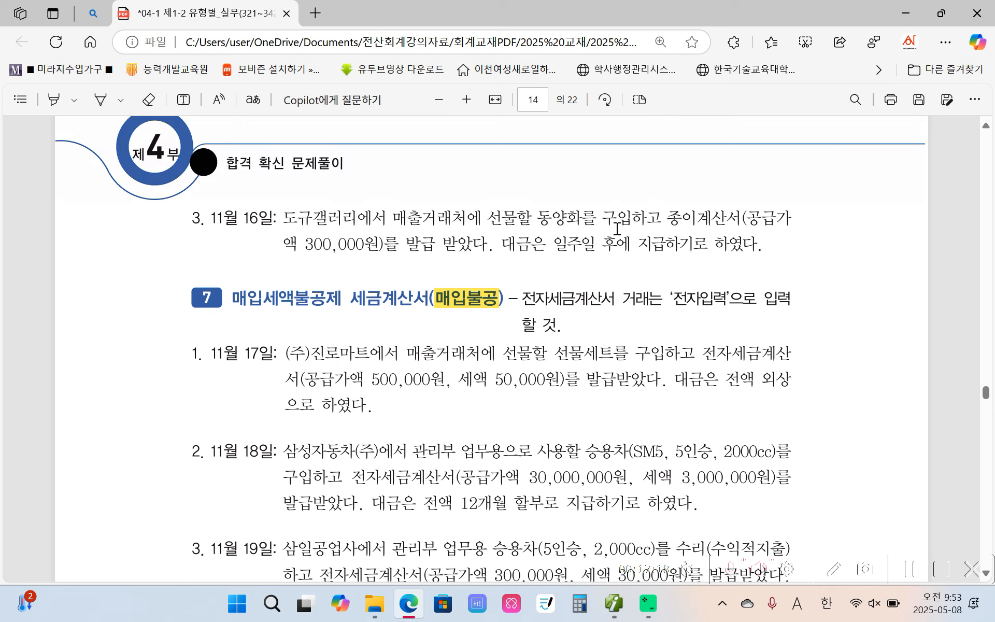
scroll(616, 229, up, 10)
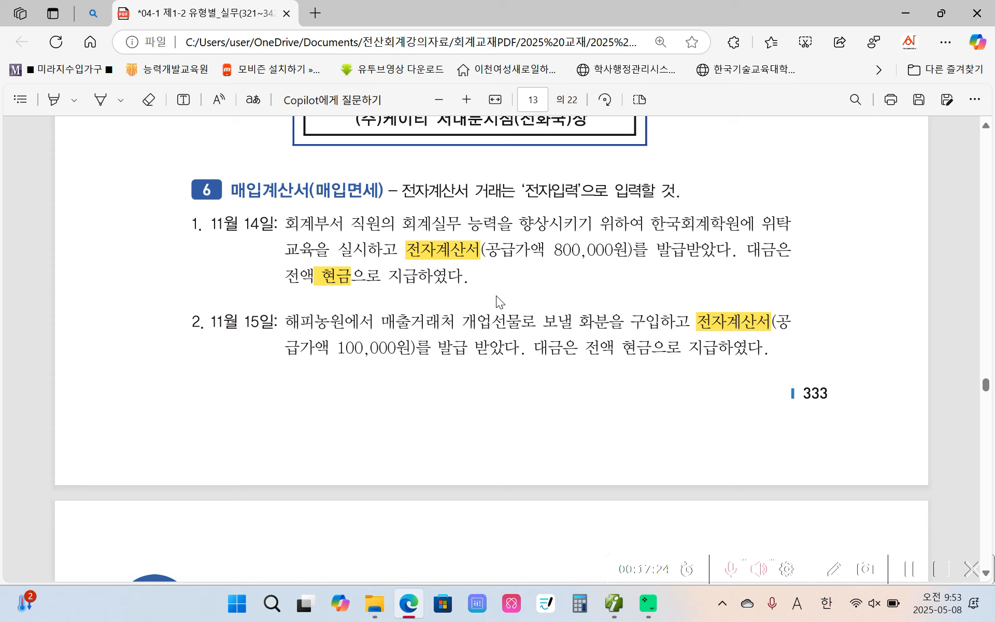
scroll(498, 334, down, 4)
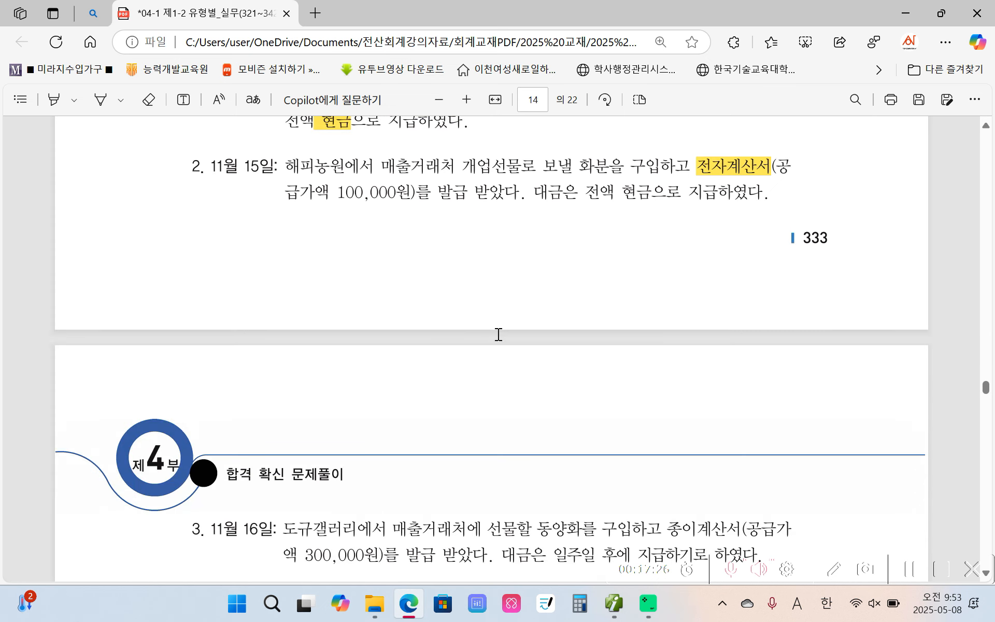
scroll(490, 313, down, 5)
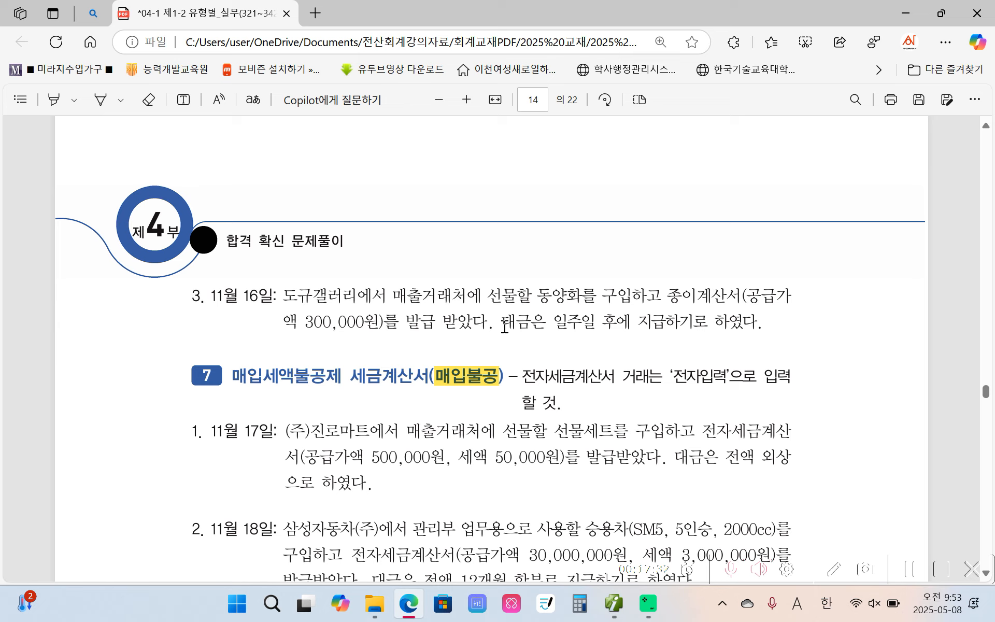
scroll(504, 327, down, 3)
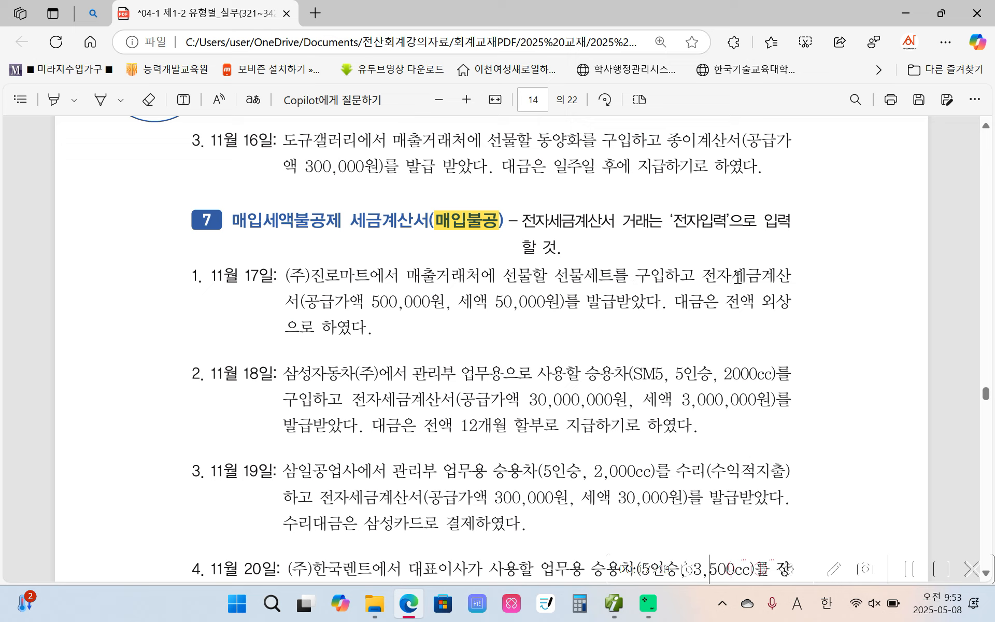
Highlight 세액 50,000원 and 외상으로 하였다 in yellow in the November 17 (주)진로마트 transaction
drag(734, 280, 791, 277)
click(420, 300)
drag(463, 303, 559, 303)
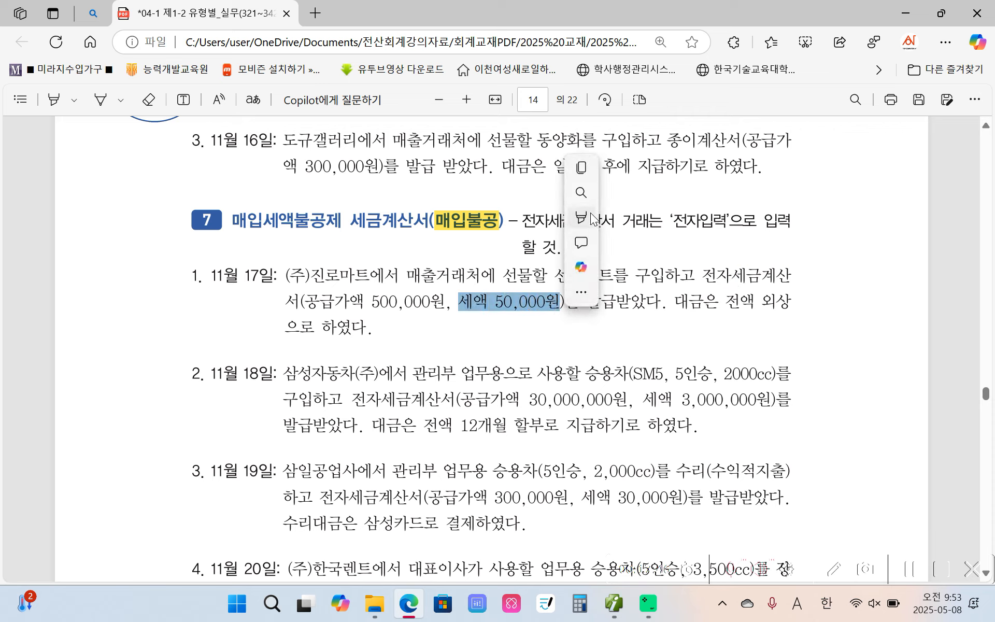
mouse_move(591, 215)
click(762, 216)
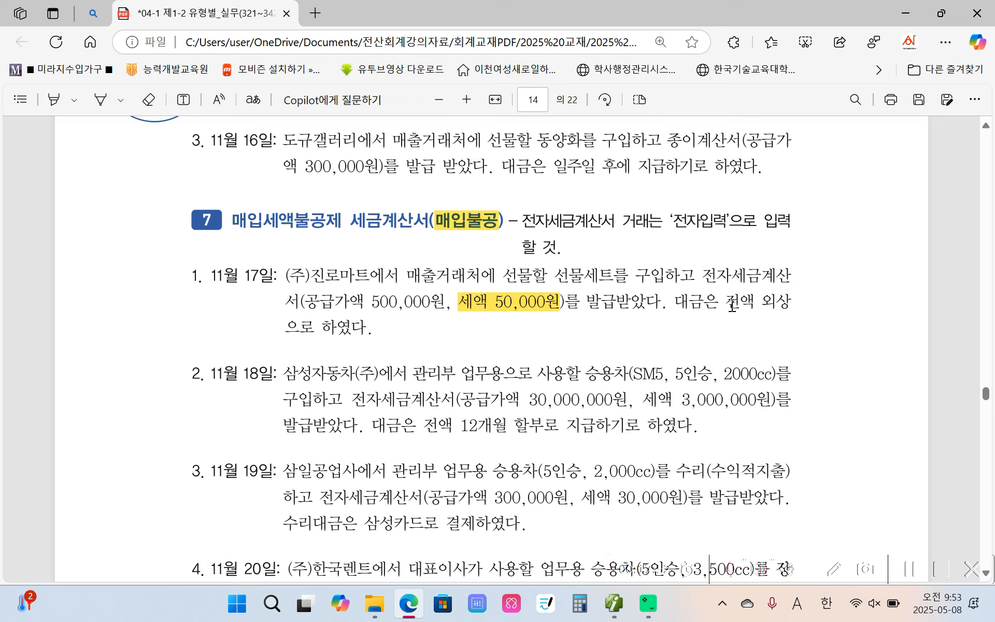
drag(761, 302, 367, 328)
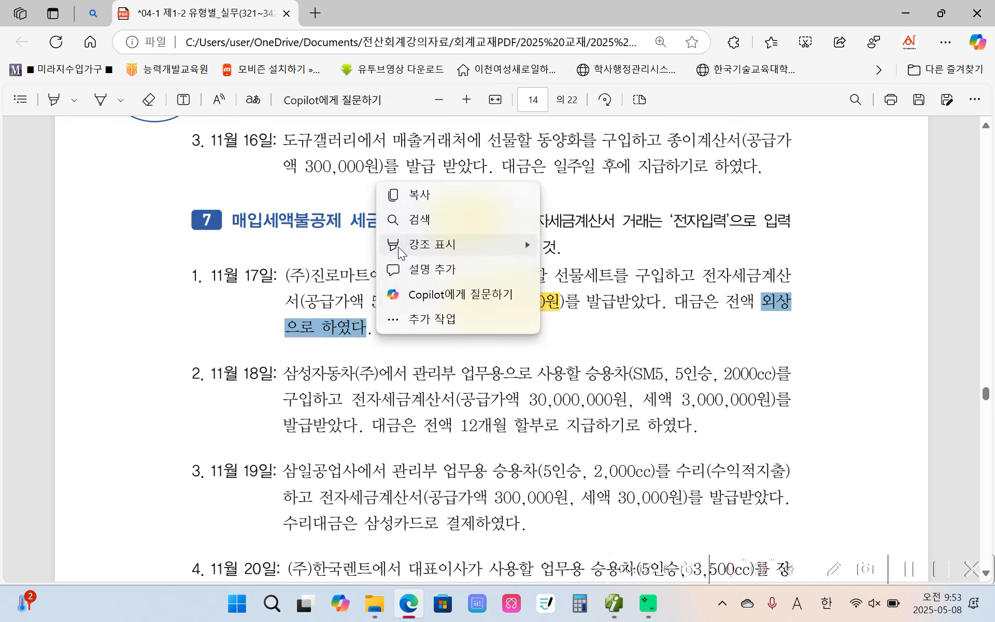
mouse_move(398, 249)
click(592, 247)
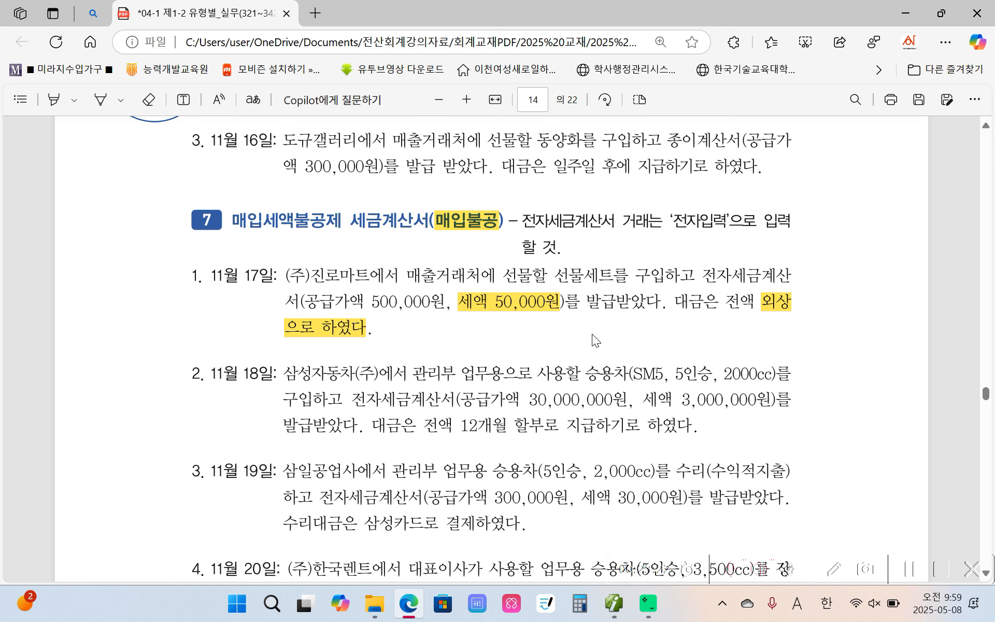
Switch to 더존 iPlus and start a November 17 voucher of type 54 불공 with non-deduction reason 9 접대비 관련 매입세액
click(613, 606)
click(219, 117)
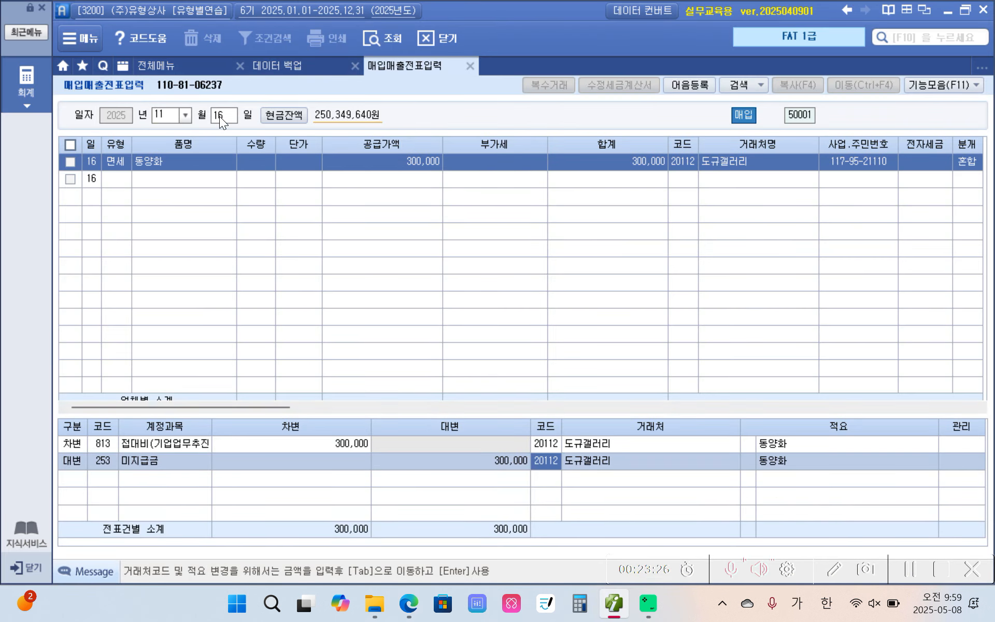
text(1)
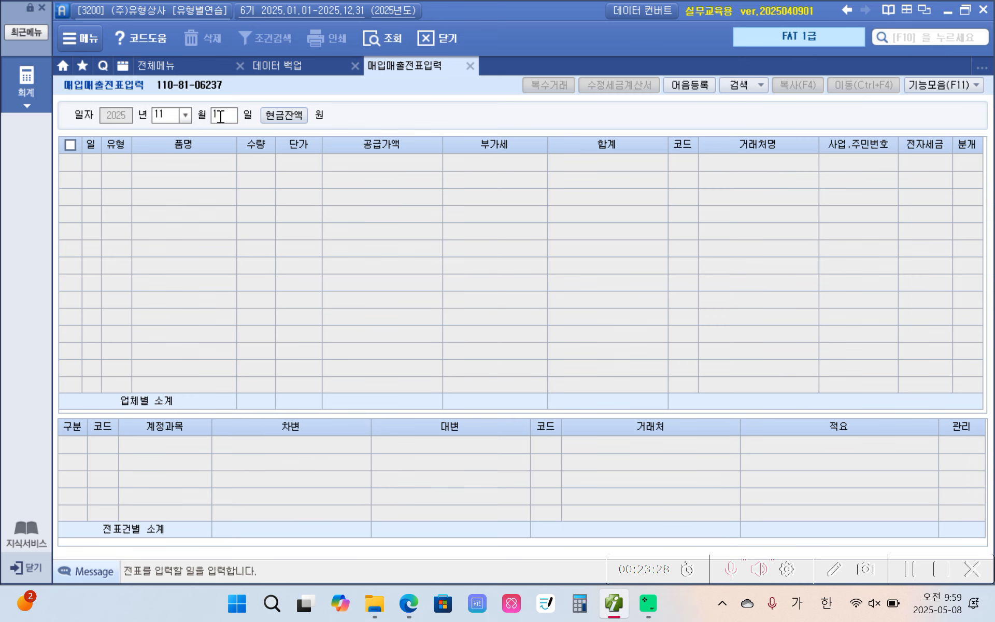
text(7)
key(Return)
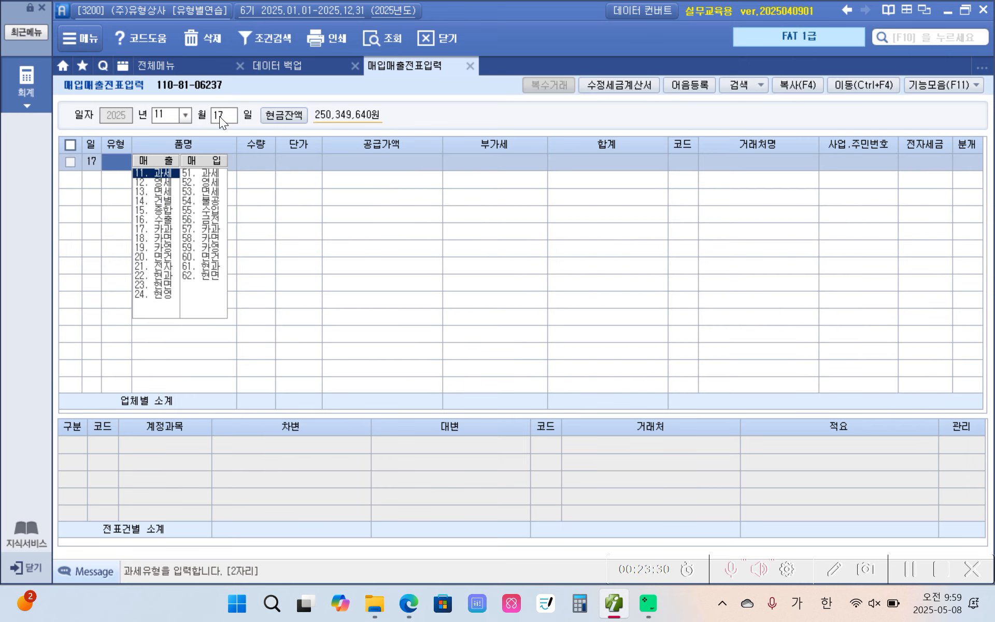
text(54)
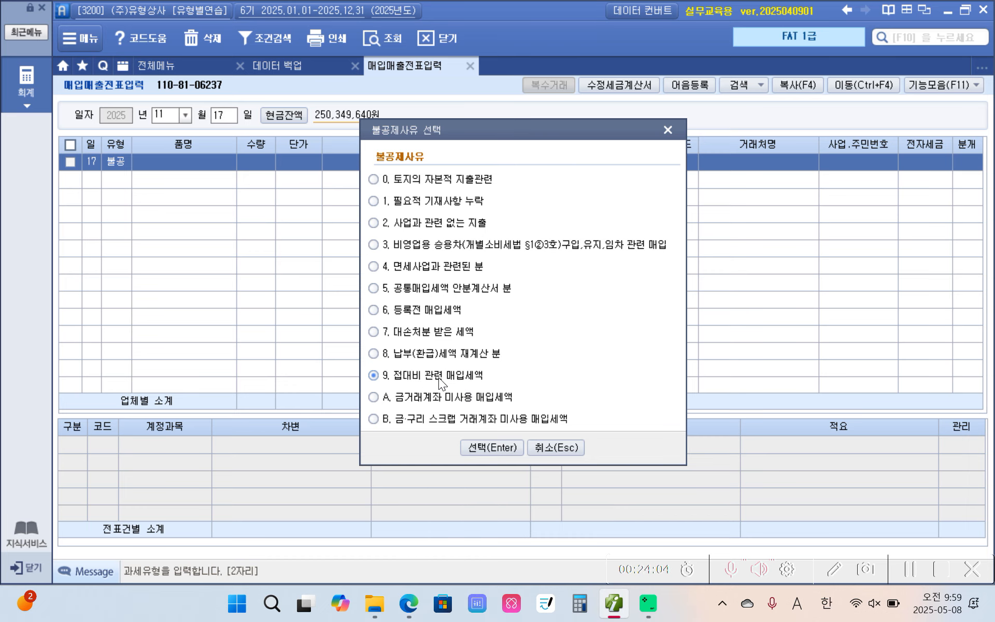
click(478, 448)
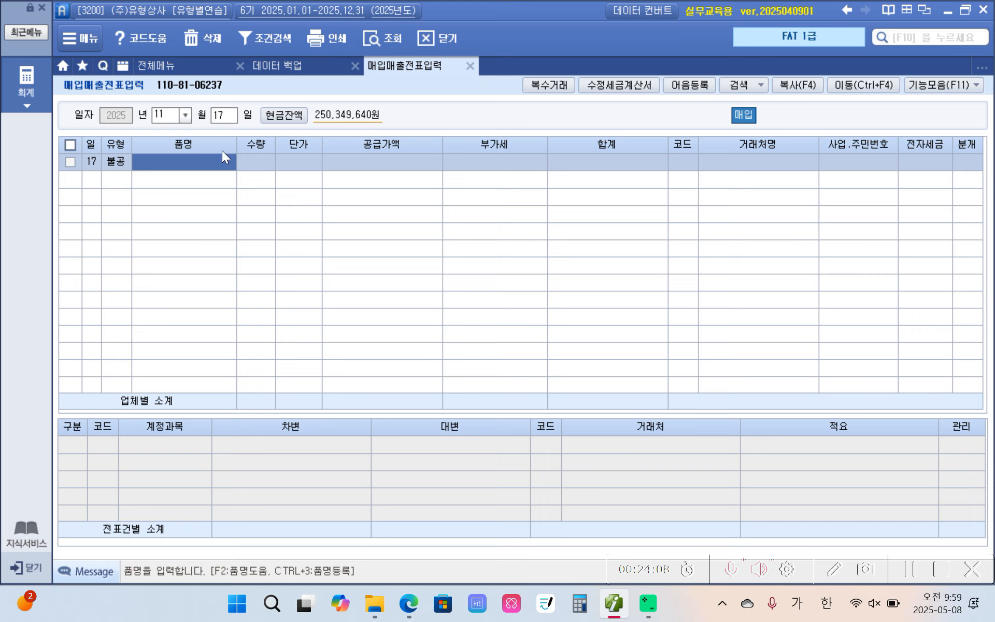
Enter the item 선물세트 with a supply amount of 500,000, leaving quantity and unit price blank
text(선ㅁ)
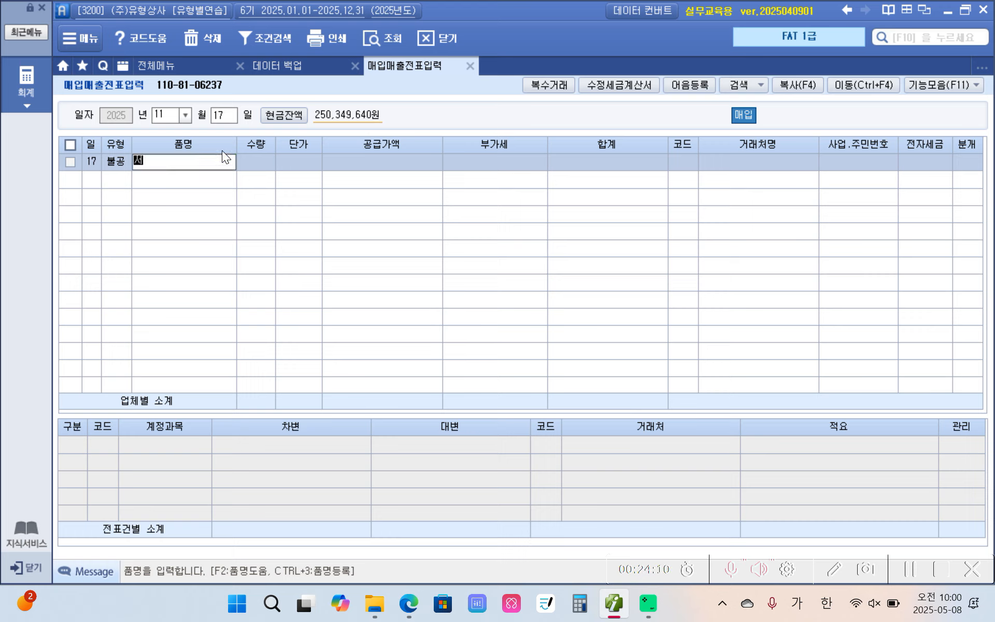
text(ㅜㄹ)
text(세트)
key(Return)
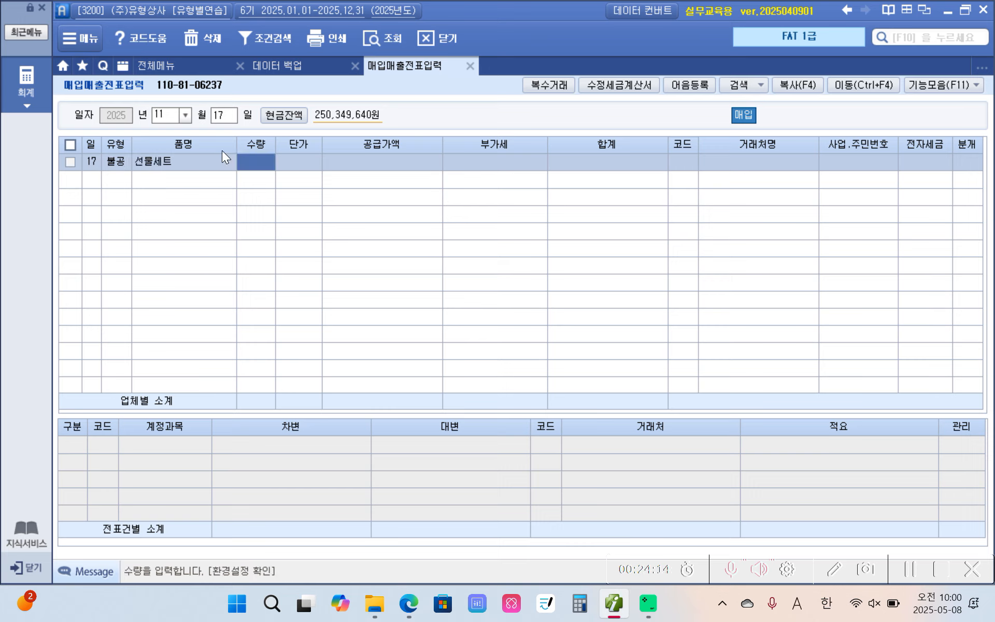
key(Return)
key(Return)
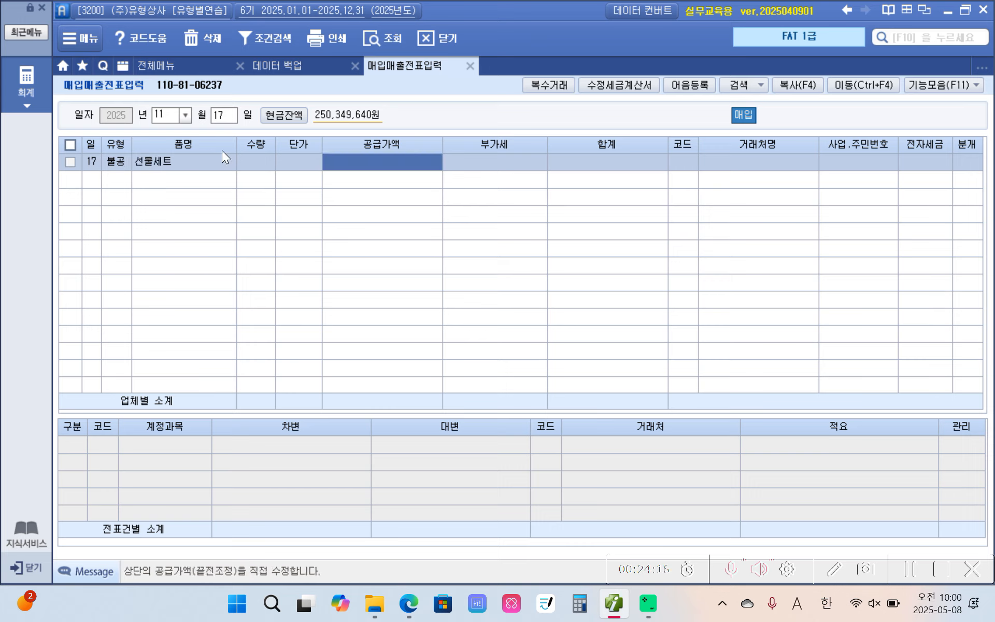
text(5000000)
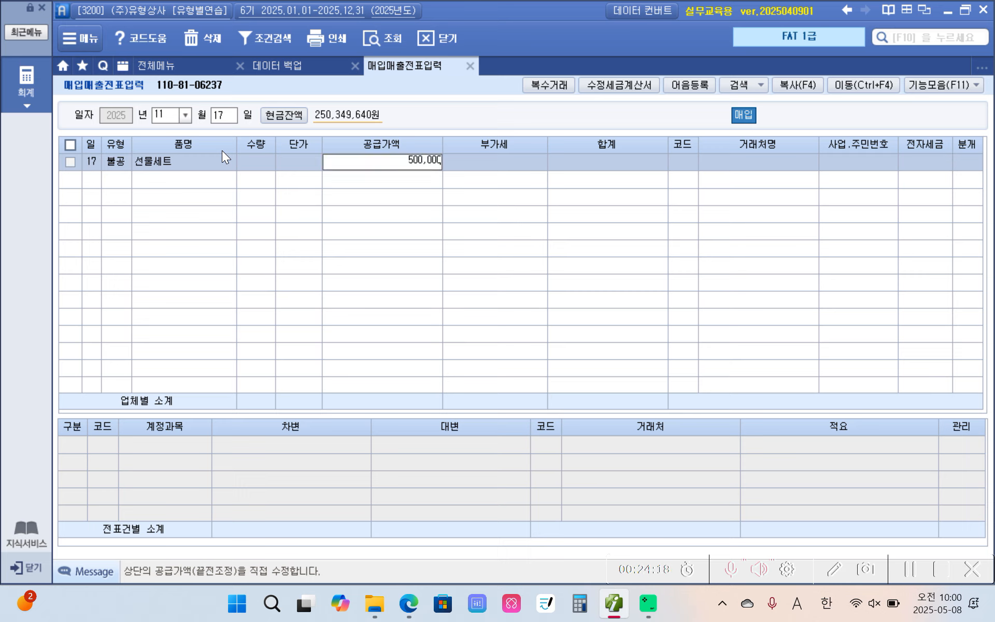
key(Return)
key(Return)
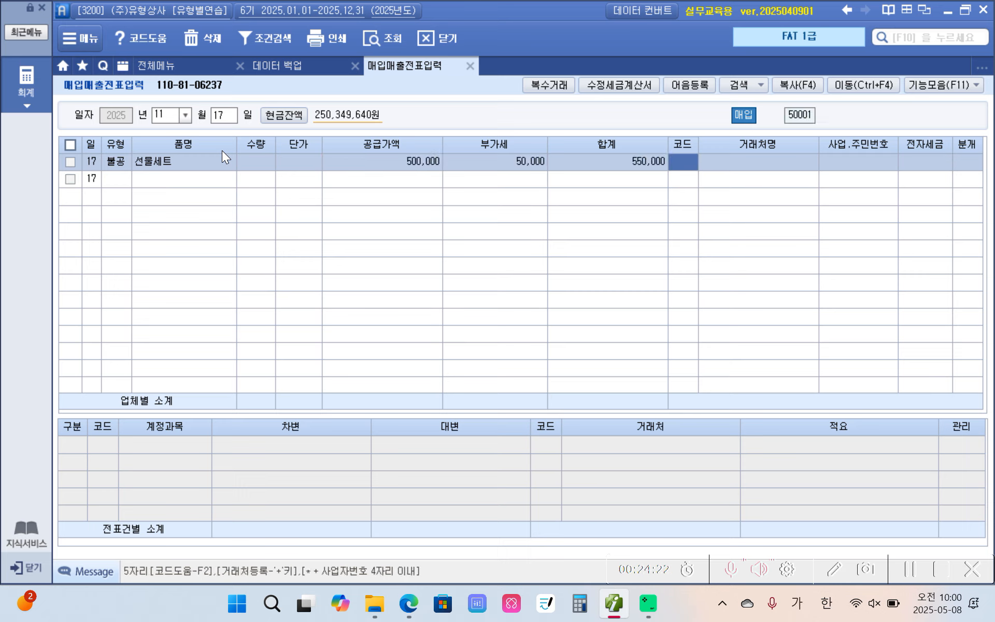
Assign the supplier (주)진로마트 to the November 17 voucher, marking it 전자입력 with journal type 3 혼합
text(진텀)
key(Return)
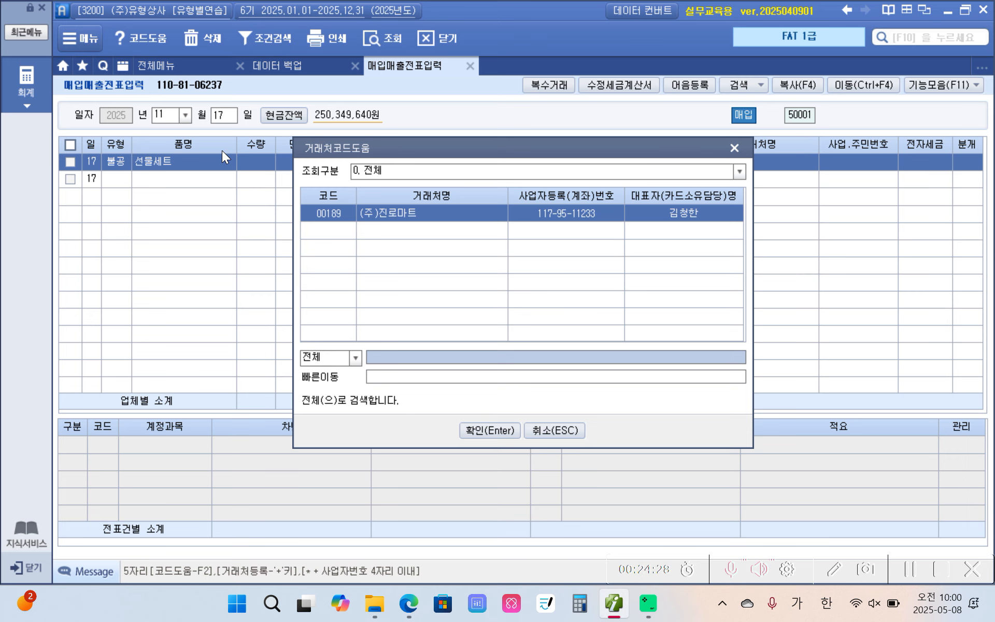
key(Return)
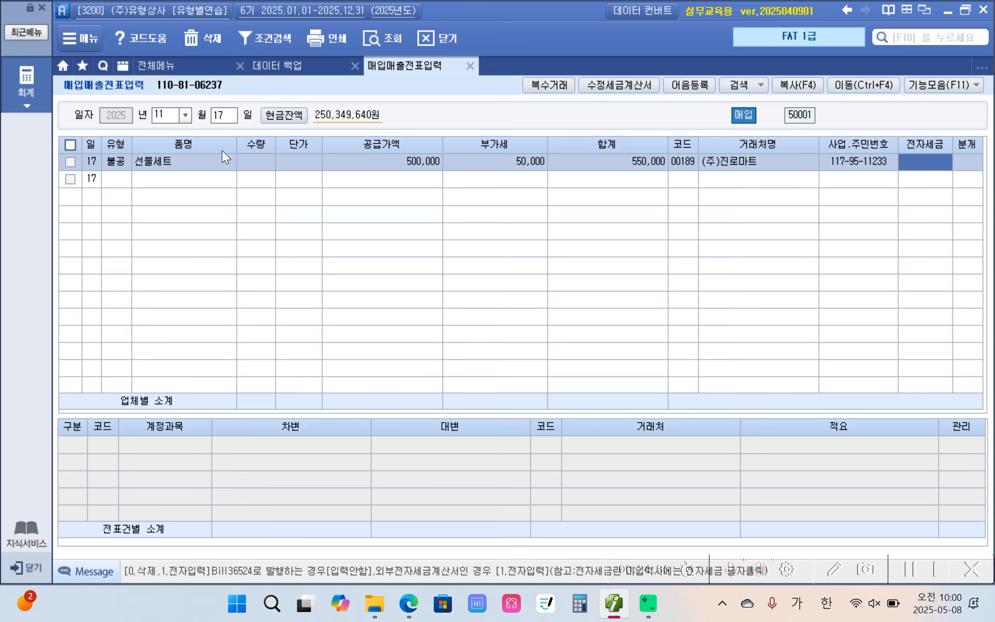
text(1)
key(Return)
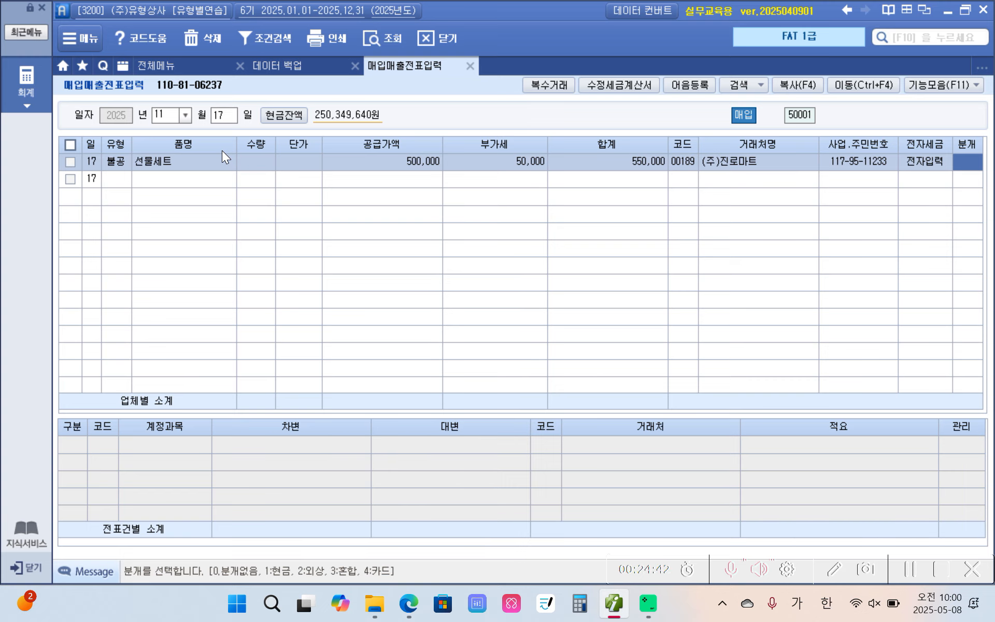
text(3)
key(Return)
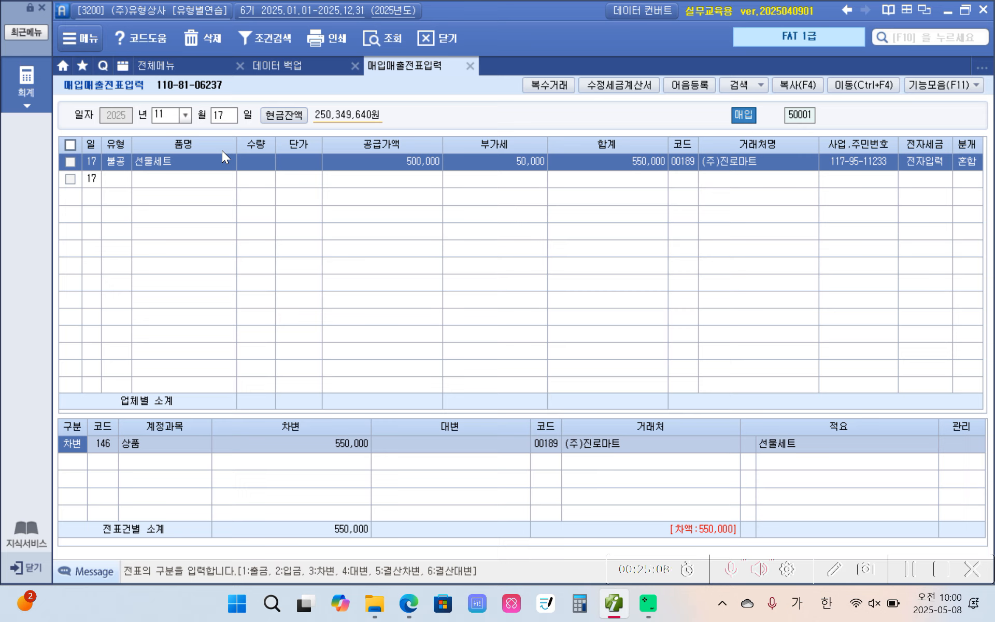
Change the debit line's account to 813 접대비, keeping the amount of 550,000
click(101, 438)
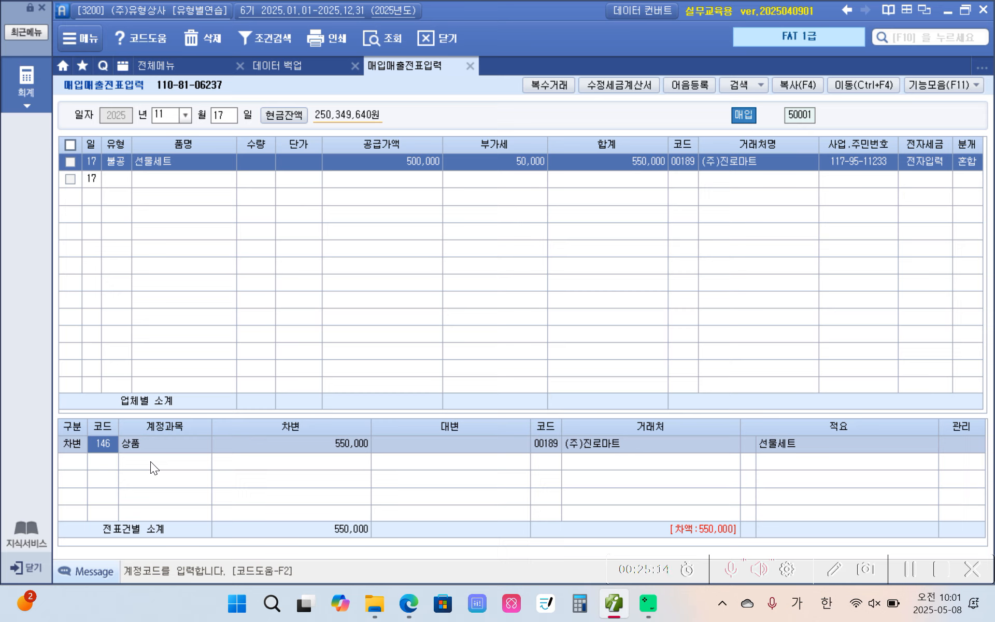
text(813)
key(Return)
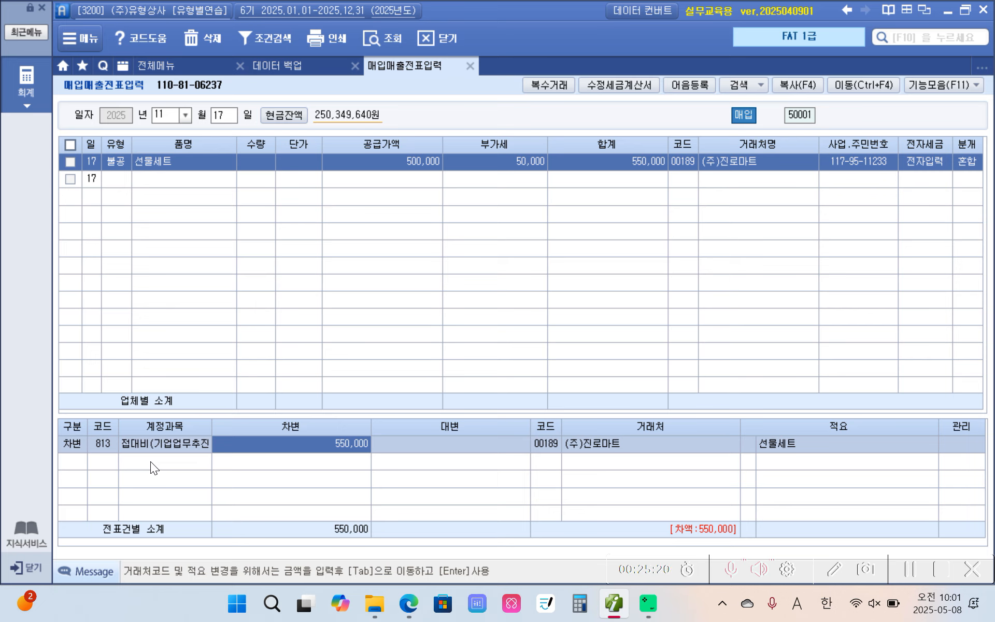
key(Return)
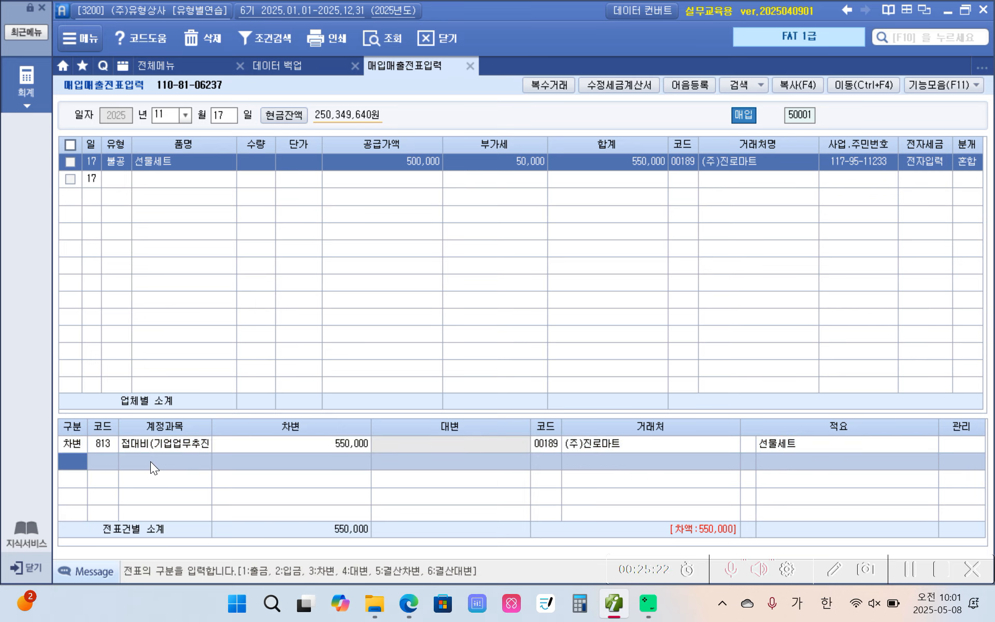
Add a credit line for account 253 미지급금 with 550,000 to the November 17 voucher
text(4)
text(253)
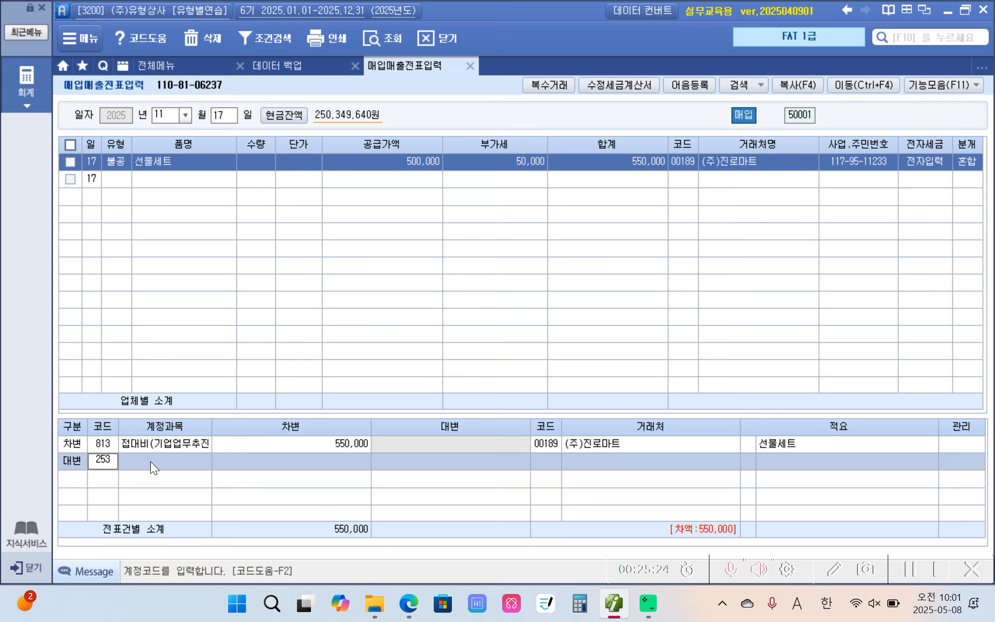
key(Return)
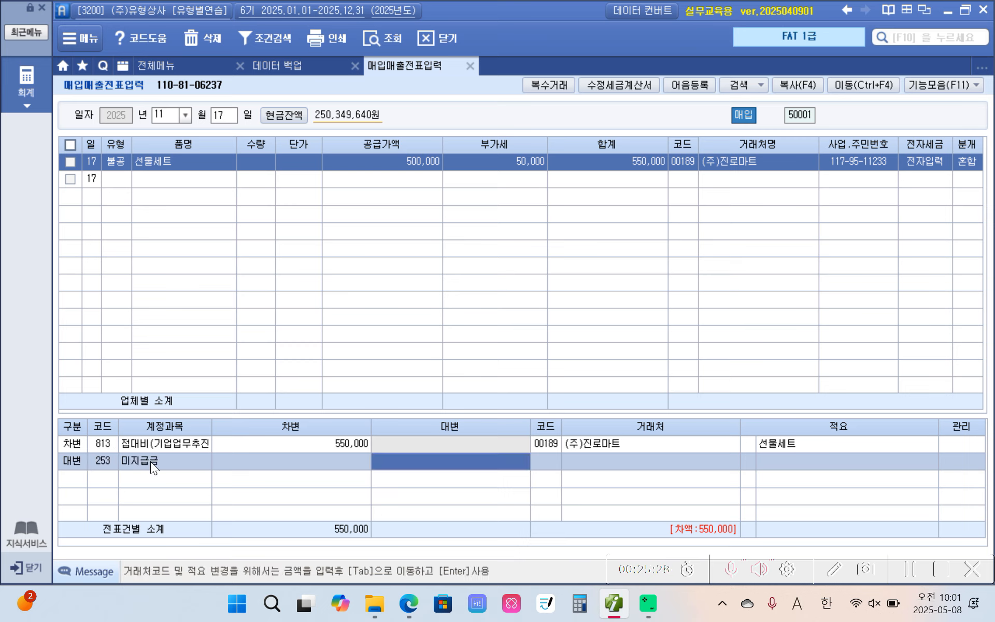
text(5500000)
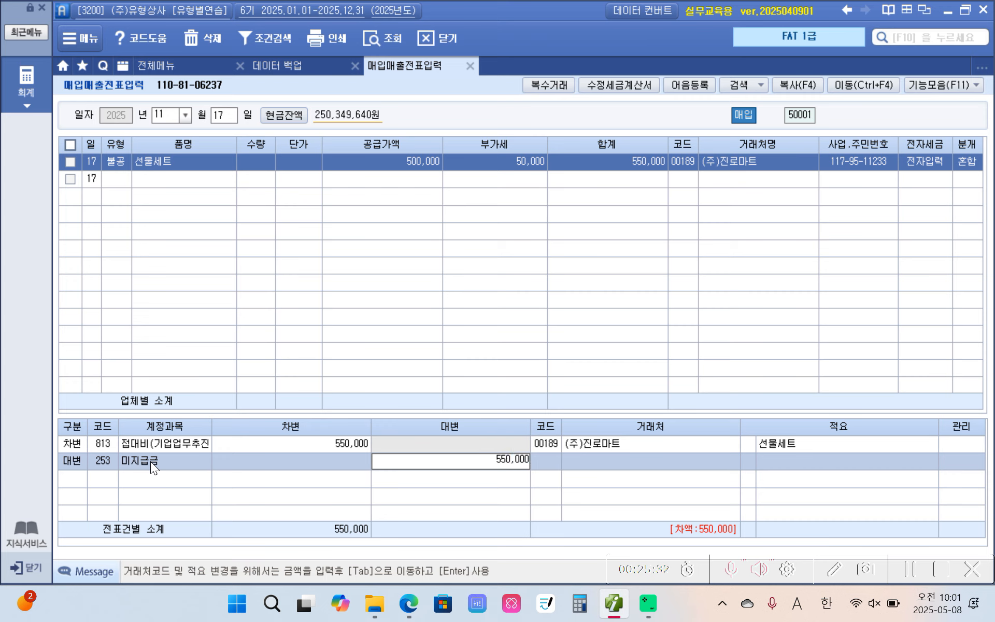
key(Return)
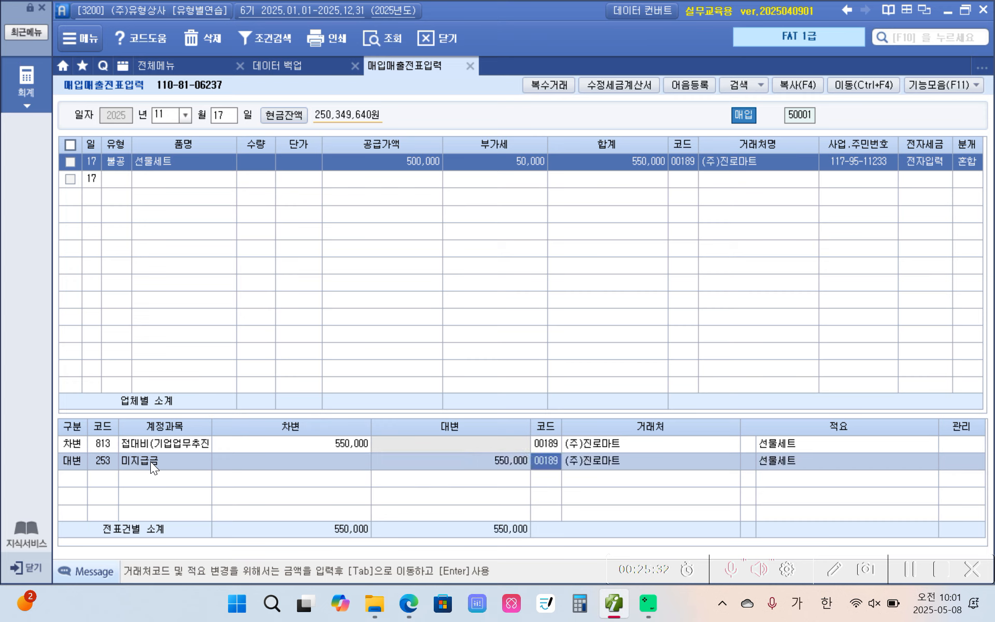
key(ctrl+2)
mouse_move(536, 445)
mouse_down()
mouse_move(524, 475)
mouse_move(555, 451)
mouse_up()
mouse_move(726, 199)
mouse_down()
mouse_move(633, 173)
mouse_move(750, 211)
mouse_move(684, 416)
mouse_move(635, 466)
mouse_up()
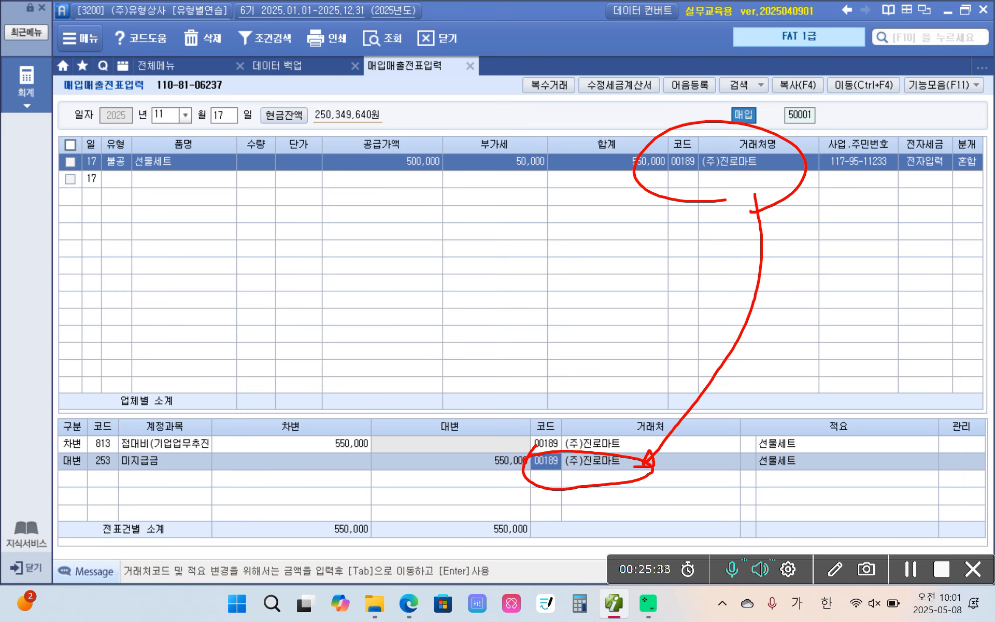
mouse_move(118, 191)
mouse_down()
mouse_move(123, 134)
mouse_move(121, 192)
mouse_up()
mouse_move(492, 185)
mouse_down()
mouse_move(534, 192)
mouse_move(554, 155)
mouse_move(542, 193)
mouse_move(521, 211)
mouse_move(447, 204)
mouse_move(348, 136)
mouse_move(500, 147)
mouse_move(466, 215)
mouse_move(415, 104)
mouse_move(409, 225)
mouse_move(339, 283)
mouse_move(215, 429)
mouse_move(226, 430)
mouse_up()
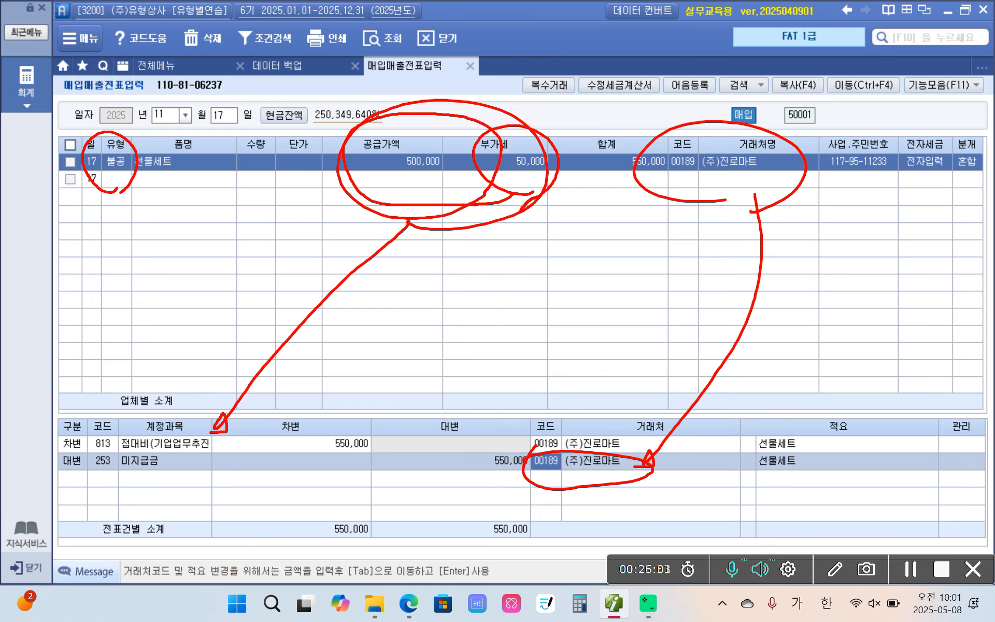
key(Escape)
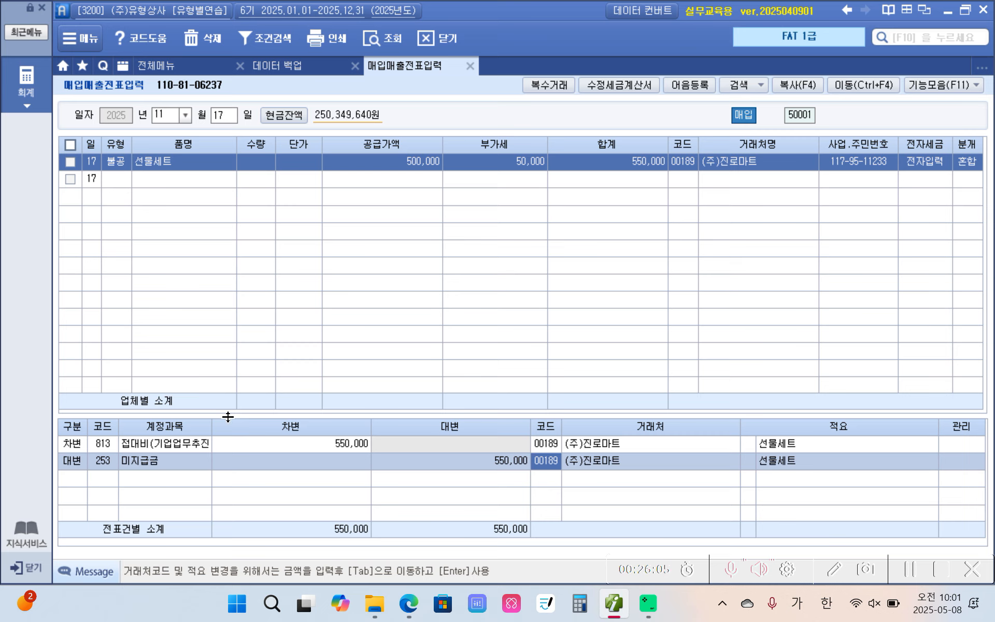
Check the November 17 voucher's supply amount and VAT against the debit amount of account 813
click(522, 166)
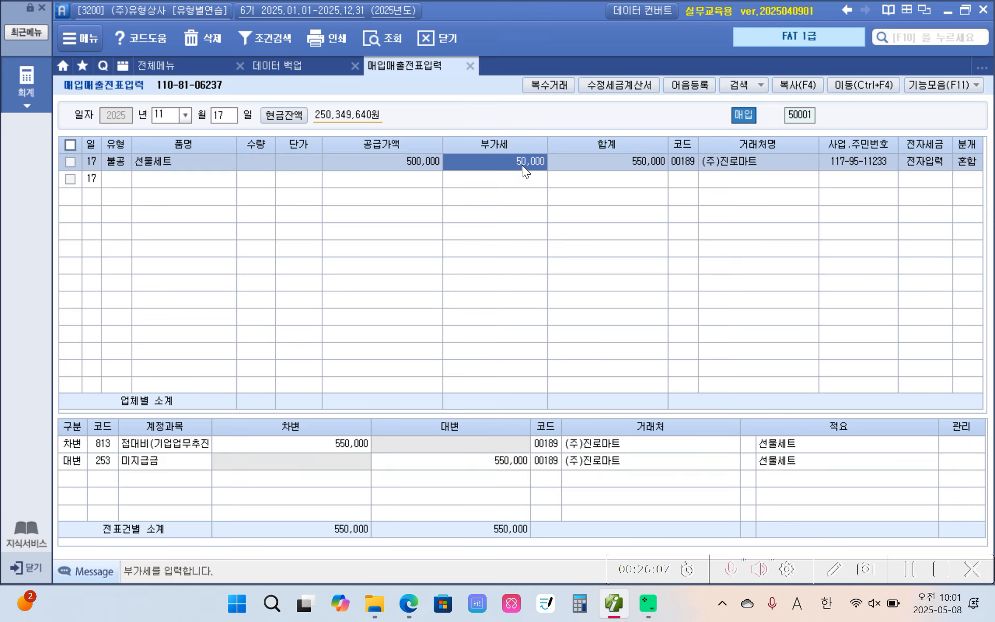
click(427, 162)
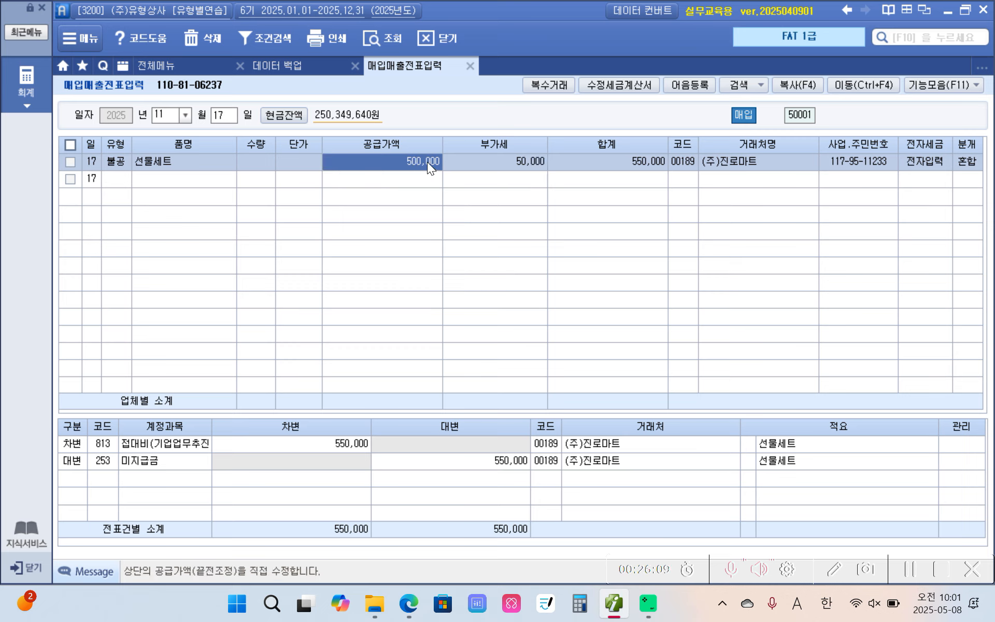
click(502, 161)
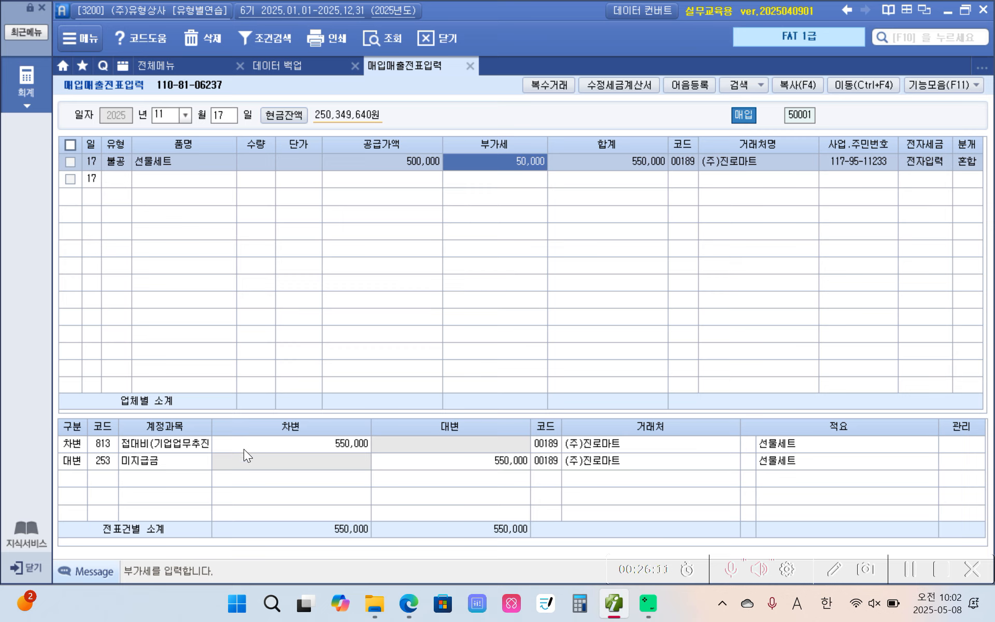
click(326, 443)
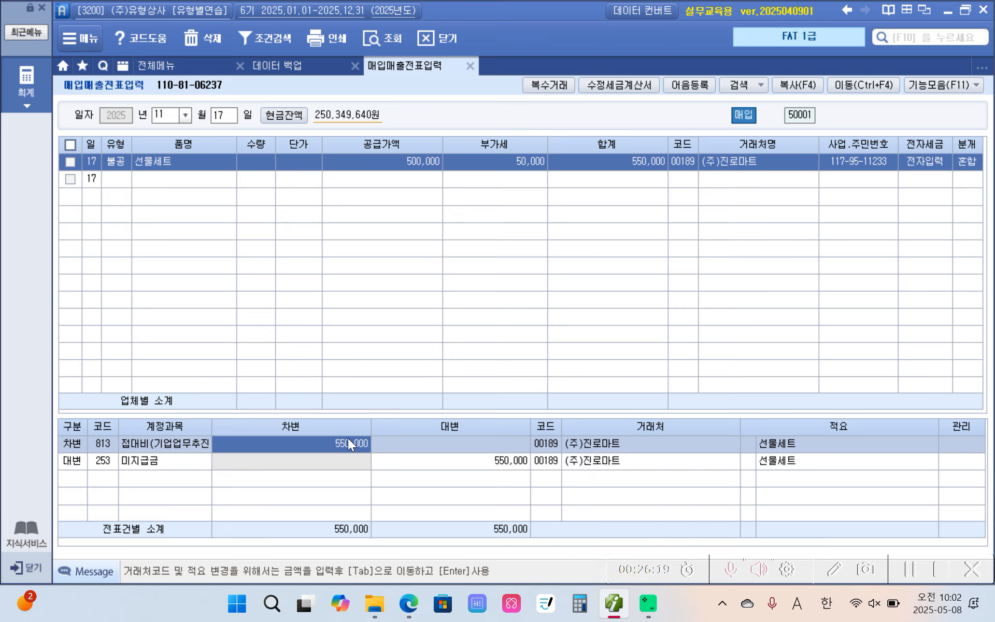
click(501, 160)
click(308, 445)
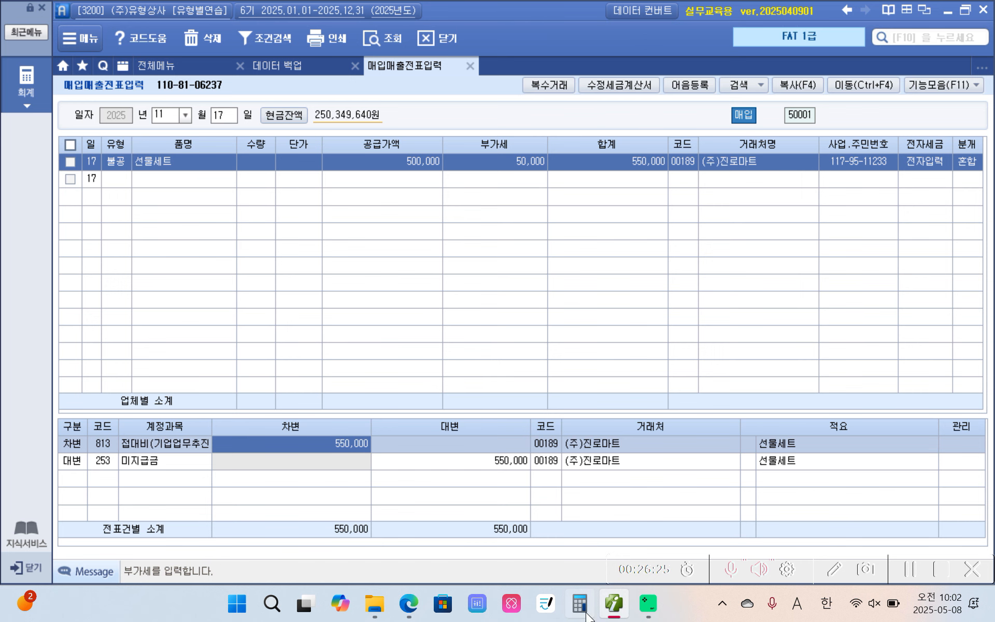
Switch to the PDF textbook and highlight 12개월 할부로 지급하기로 하였다 in yellow in the November 18 transaction
click(614, 601)
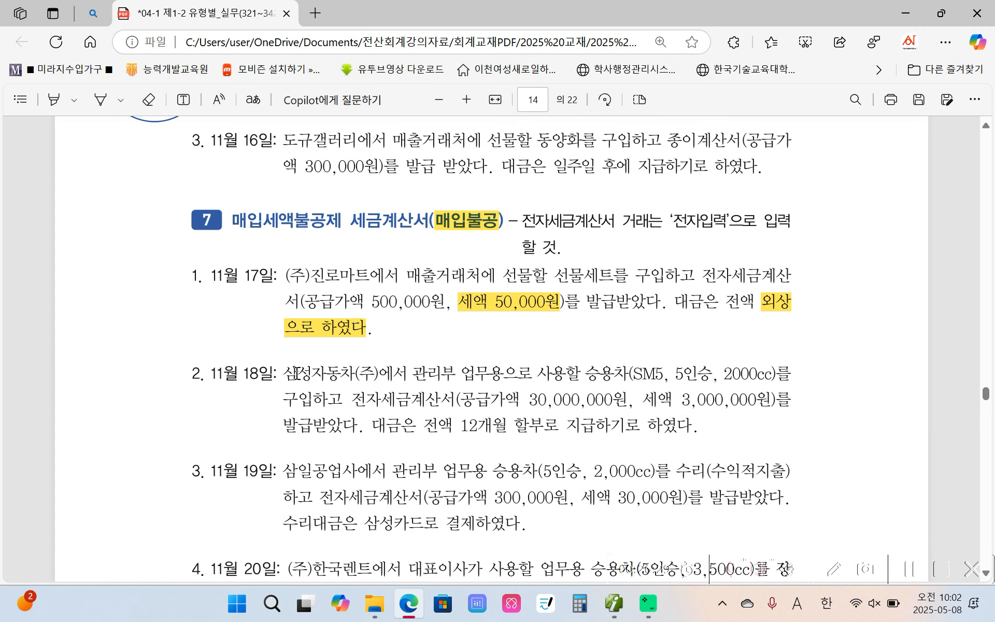
scroll(354, 394, down, 3)
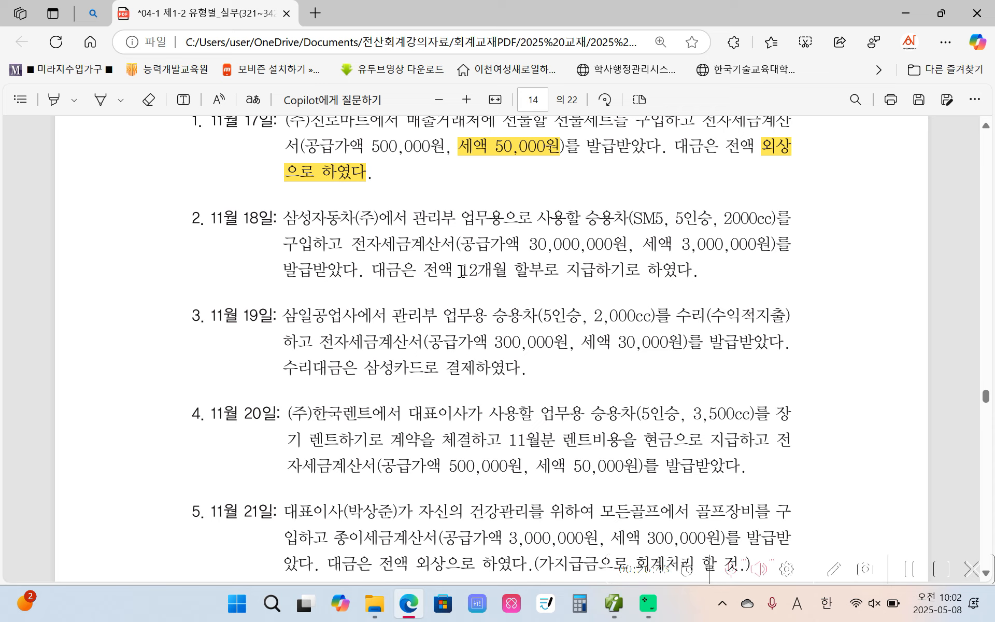
drag(461, 270, 692, 269)
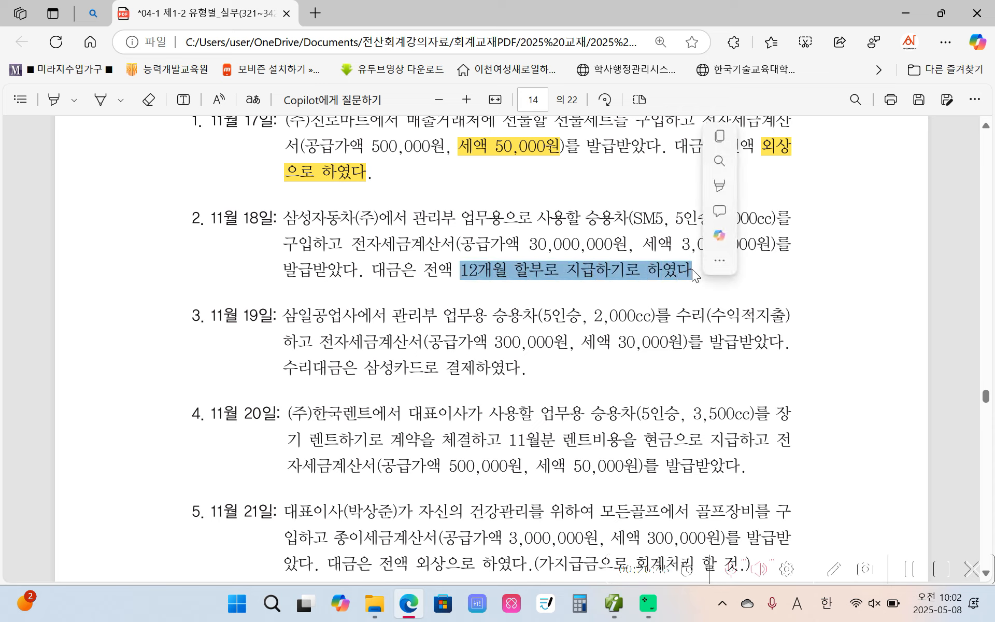
mouse_move(847, 182)
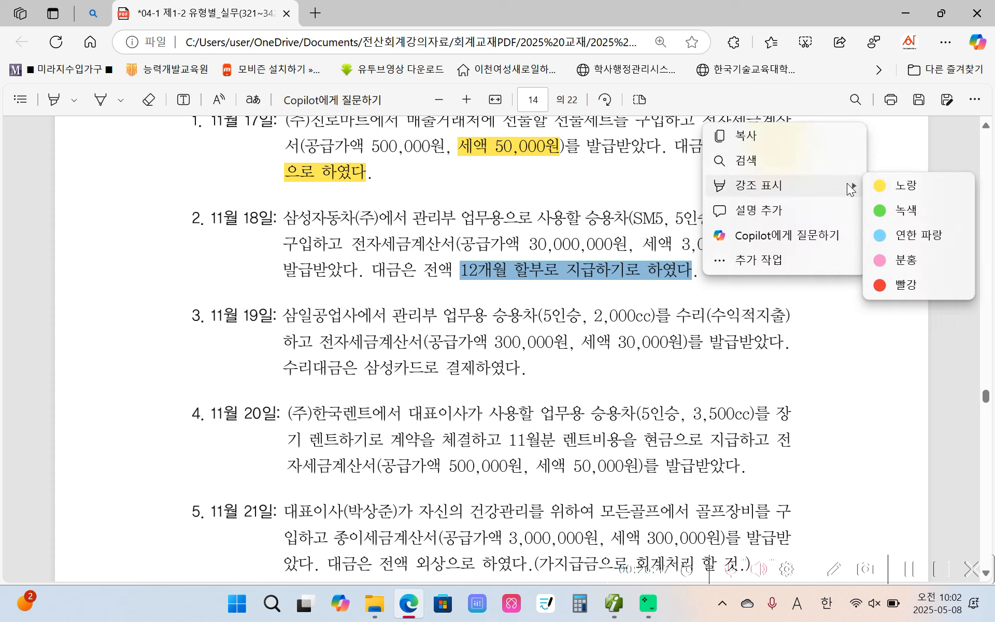
click(879, 182)
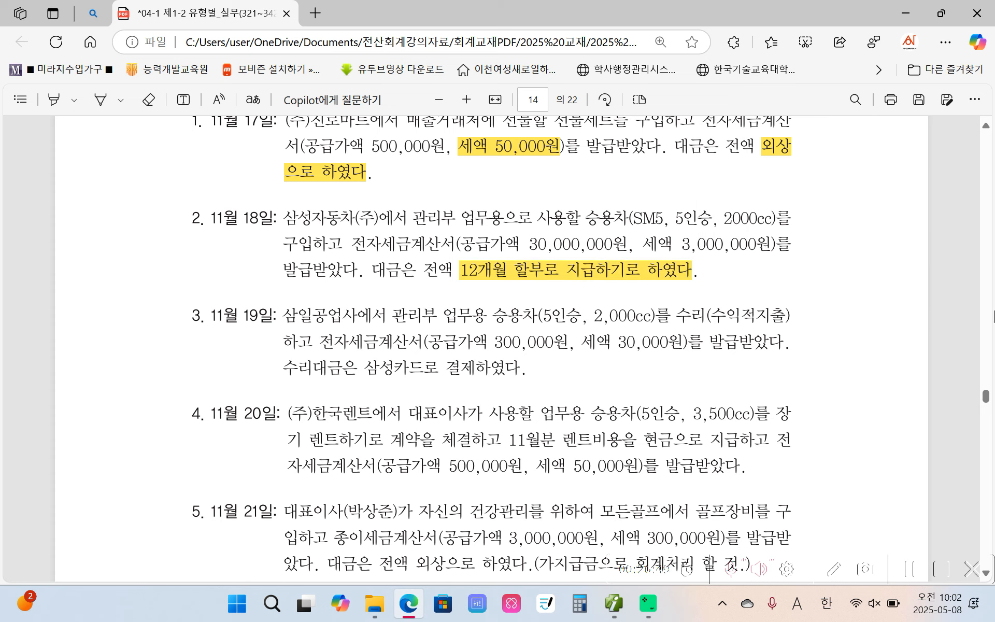
mouse_move(723, 259)
mouse_down()
mouse_move(726, 292)
mouse_move(738, 285)
mouse_move(743, 293)
mouse_up()
drag(761, 265, 761, 313)
mouse_move(773, 262)
mouse_down()
mouse_move(795, 264)
mouse_move(771, 292)
mouse_up()
drag(781, 278, 794, 294)
mouse_move(799, 252)
mouse_down()
mouse_move(798, 315)
mouse_move(830, 261)
mouse_move(808, 279)
mouse_up()
mouse_move(810, 276)
mouse_down()
mouse_move(849, 275)
mouse_move(816, 315)
mouse_up()
drag(837, 280, 835, 303)
drag(854, 254, 866, 261)
drag(858, 296, 859, 320)
mouse_move(857, 301)
mouse_down()
mouse_move(880, 300)
mouse_move(872, 319)
mouse_up()
drag(871, 318, 887, 324)
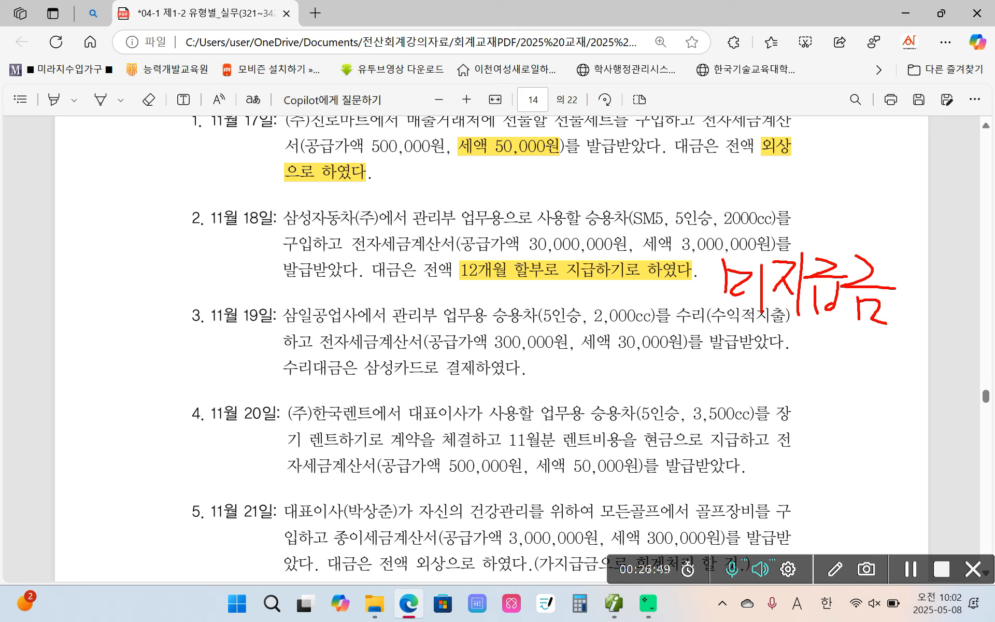
Switch to 더존 iPlus and start a November 18 voucher of type 54 불공 with non-deduction reason 3, 비영업용 승용차 구입,유지,임차 관련 매입
mouse_move(358, 232)
mouse_down()
mouse_move(344, 242)
mouse_move(446, 224)
mouse_move(388, 231)
mouse_up()
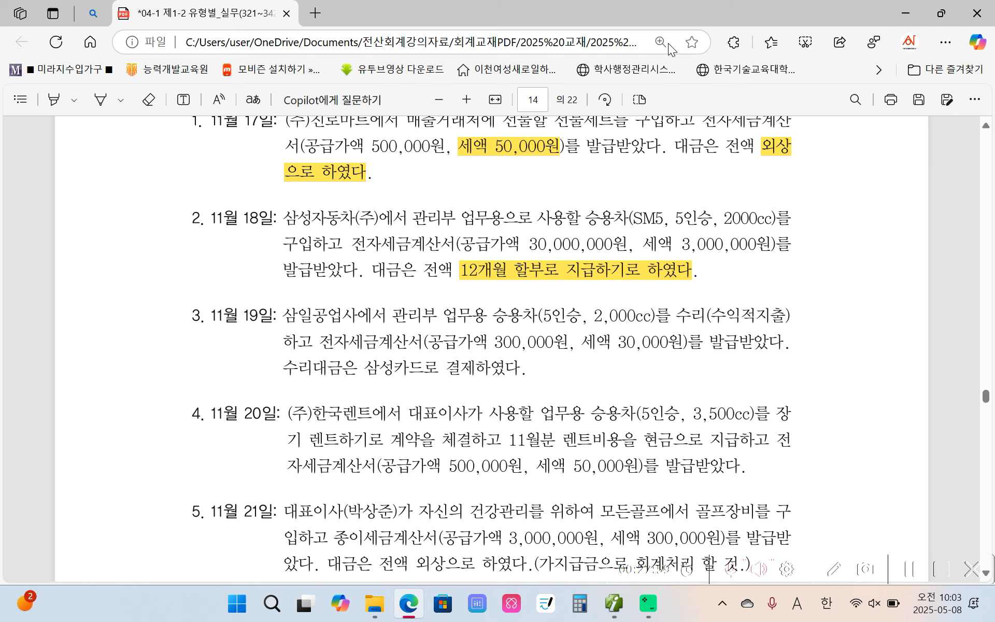
click(614, 611)
click(228, 115)
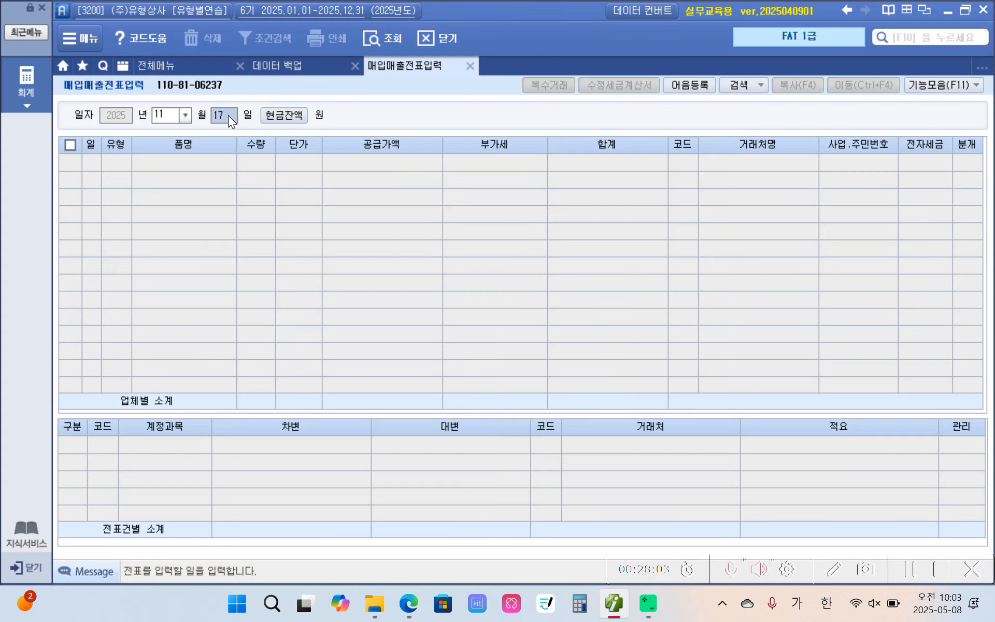
text(18)
key(Return)
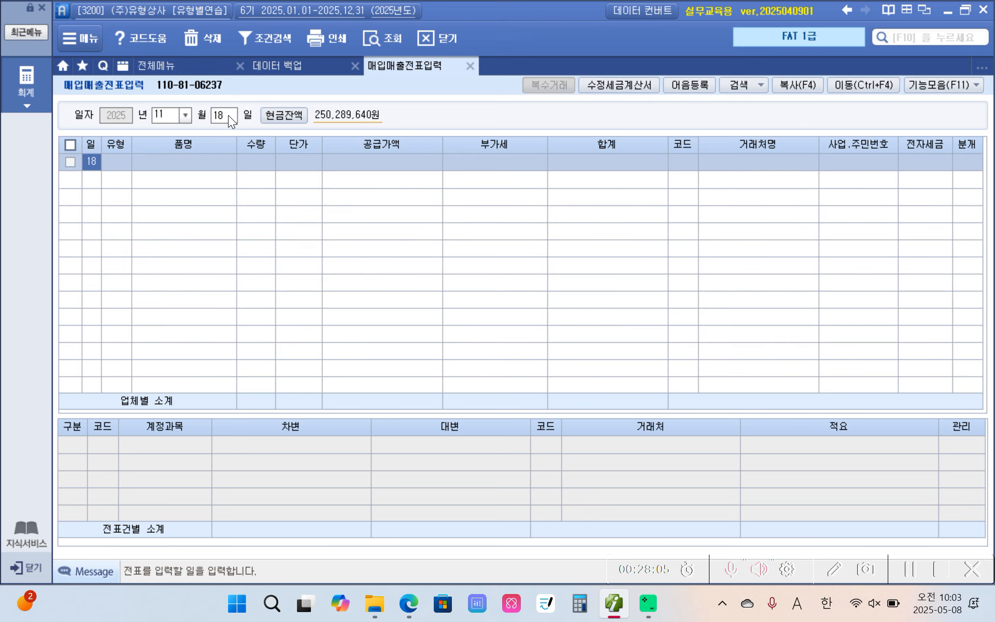
key(Return)
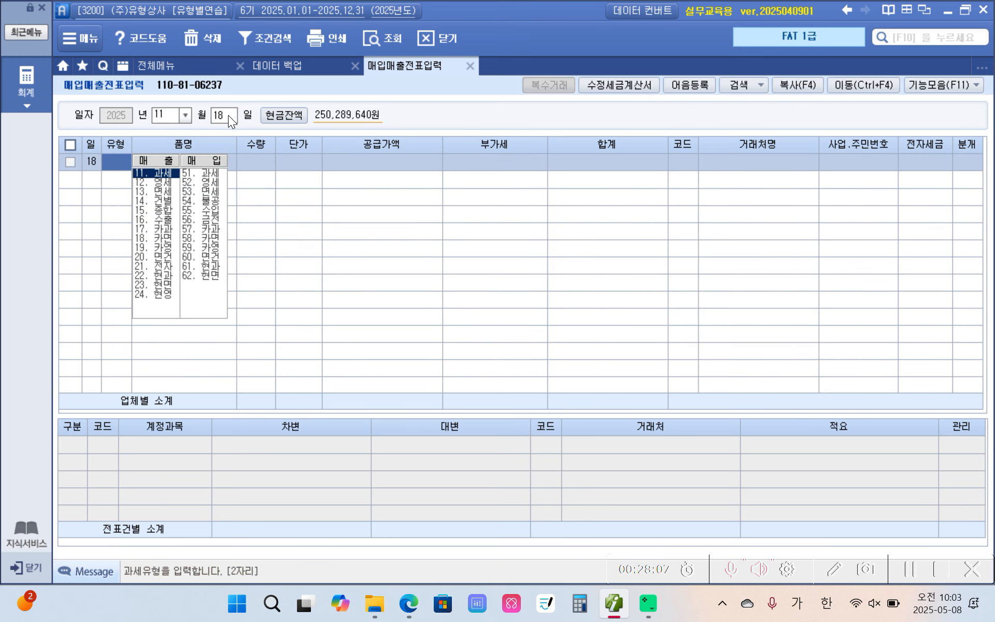
text(54)
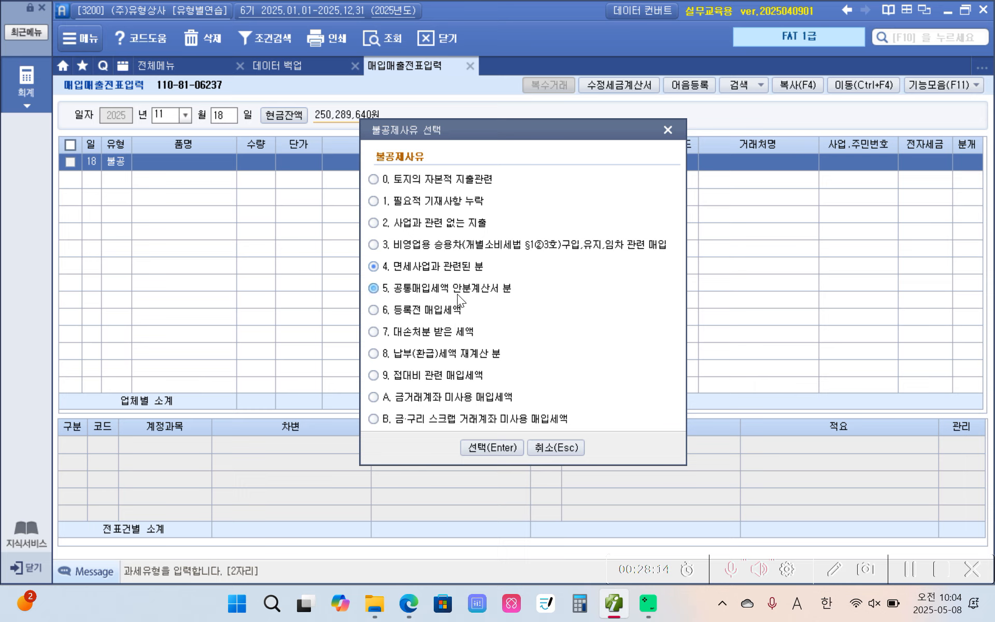
click(405, 247)
click(477, 452)
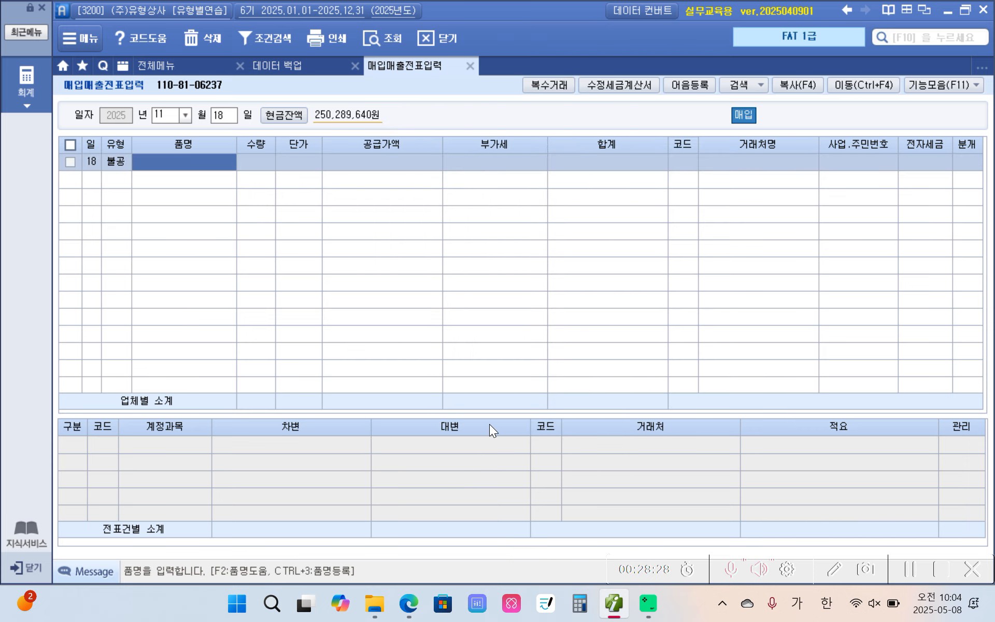
Enter 승용차 as the November 18 voucher's item name with a supply amount of 30,000,000, accepting the calculated VAT
text(승ㅇ요치)
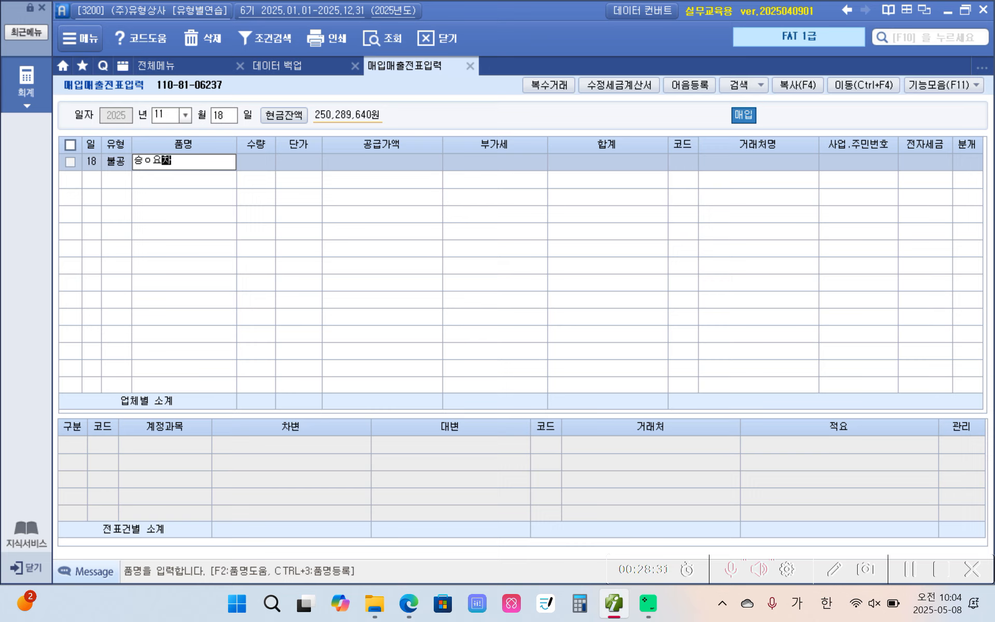
key(BackSpace)
key(BackSpace)
key(BackSpace)
key(BackSpace)
text(용차)
key(Return)
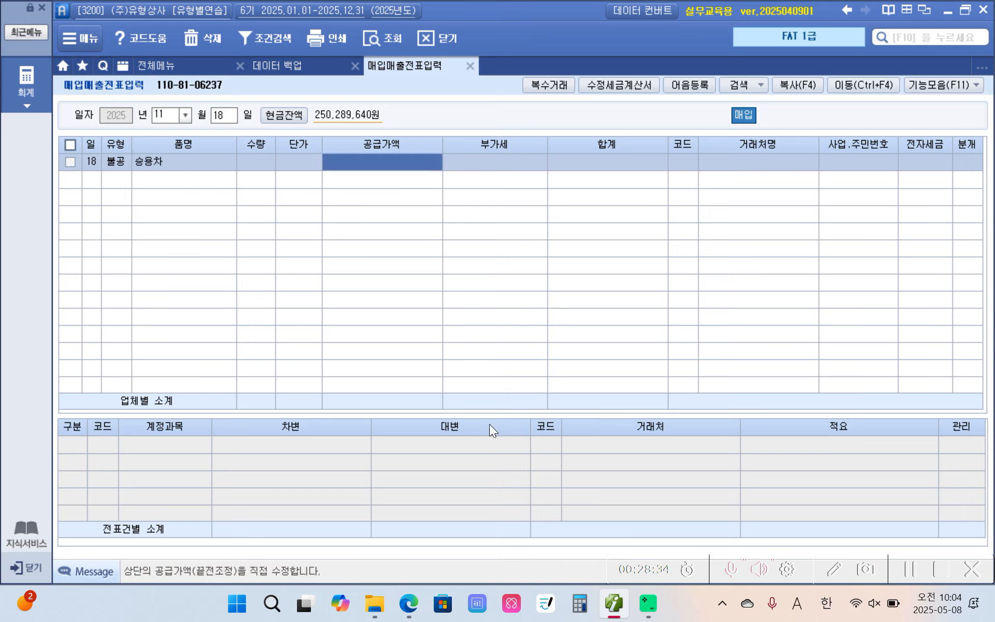
text(30000000)
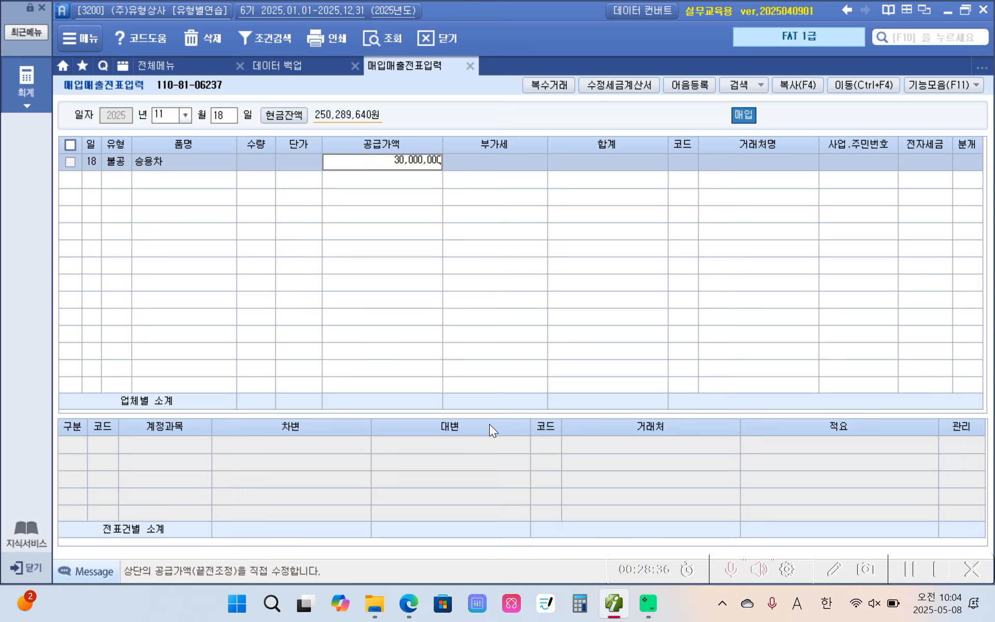
key(Return)
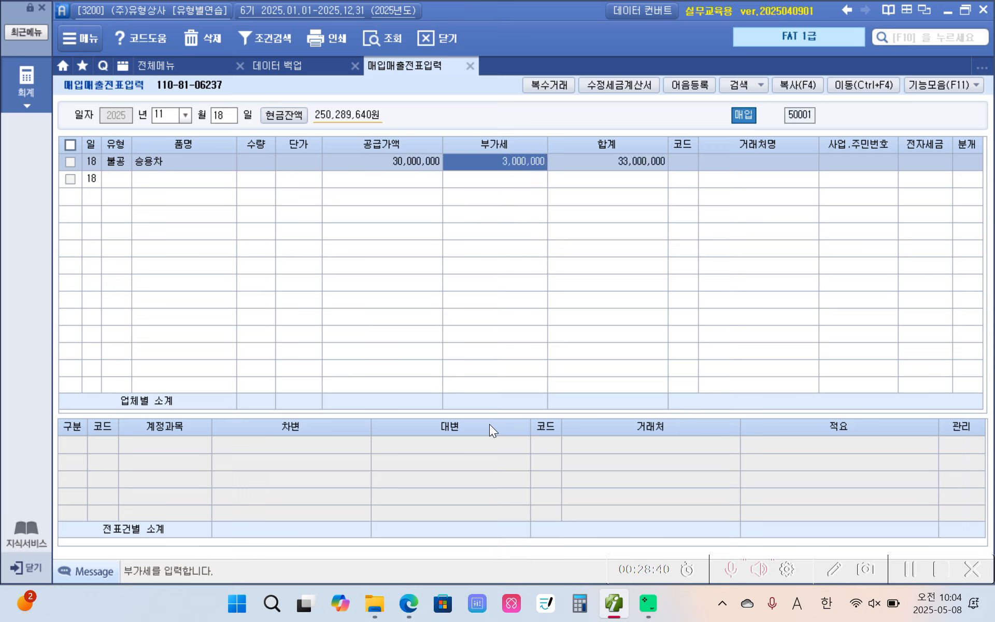
key(Return)
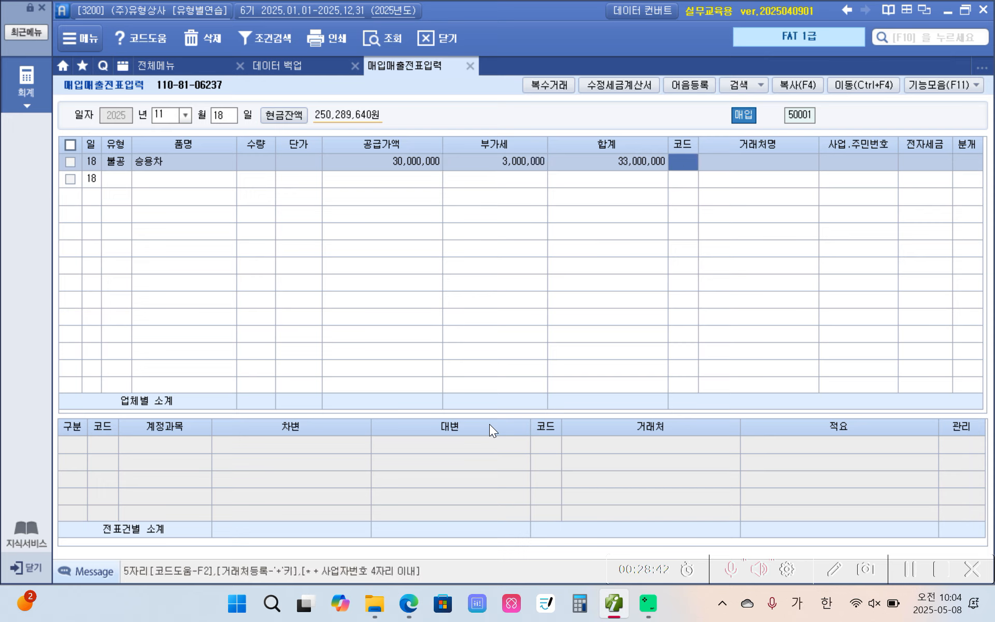
Look up 삼성 among the trading partners and assign 삼성자동차(주) as the November 18 voucher's supplier
text(삼ㅅㅓㅇ)
key(Return)
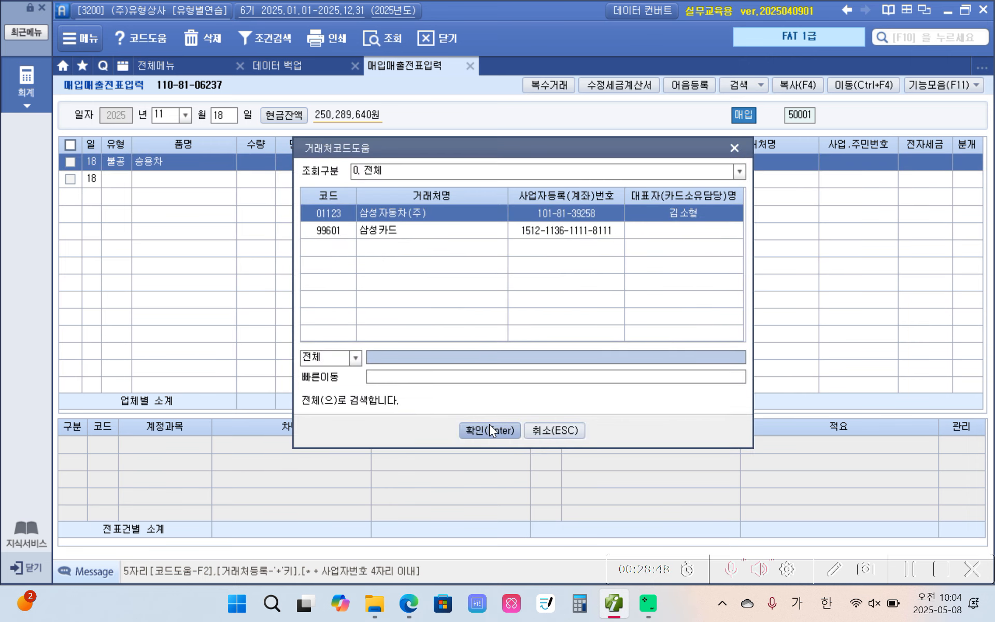
click(489, 425)
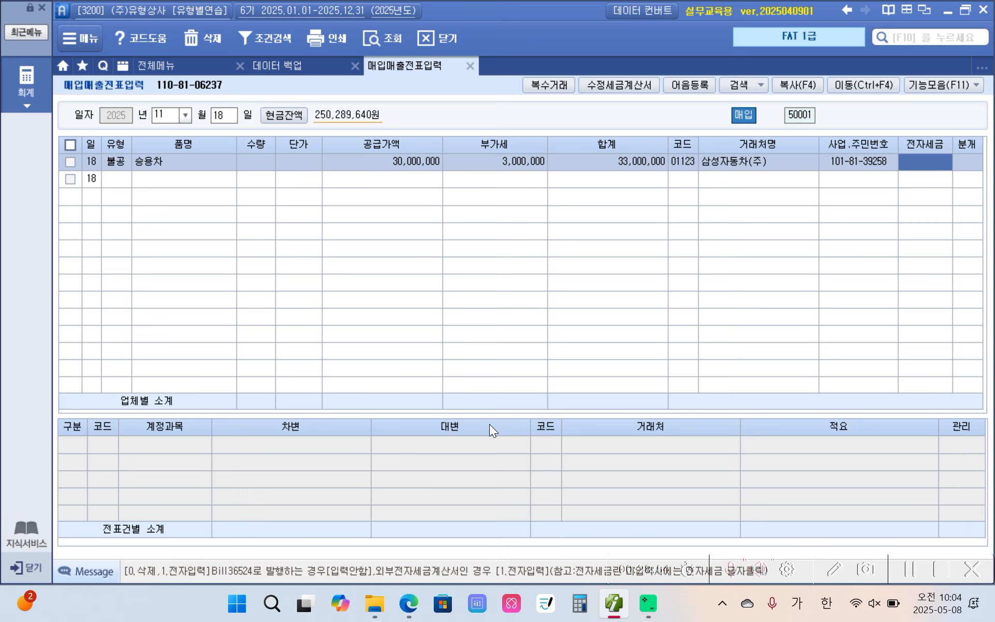
Mark the November 18 invoice as 전자입력 and set its journal type to 3 혼합
text(1)
key(Return)
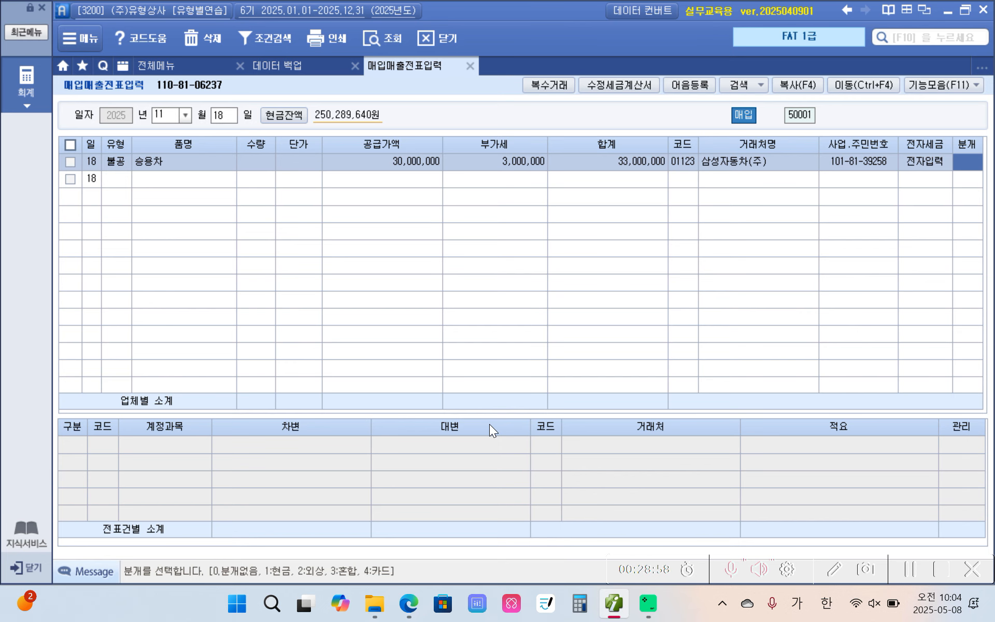
text(3)
key(Return)
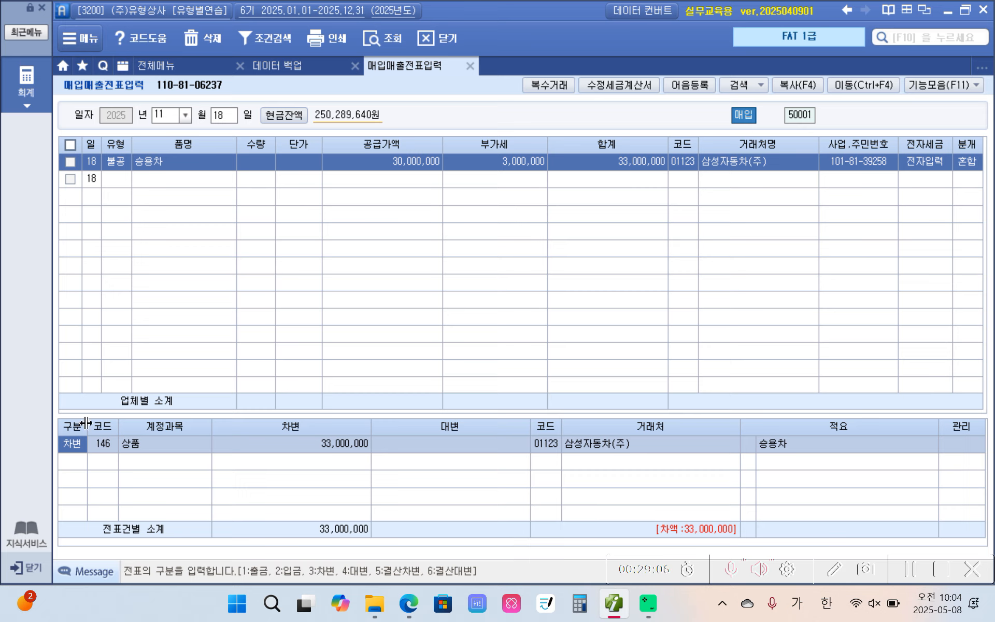
Change the November 18 debit line's account to 208 차량운반구
click(97, 444)
text(차량)
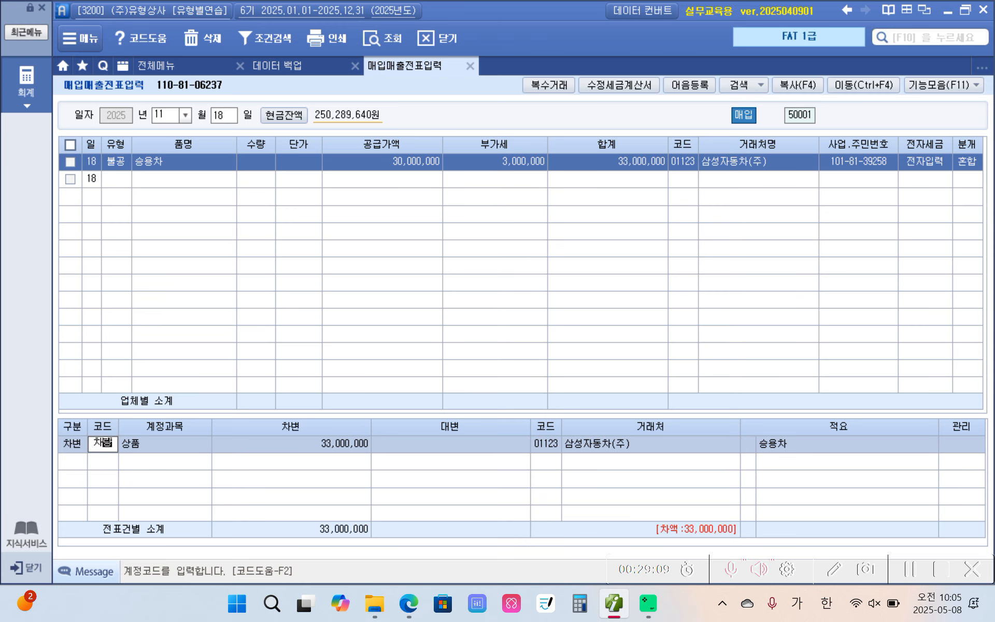
key(Return)
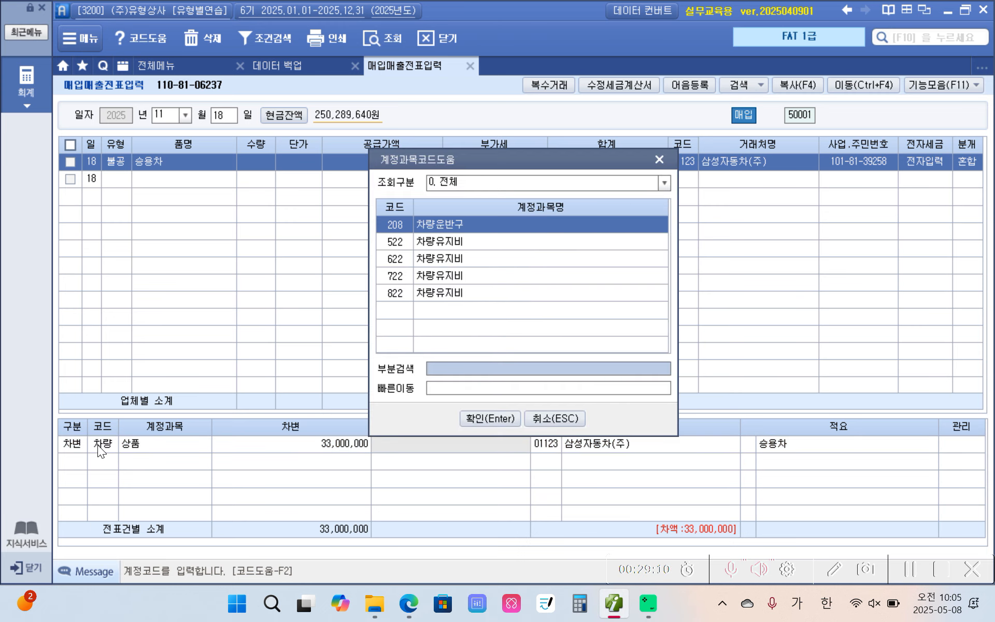
click(505, 424)
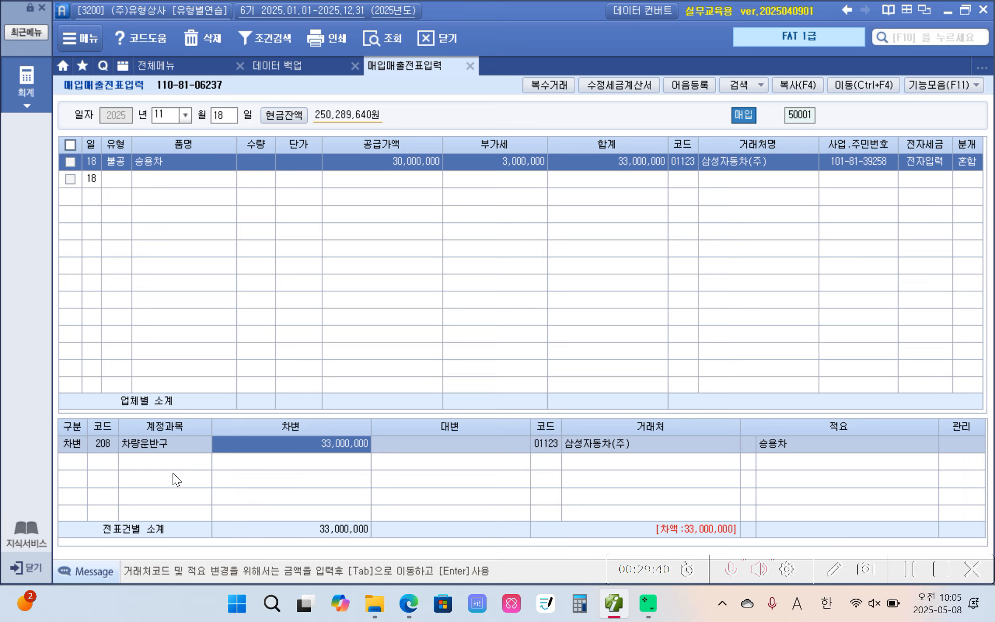
Add a credit line for account 253 미지급금 with 33,000,000 to the November 18 voucher
click(74, 461)
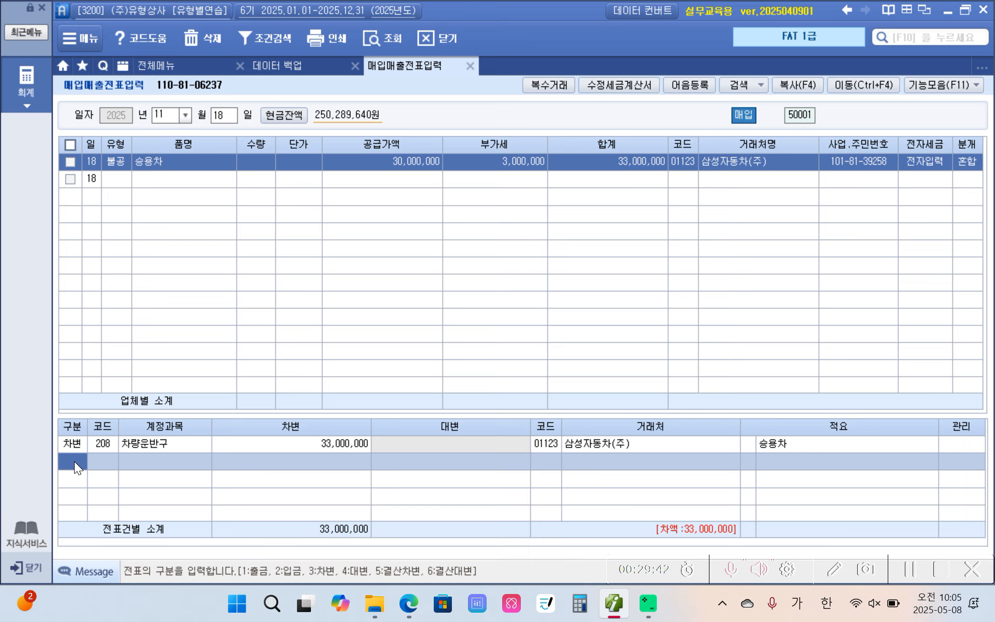
text(4)
key(Return)
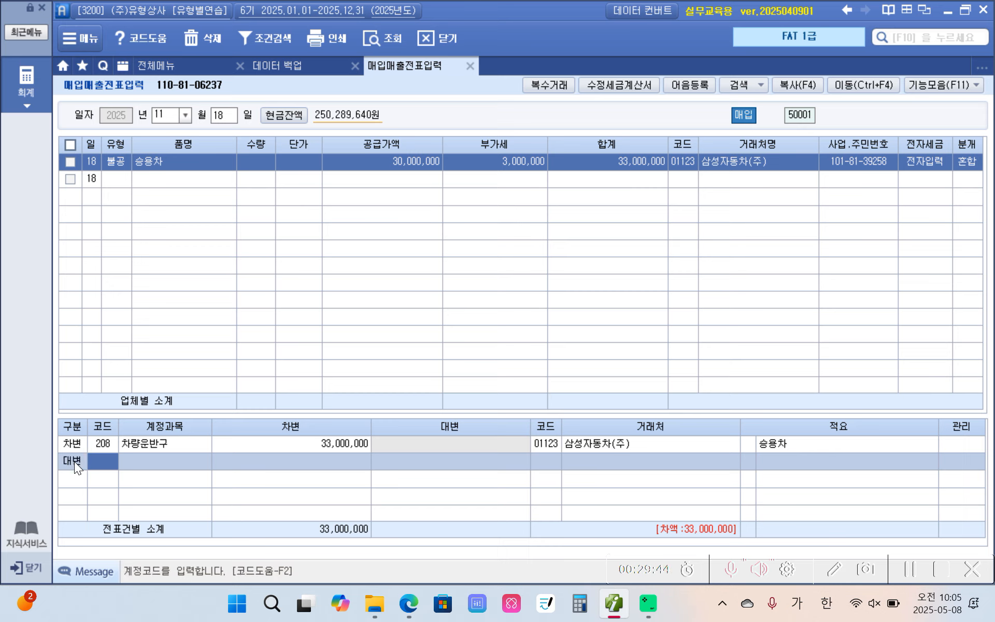
text(253)
key(Return)
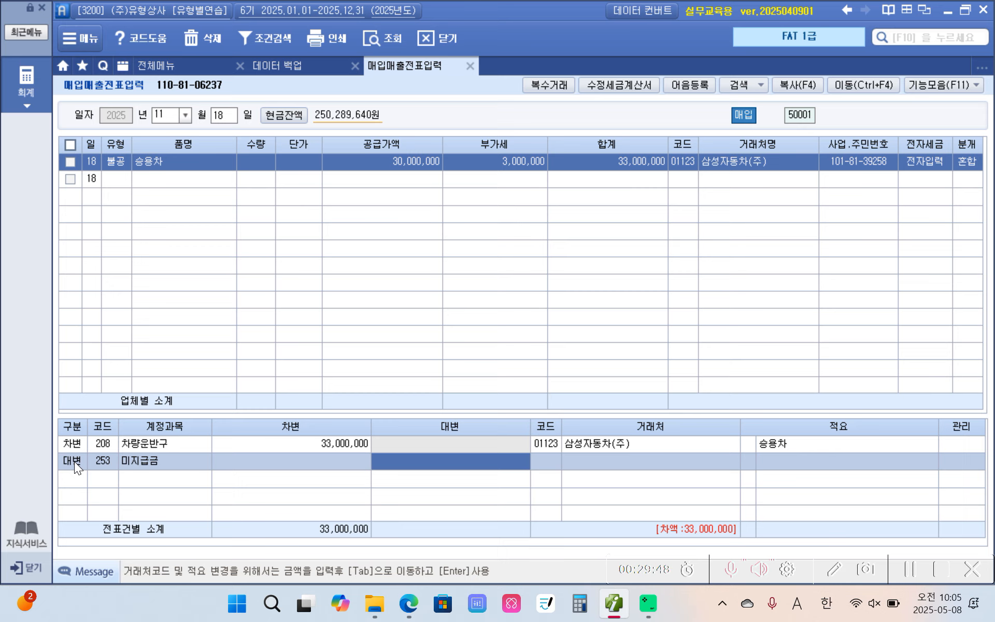
text(33,000)
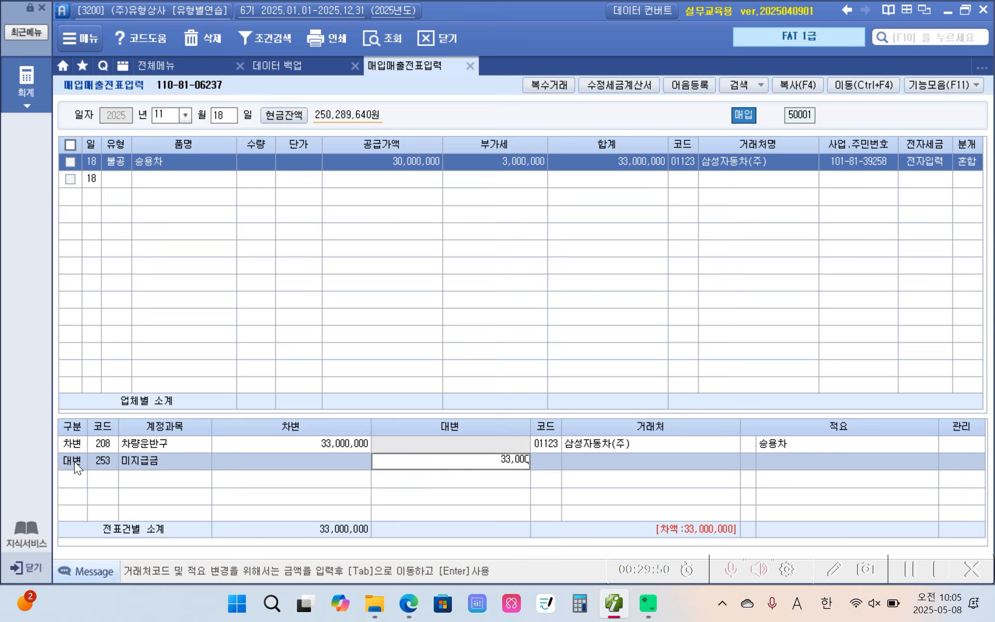
text(,000)
key(Return)
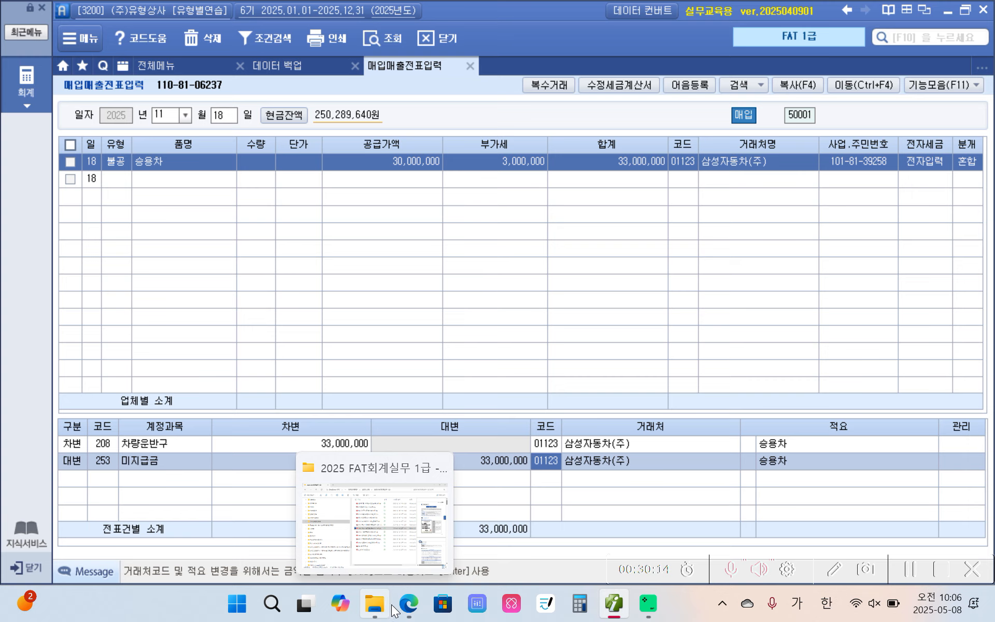
Switch to the PDF textbook and highlight 수익적지출 in yellow in the November 19 transaction
mouse_move(409, 611)
click(417, 553)
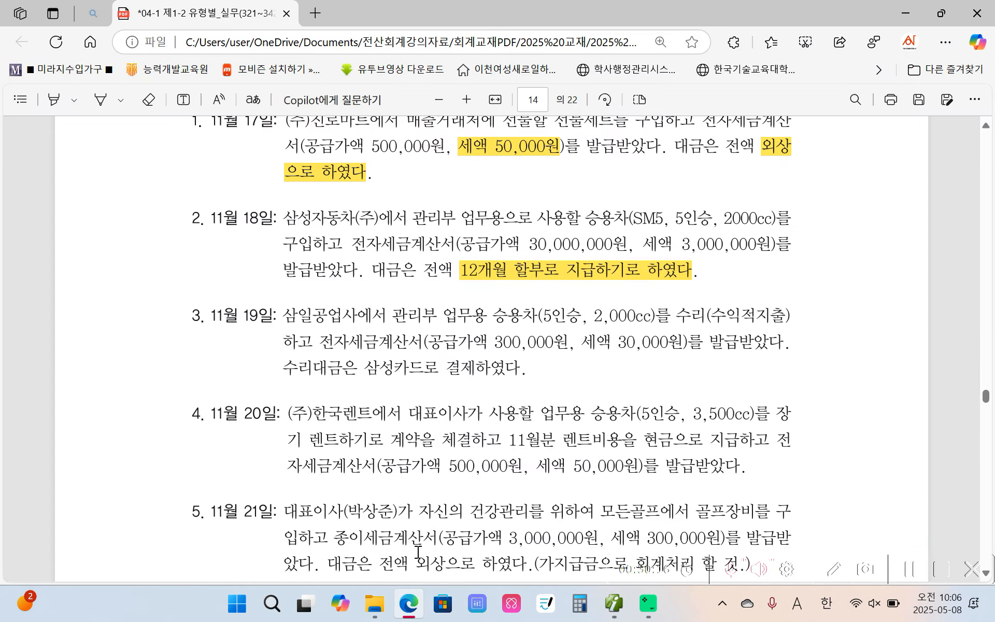
scroll(417, 553, down, 3)
scroll(345, 375, up, 1)
scroll(345, 375, up, 2)
drag(713, 316, 785, 315)
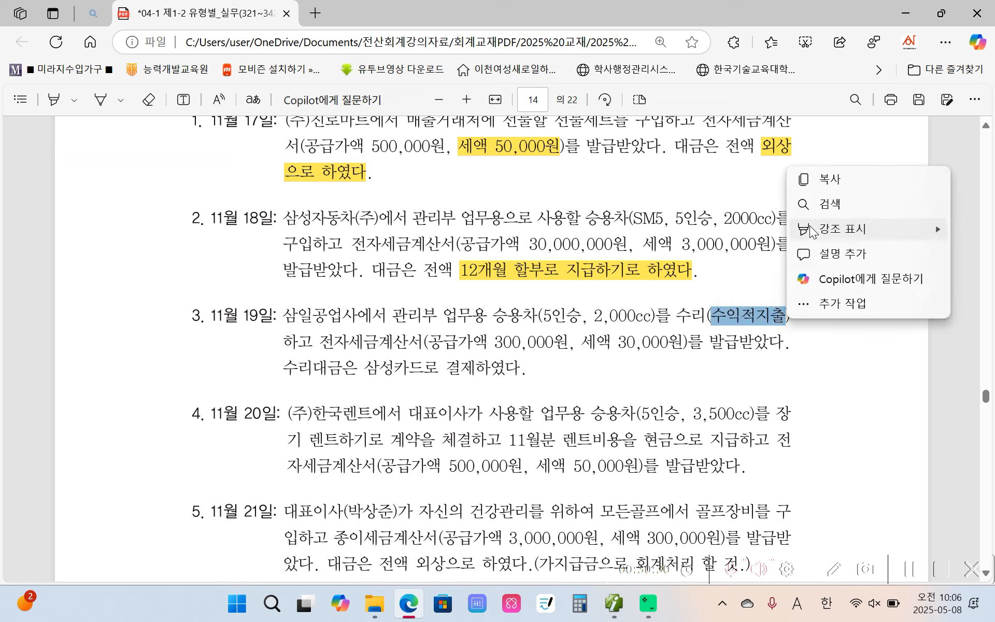
mouse_move(813, 232)
click(743, 227)
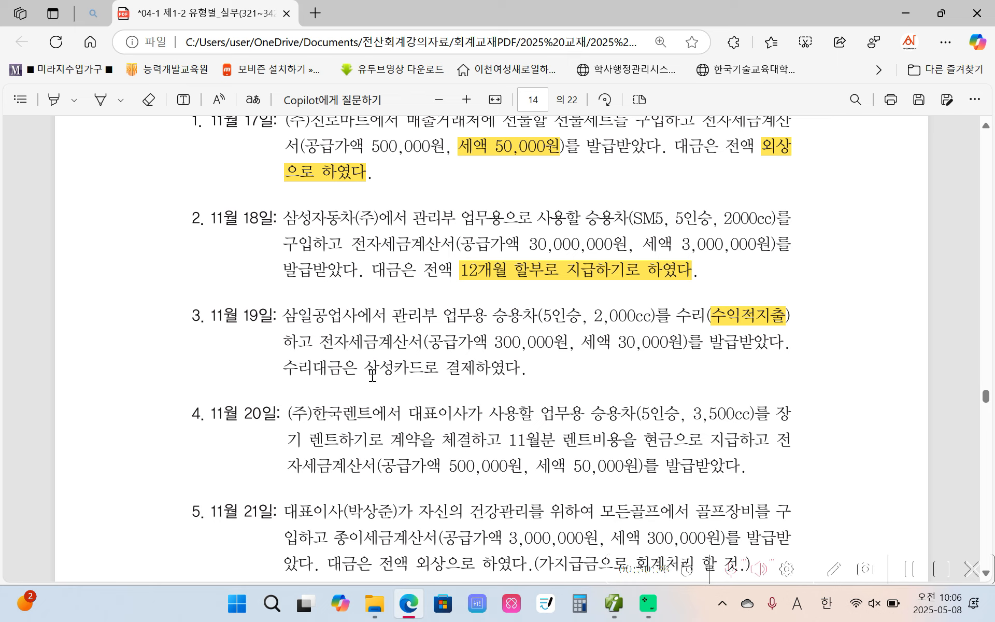
Highlight 삼성카드로 결제 in yellow in the November 19 transaction
drag(365, 367, 473, 367)
right_click(473, 367)
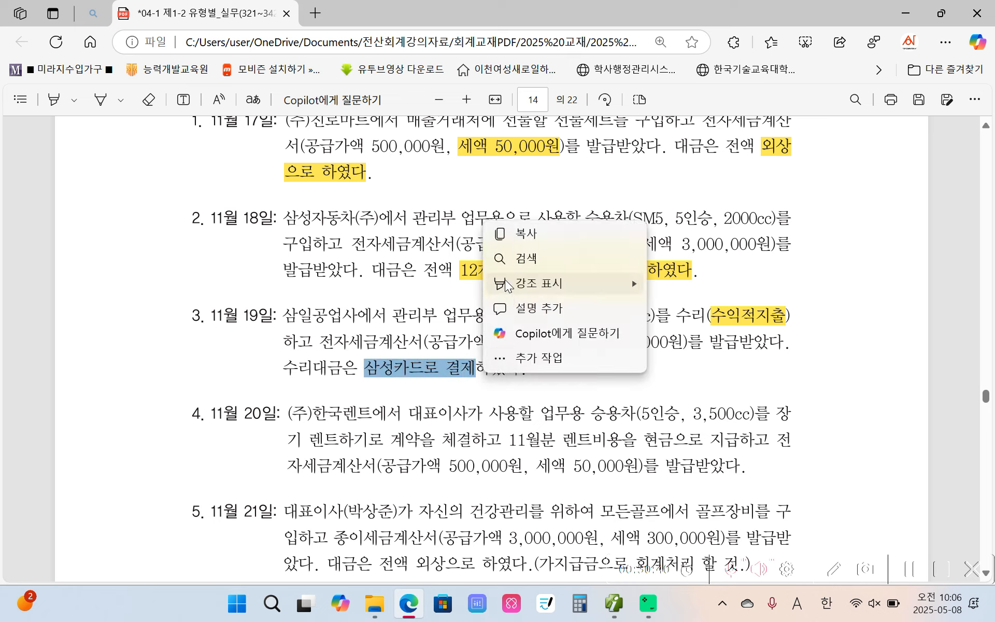
mouse_move(563, 284)
click(668, 284)
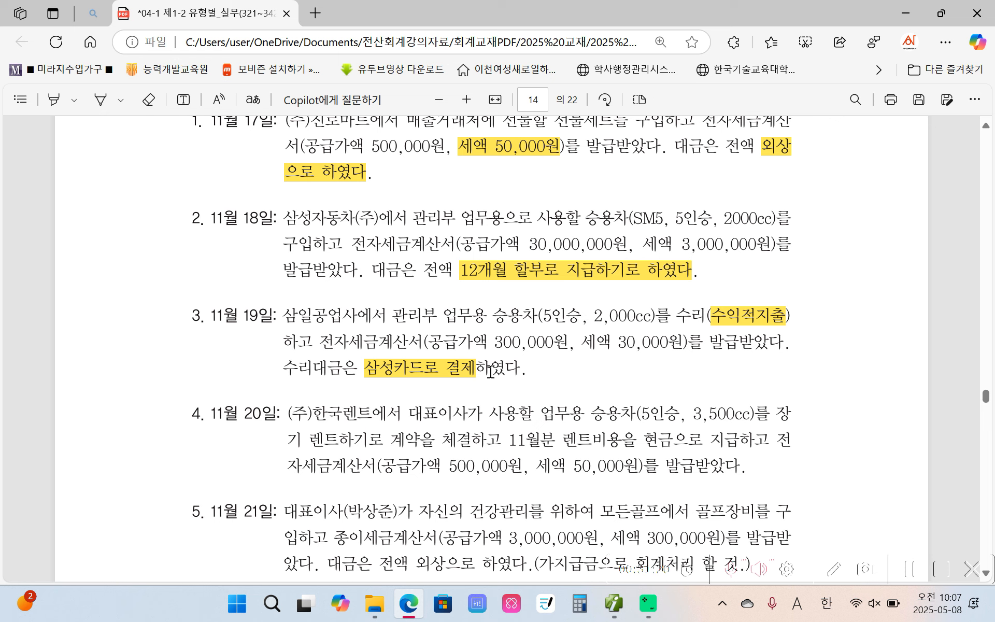
Switch to 더존 iPlus and start a November 19 voucher of type 54 불공 with non-deduction reason 3 for non-business passenger cars
click(622, 609)
click(223, 119)
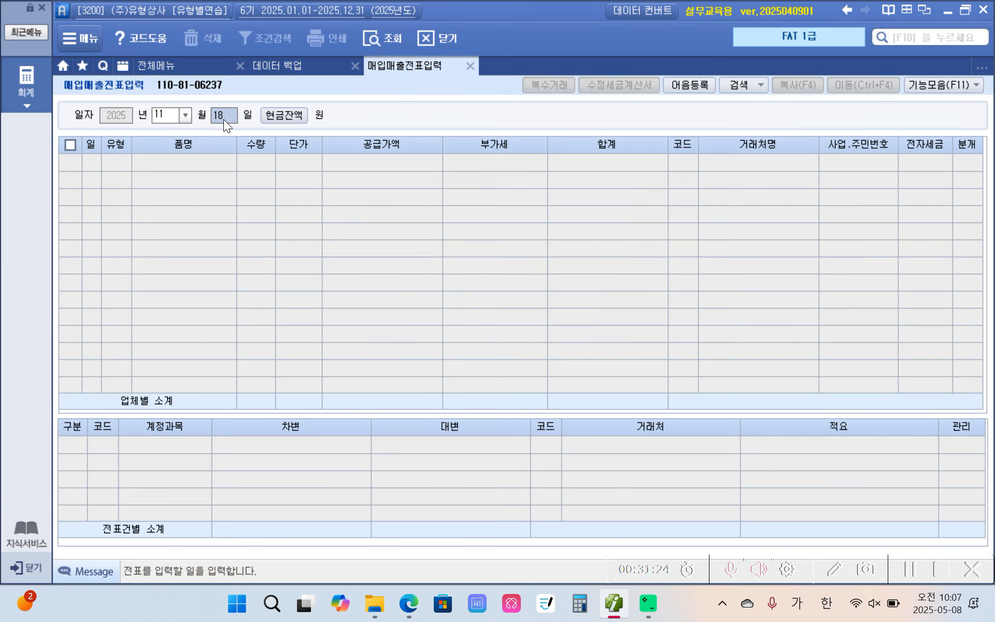
text(19)
key(Return)
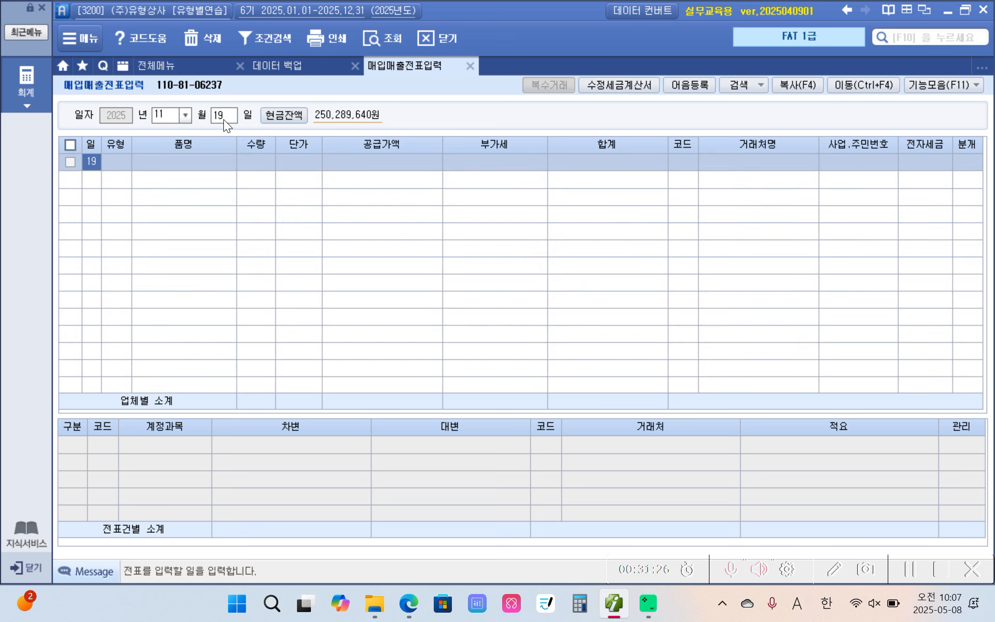
key(Return)
text(54)
key(Return)
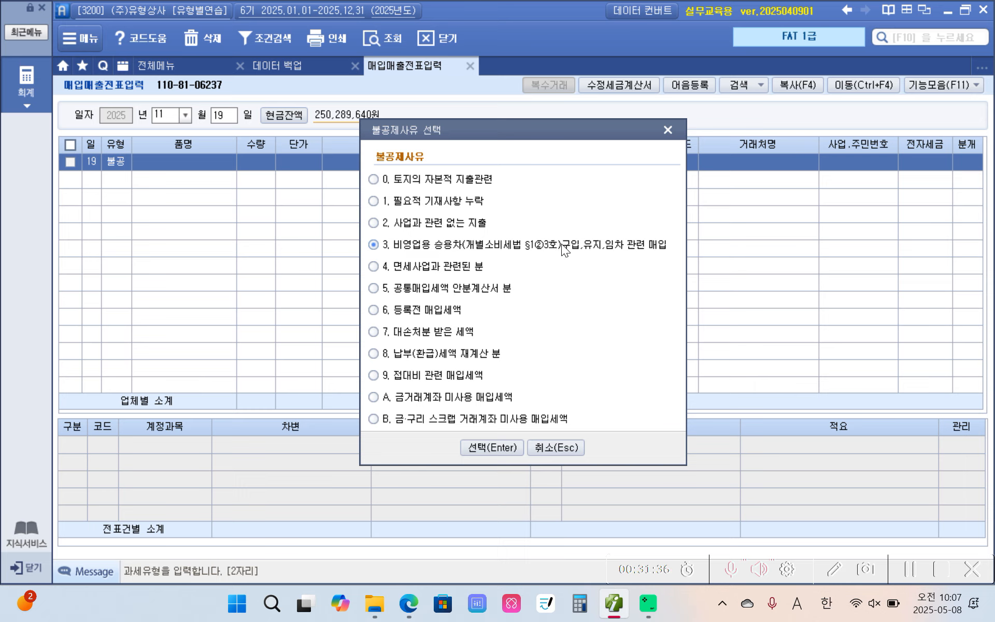
click(501, 446)
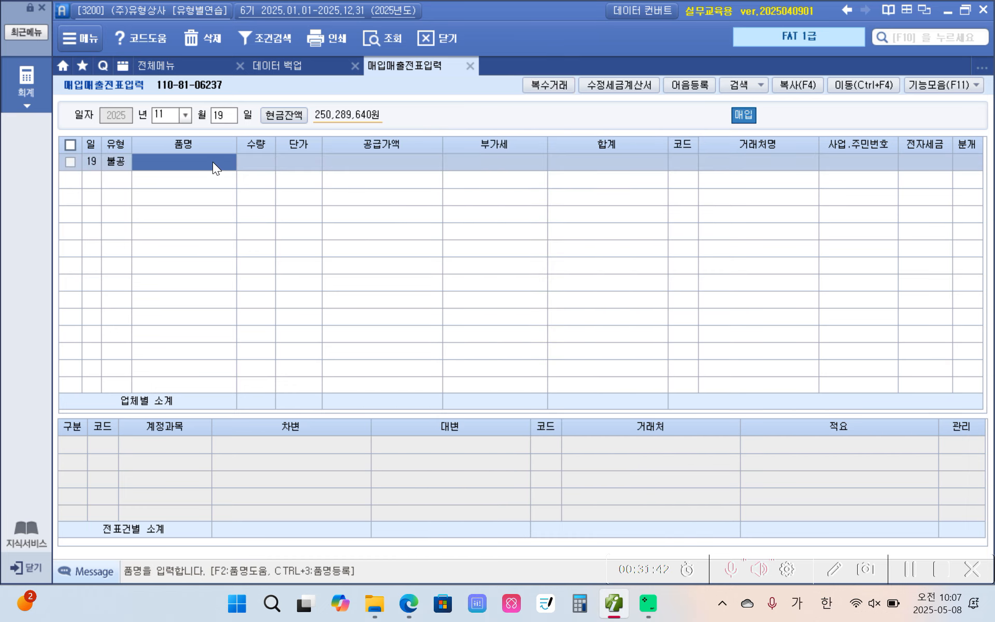
Enter 승용차수리 as the November 19 voucher's item name, with a supply value of 300,000
text(승용)
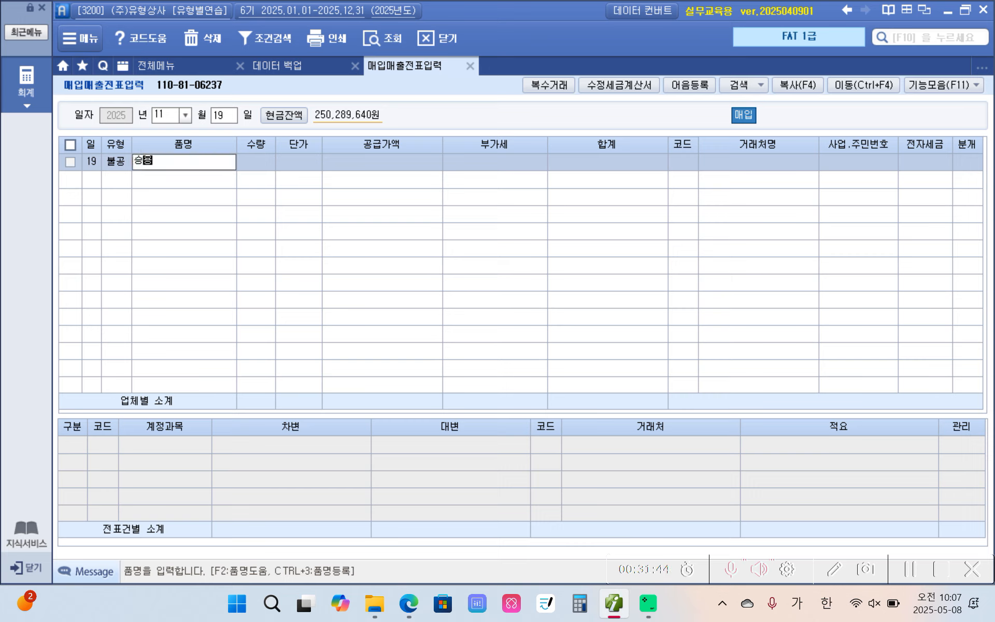
text(차수리)
key(Return)
key(Return)
key(Return)
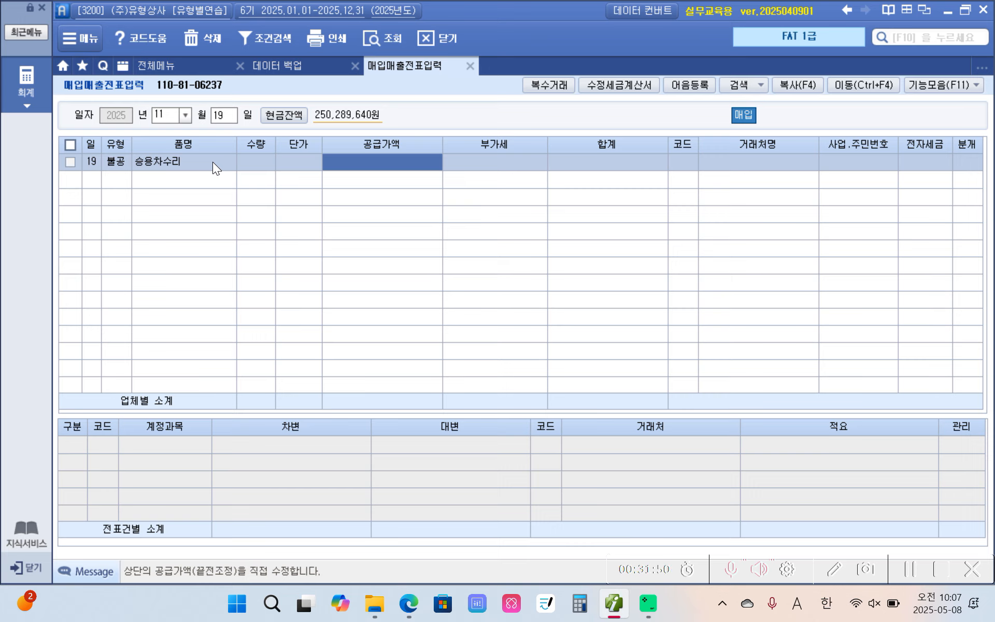
text(3000000)
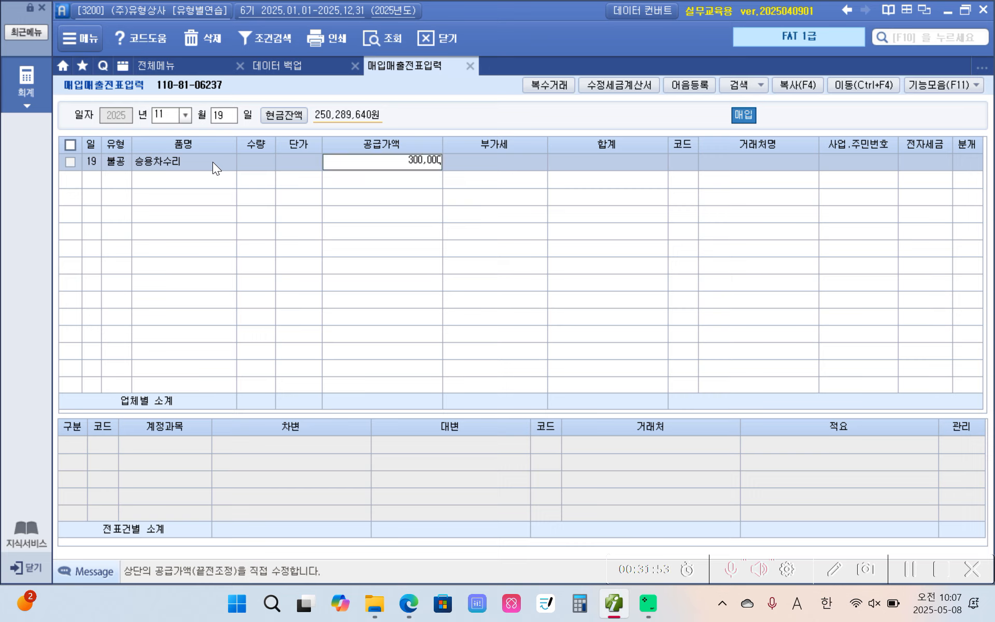
key(Return)
Set the November 19 voucher's trading partner to 삼일공업사 and mark its tax invoice as 전자입력
key(Return)
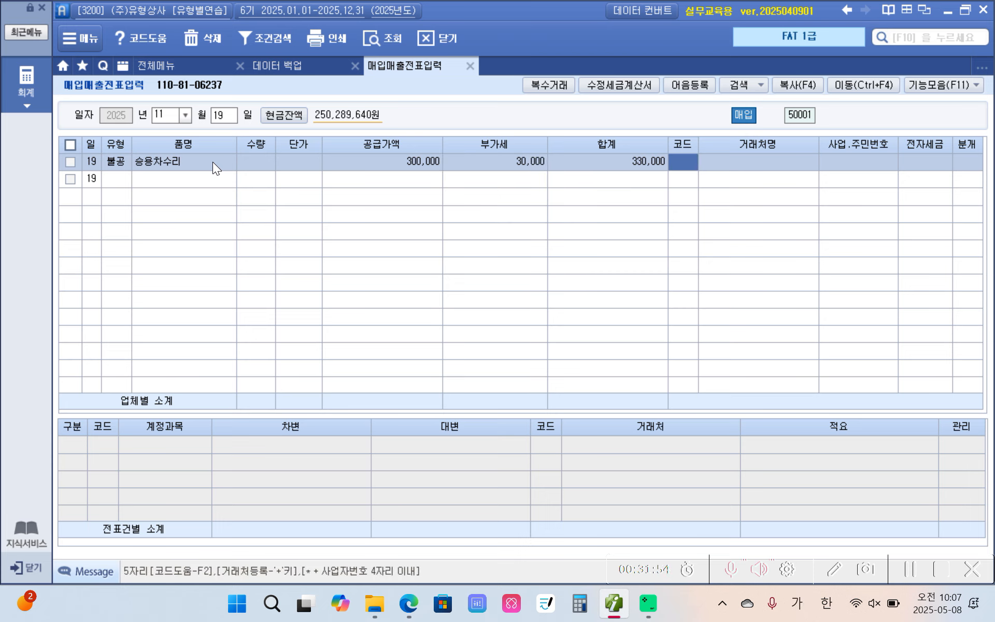
text(삼일)
key(Return)
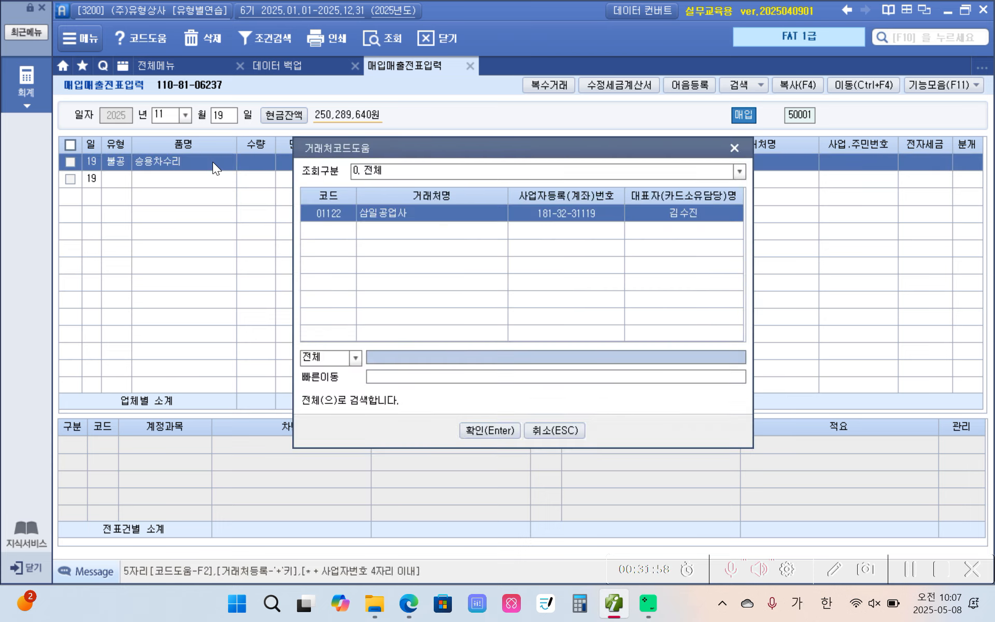
key(Return)
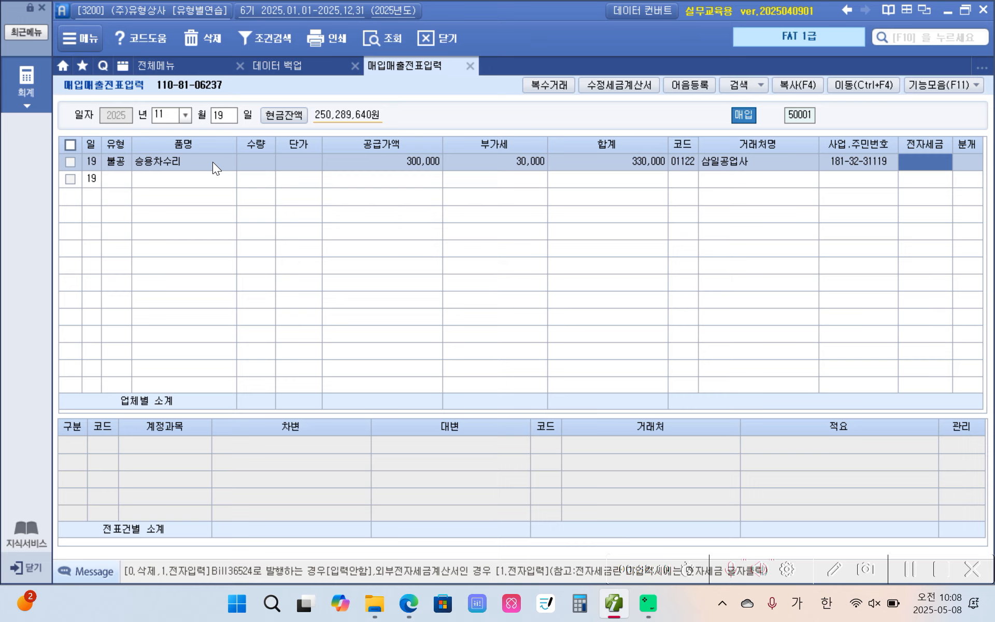
text(1)
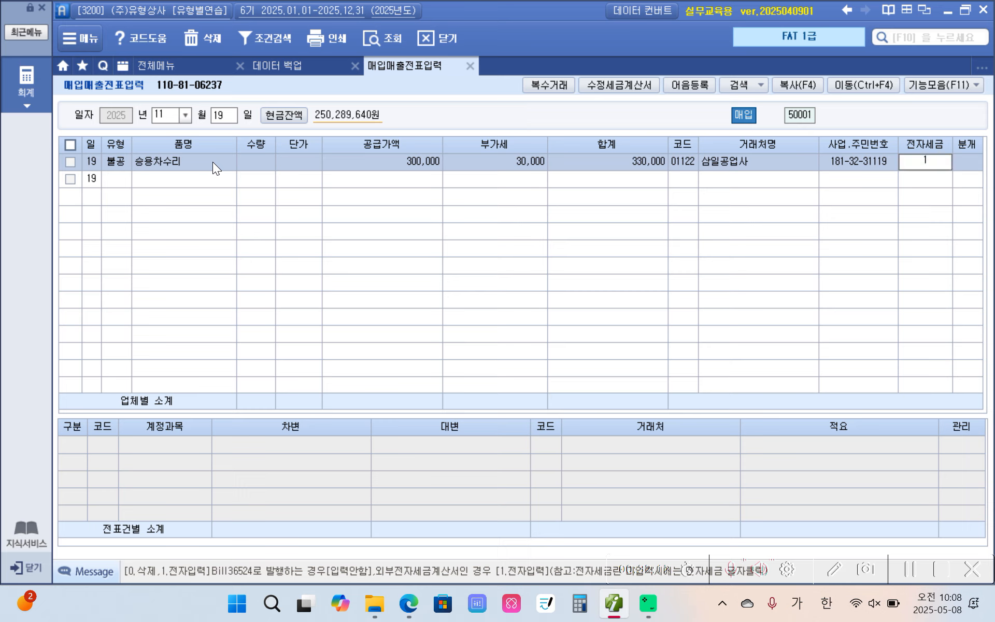
key(Return)
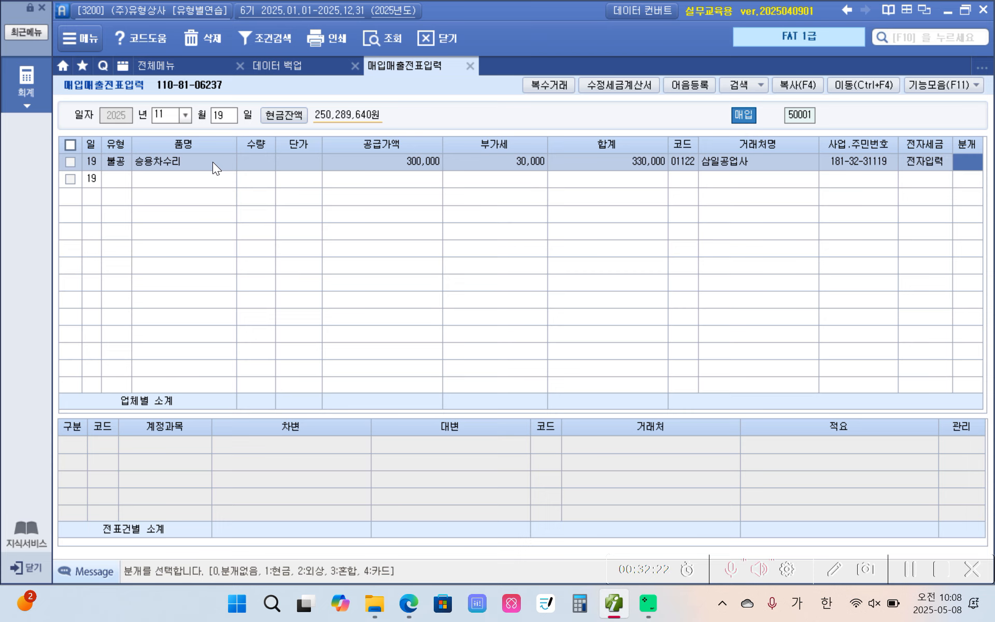
Set the journal type to 4 카드 and change the partner on the 미지급금 credit line to 삼성카드
text(4)
key(Return)
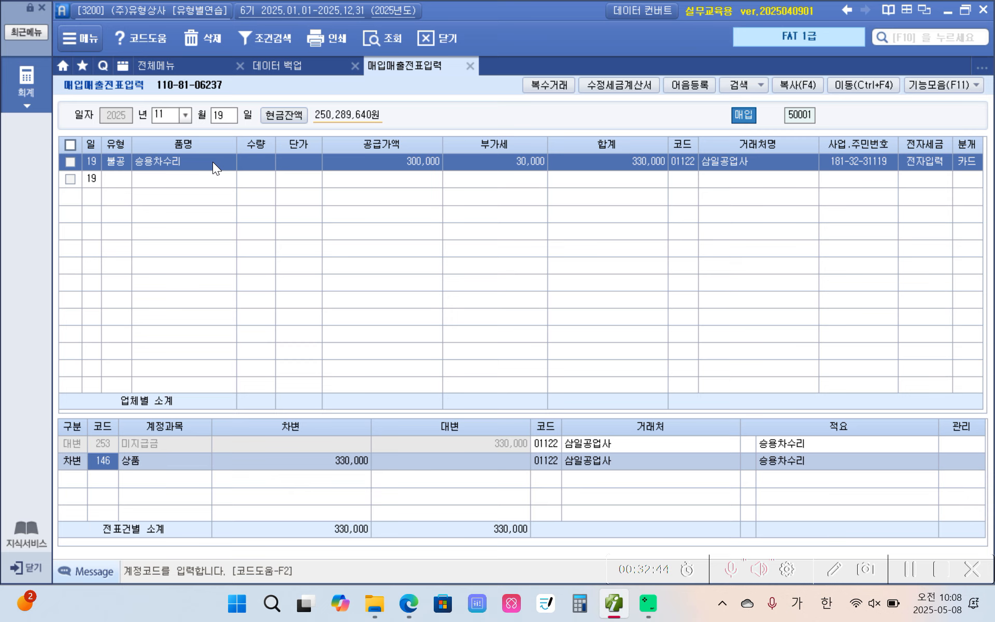
click(554, 444)
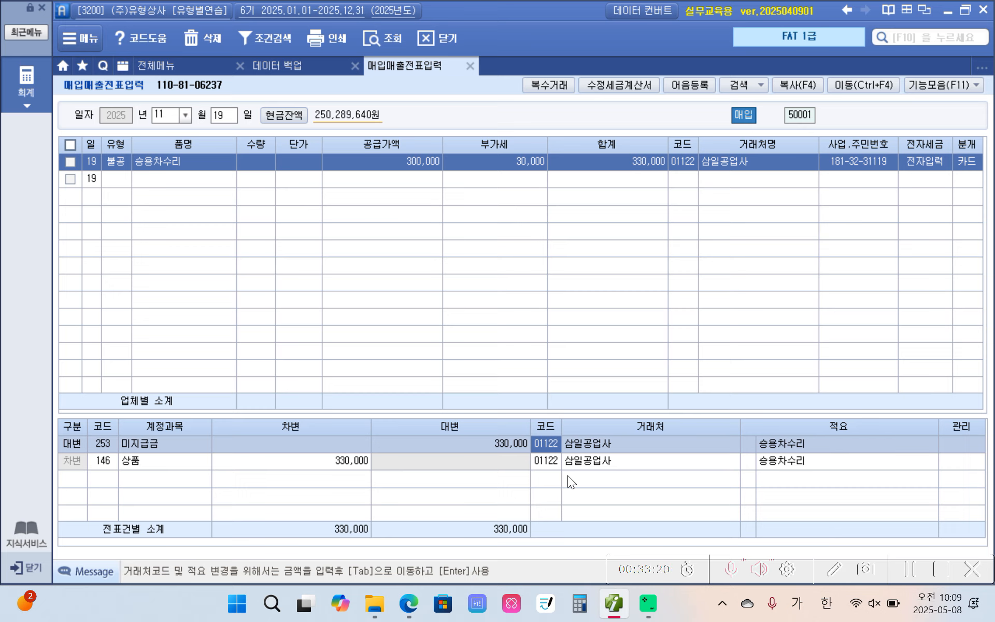
text(삼일)
key(Return)
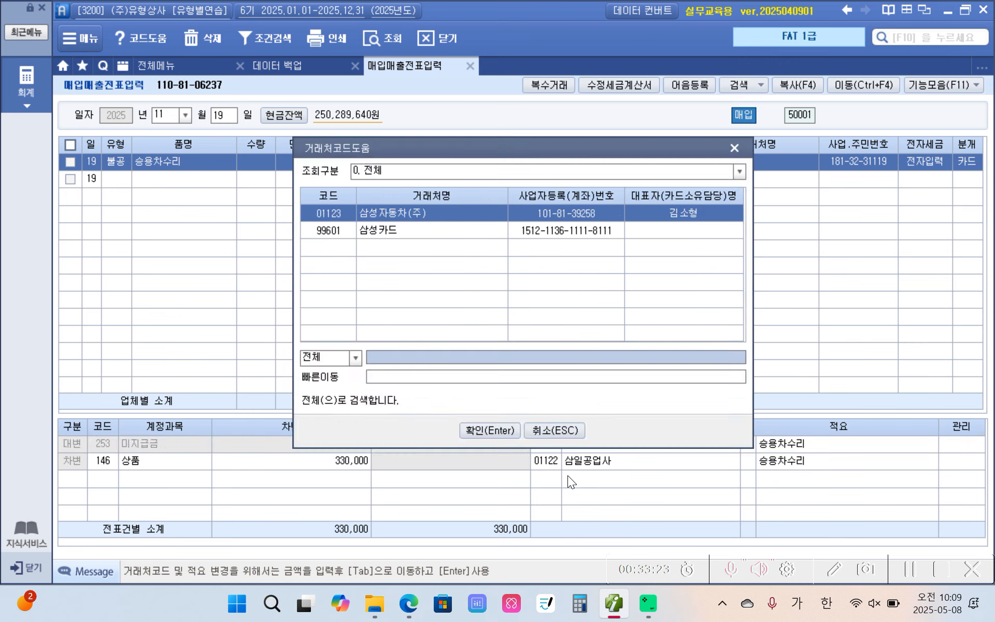
click(413, 234)
click(477, 430)
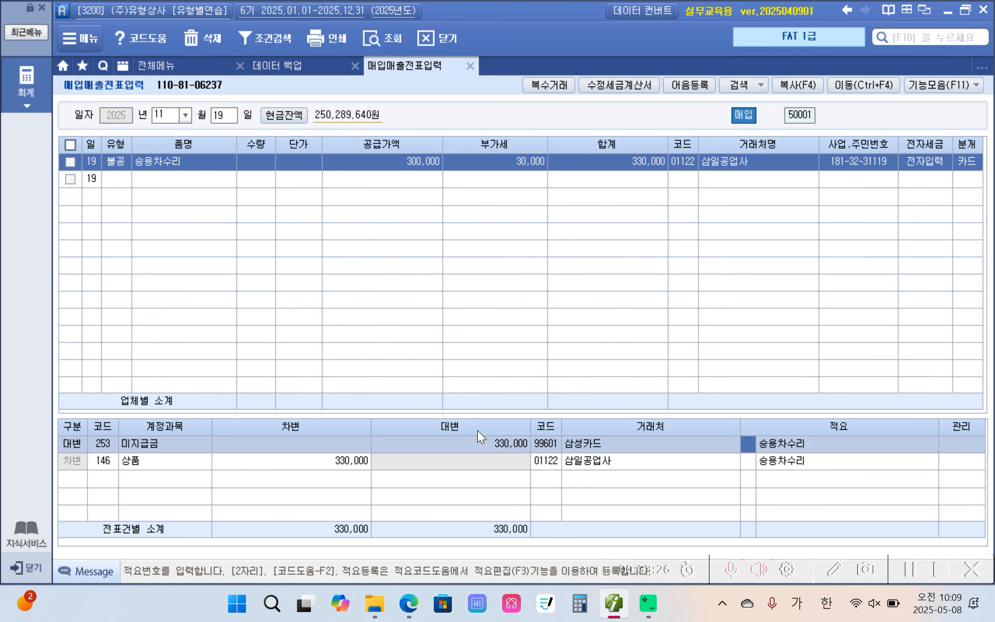
Change the debit line's account from 상품 to 822 차량유지비 in the card-type entry
click(543, 467)
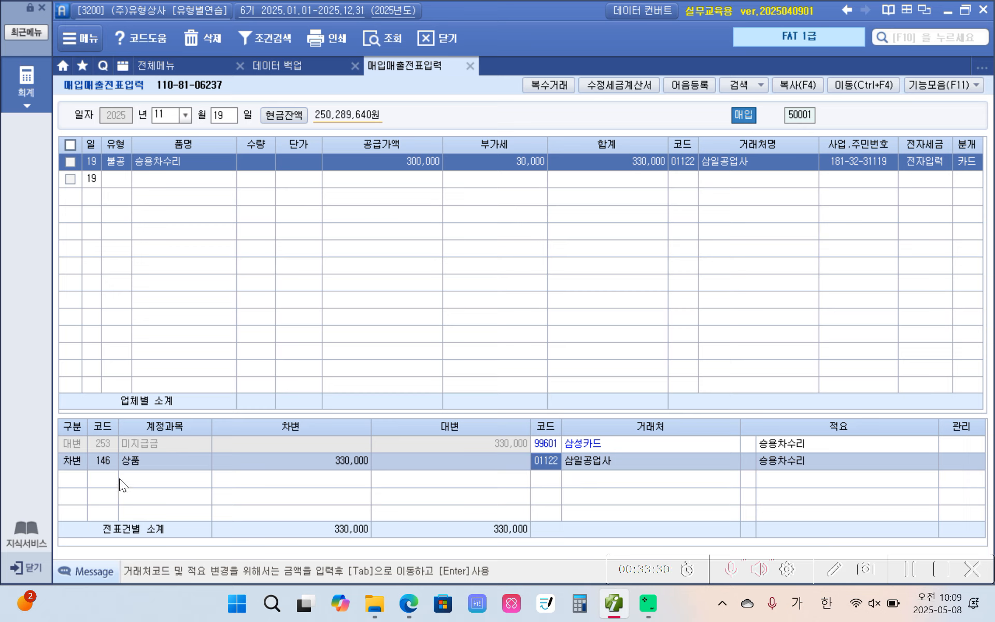
click(104, 462)
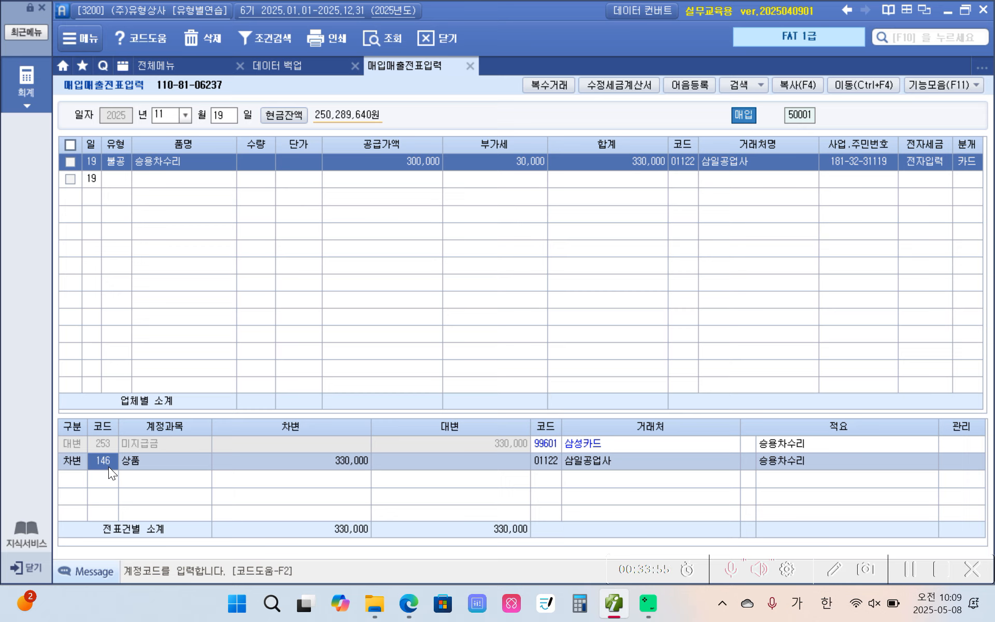
text(차량)
key(Return)
key(Down)
key(Down)
key(Down)
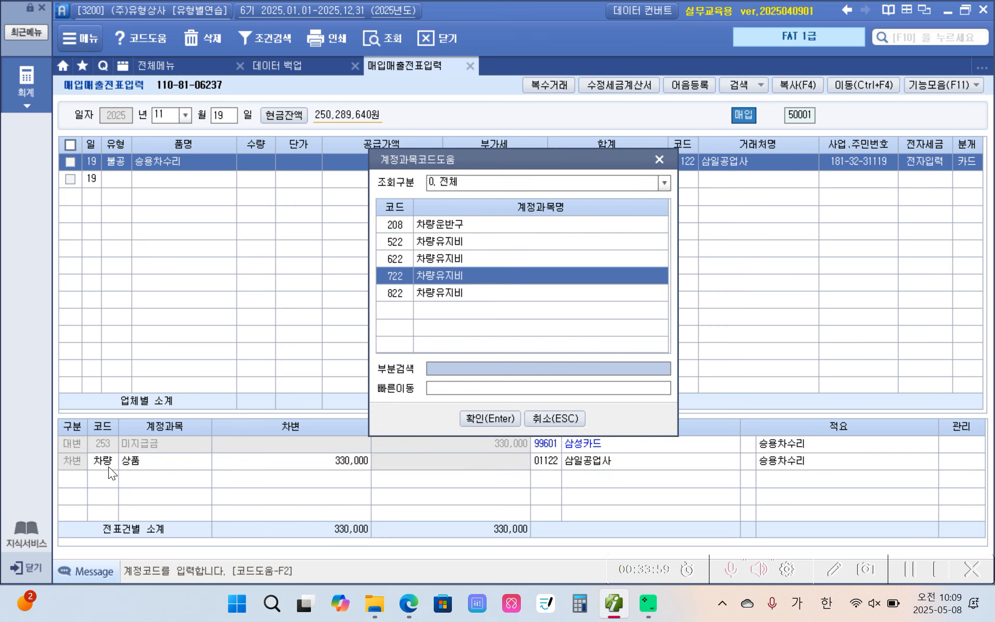
key(Down)
key(Return)
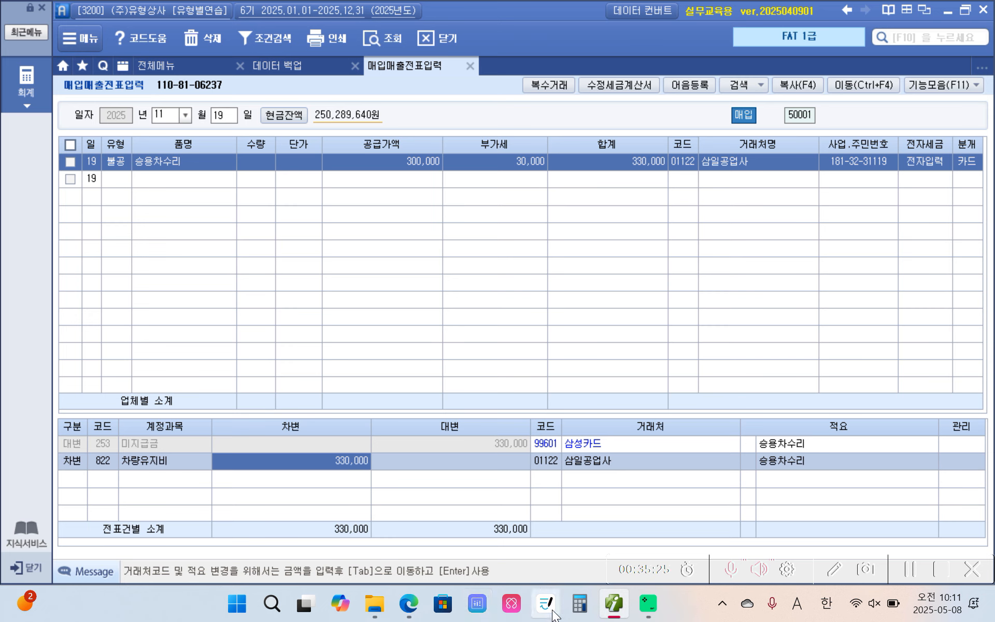
Change the November 19 voucher's journal type to 3 혼합 and set its debit account to 822 차량유지비
mouse_move(408, 607)
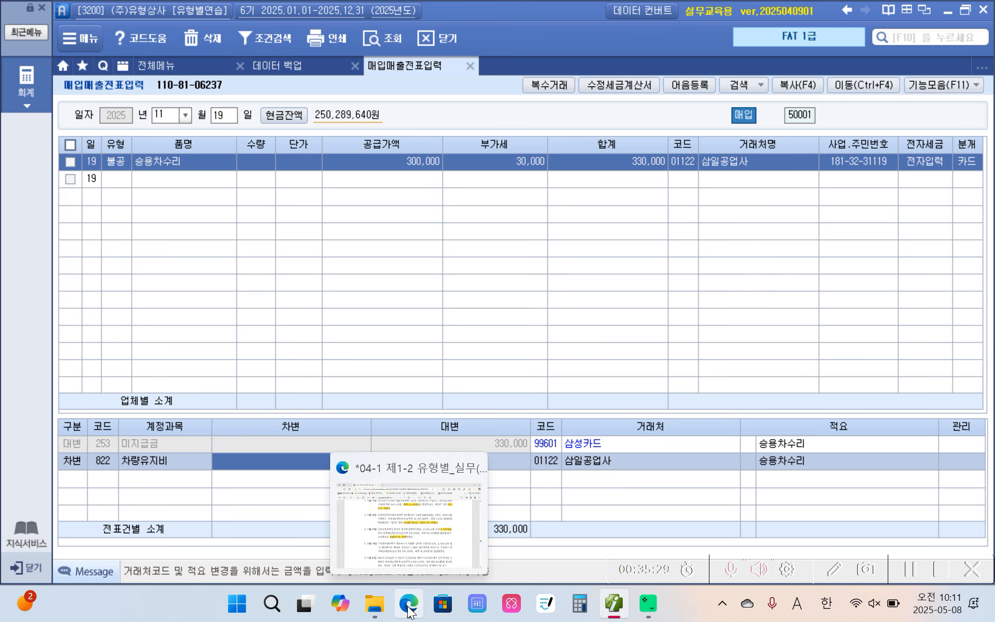
click(960, 159)
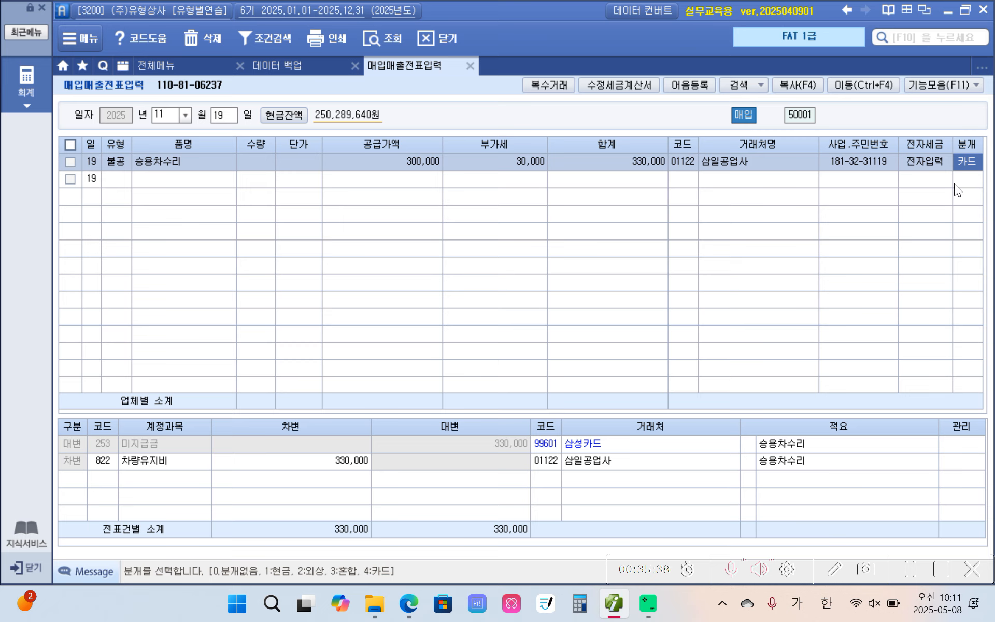
key(3)
key(Return)
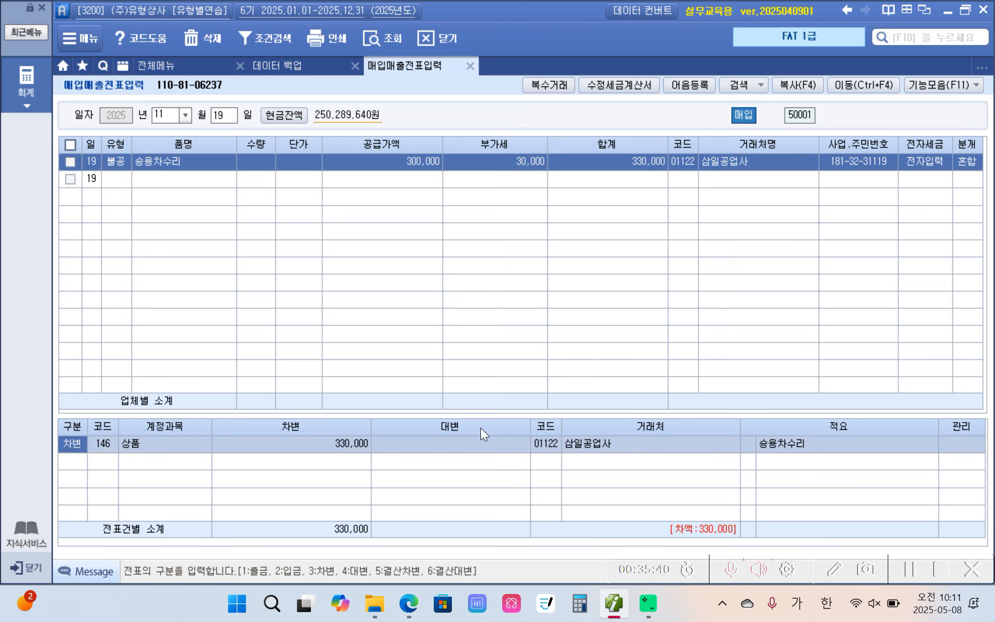
click(107, 444)
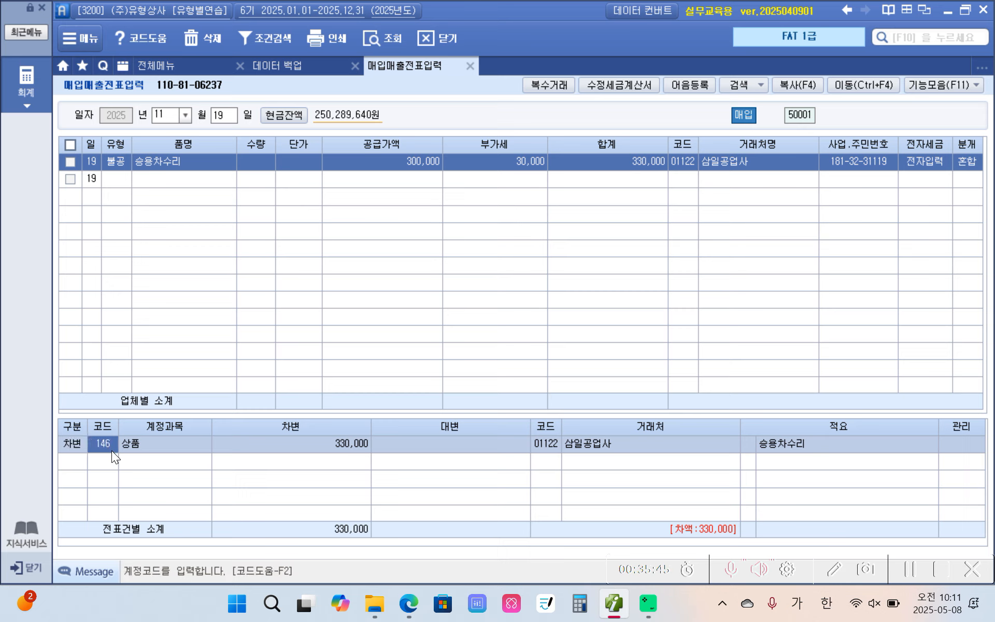
text(822)
key(Return)
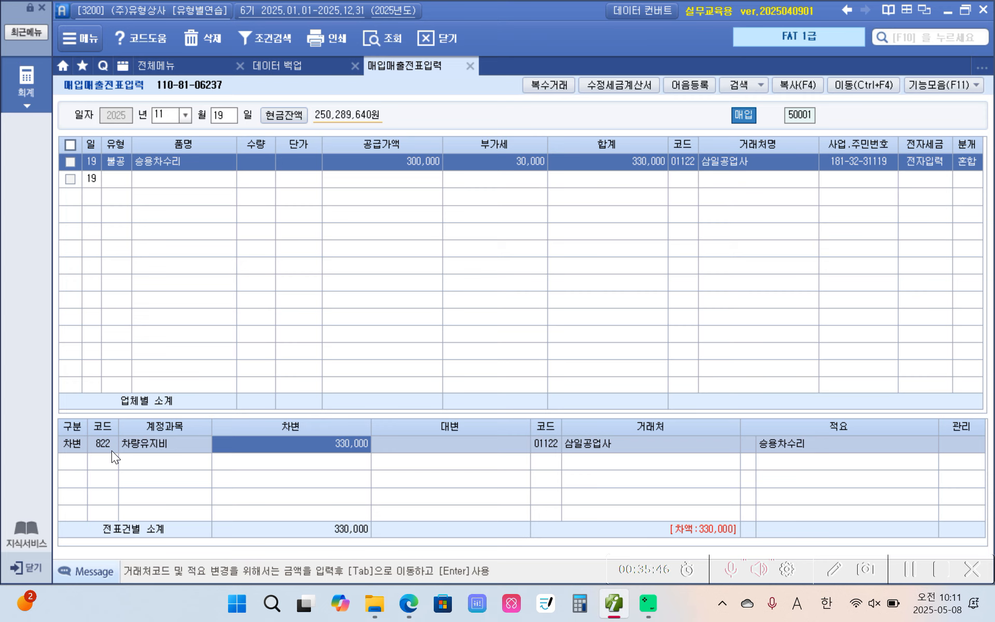
key(Return)
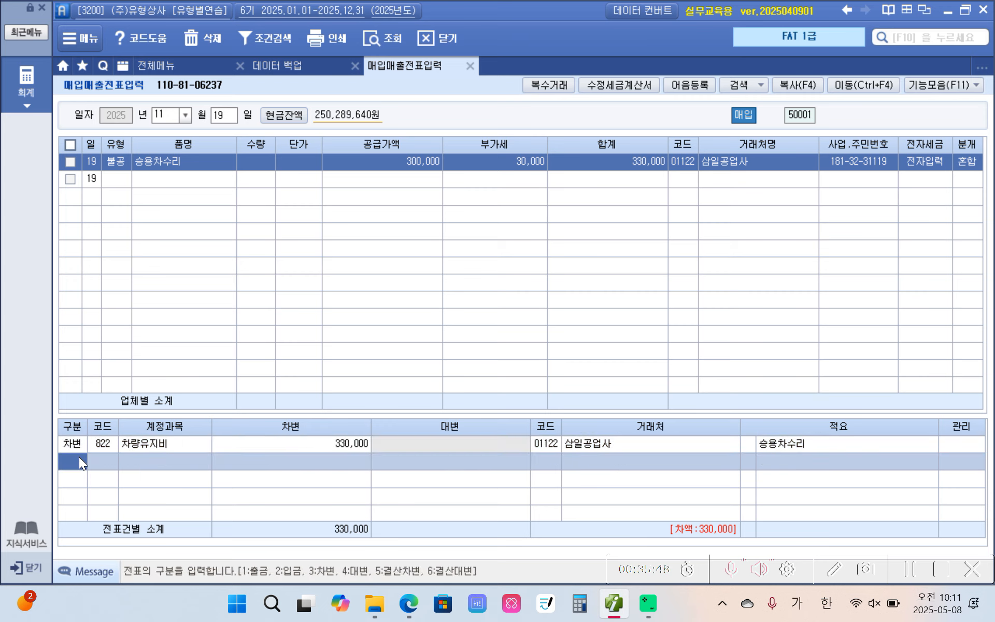
Add a credit line for account 253 미지급금 with 330,000 and 삼성카드 as its partner
text(253)
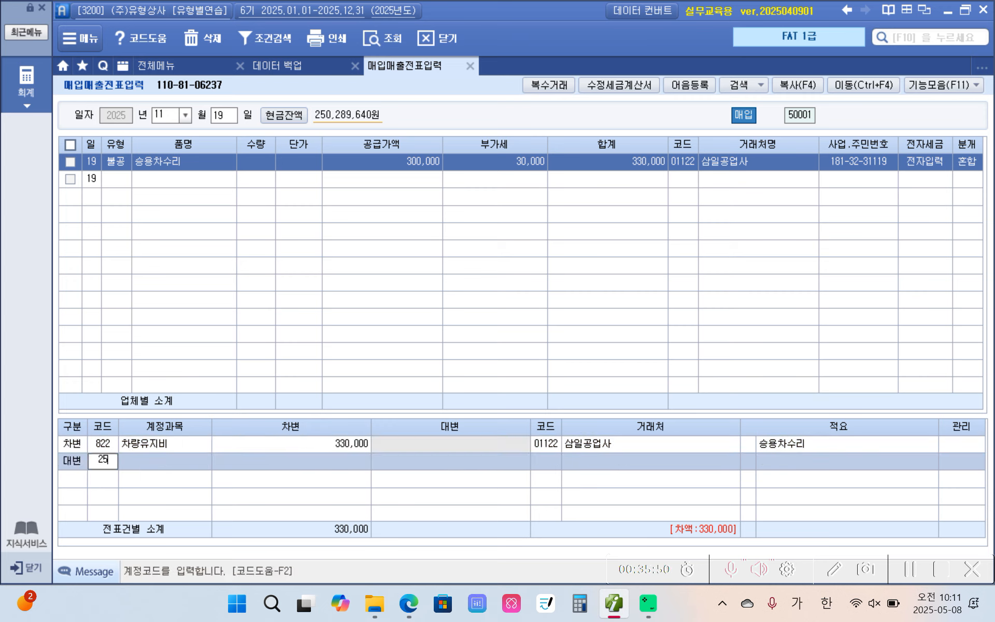
key(Return)
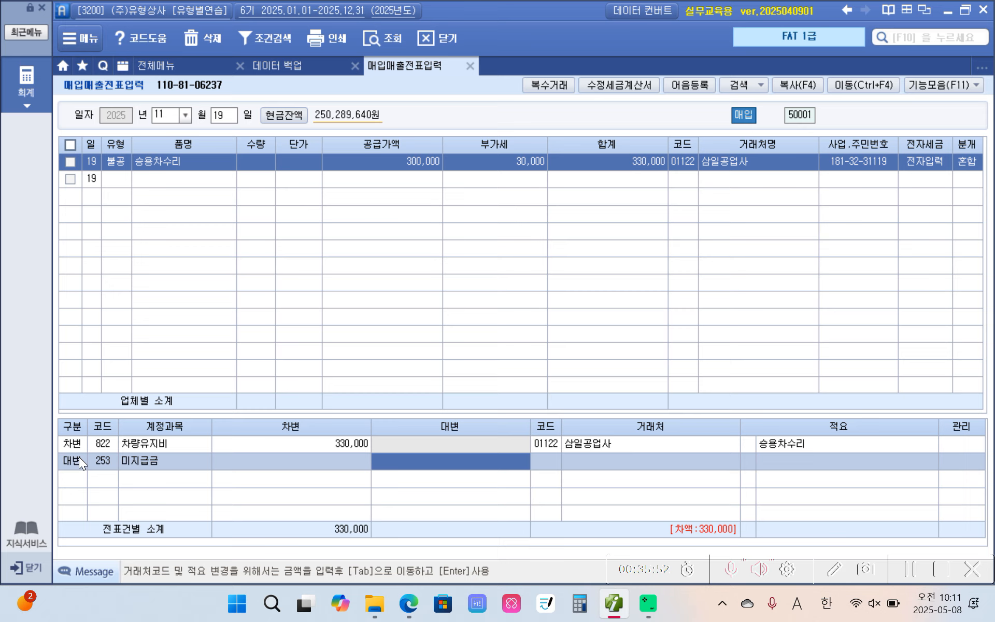
text(3300000)
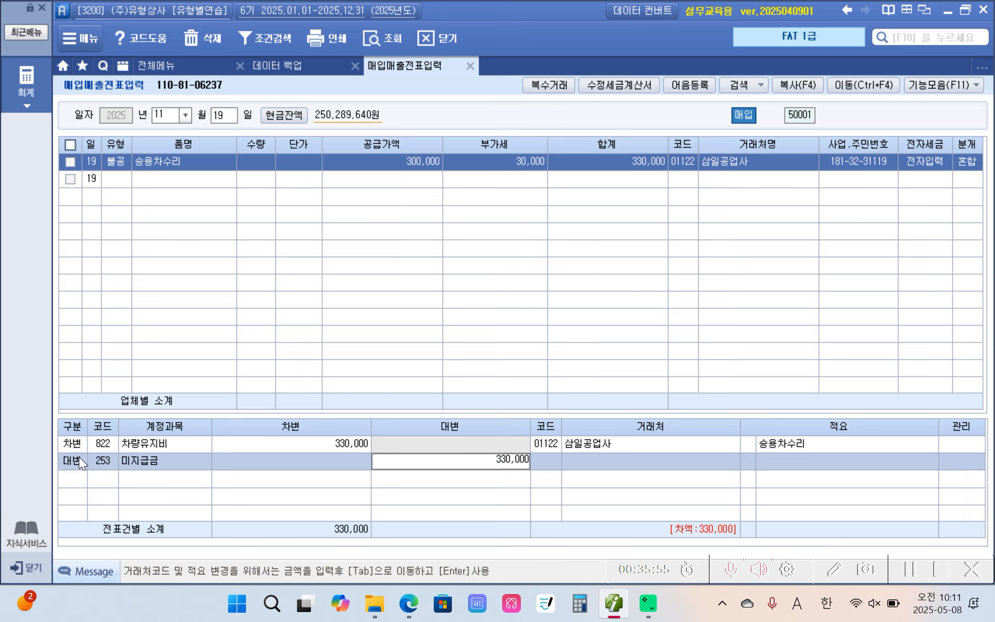
key(Return)
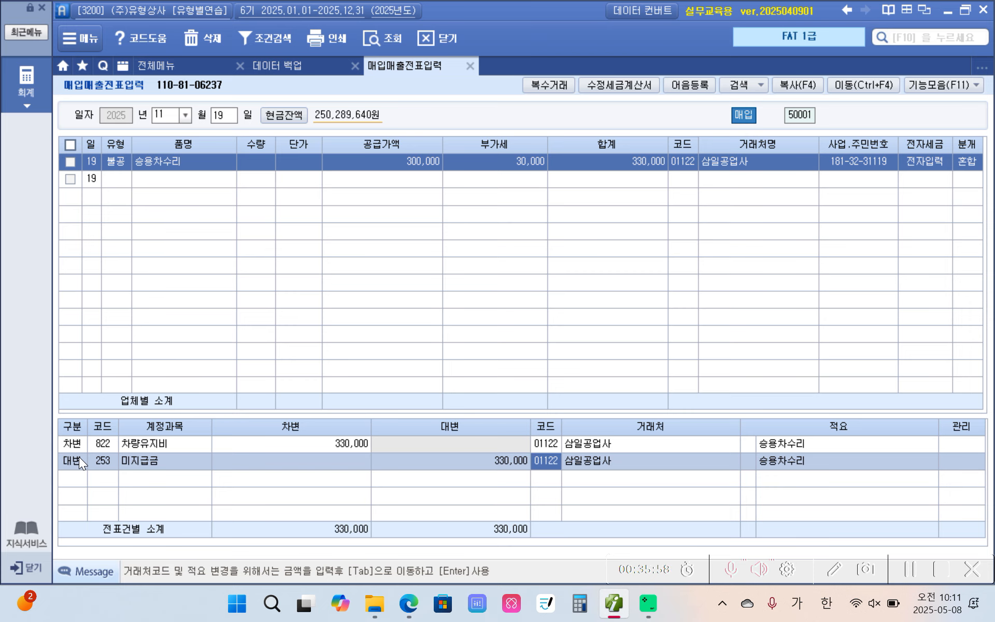
text(삼성)
key(Return)
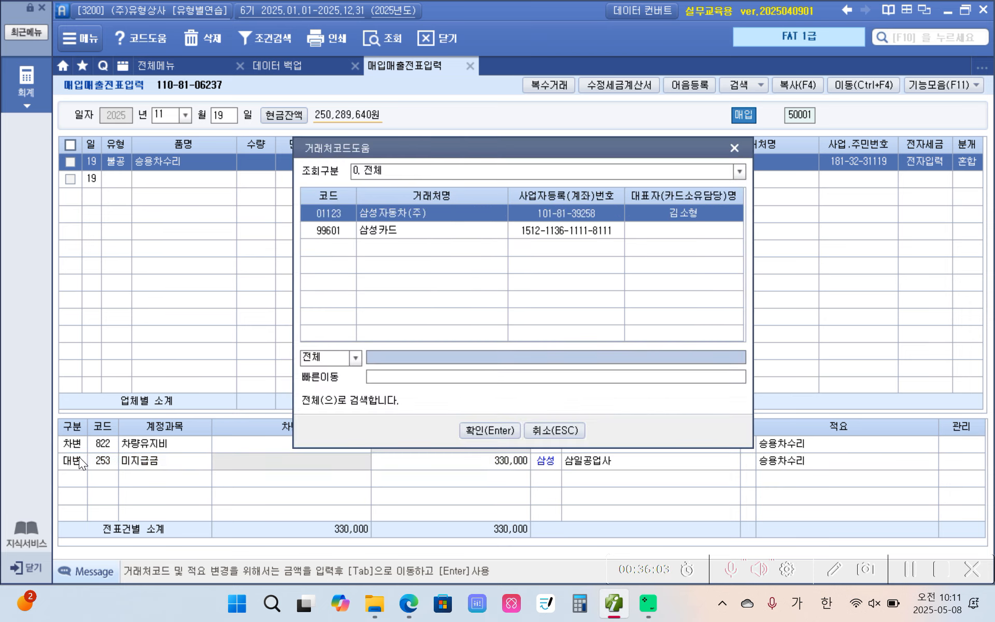
key(Down)
key(Return)
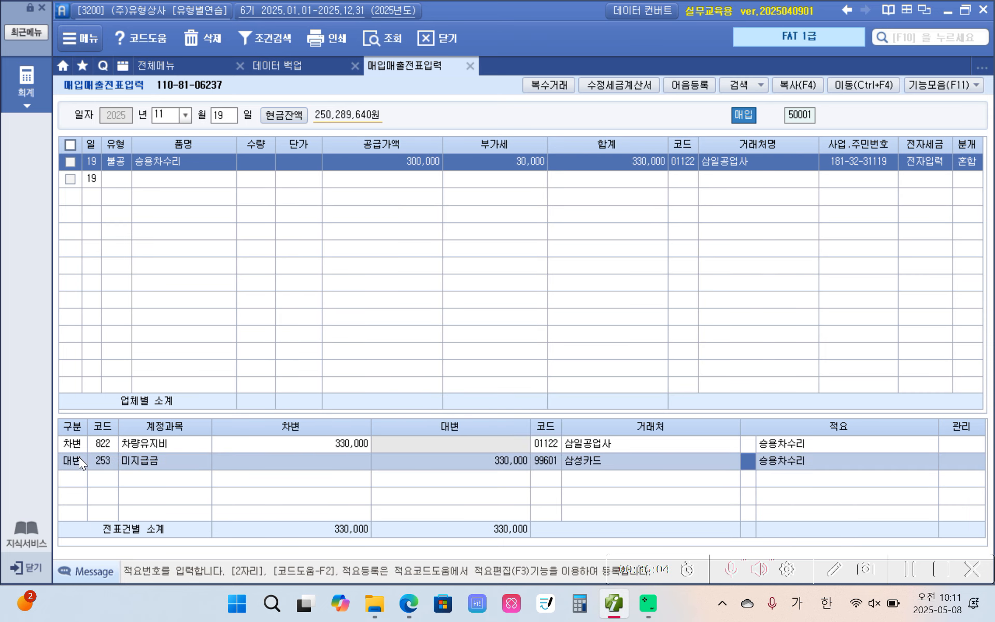
click(540, 448)
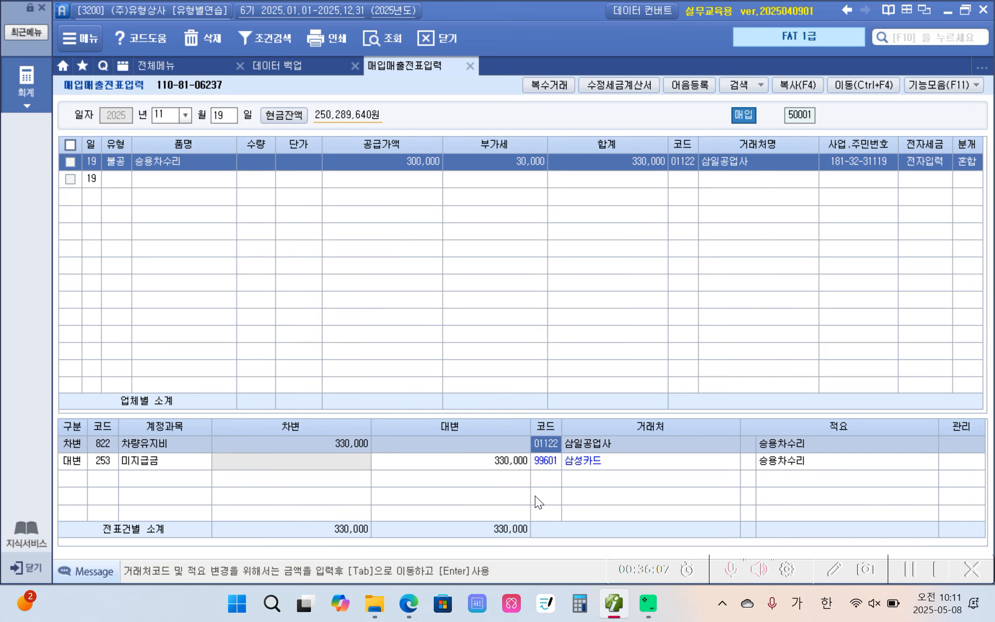
mouse_move(936, 181)
mouse_down()
mouse_move(944, 143)
mouse_move(963, 183)
mouse_up()
mouse_move(56, 414)
mouse_down()
mouse_move(196, 486)
mouse_move(818, 497)
mouse_move(633, 374)
mouse_move(24, 420)
mouse_up()
Switch to the PDF textbook and highlight 11월분 렌트비용 in yellow in the November 20 transaction
click(410, 603)
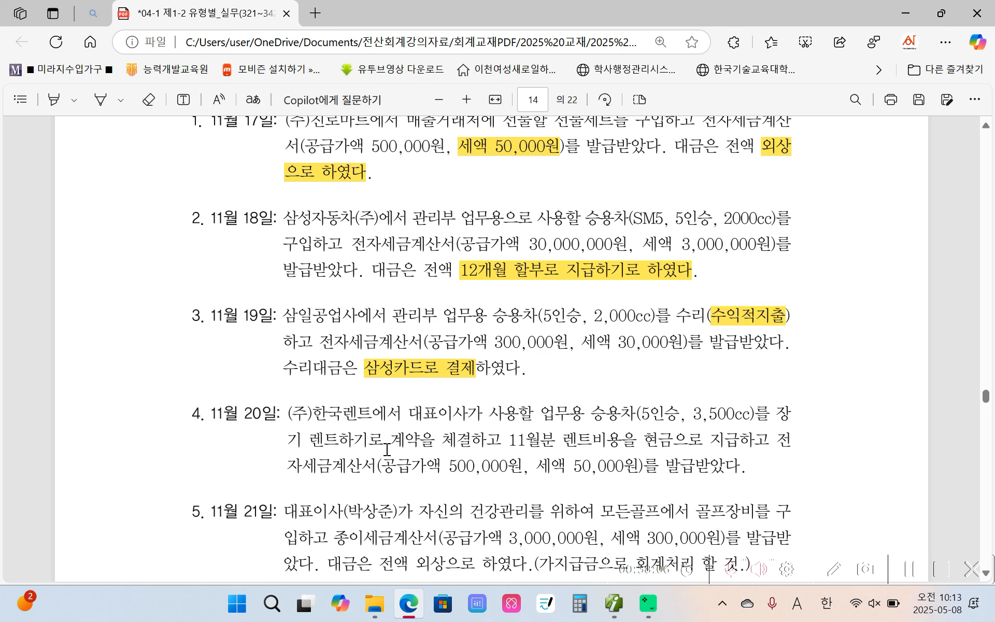
scroll(409, 435, down, 3)
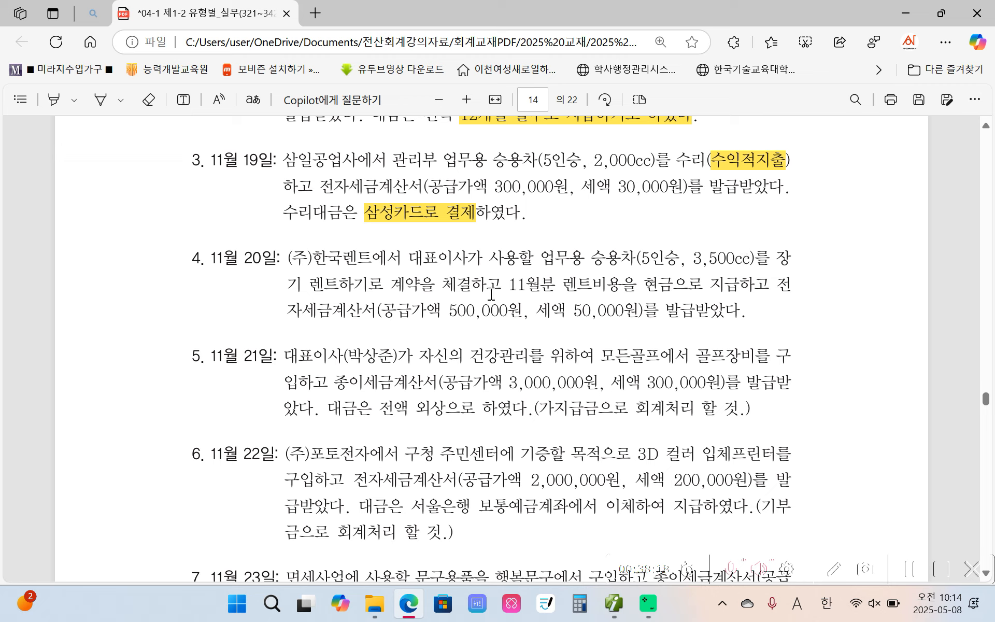
drag(508, 284, 622, 290)
right_click(622, 290)
mouse_move(714, 210)
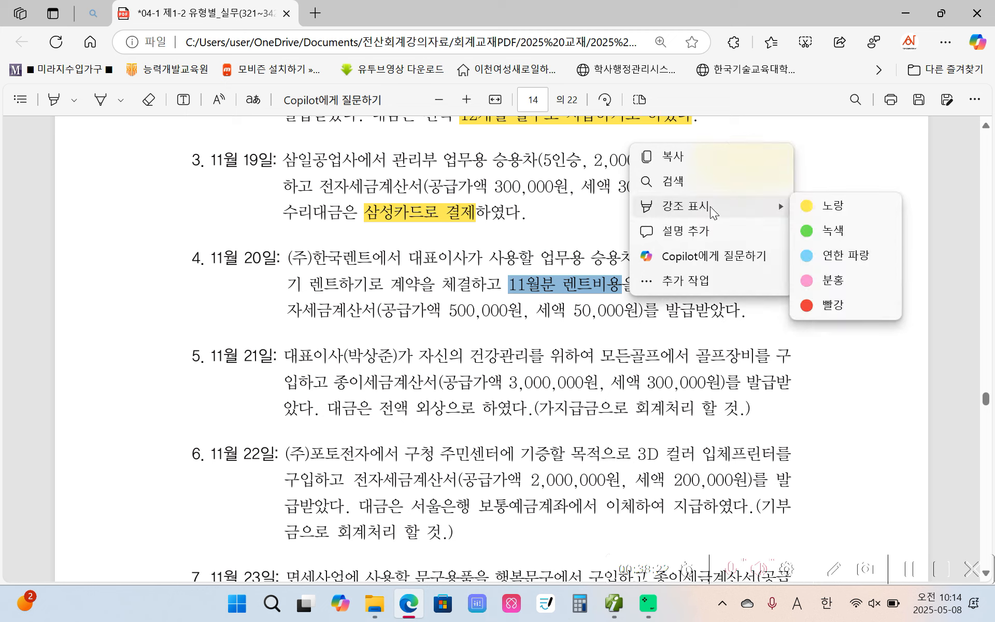
click(835, 210)
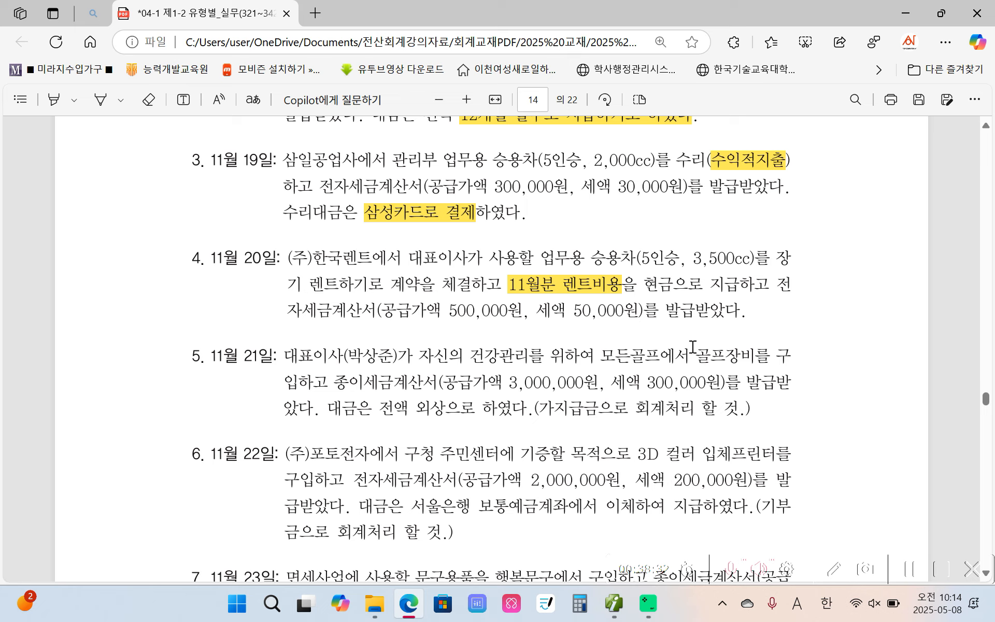
Outline 11월분 렌트비용 in red on screen and underline the business passenger car description in the November 20 transaction
key(ctrl+2)
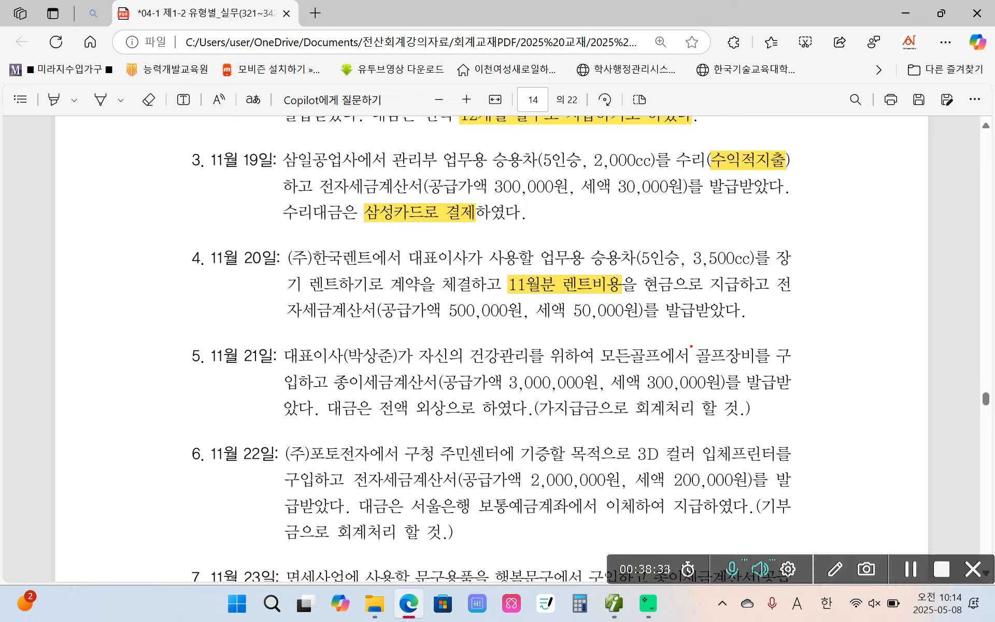
mouse_move(509, 272)
mouse_down()
mouse_move(506, 302)
mouse_move(628, 306)
mouse_move(592, 273)
mouse_move(510, 277)
mouse_up()
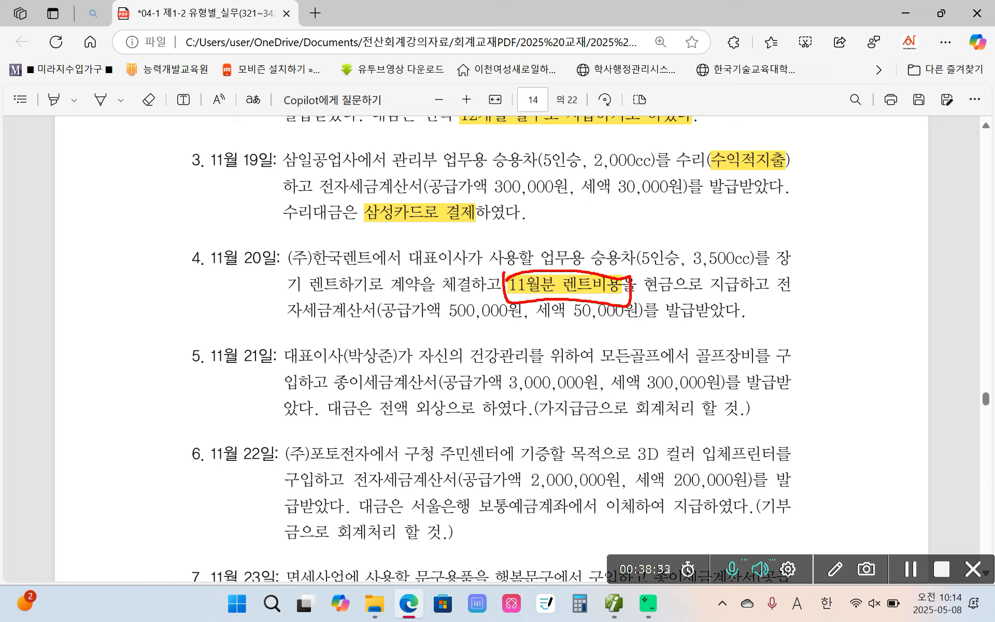
drag(467, 271, 808, 280)
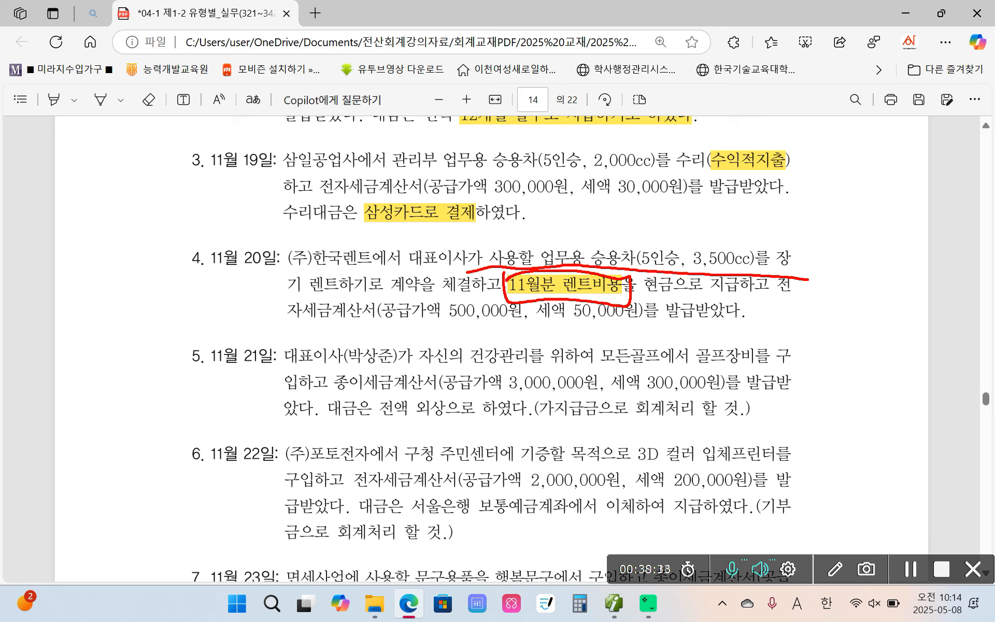
Underline the electronic tax invoice wording and handwrite a red note on screen beside the November 20 transaction
mouse_move(296, 329)
mouse_down()
mouse_move(361, 323)
mouse_move(371, 333)
mouse_up()
drag(133, 274, 124, 325)
drag(129, 288, 153, 284)
mouse_move(174, 269)
mouse_down()
mouse_move(154, 306)
mouse_move(183, 305)
mouse_up()
drag(174, 275, 156, 330)
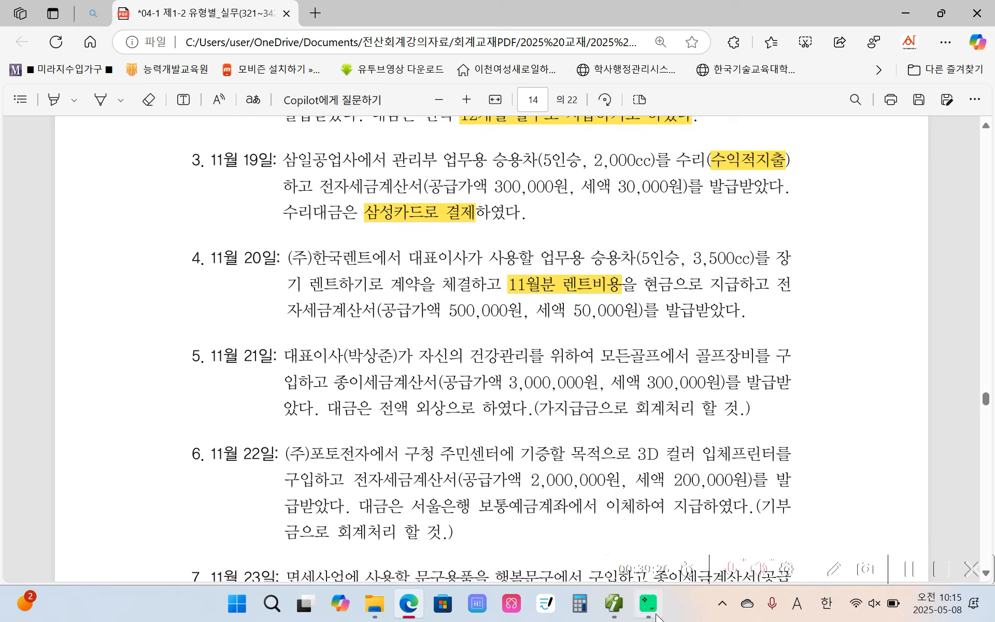
Switch to the accounting program and start a November 20 voucher of type 54 불공 with non-deduction reason 3 비영업용 승용차
key(alt+Tab)
click(226, 114)
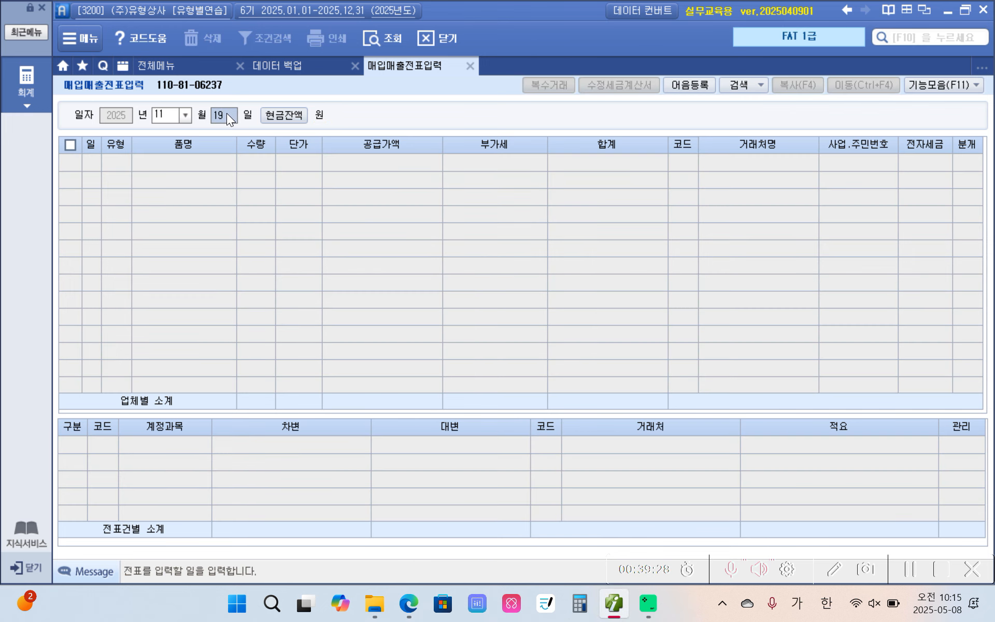
text(20)
key(Return)
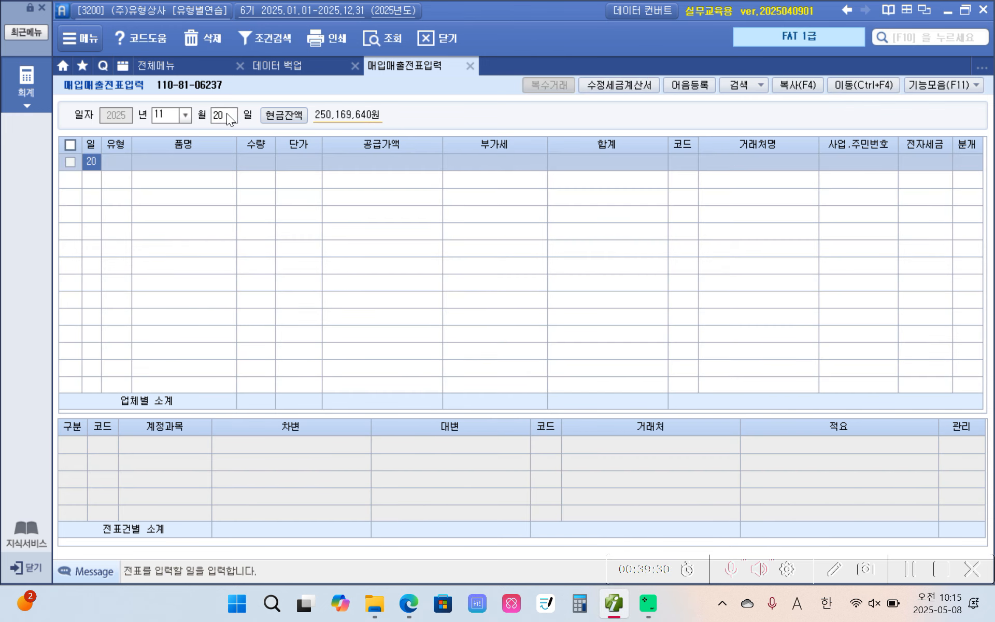
text(54)
key(Return)
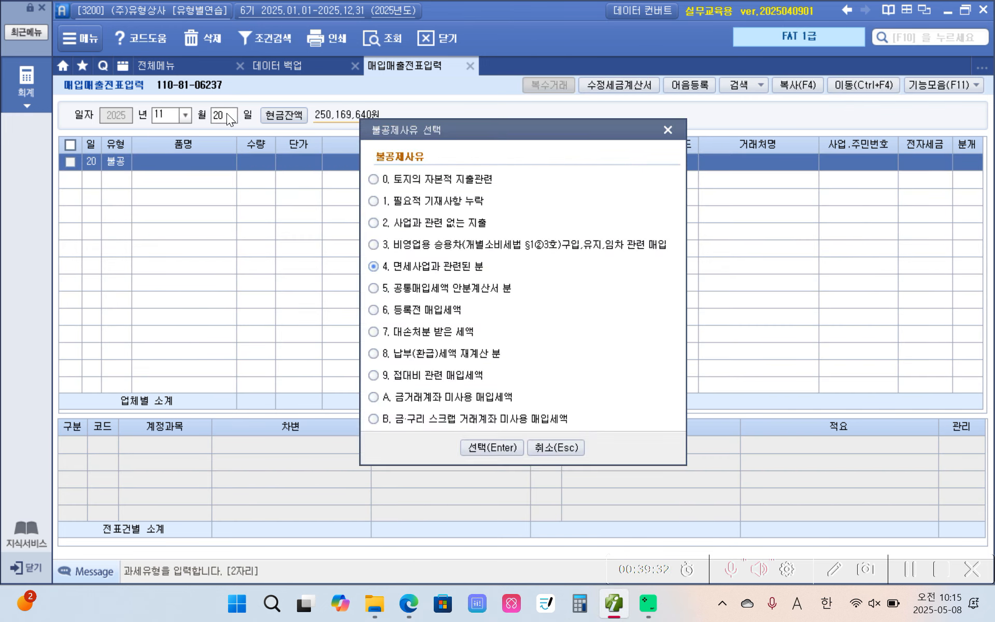
click(398, 246)
click(501, 447)
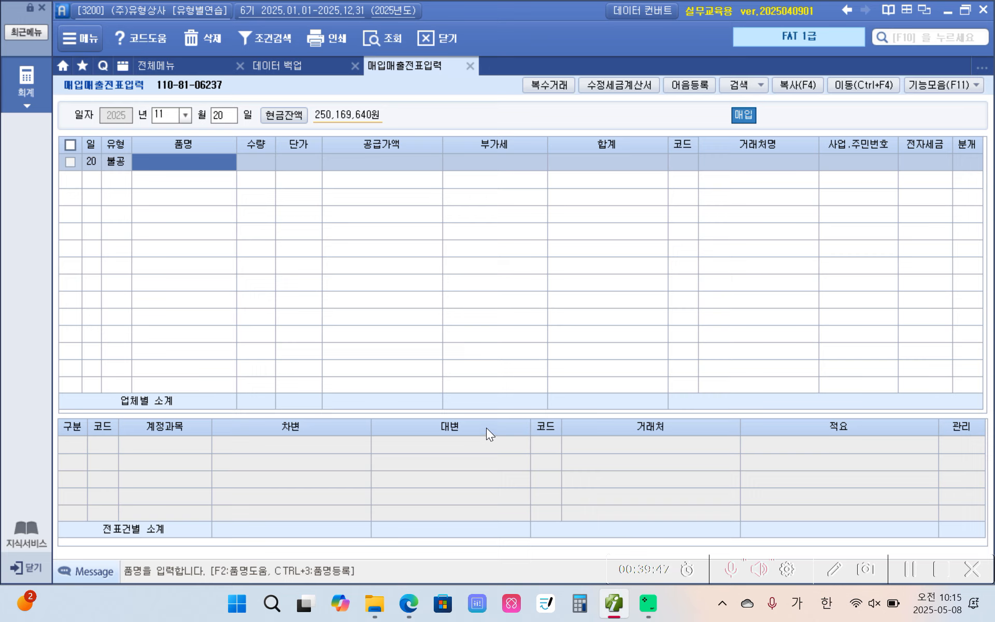
Enter 승용차 렌트 as the voucher's item name without quantity or unit price, and 500,000 as its supply amount
text(승용차)
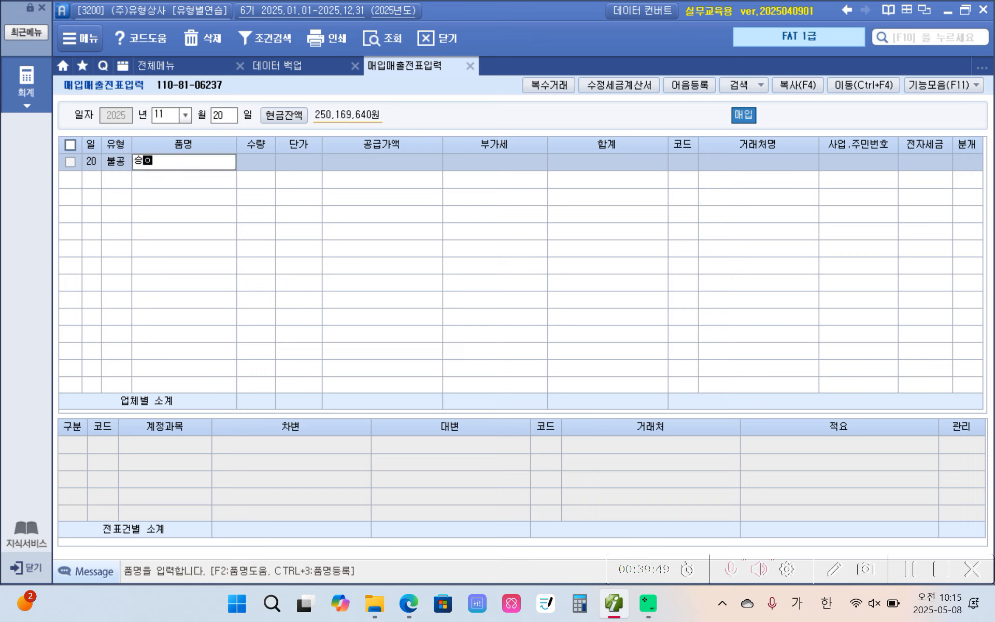
text( ㄹㅔㄴㅌㅡ)
key(Return)
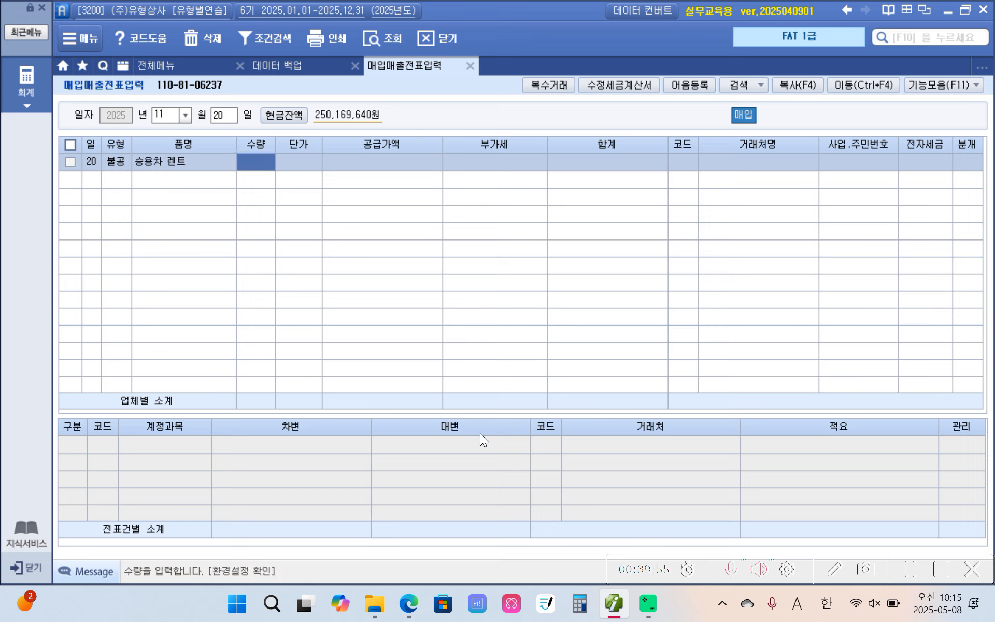
key(Return)
key(Return)
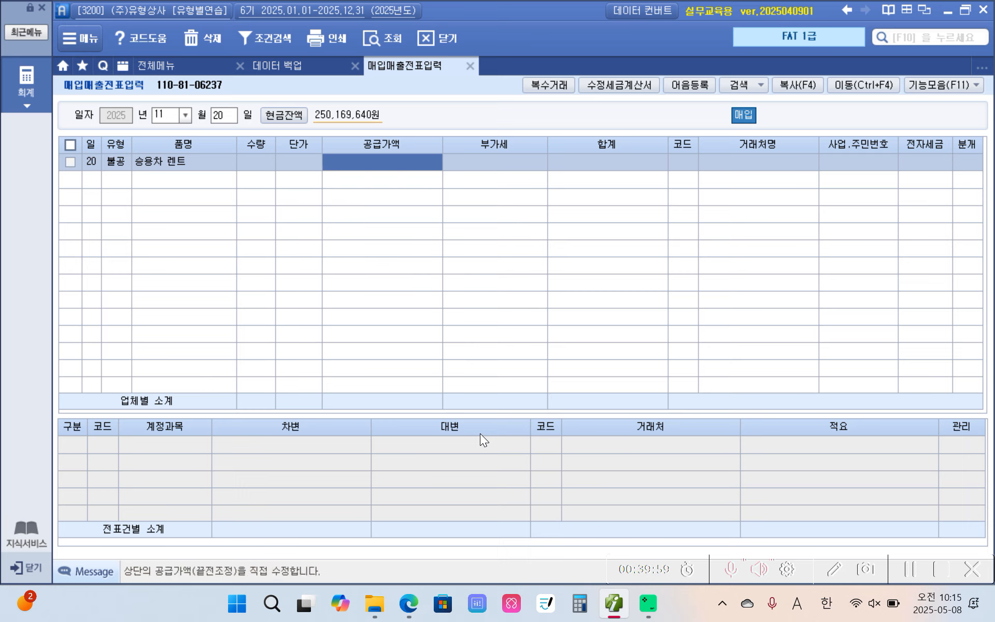
text(5000000)
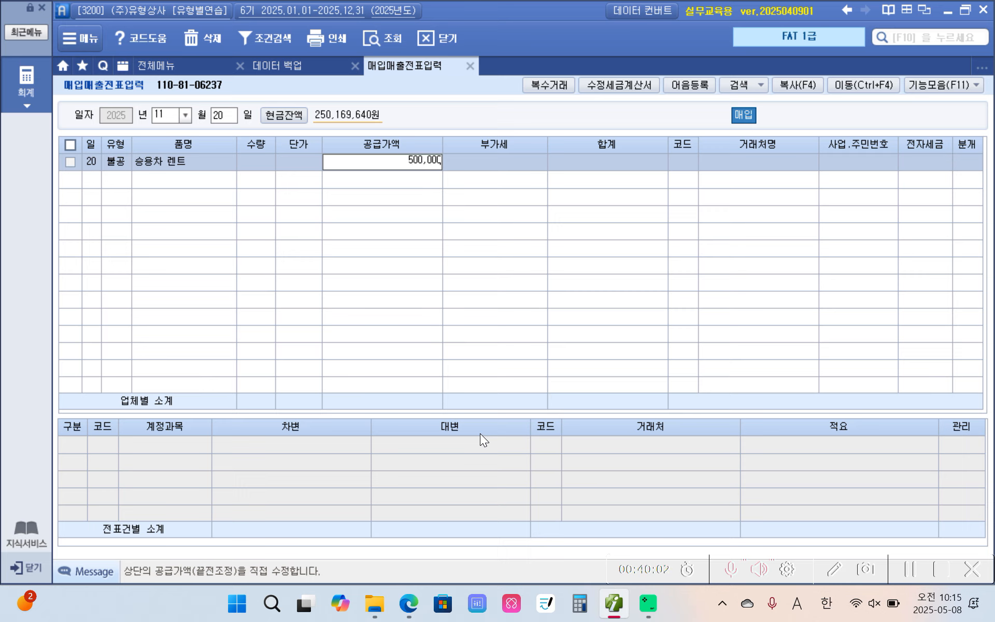
key(Return)
key(Return)
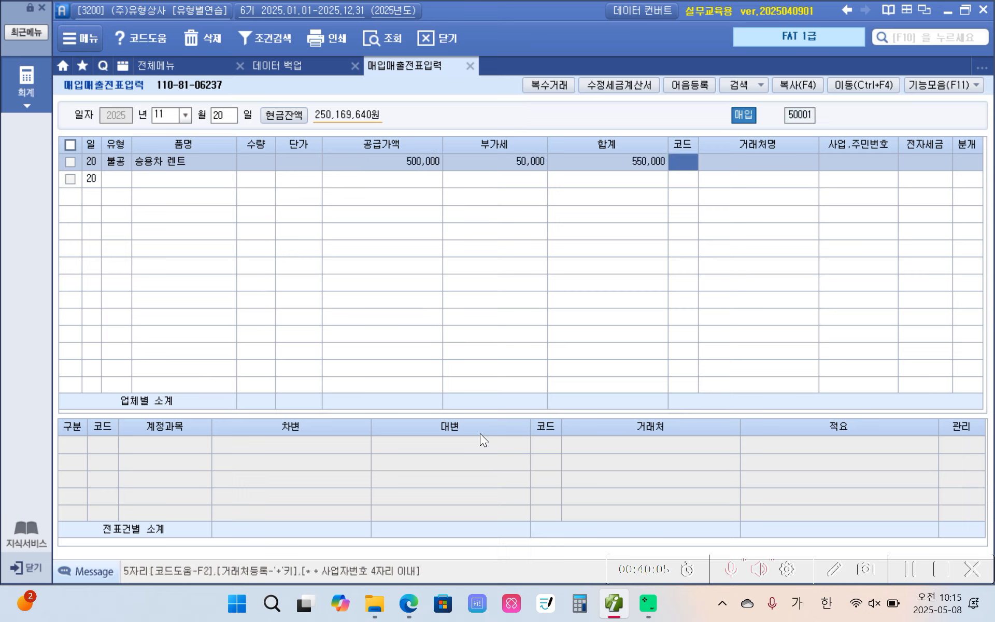
Set the November 20 voucher's partner to (주)한국렌트 and mark its tax invoice as 1 전자입력
text(우리)
key(Return)
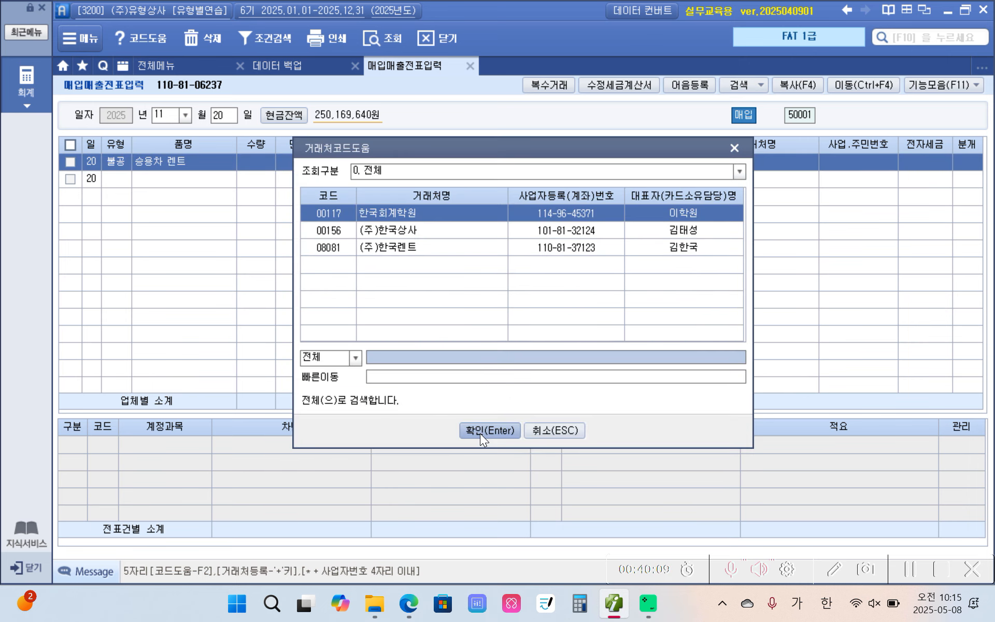
key(Down)
key(Down)
key(Return)
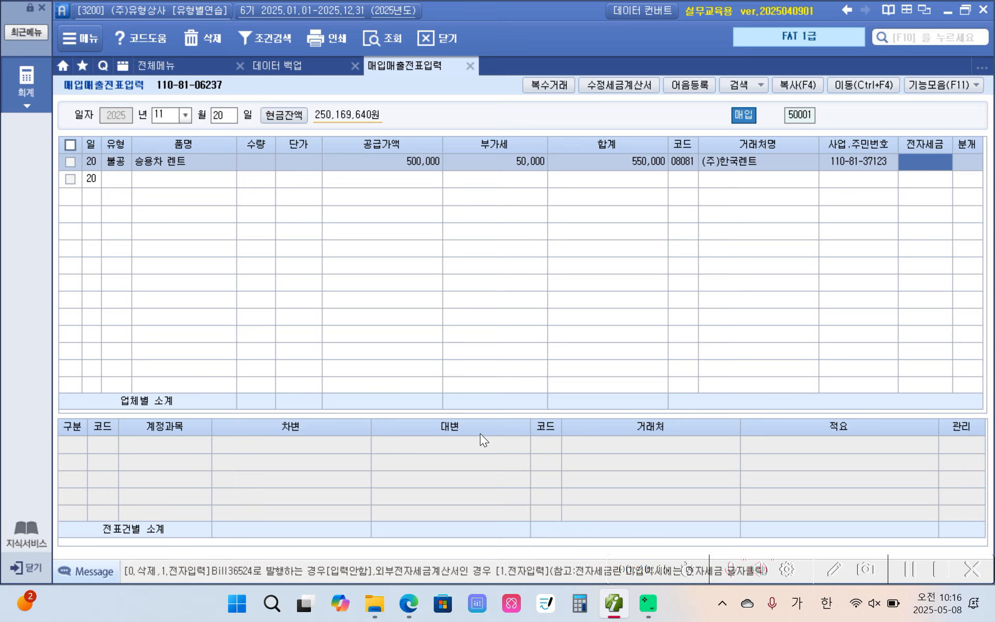
key(1)
key(Return)
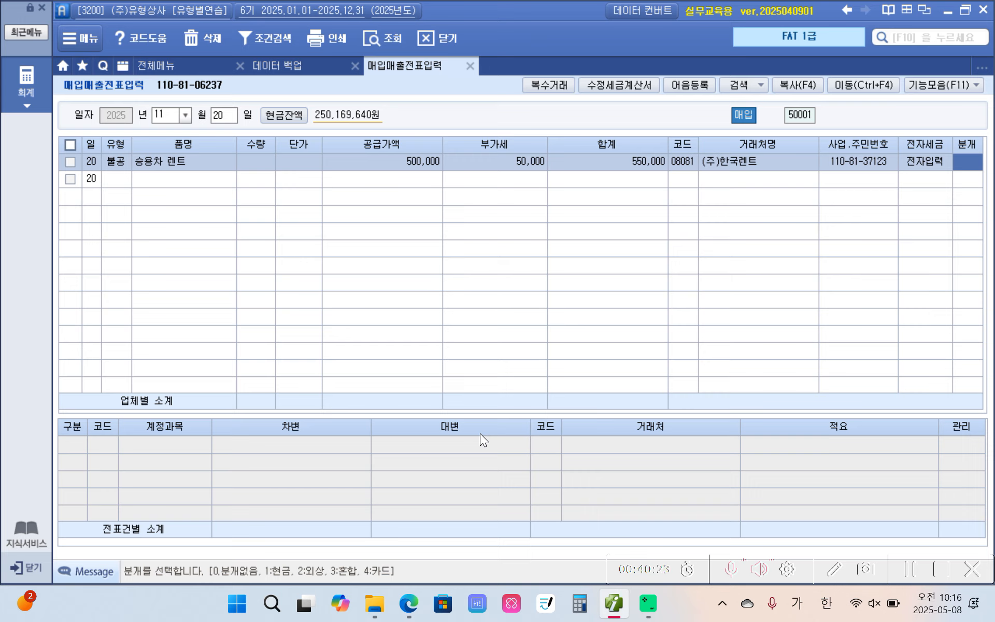
Set the November 20 voucher's journal type to 1 현금 and its debit account to 819 임차료
text(1)
key(Return)
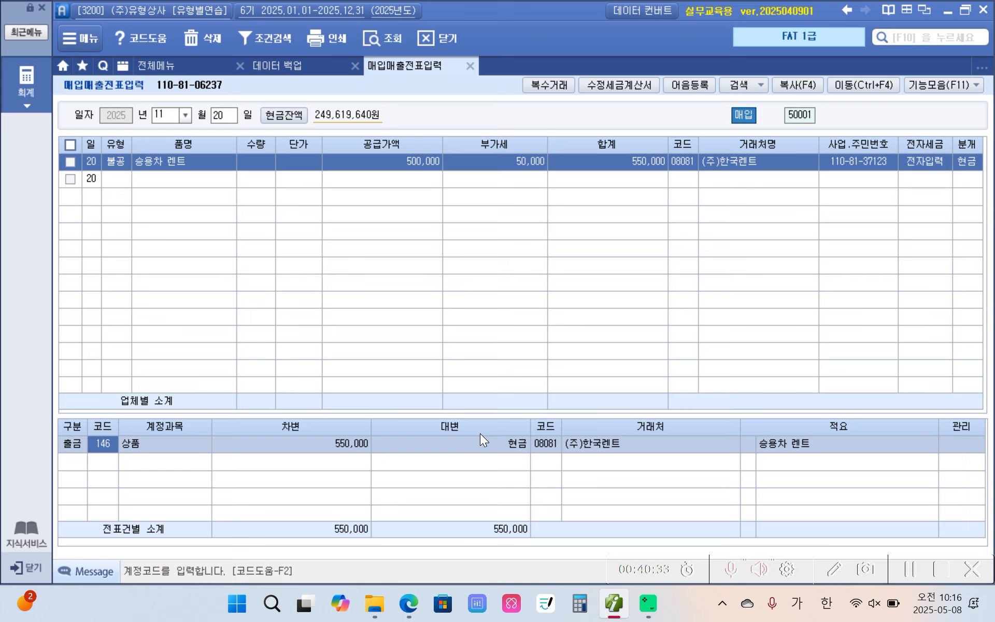
text(임ㅈㅏ)
key(Return)
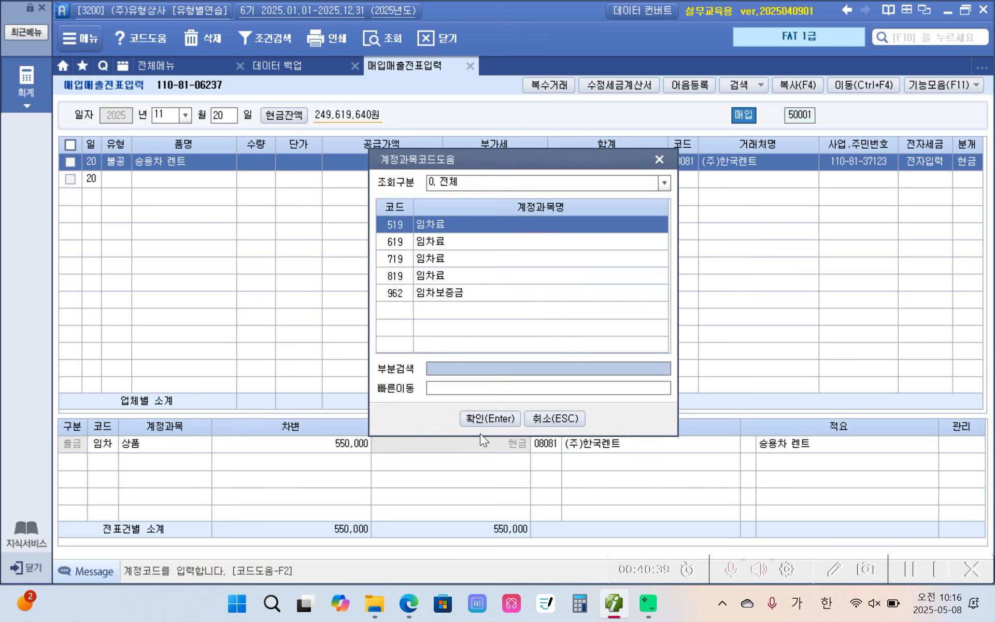
key(Down)
key(Down)
key(Down)
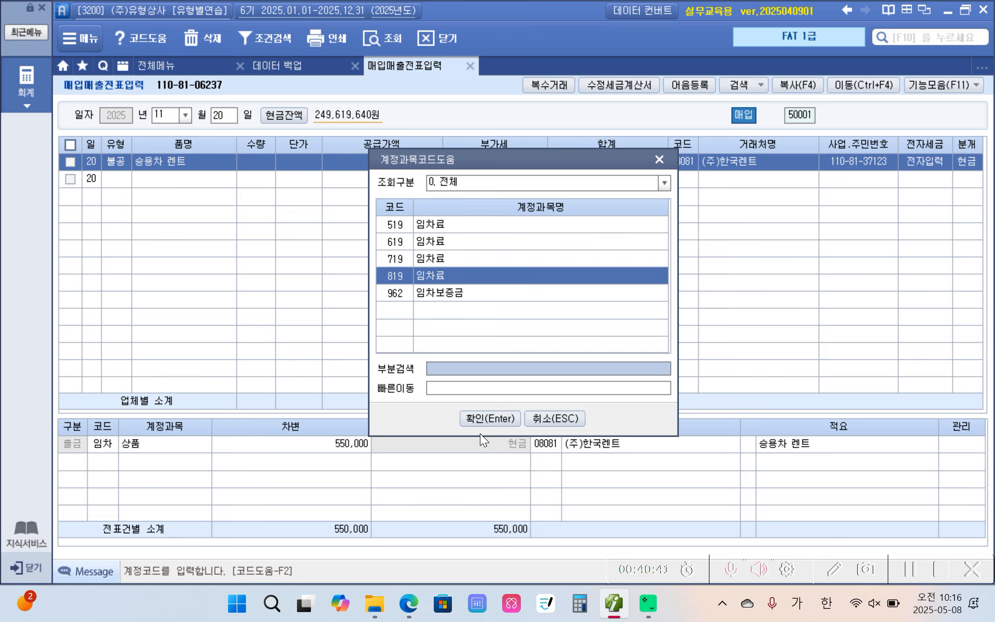
key(Return)
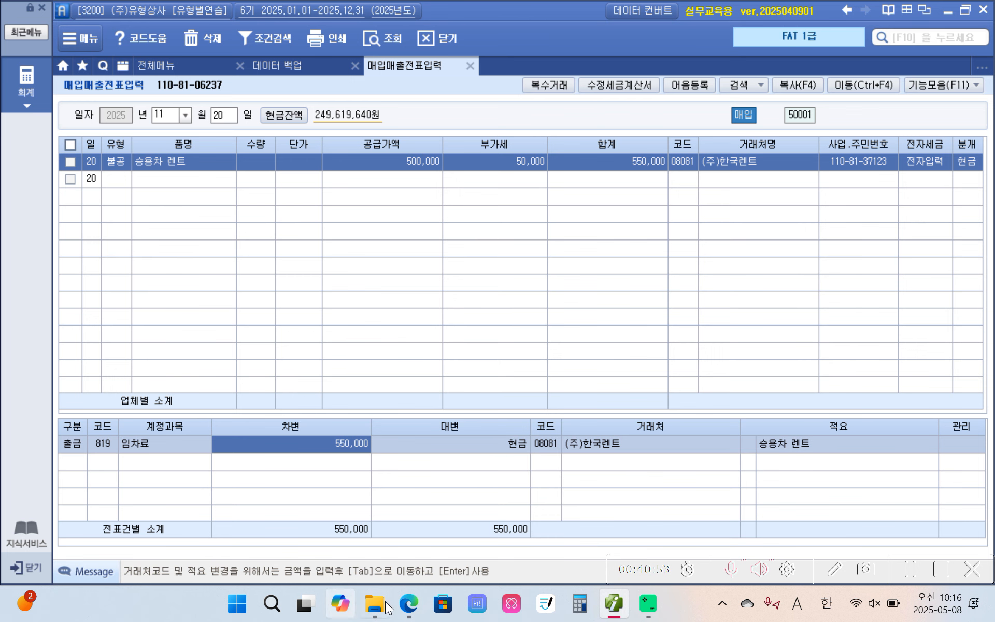
Switch to the PDF textbook and highlight 세금계산서 in yellow in the November 21 transaction
mouse_move(414, 614)
click(422, 547)
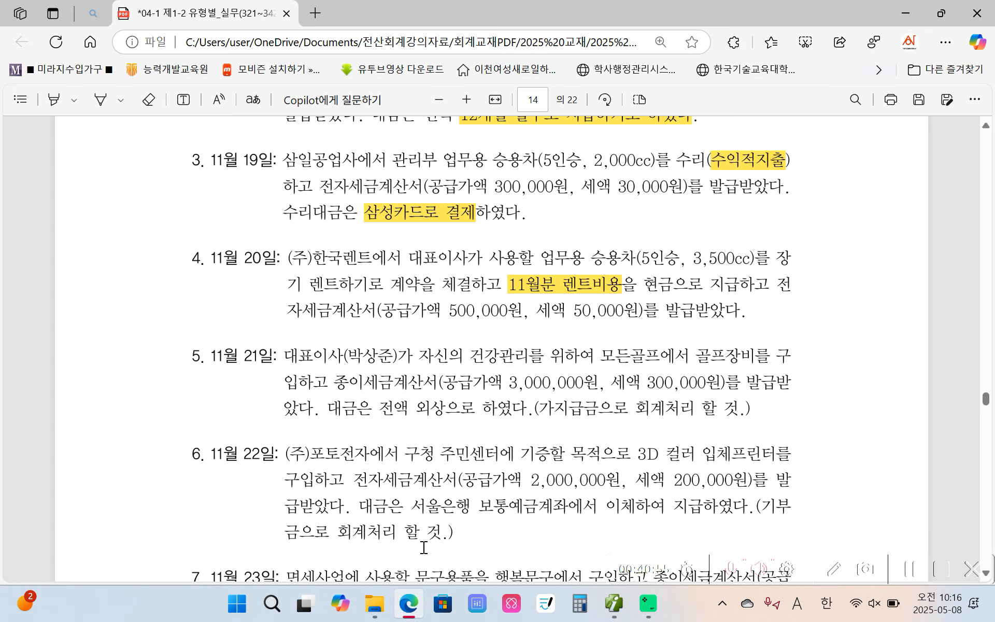
scroll(321, 462, down, 3)
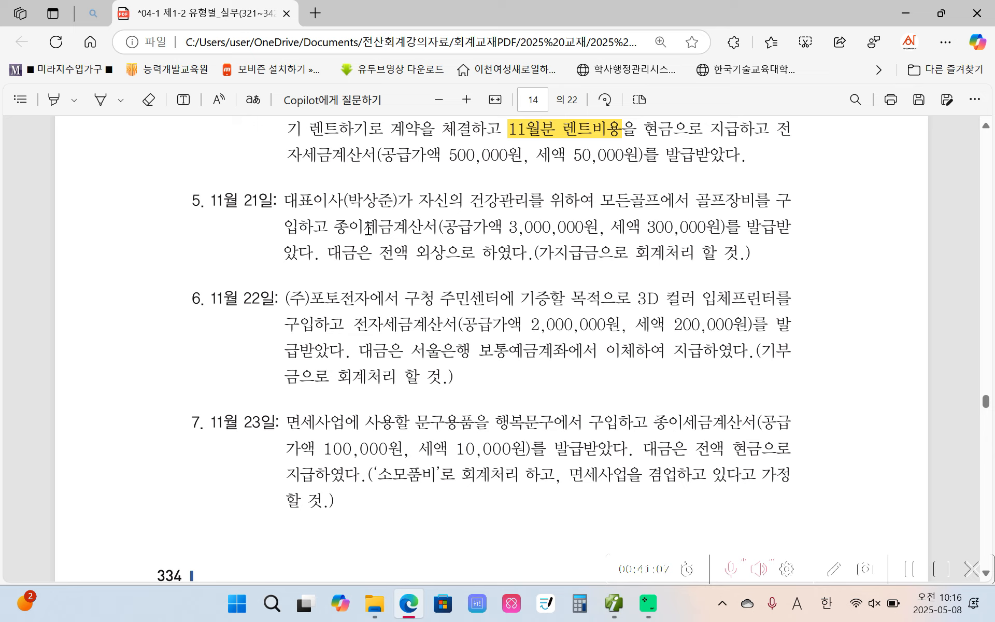
drag(368, 228, 438, 228)
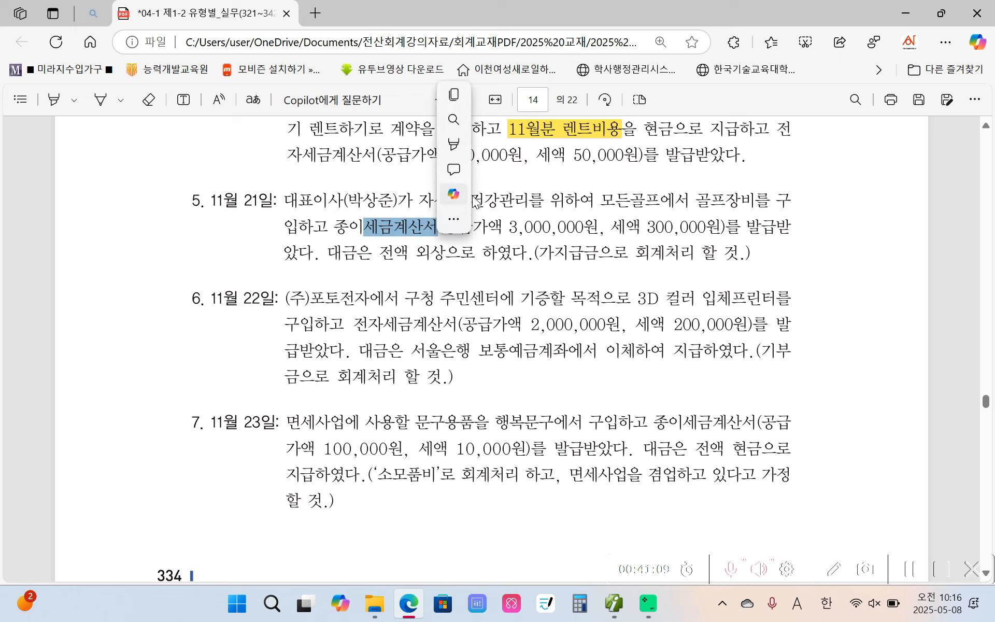
mouse_move(502, 148)
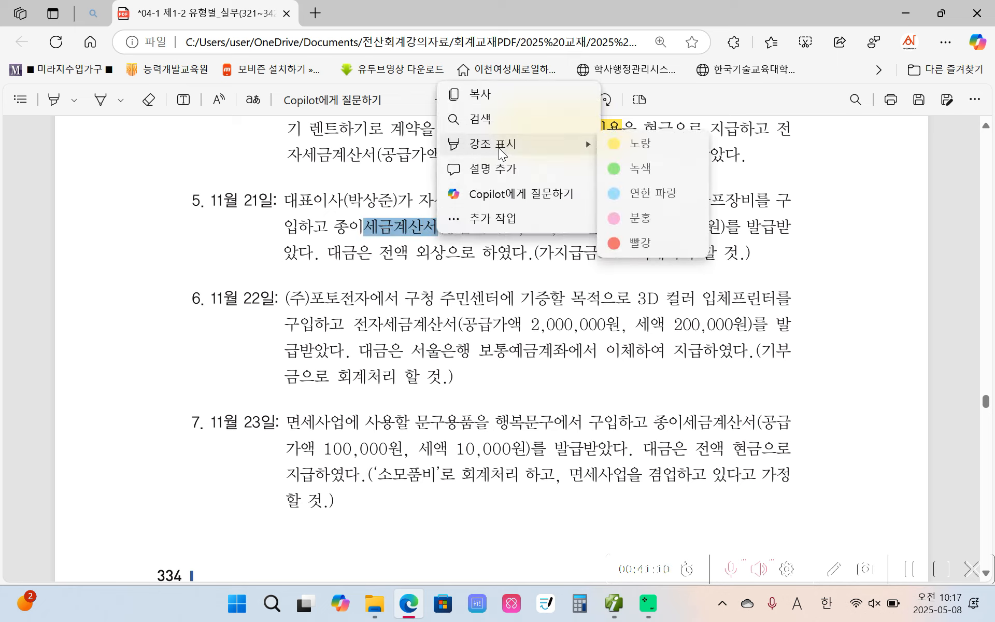
click(619, 144)
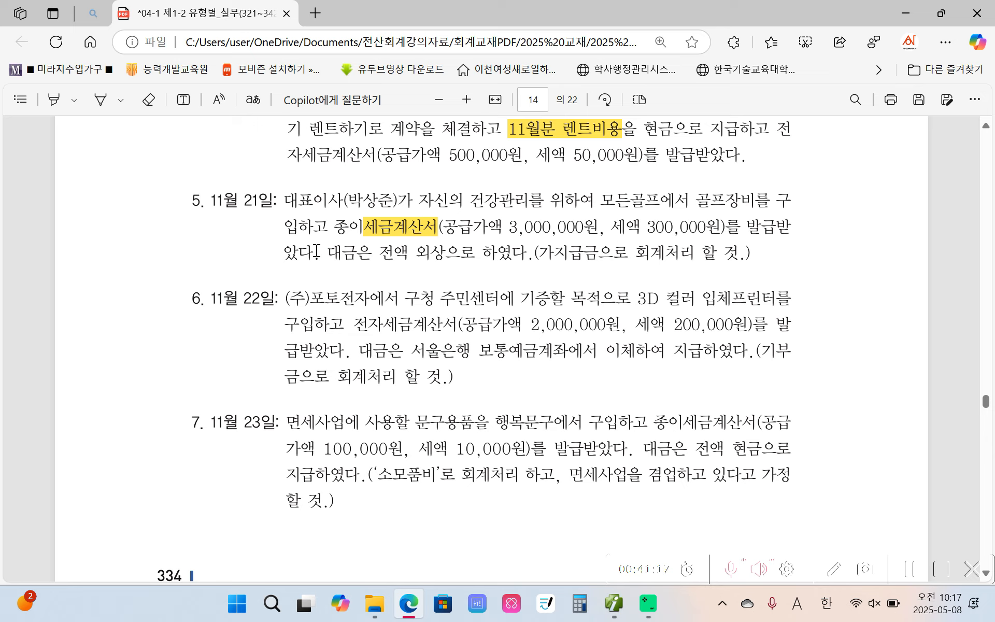
Highlight 외상으로 하였다 and 가지급금 in yellow in the November 21 transaction
drag(412, 253, 526, 254)
mouse_move(546, 165)
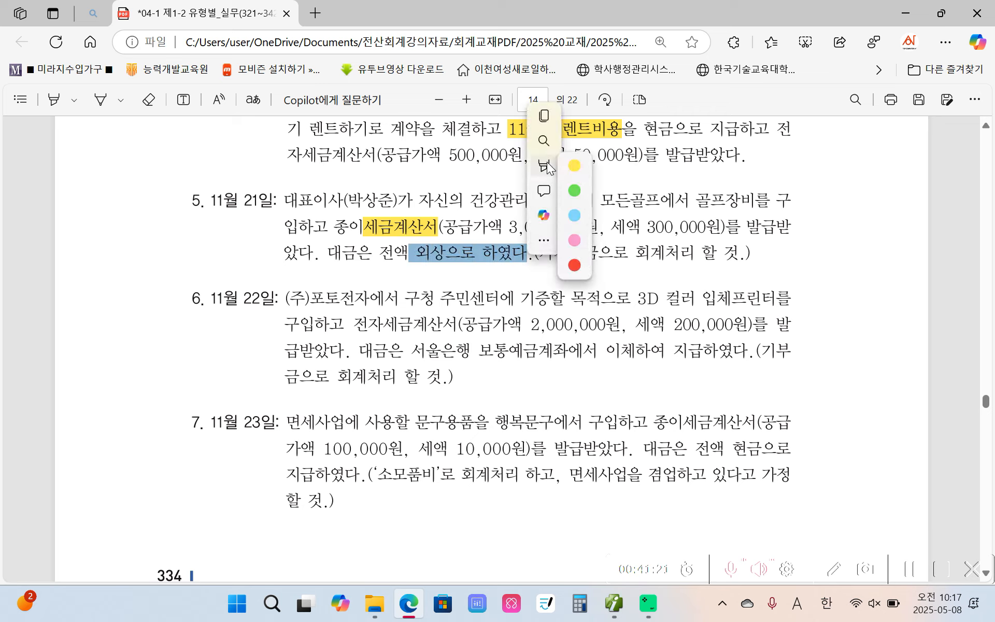
click(577, 167)
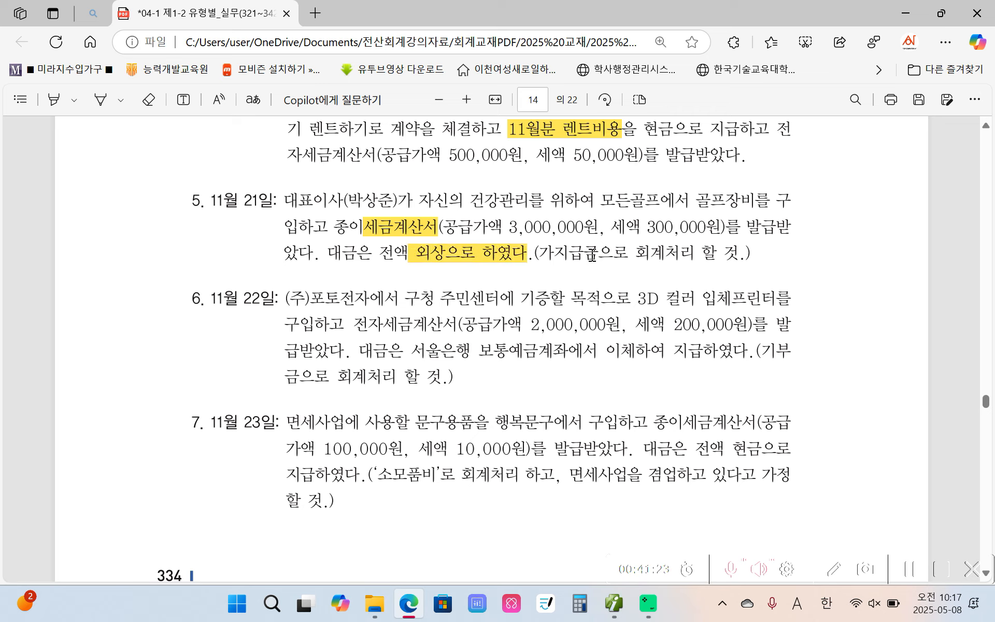
drag(535, 253, 591, 254)
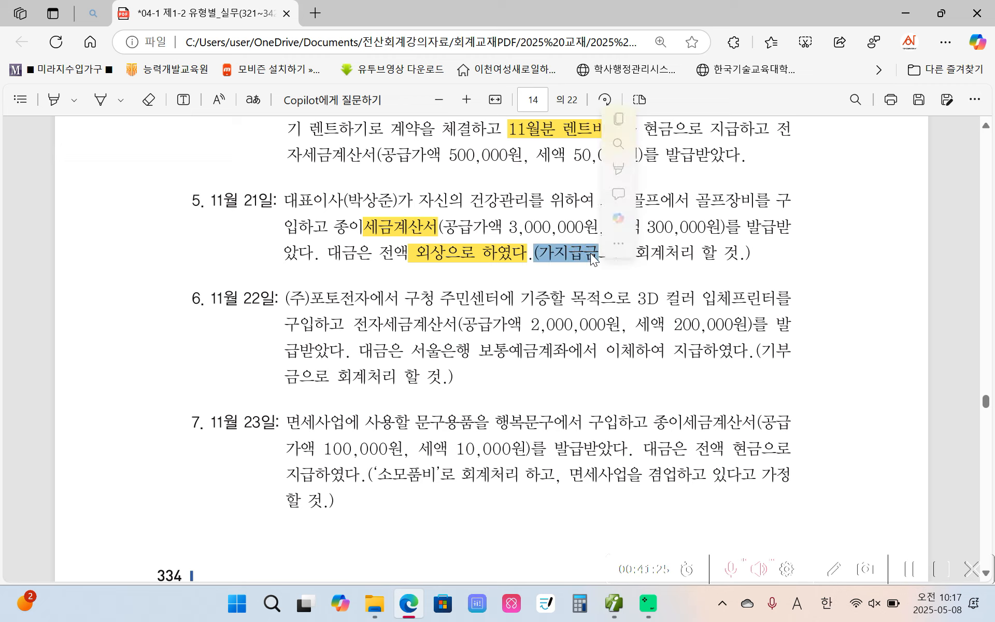
mouse_move(622, 169)
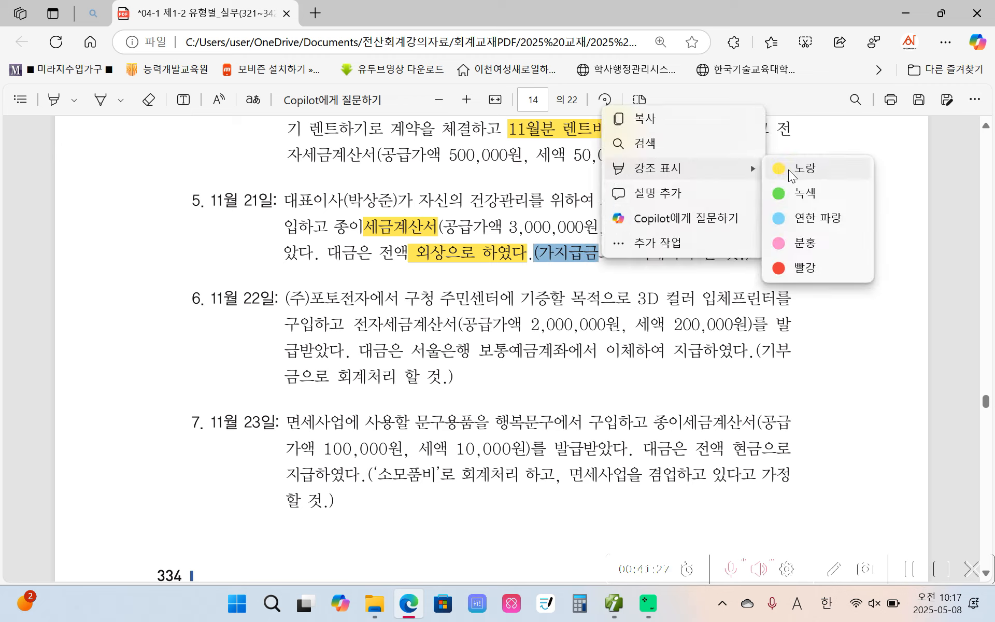
click(782, 171)
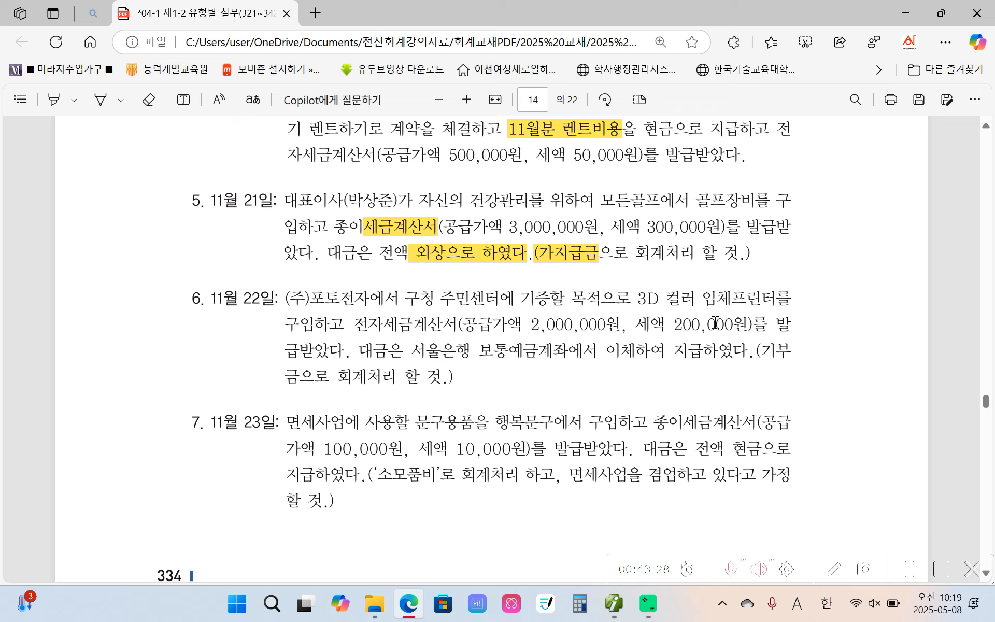
Circle 모든골프 and 세금계산서 in red on screen and underline the supply and tax amounts in the November 21 transaction
mouse_move(650, 207)
mouse_down()
mouse_move(666, 194)
mouse_move(664, 206)
mouse_up()
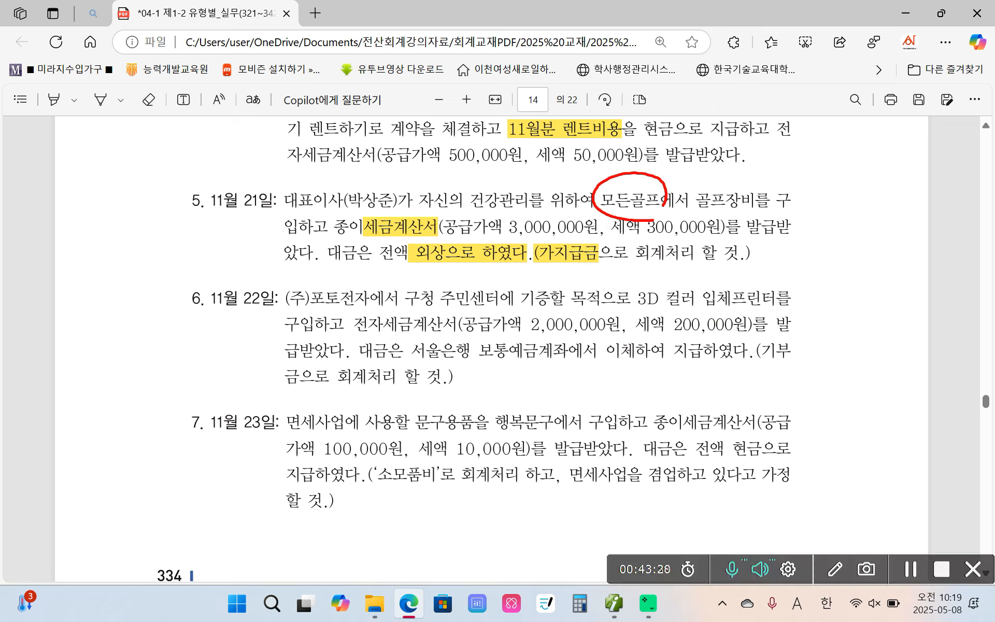
drag(463, 243, 750, 251)
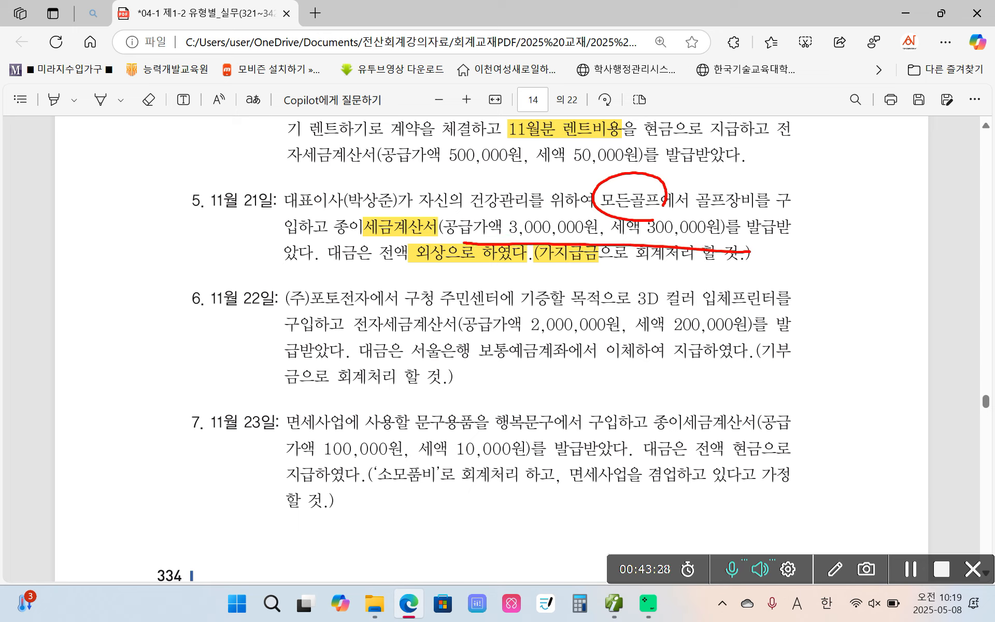
mouse_move(424, 232)
mouse_down()
mouse_move(408, 212)
mouse_move(415, 244)
mouse_up()
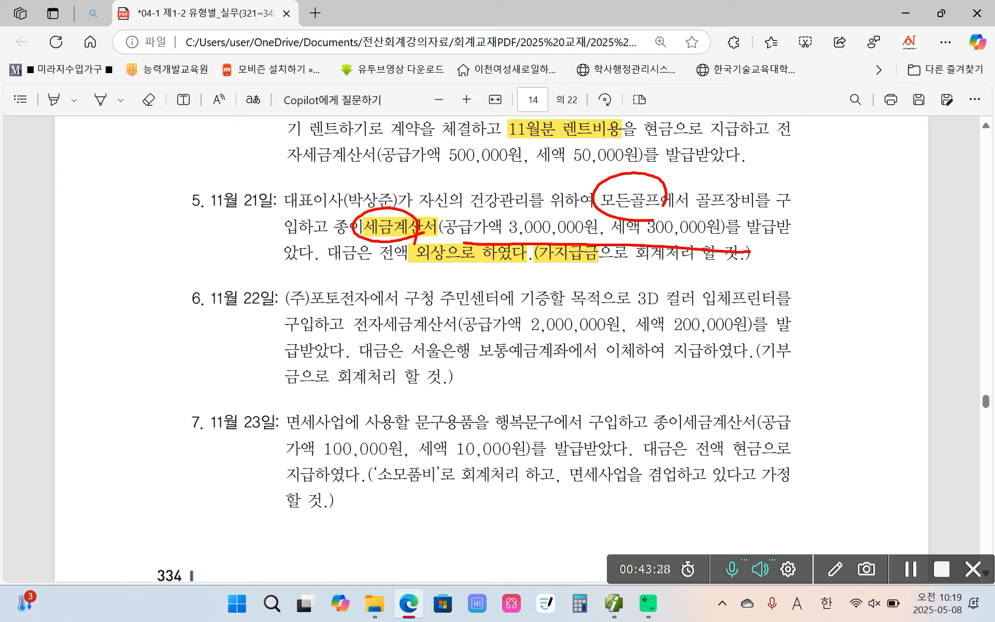
drag(572, 160, 614, 155)
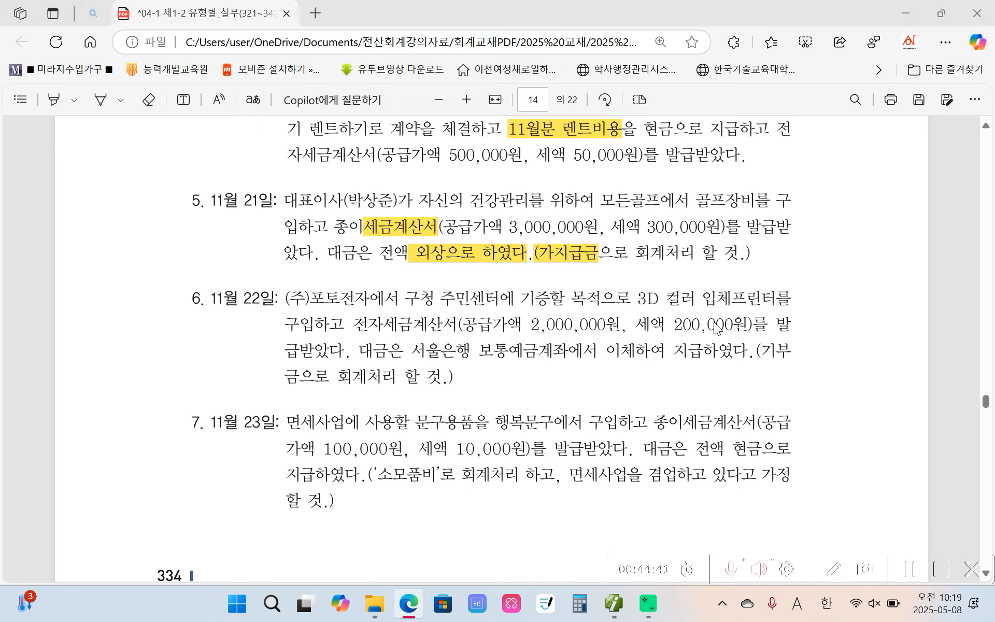
Switch back to the purchase/sales voucher entry and start a November 21 voucher of type 54 불공 with reason 2. 사업과 관련 없는 지출
click(614, 603)
click(223, 116)
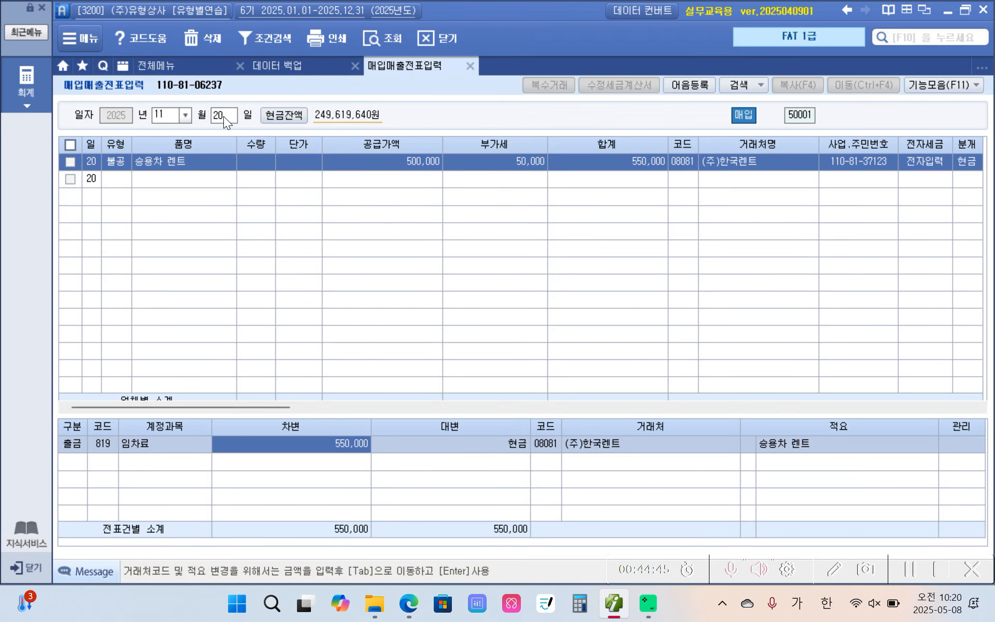
text(21)
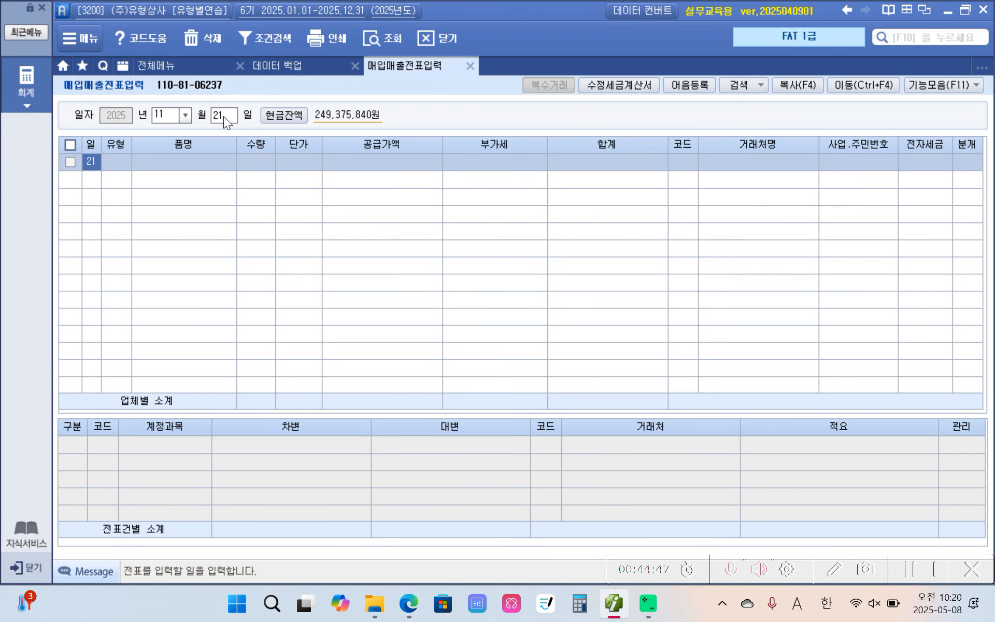
key(Return)
text(54)
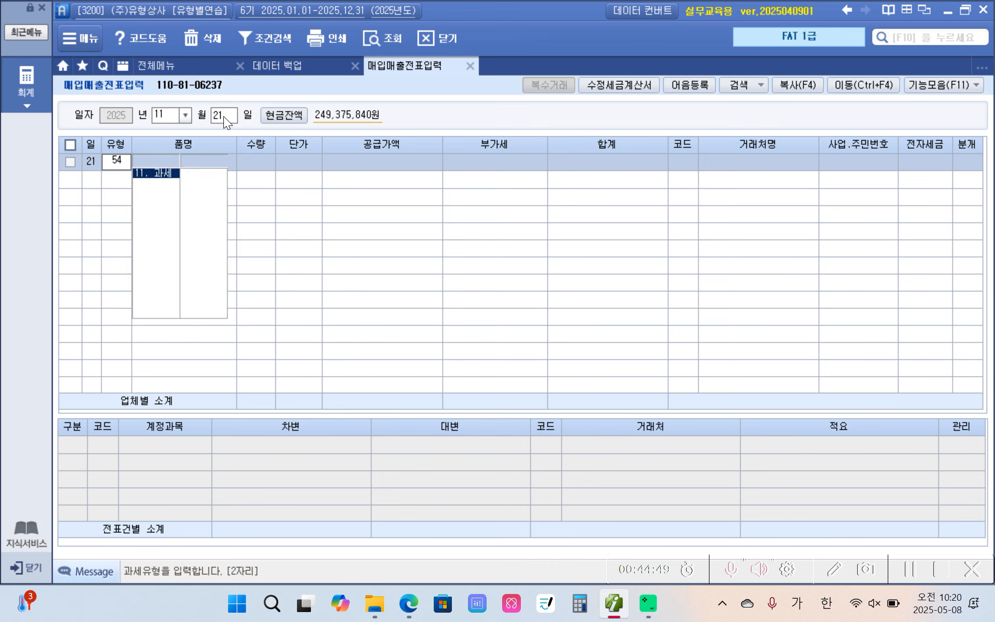
key(Return)
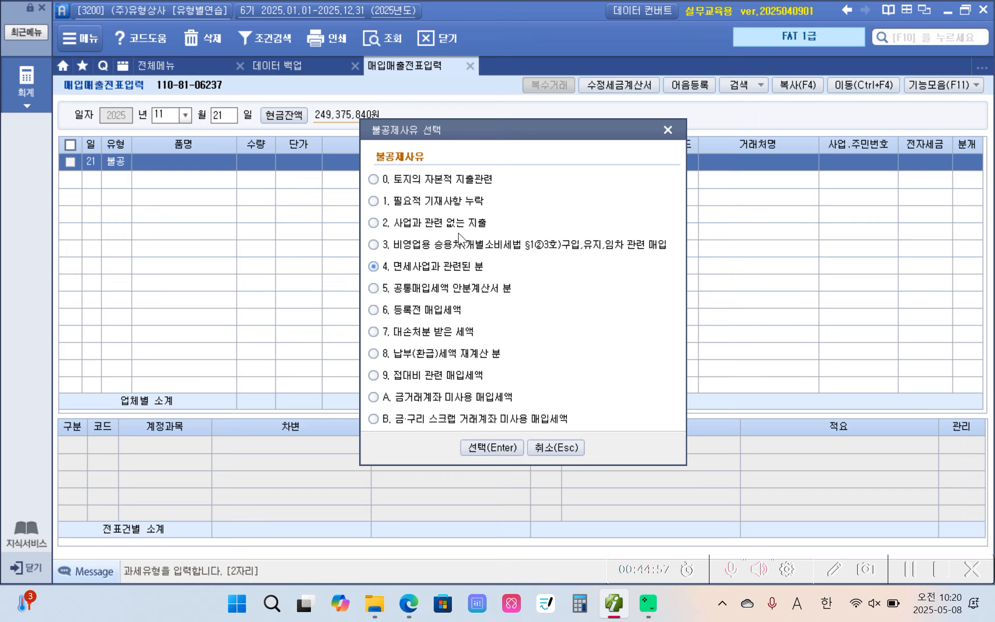
click(447, 226)
click(476, 446)
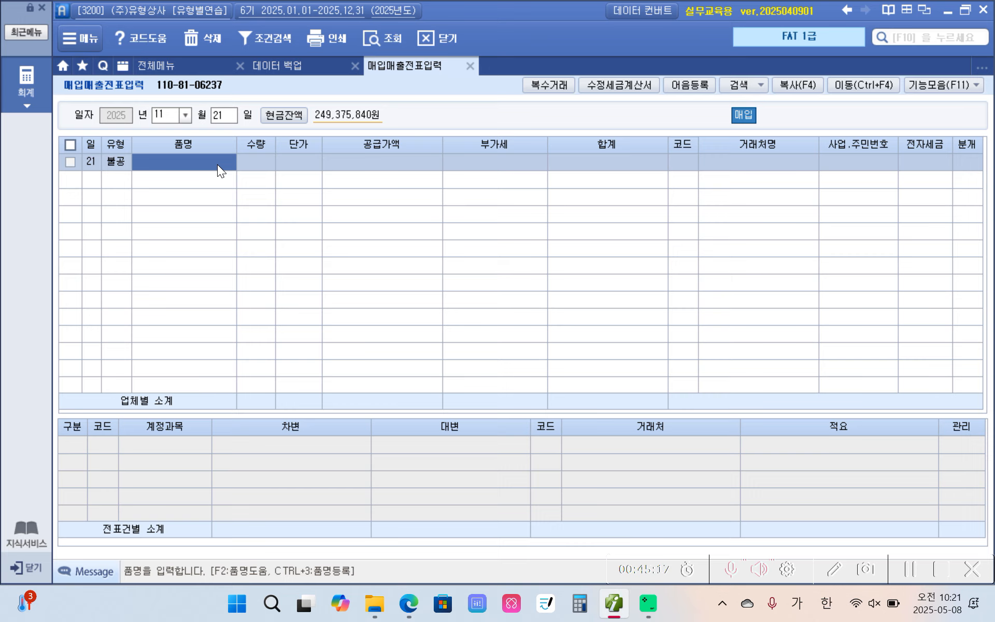
Enter 골프장비 as the item and 3,000,000 as the supply amount of the November 21 voucher
text(렌)
text(프장비)
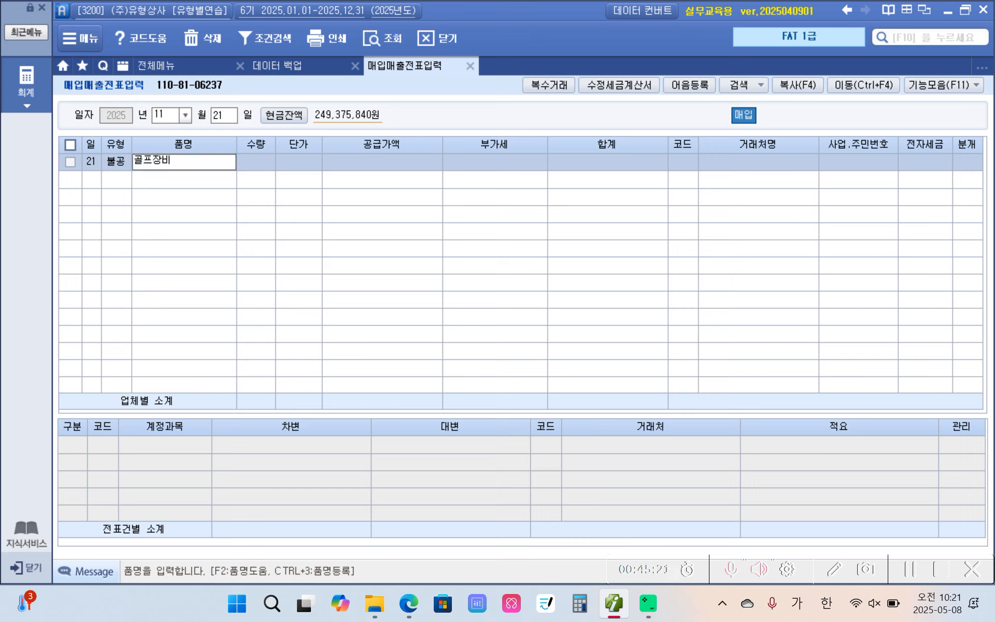
key(Return)
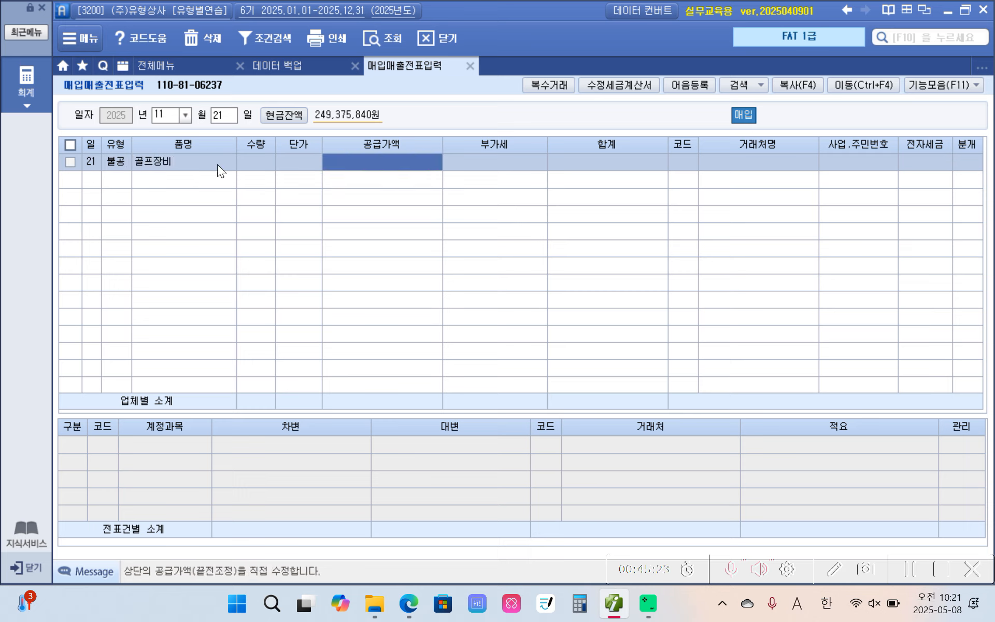
text(3000000)
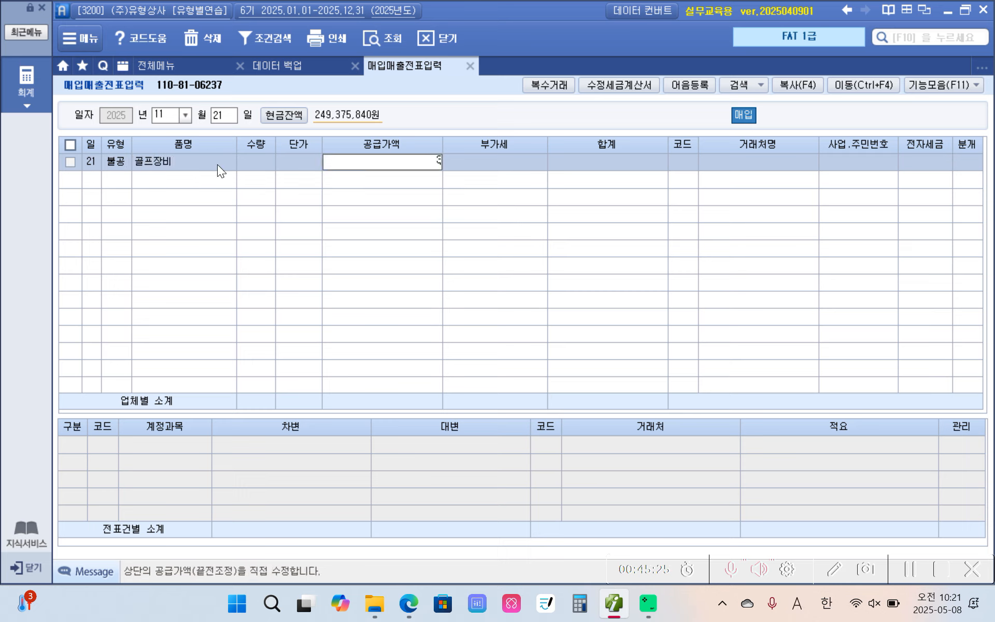
key(Return)
key(Return)
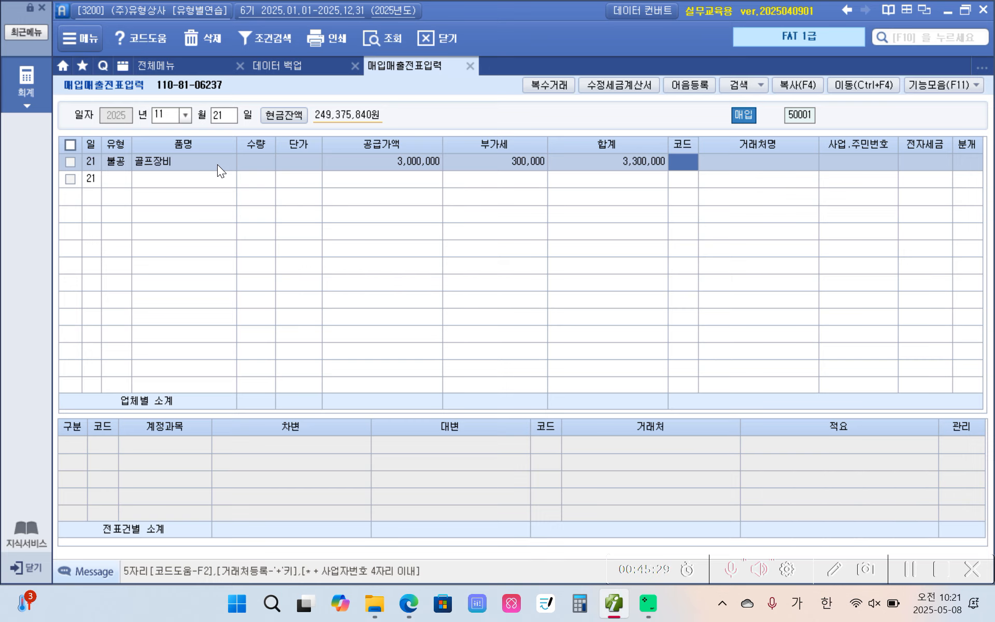
Set the November 21 voucher's vendor to 모든골프, leave the electronic invoice field blank, and set the journal type to 3 혼합
text(모델)
key(Return)
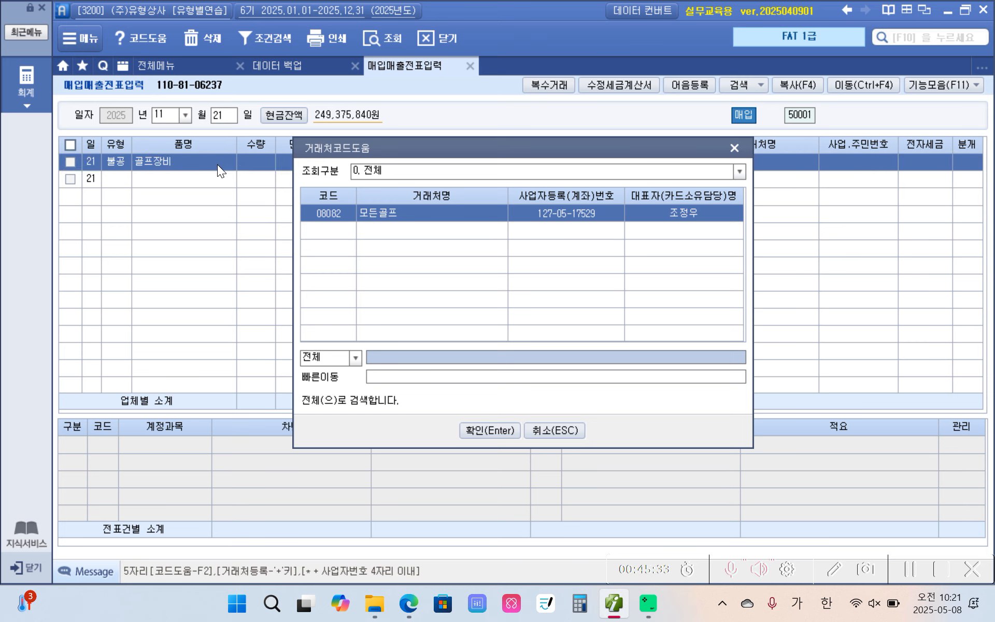
key(Return)
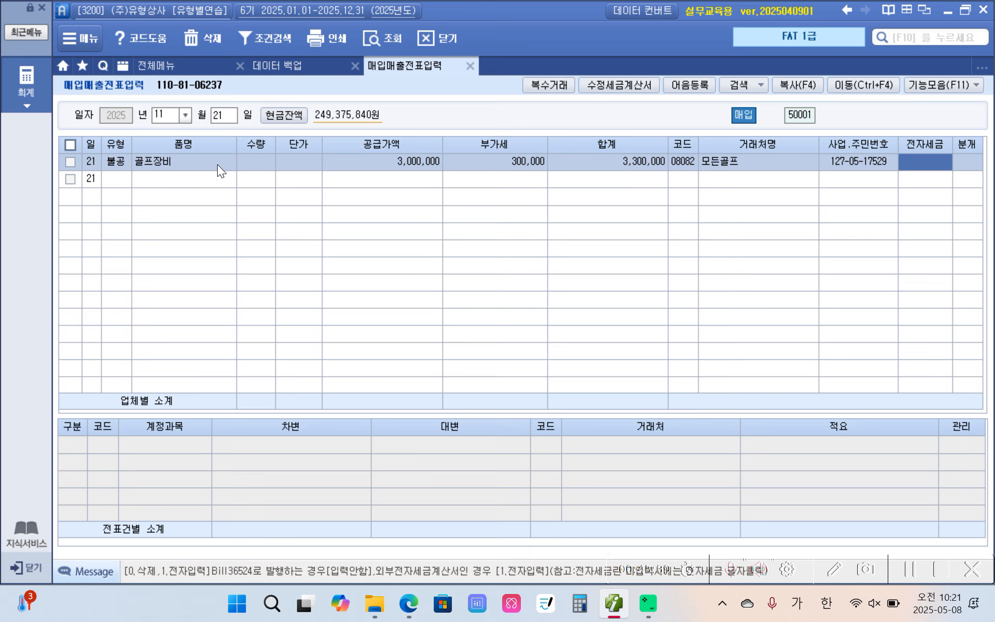
key(Return)
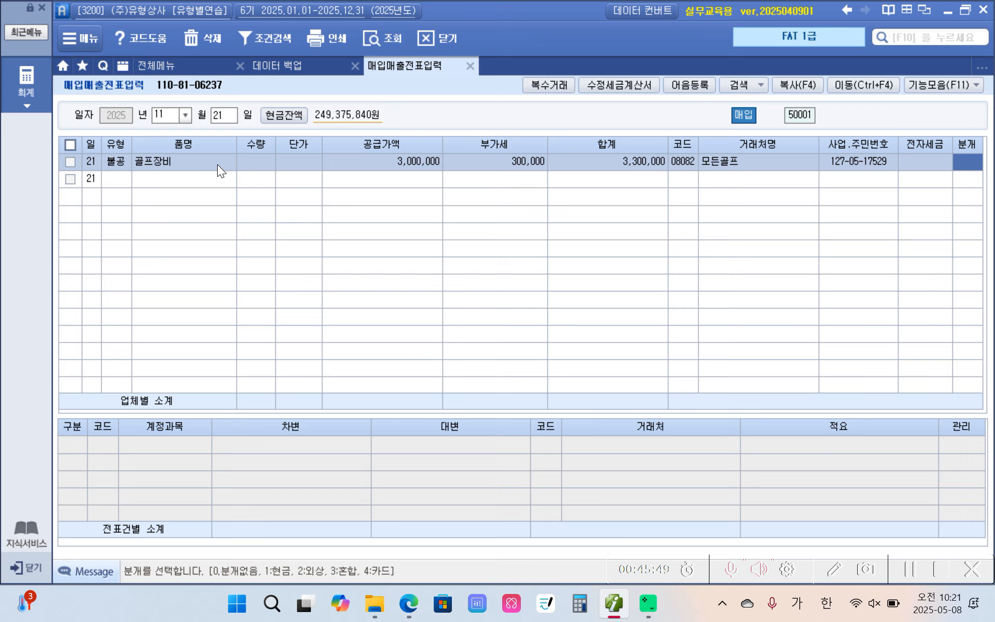
text(3)
key(Return)
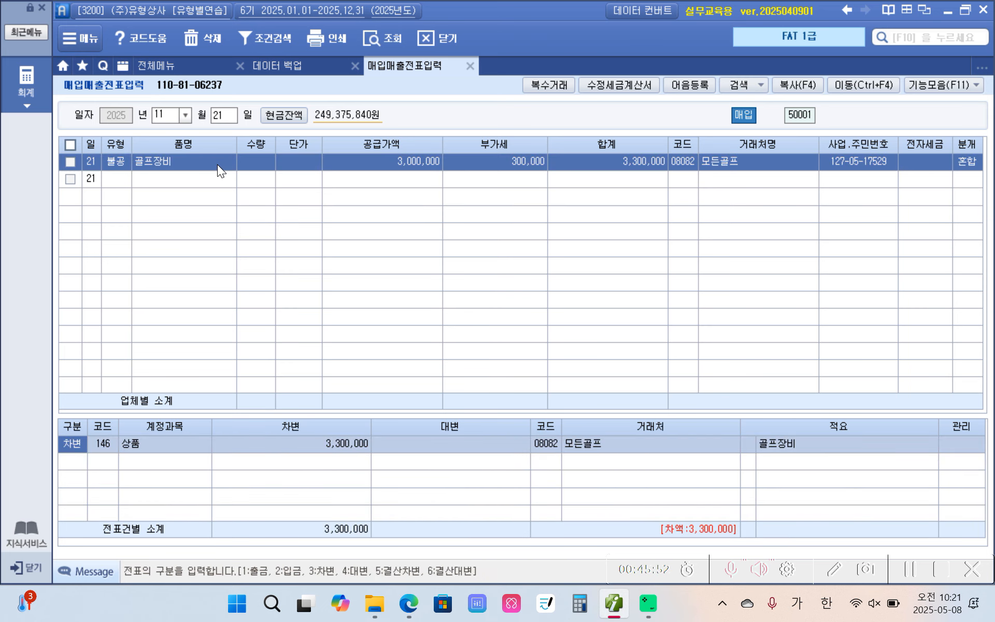
Set the debit line's account to 134 가지급금 and its counterparty to the representative director
key(Return)
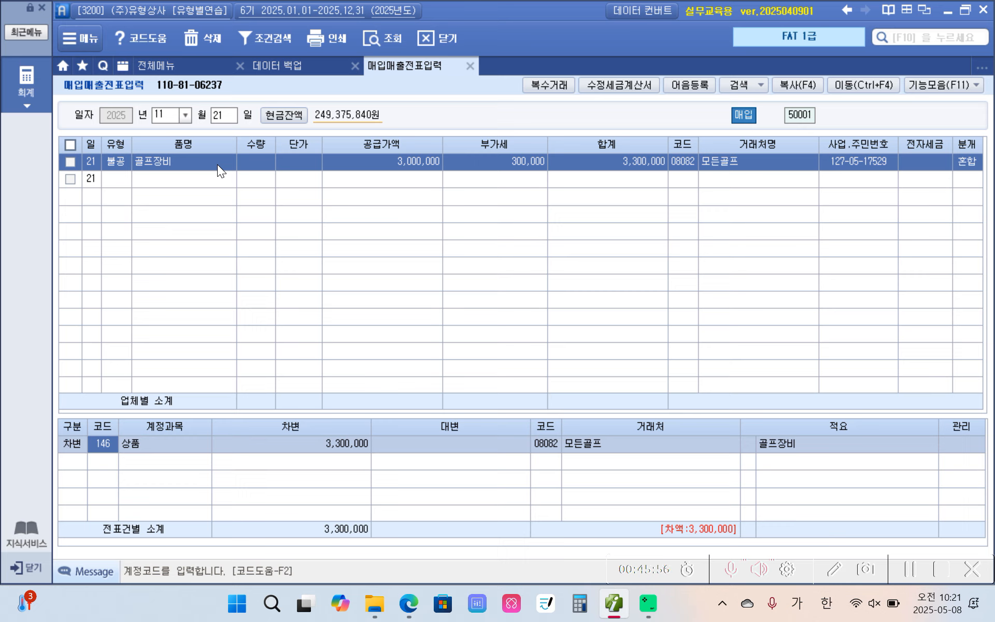
text(갖ㅣ)
key(Return)
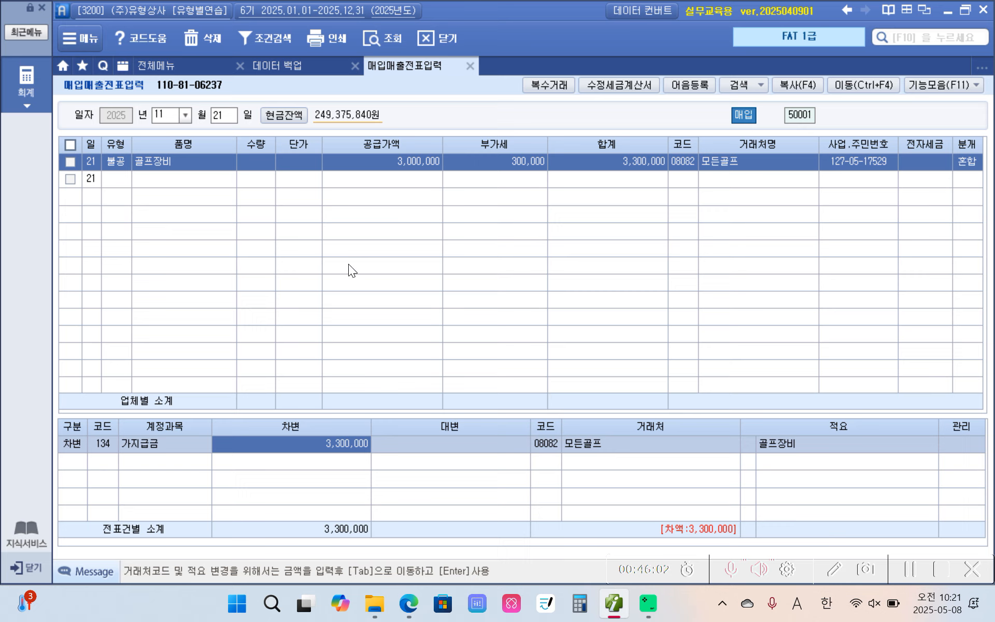
click(546, 444)
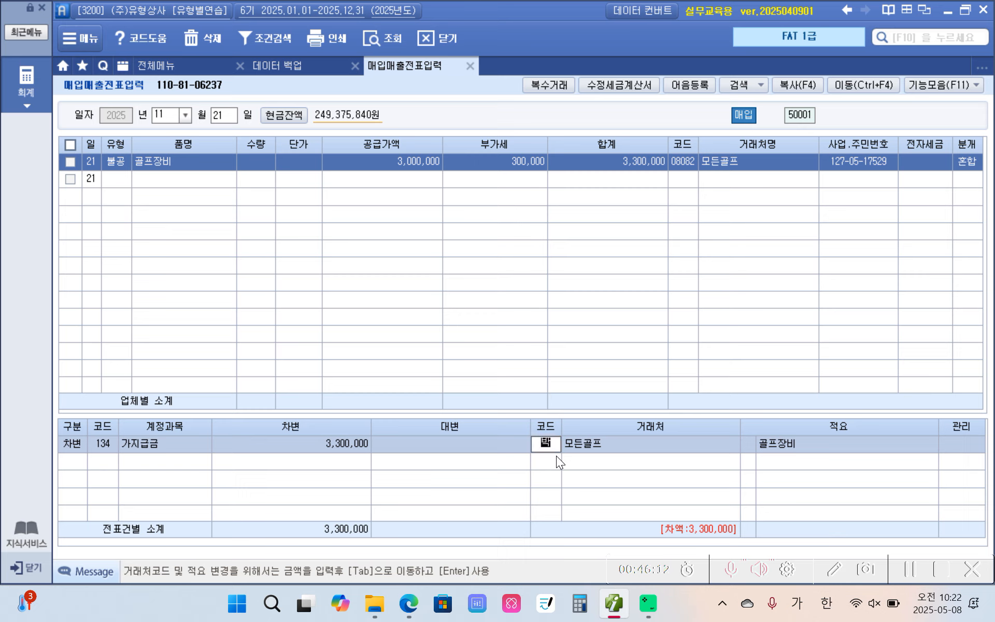
key(Return)
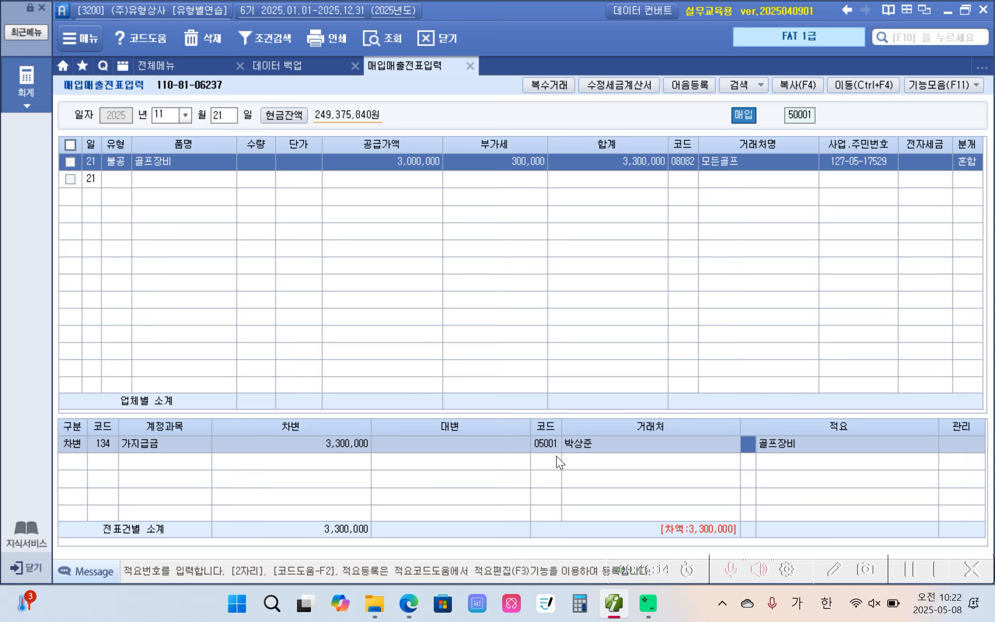
Add a credit line with account 253 미지급금 and an amount of 3,300,000 for 모든골프
click(84, 468)
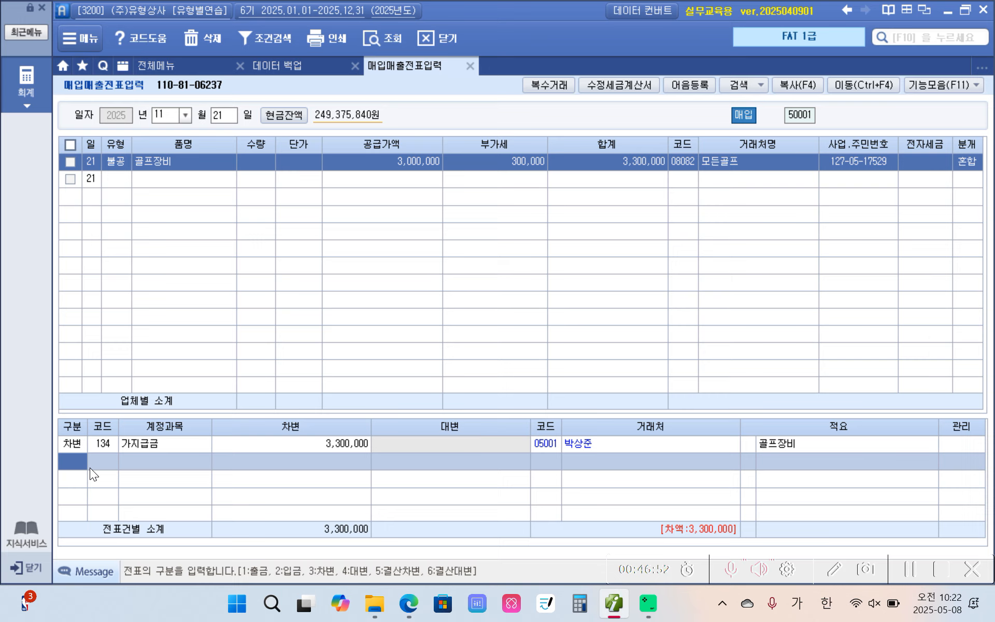
text(4)
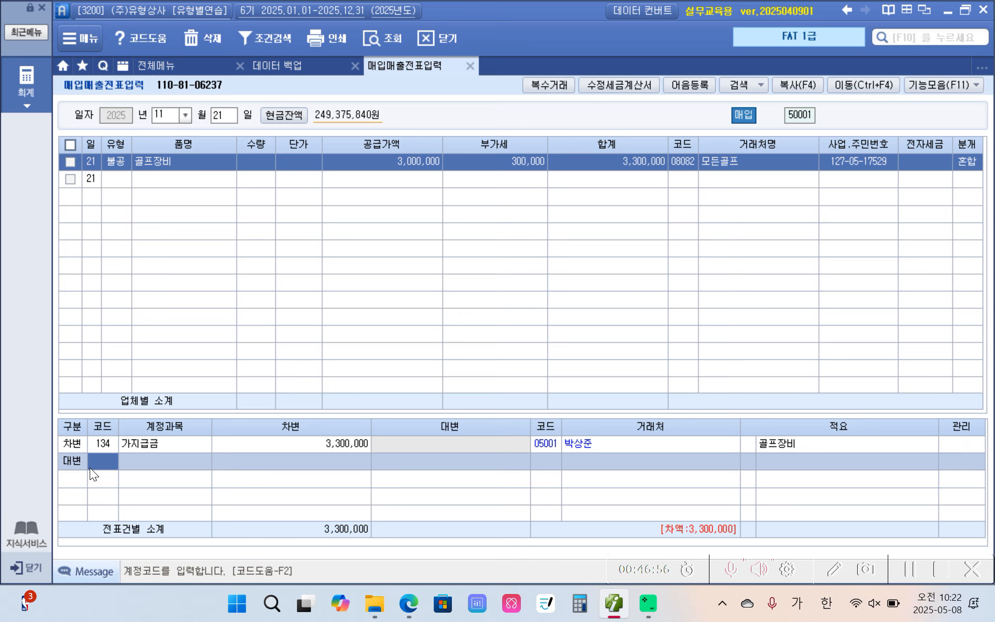
text(253)
key(Return)
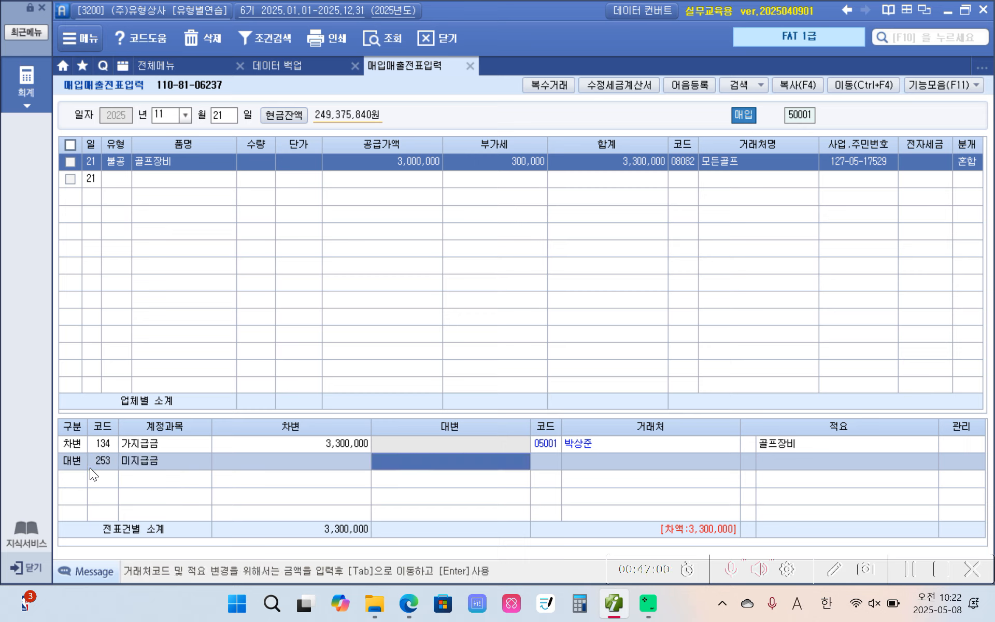
text(3,300)
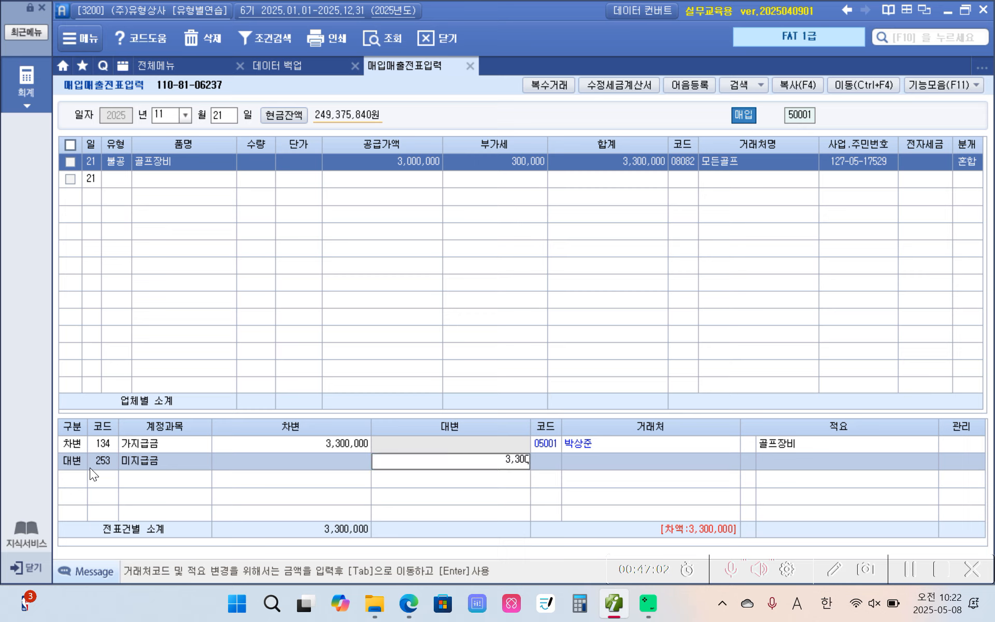
text(,000)
key(Return)
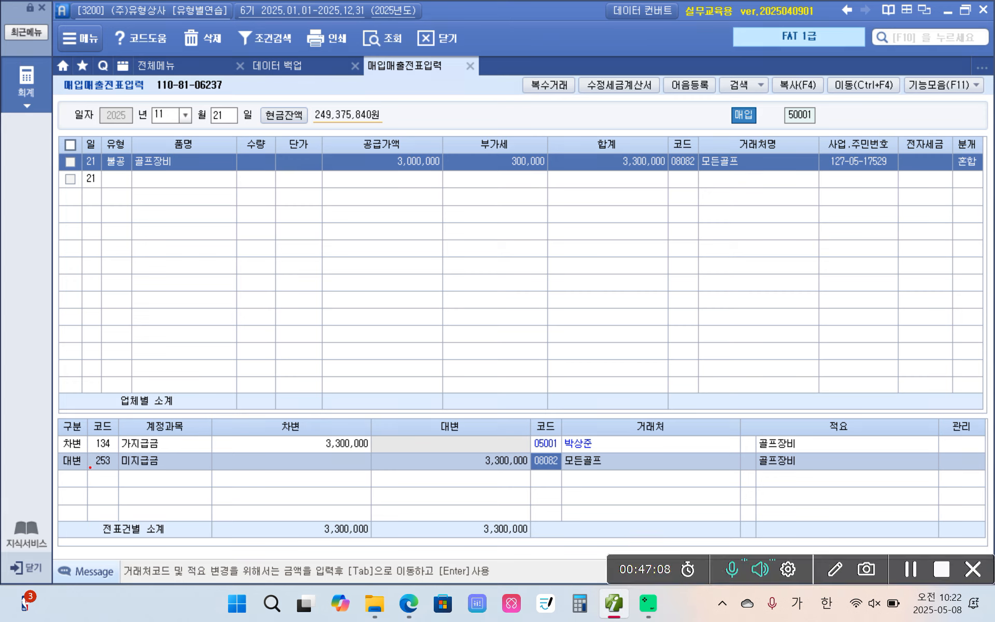
Draw on-screen pen marks linking the voucher's vendor 모든골프 to 모든골프 in the credit line
mouse_move(574, 490)
mouse_down()
mouse_move(551, 483)
mouse_move(593, 502)
mouse_up()
mouse_move(752, 188)
mouse_down()
mouse_move(709, 137)
mouse_move(738, 186)
mouse_up()
mouse_move(735, 213)
mouse_down()
mouse_move(737, 243)
mouse_move(622, 474)
mouse_move(635, 483)
mouse_move(615, 479)
mouse_up()
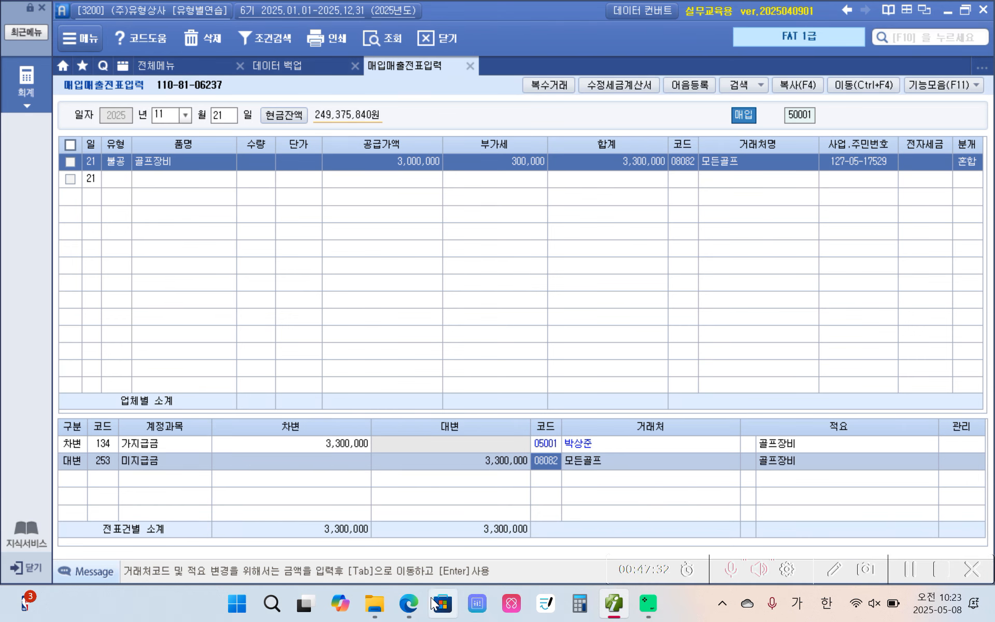
Switch to the PDF textbook and highlight 에 기증할 목적으로 and (기부금으 in yellow in the November 22 transaction
click(409, 602)
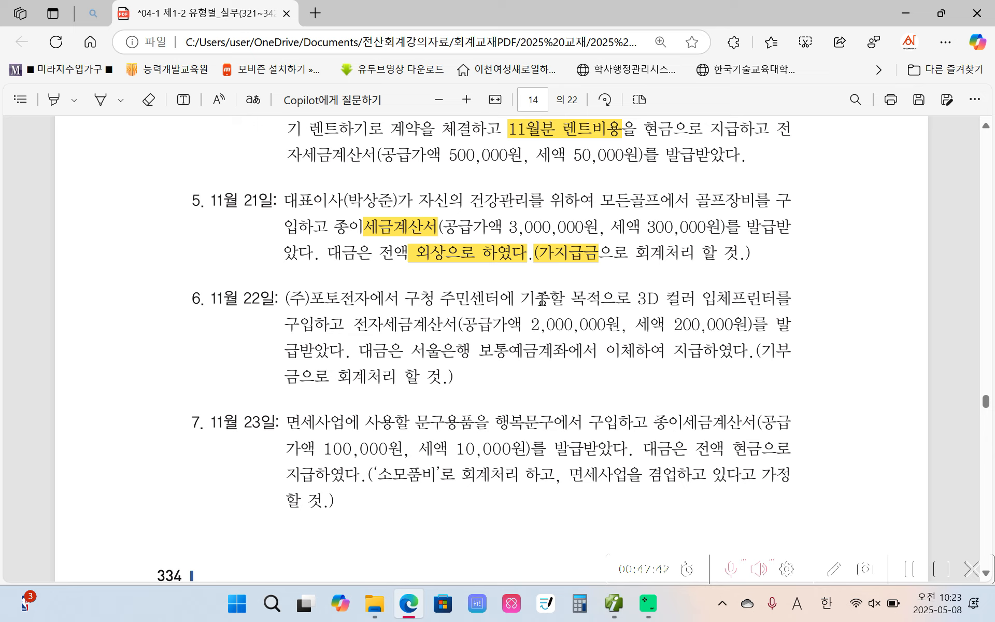
drag(500, 299, 620, 294)
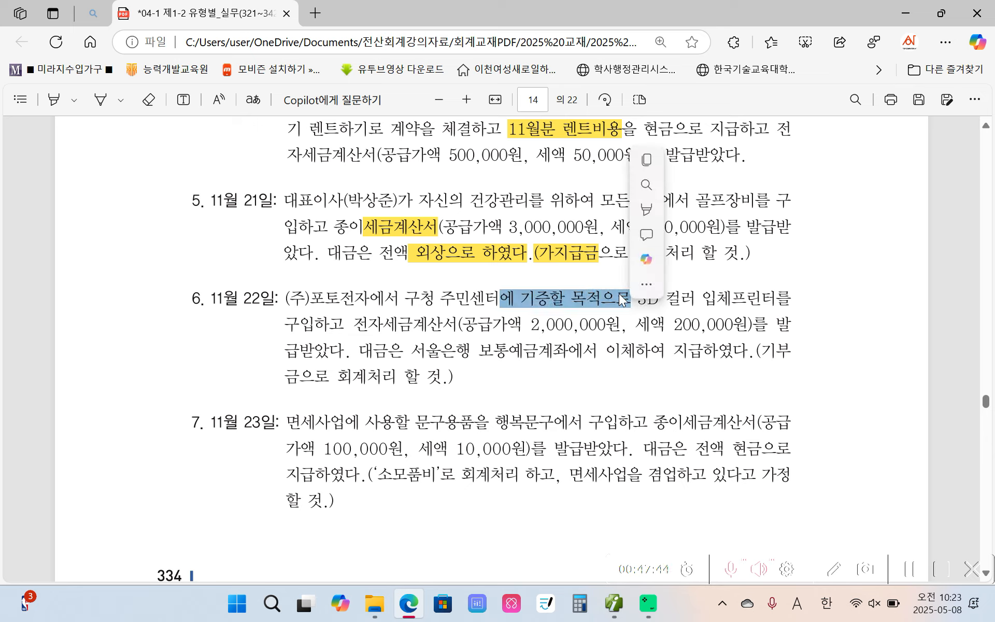
mouse_move(651, 211)
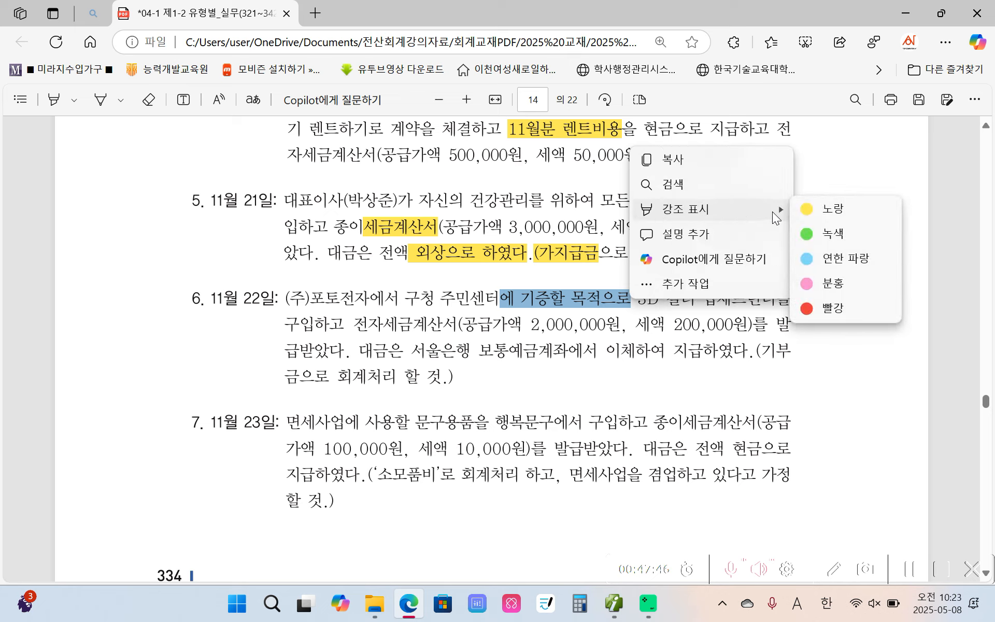
click(811, 210)
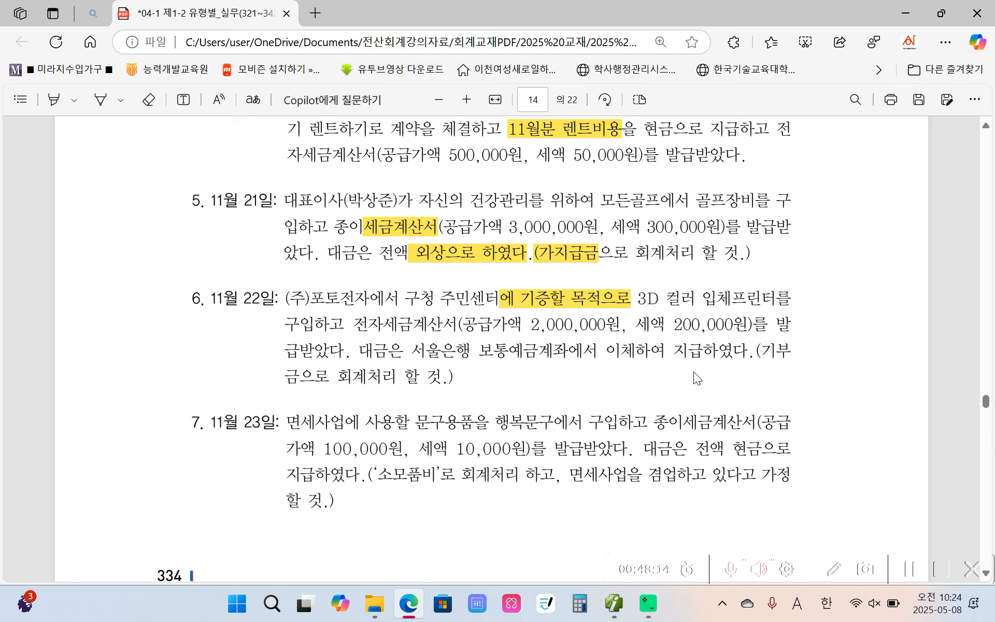
drag(760, 351, 301, 376)
mouse_move(328, 265)
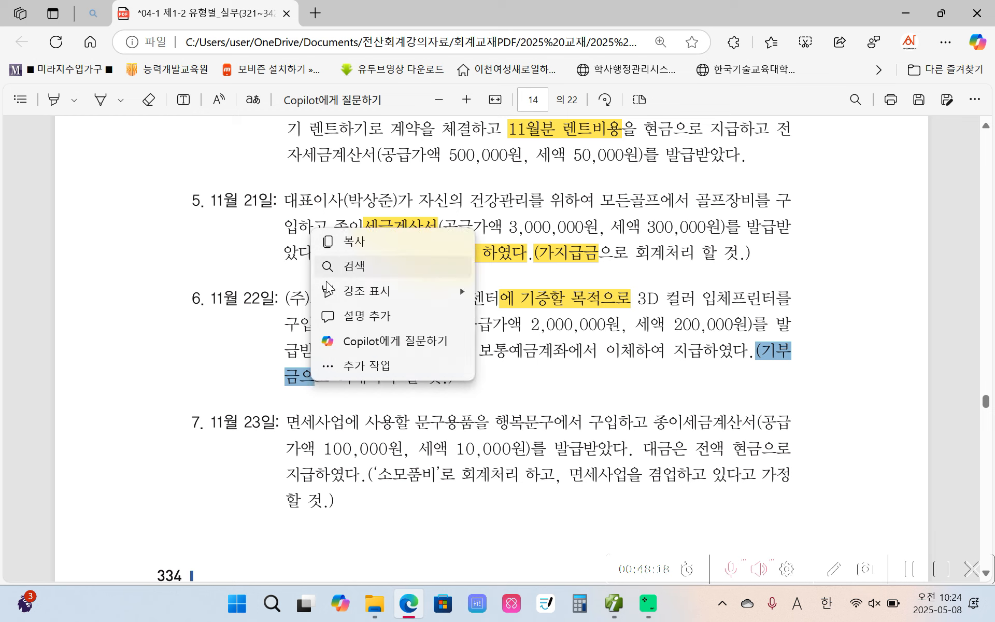
mouse_move(393, 291)
click(510, 293)
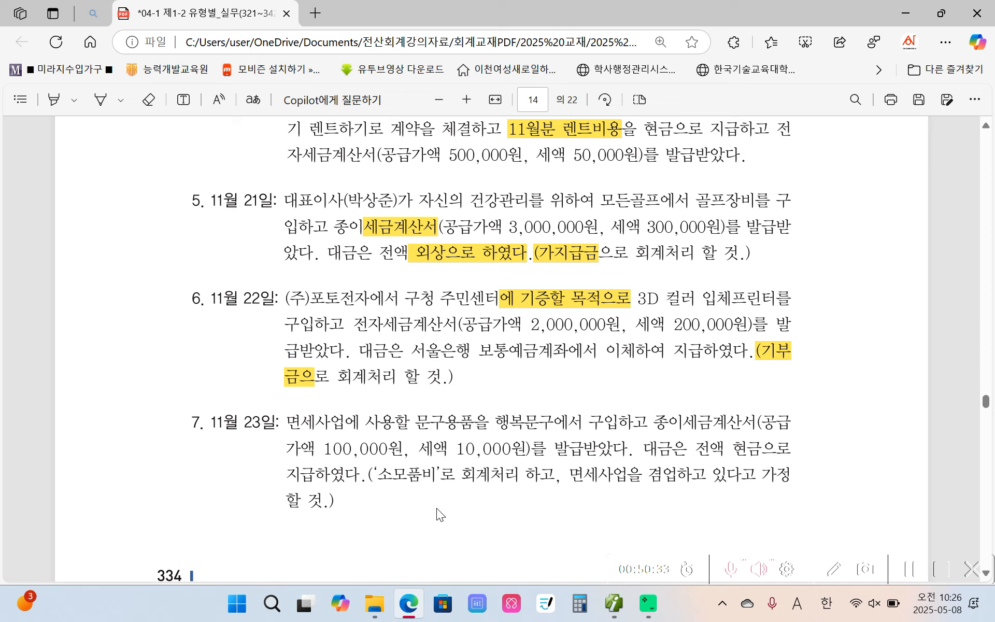
Switch to the accounting program and set the voucher entry date to November 22
click(612, 607)
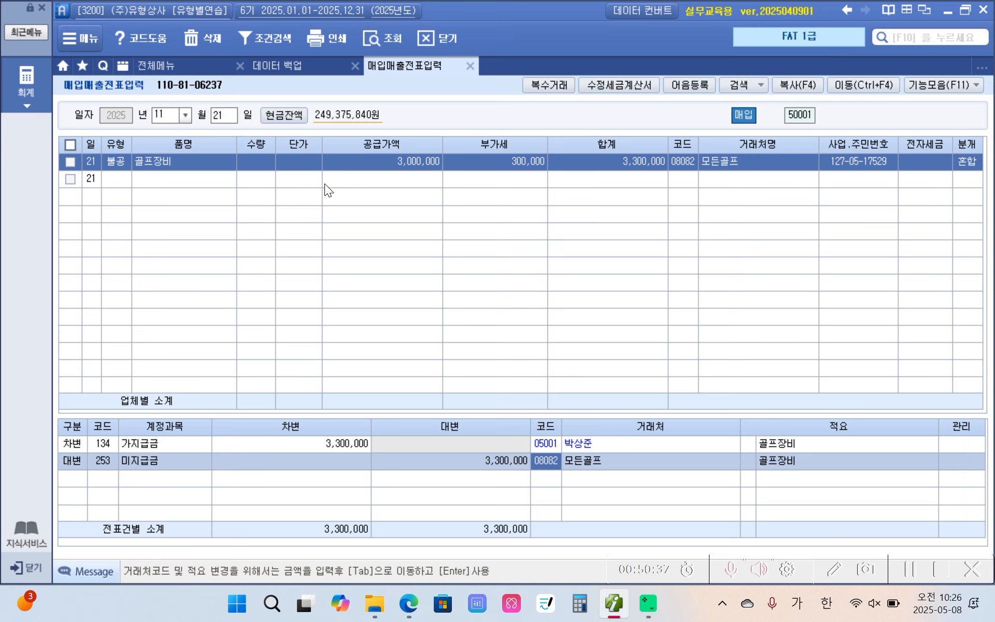
click(220, 113)
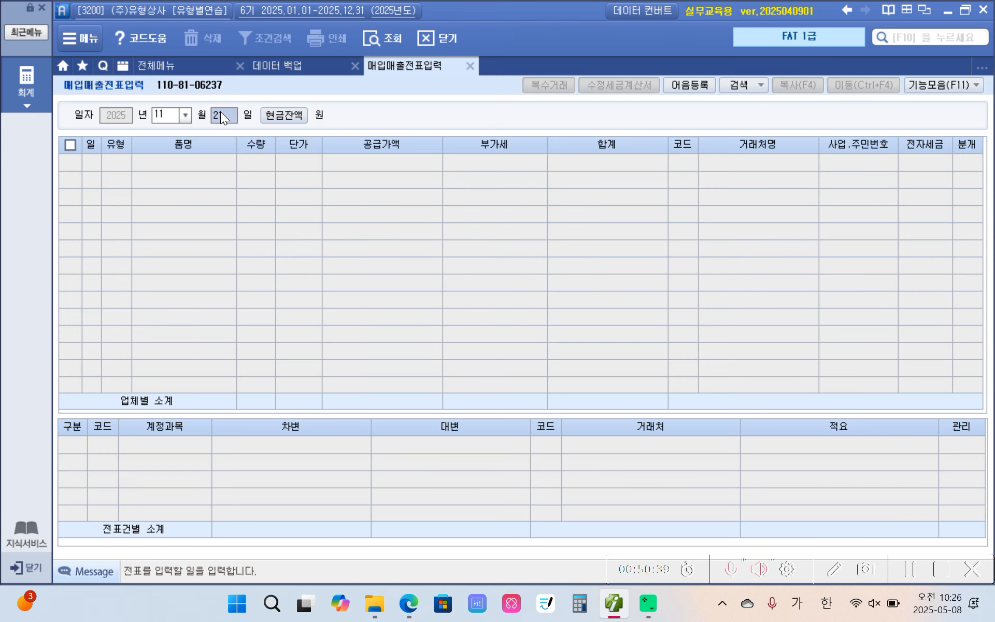
text(22)
key(Return)
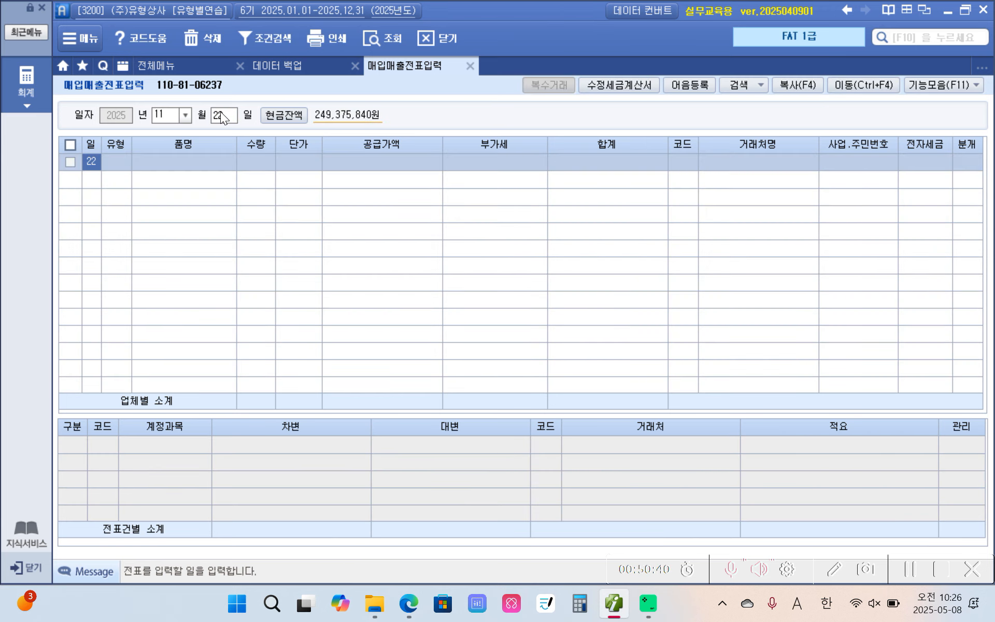
Set the voucher type to 54 불공 with non-deduction reason 2. 사업과 관련 없는 지출
key(Return)
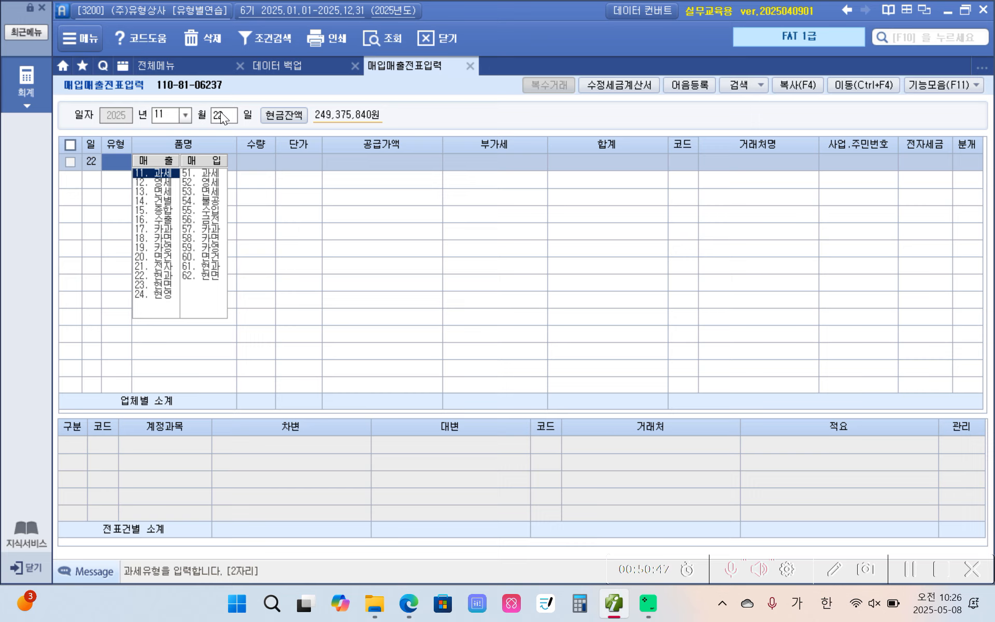
text(54)
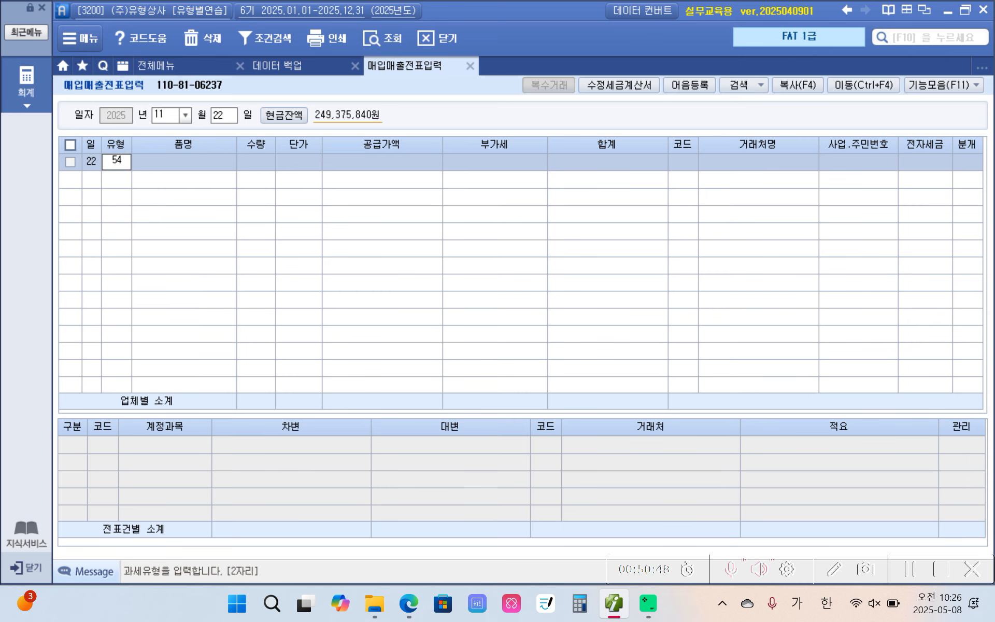
key(Return)
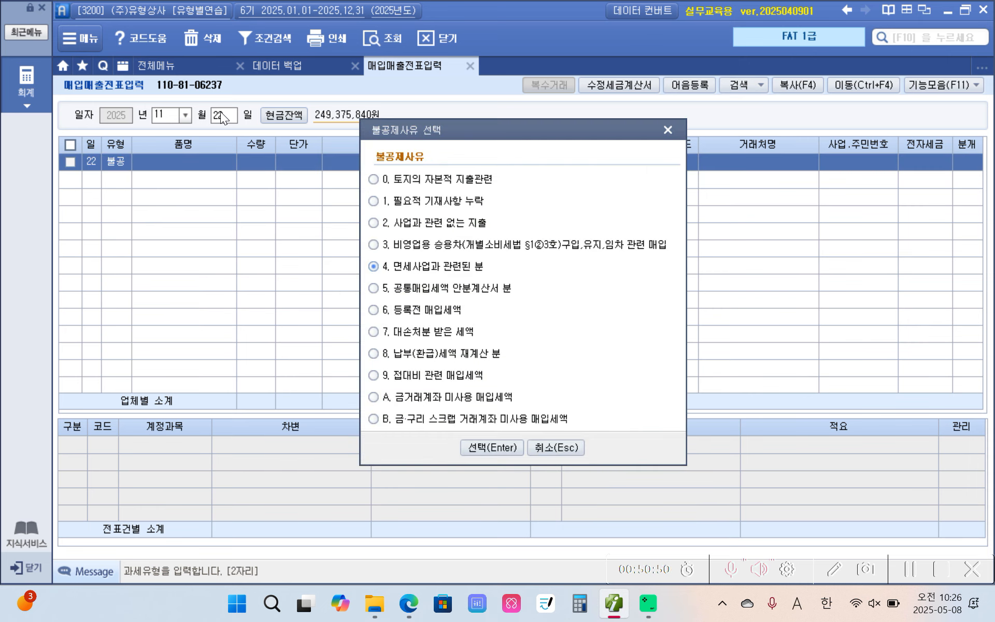
click(374, 223)
click(480, 443)
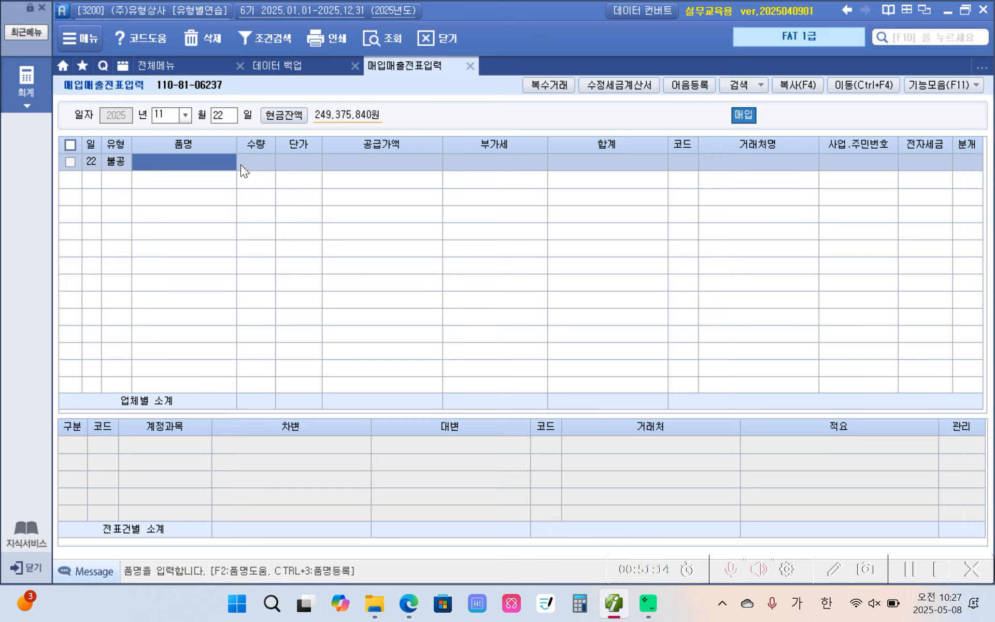
Enter 프린터 as the item with a supply amount of 2,000,000, leaving quantity and unit price blank
text(프린터)
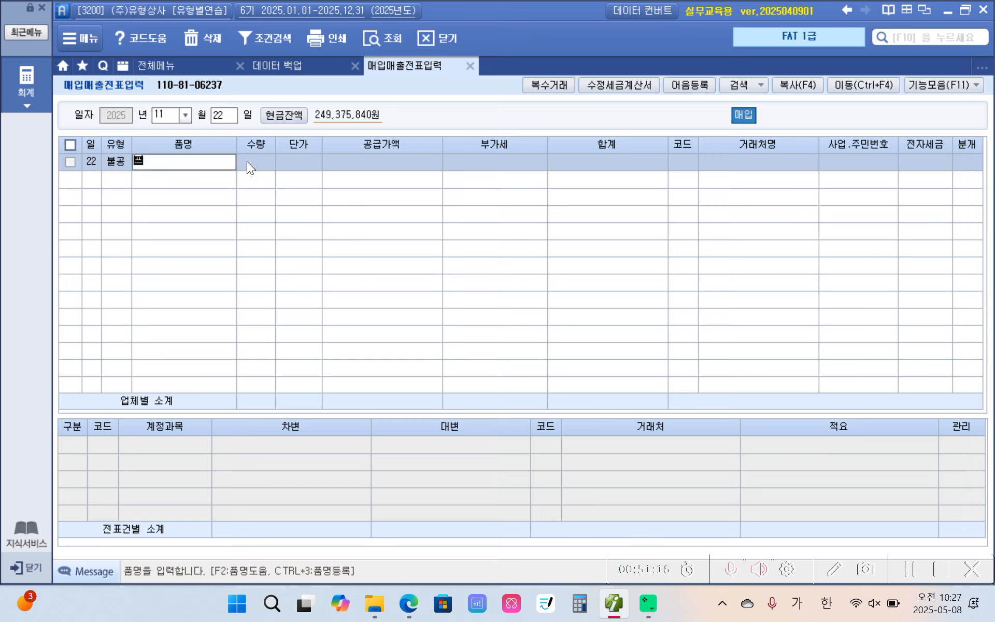
key(Return)
key(Return)
key(Return)
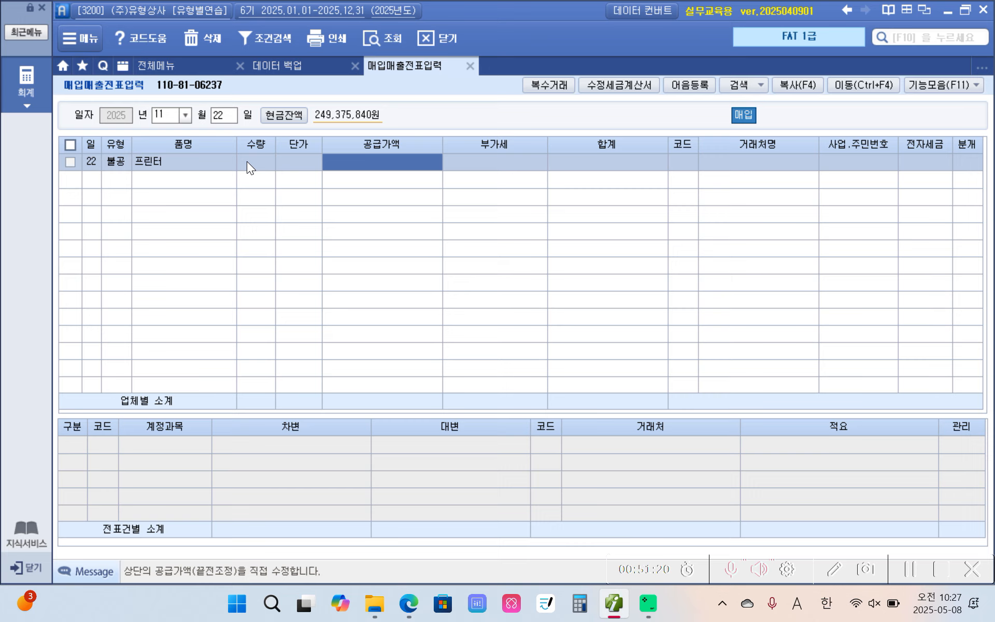
text(2000000)
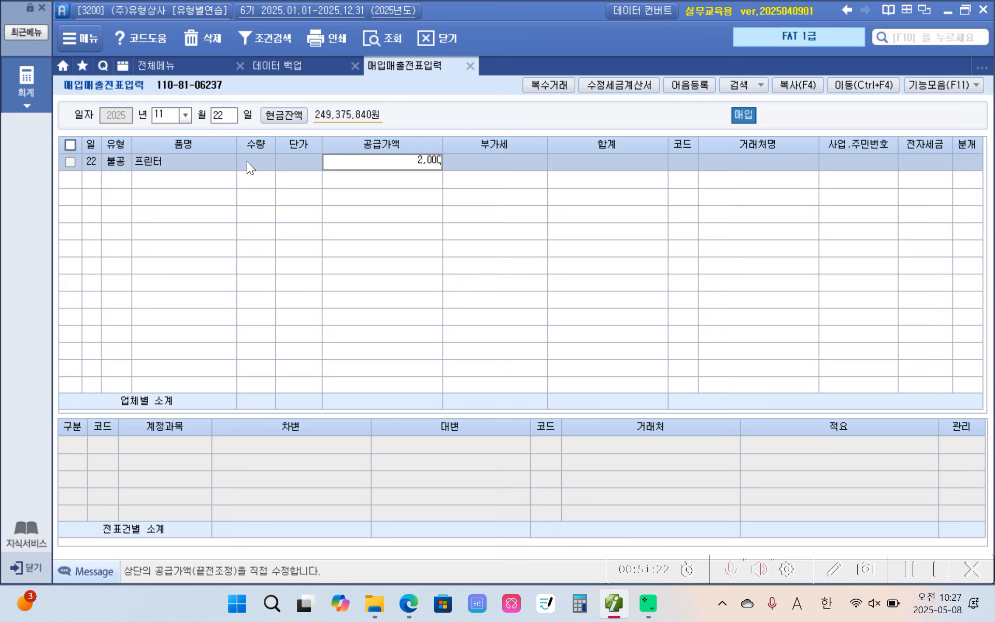
key(Return)
key(Return)
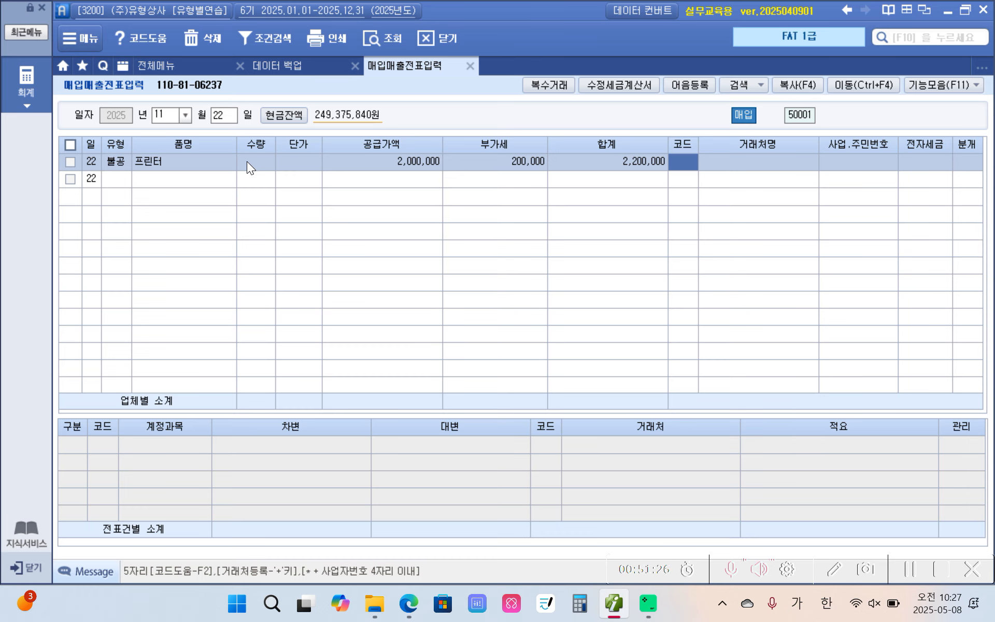
Look up 포토 and set (주)포토전자 as the voucher's vendor
text(글)
text(토)
key(Return)
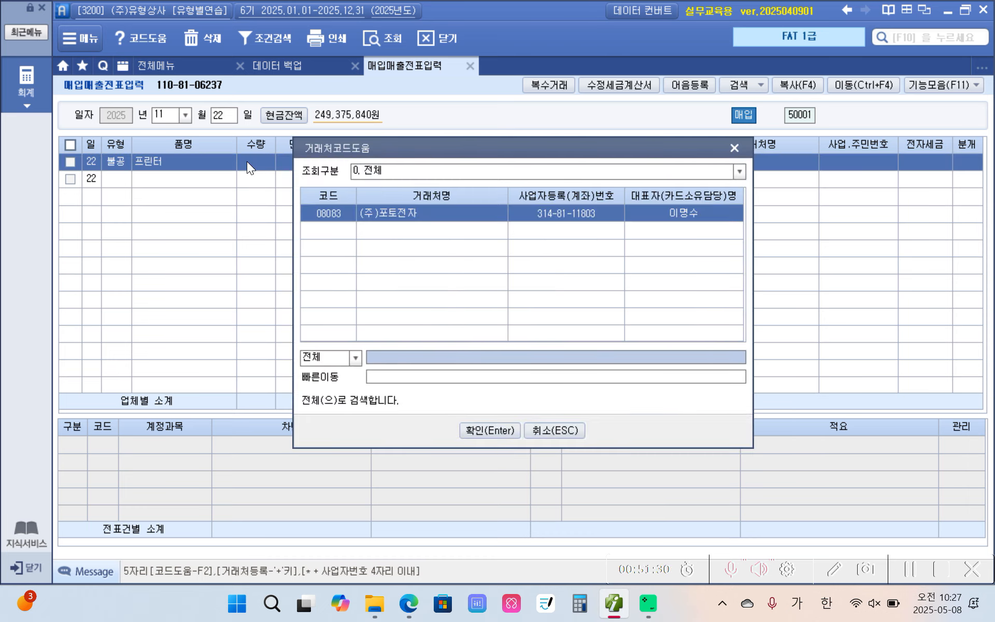
key(Return)
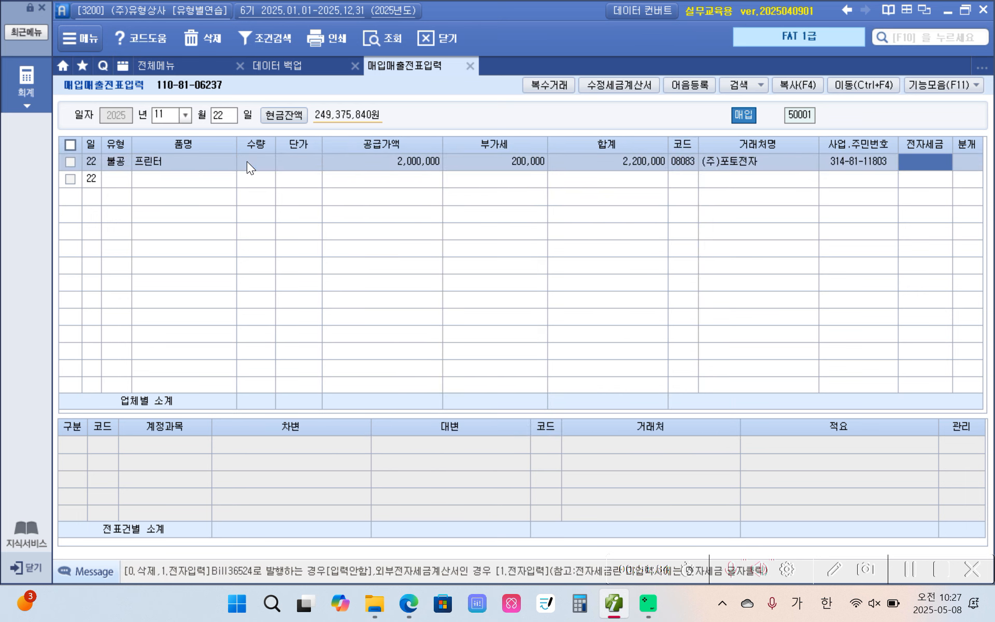
Mark the tax invoice as 전자입력 and set the journal type to 혼합
key(1)
key(Return)
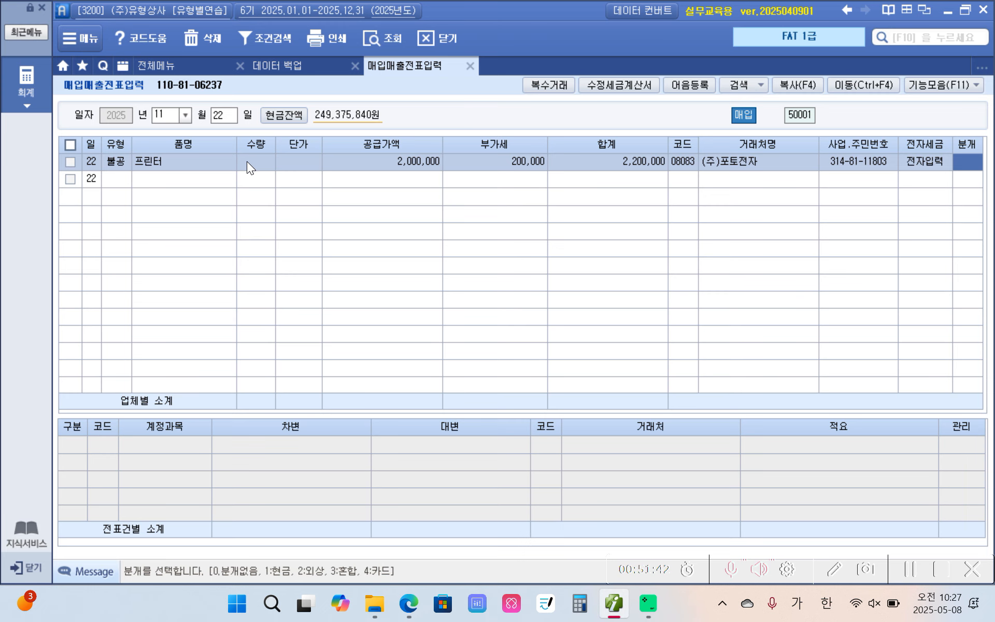
text(3)
key(Return)
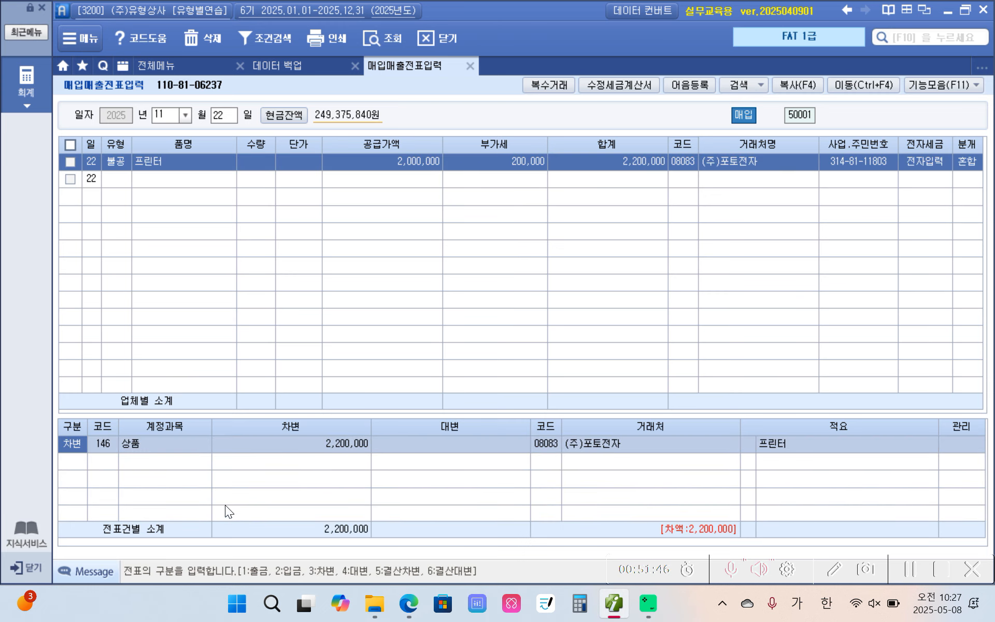
Set the debit line's account to 933 기부금
click(103, 446)
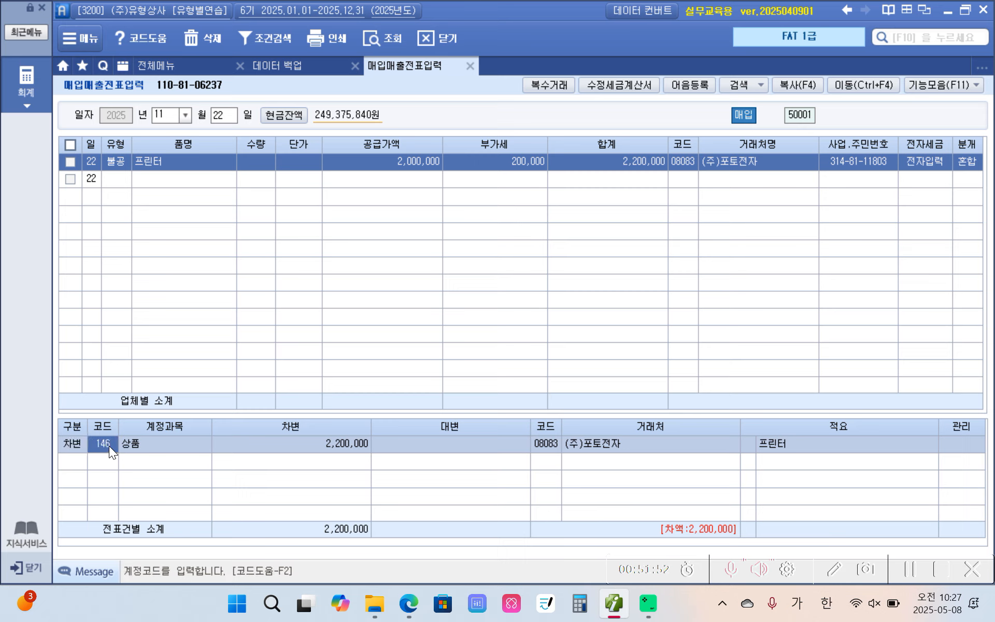
text(기ㅂㅜ)
key(Return)
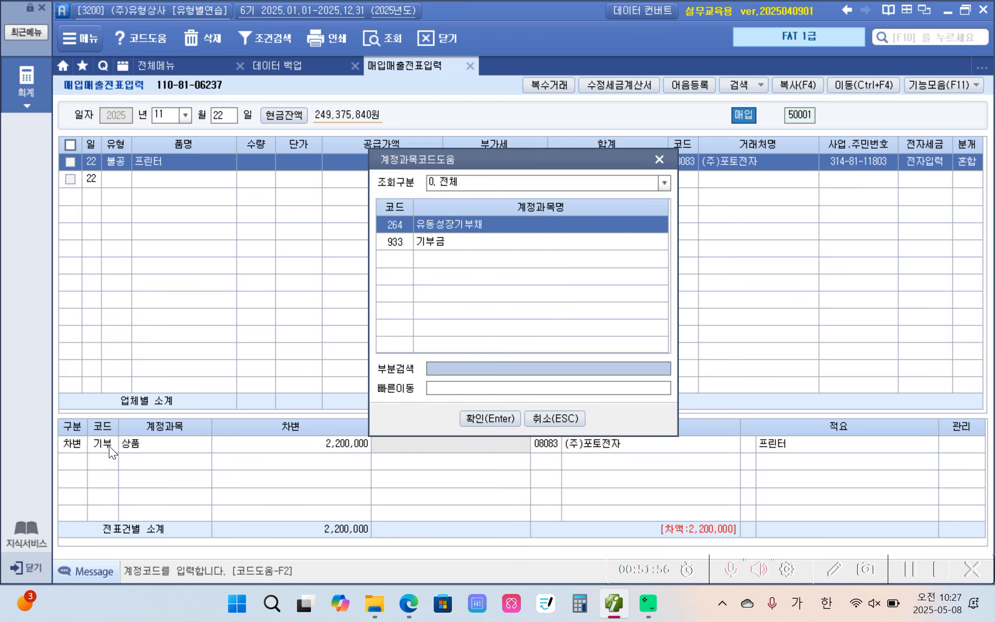
key(Down)
key(Return)
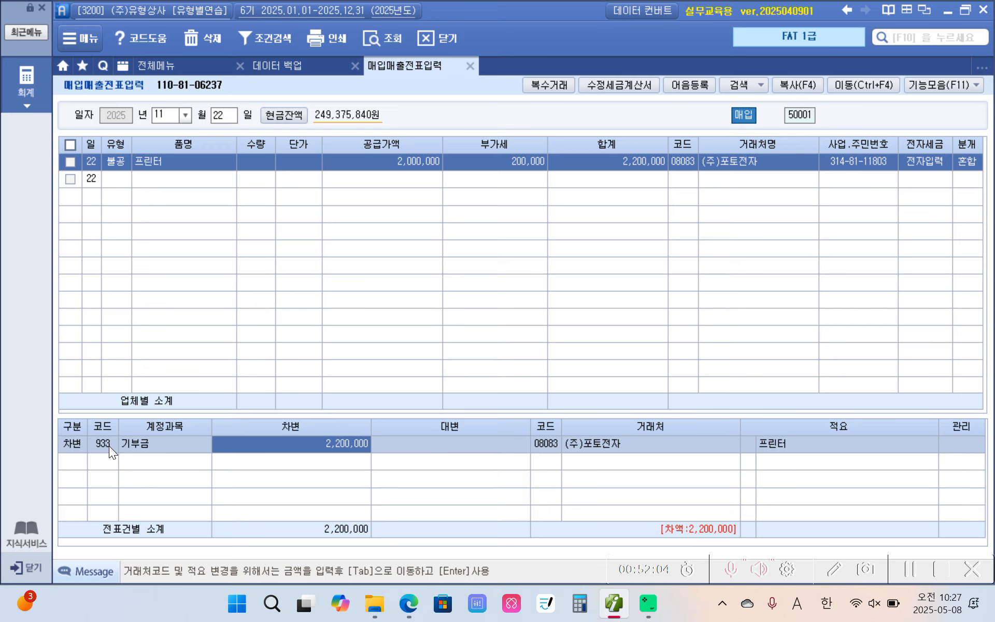
Add a credit line with account 103 보통예금 and an amount of 2,200,000
click(77, 461)
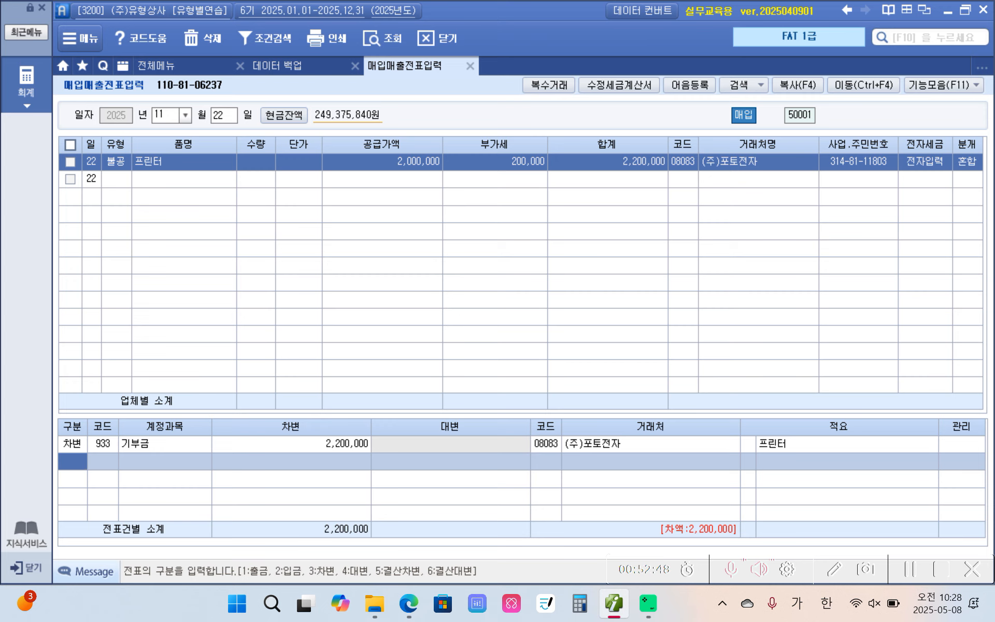
text(4)
key(Return)
text(103)
key(Return)
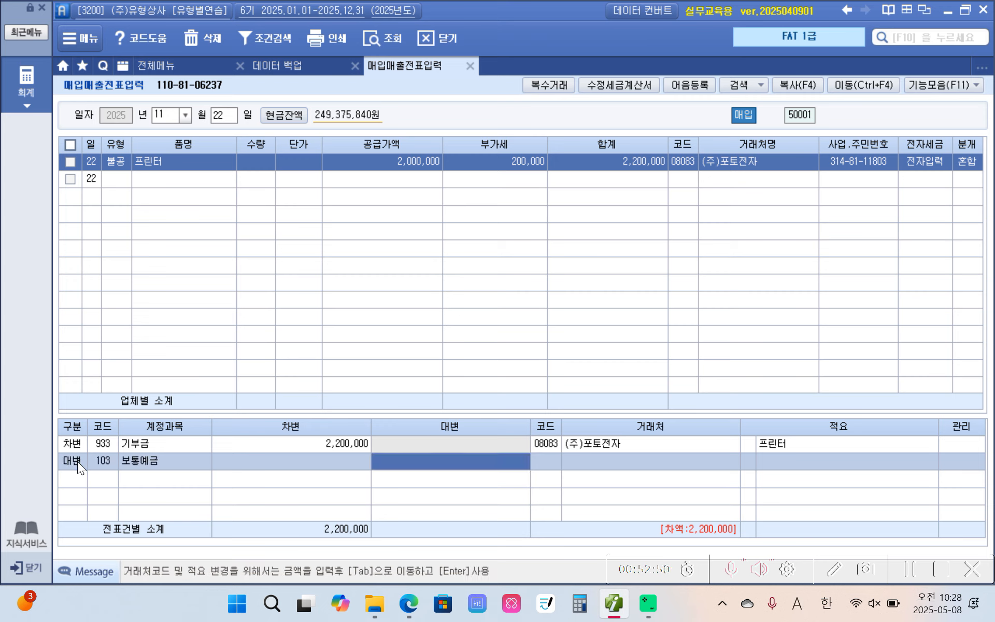
text(2,200)
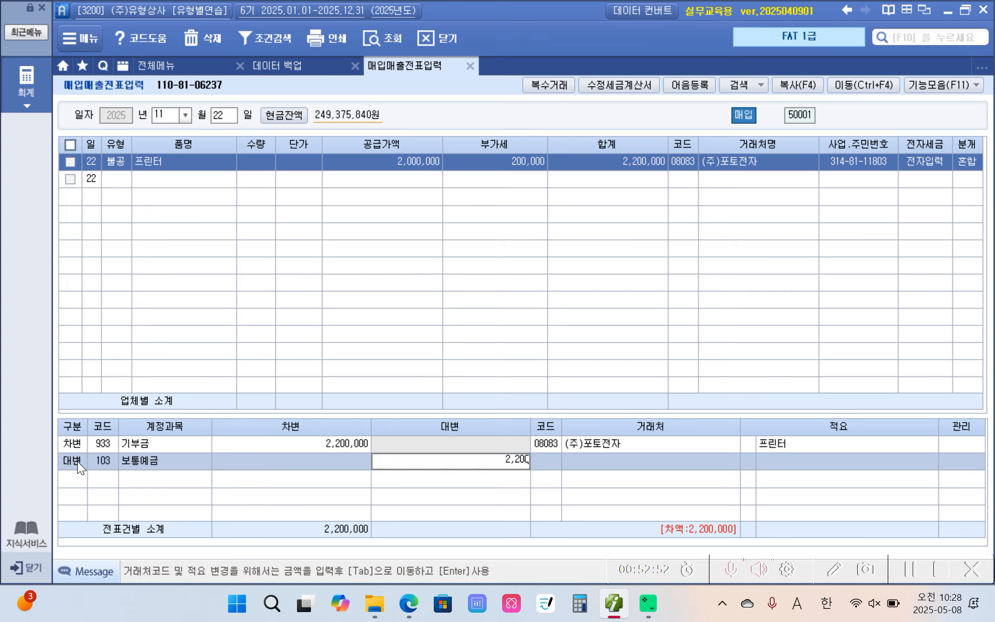
text(,000)
key(Return)
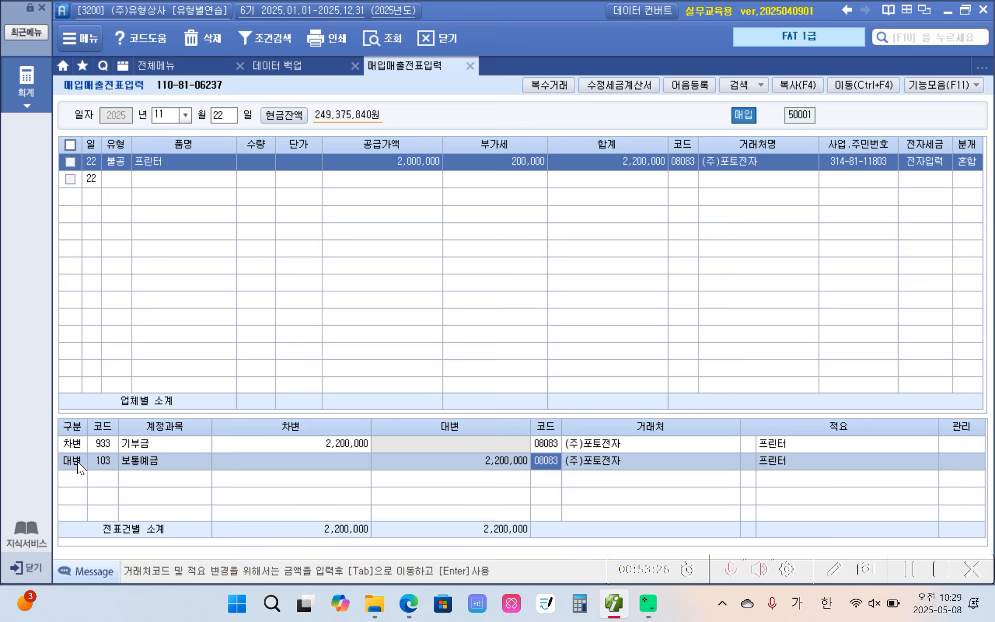
Set the 보통예금 credit line's counterparty to 서울은행(보통)
text(서울)
key(Return)
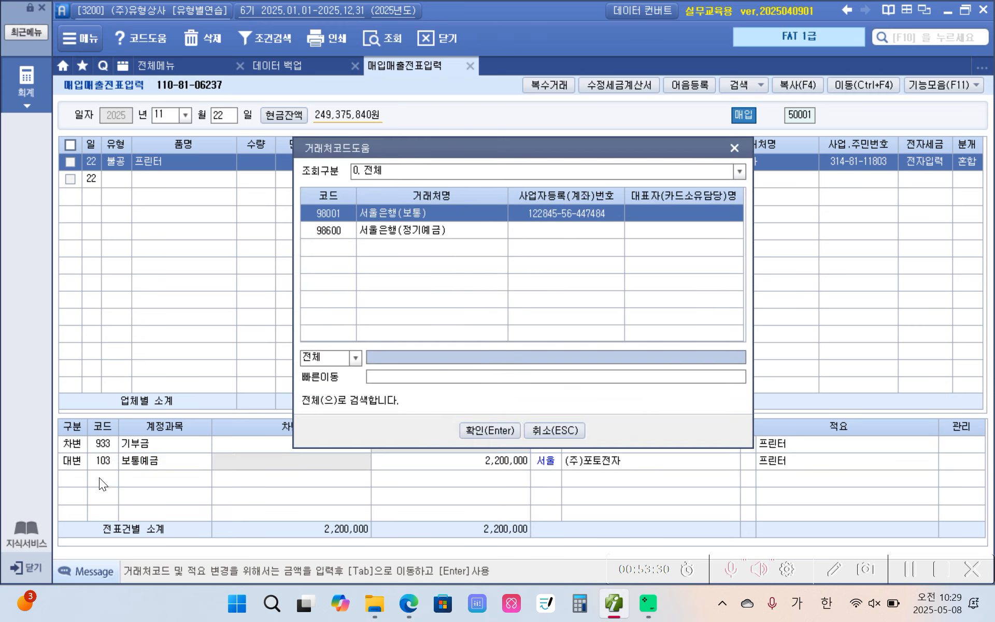
click(490, 430)
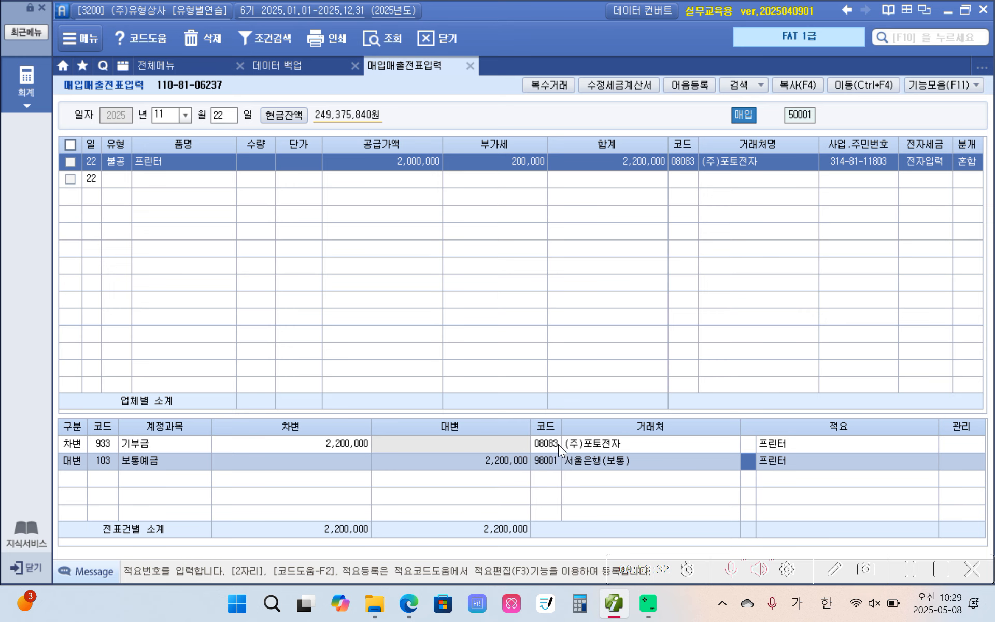
Compare the counterparties of the 기부금 debit line and the 보통예금 credit line
click(558, 444)
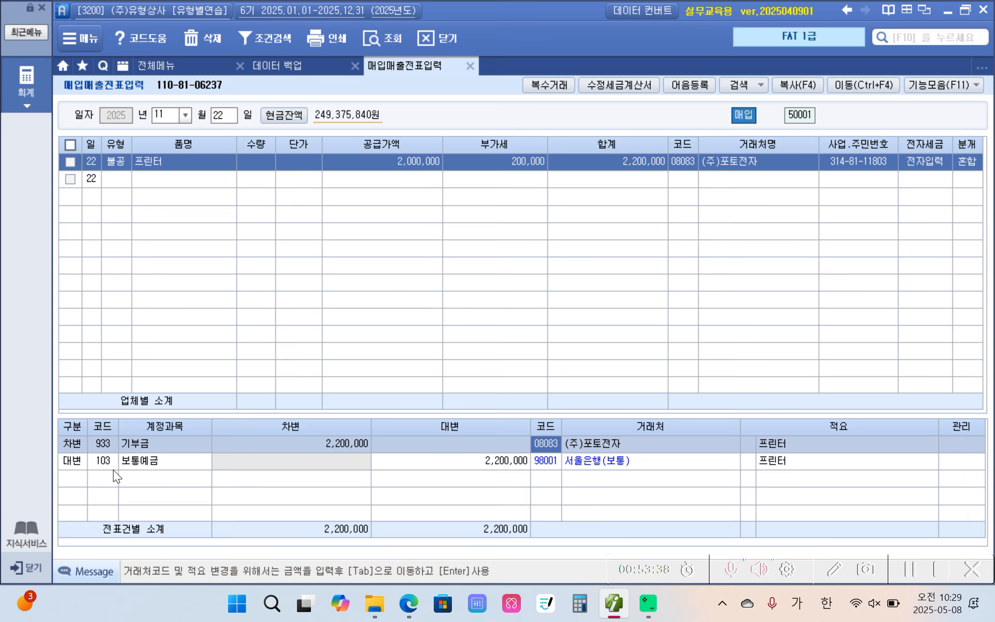
click(65, 463)
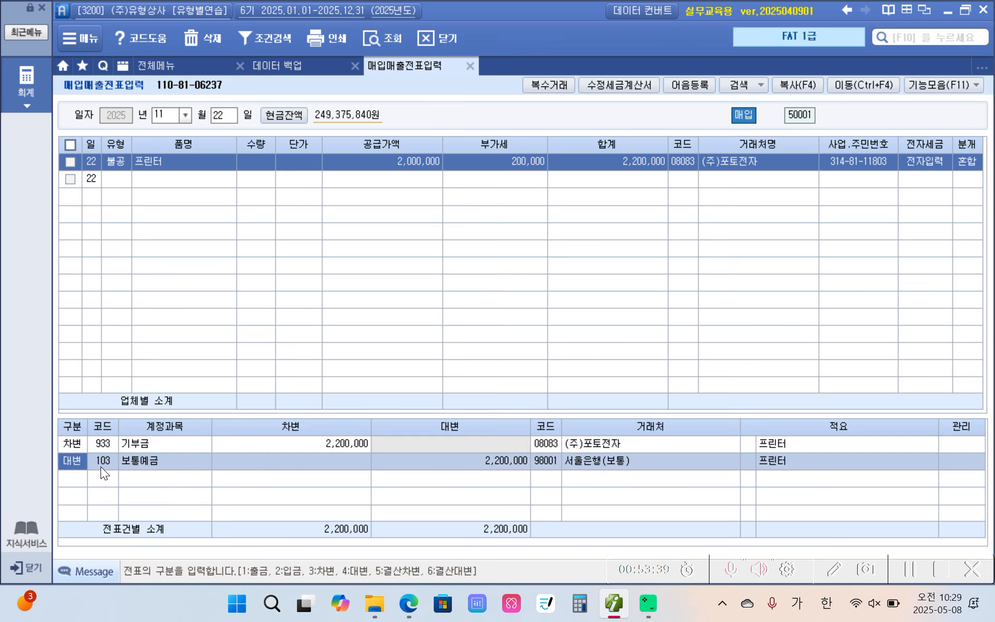
click(426, 459)
click(549, 441)
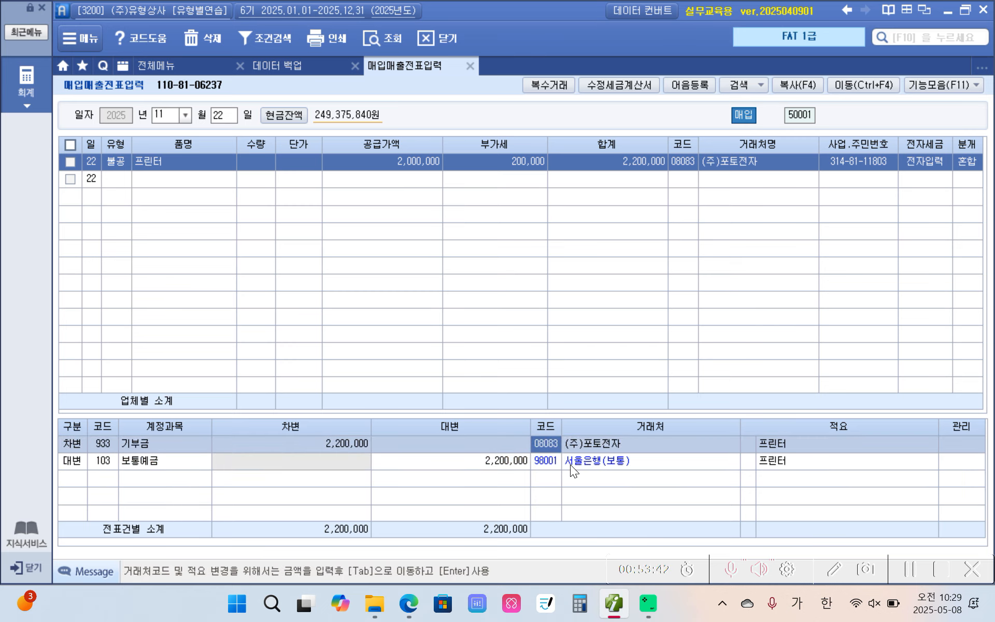
click(550, 466)
click(552, 449)
click(545, 463)
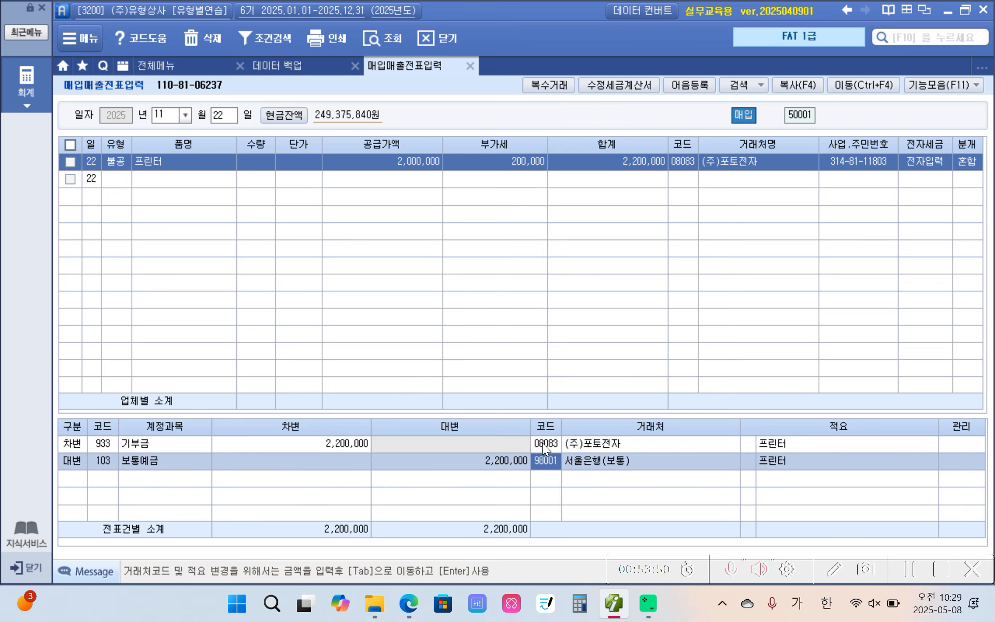
click(542, 442)
click(543, 459)
click(544, 447)
click(544, 460)
Circle the journal lines and the November 22 voucher row with the on-screen pen, and clear the marks
key(ctrl+2)
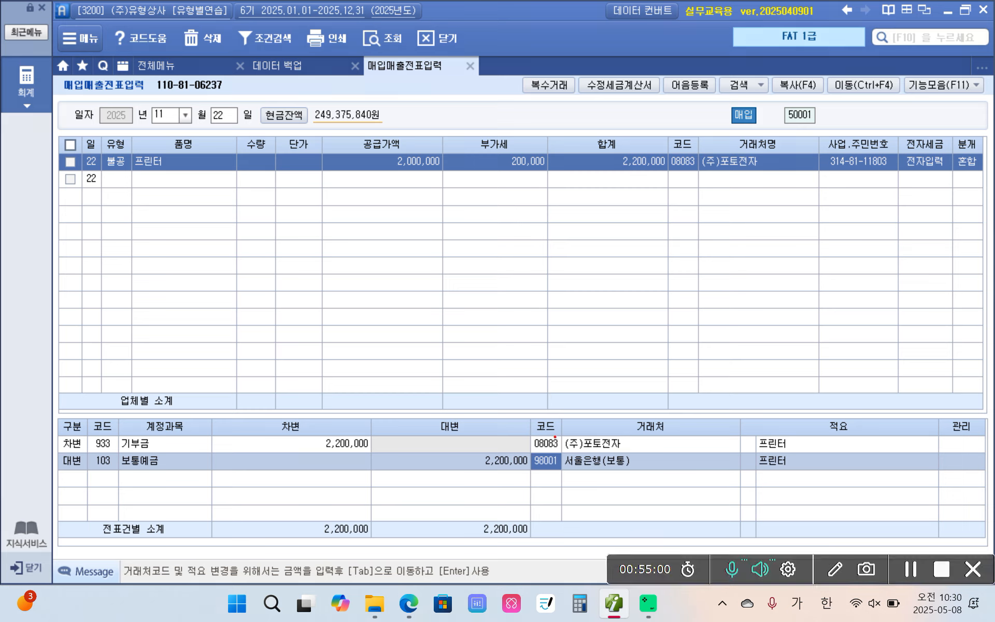
mouse_move(54, 433)
mouse_down()
mouse_move(406, 516)
mouse_move(73, 419)
mouse_move(0, 473)
mouse_up()
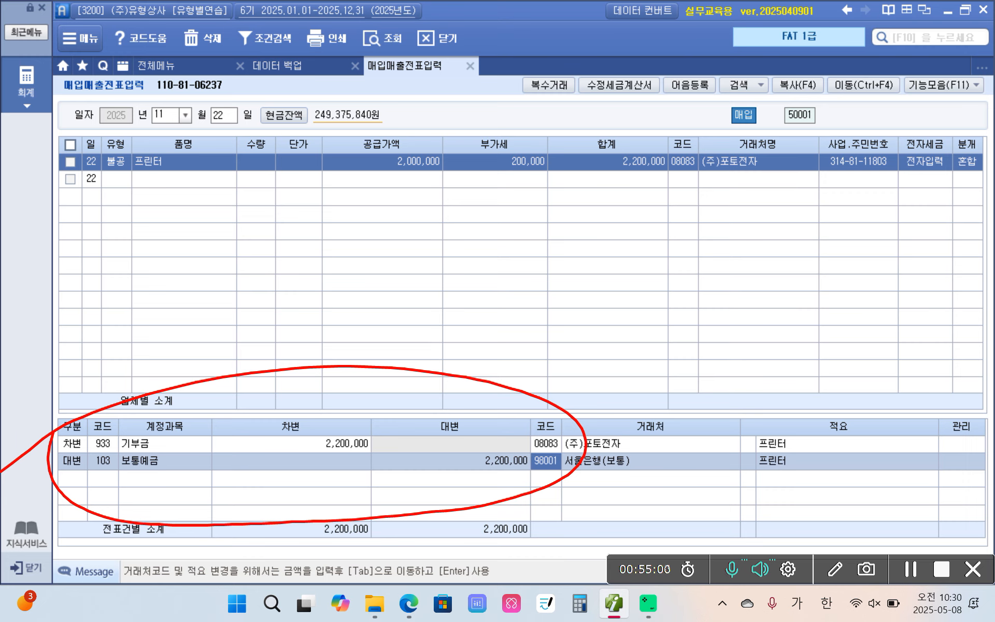
mouse_move(217, 214)
mouse_down()
mouse_move(399, 124)
mouse_move(327, 220)
mouse_up()
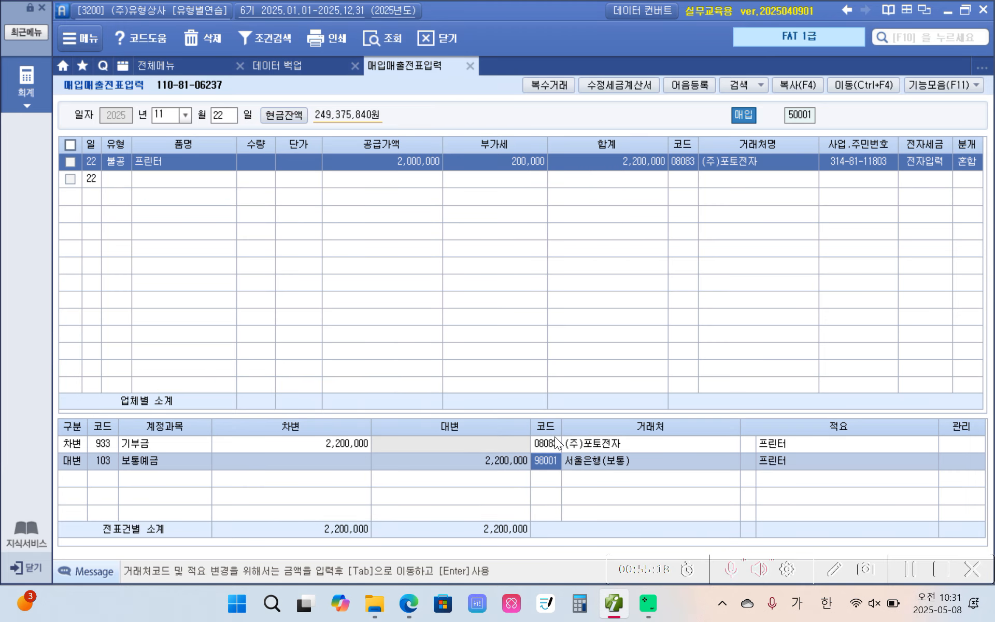
mouse_move(75, 149)
mouse_down()
mouse_move(379, 207)
mouse_move(961, 204)
mouse_move(480, 140)
mouse_move(77, 151)
mouse_up()
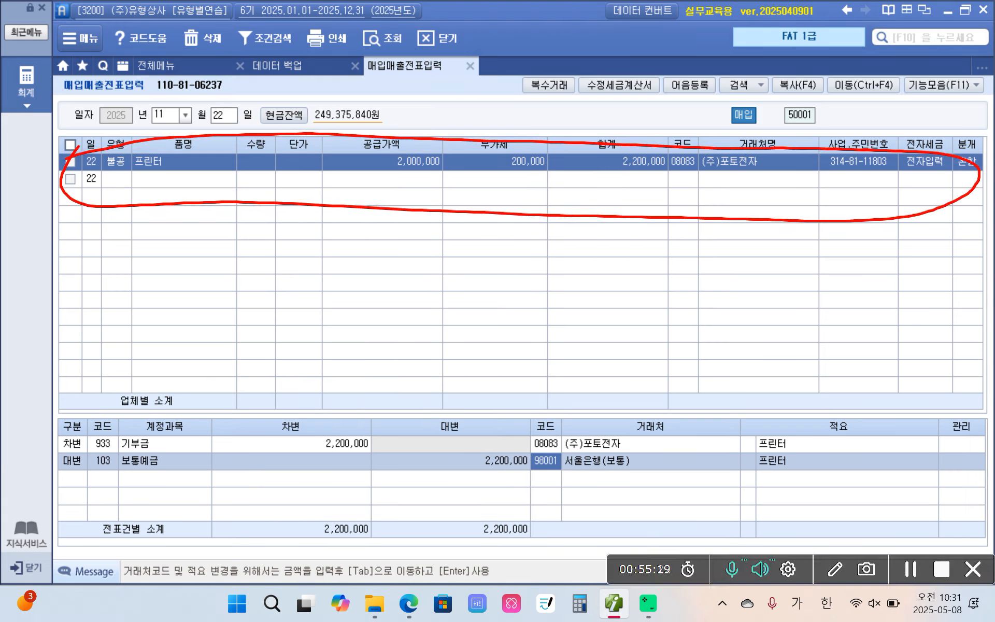
key(Escape)
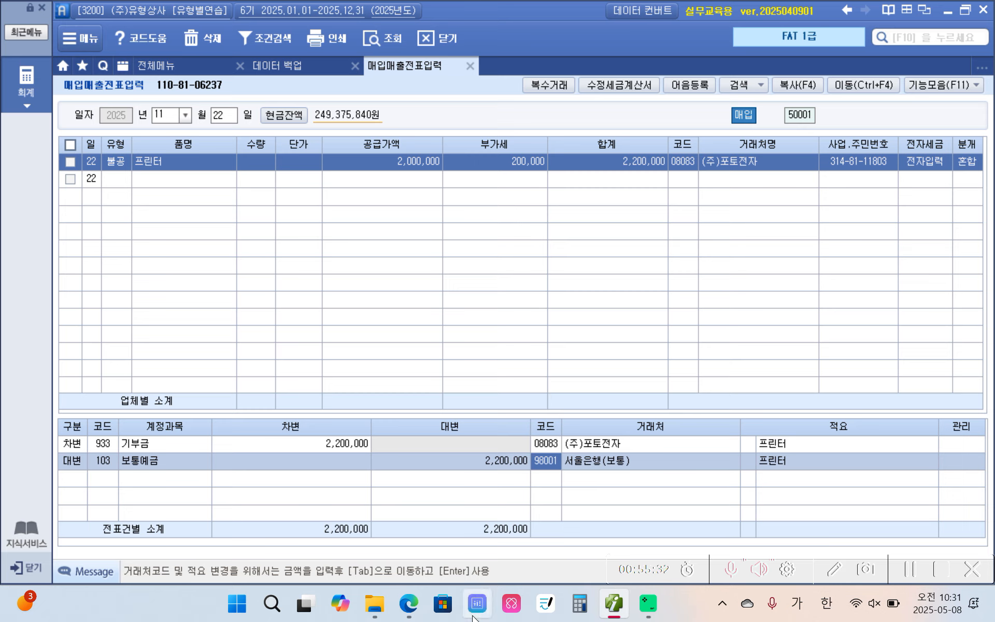
mouse_move(401, 614)
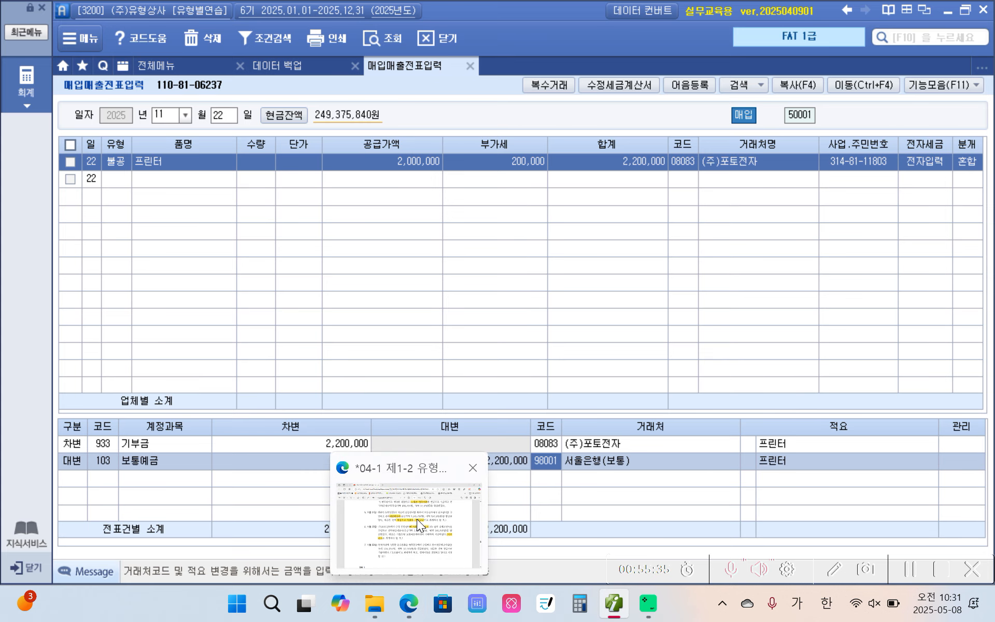
mouse_move(415, 527)
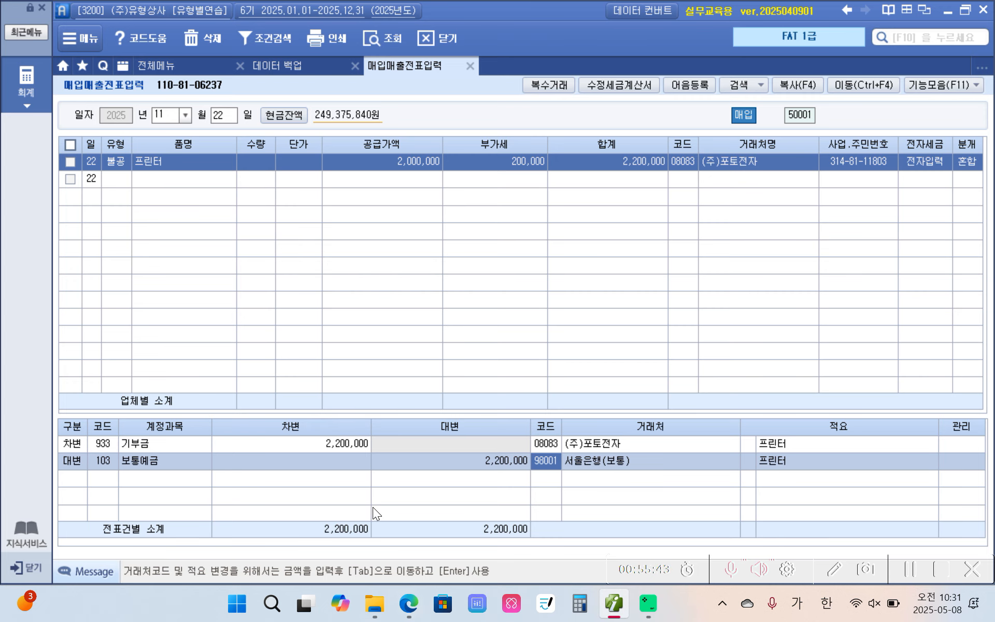
Switch to the textbook PDF and mark the key terms of the November 23 stationery purchase, including 세금계산서, with the on-screen pen
click(409, 603)
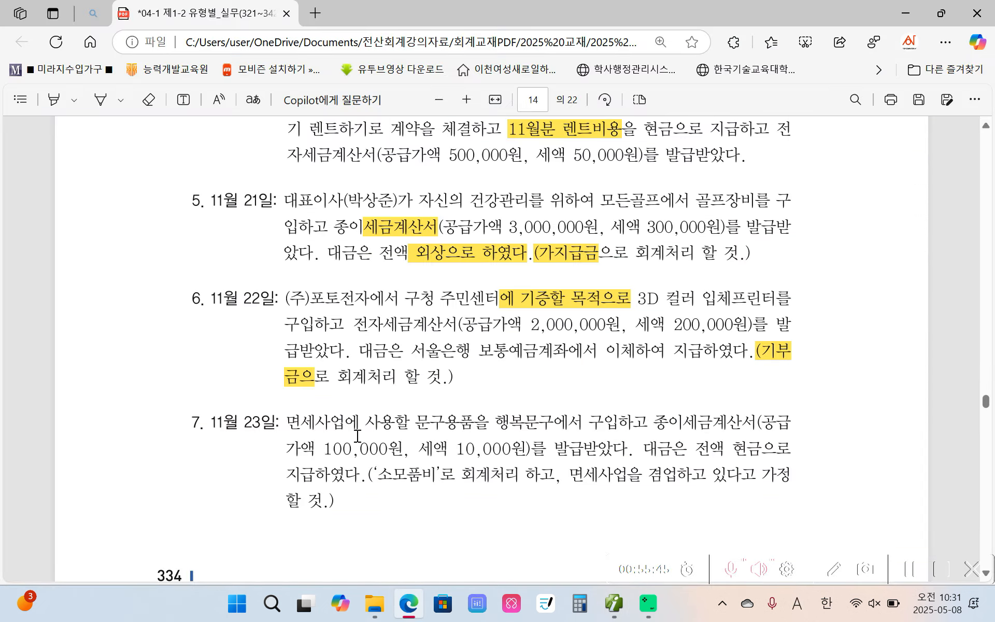
scroll(362, 428, down, 3)
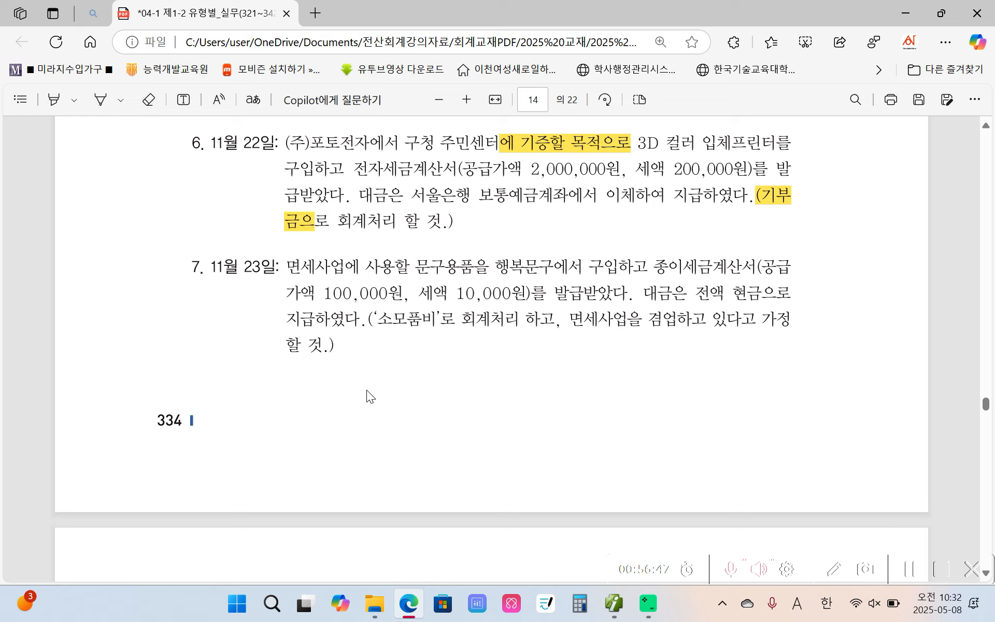
key(ctrl+2)
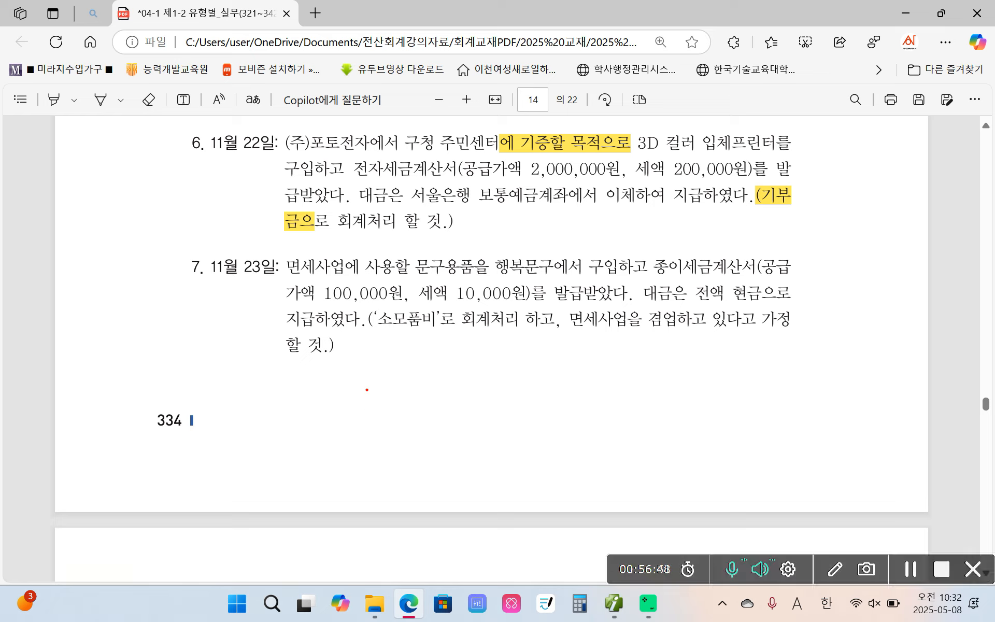
mouse_move(662, 281)
mouse_down()
mouse_move(746, 282)
mouse_move(706, 244)
mouse_move(681, 278)
mouse_up()
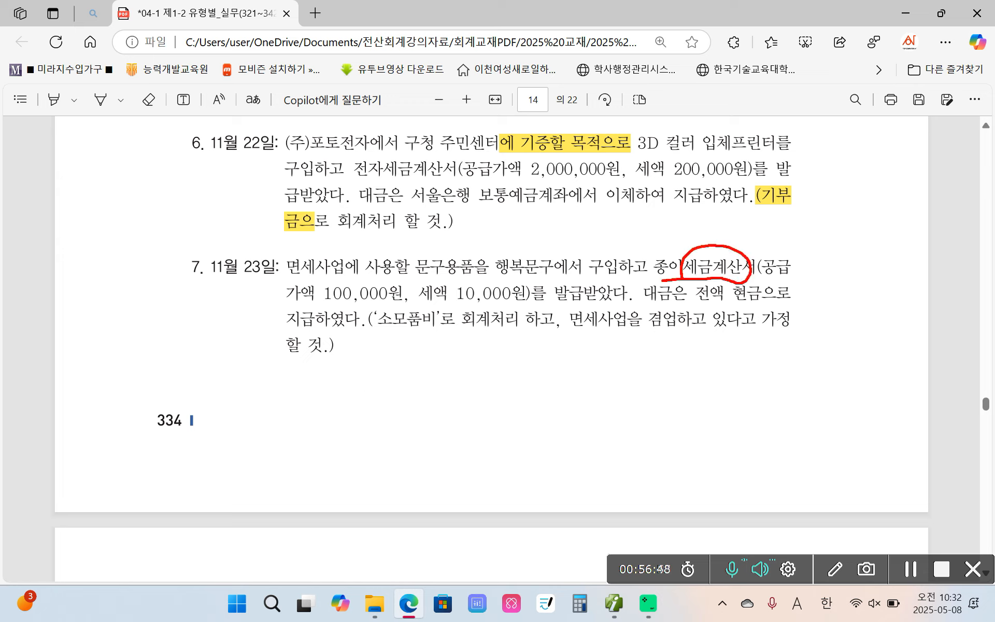
mouse_move(415, 274)
mouse_down()
mouse_move(448, 283)
mouse_move(430, 245)
mouse_move(421, 280)
mouse_up()
drag(274, 279, 342, 282)
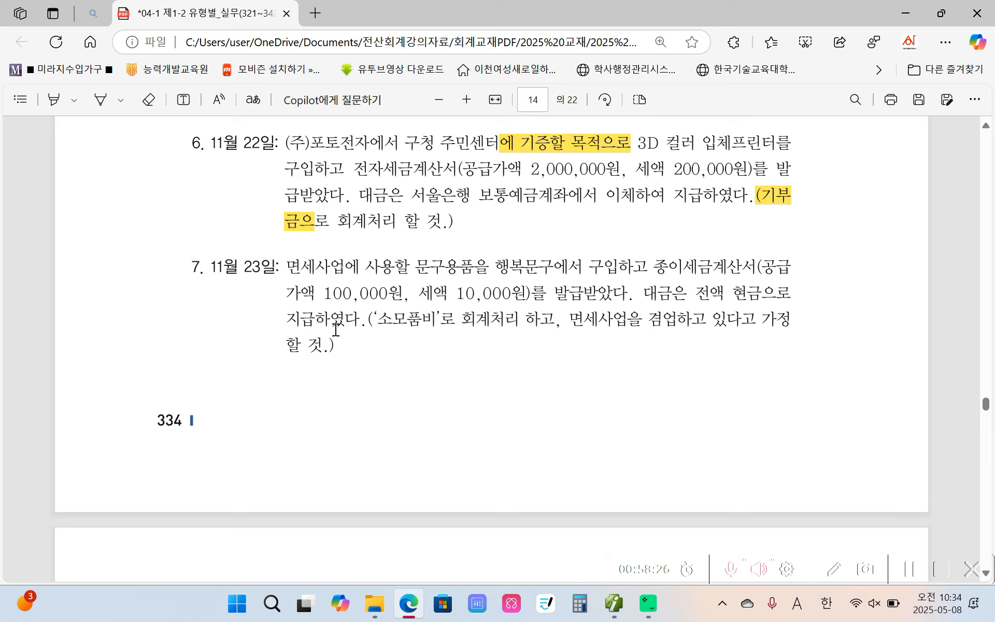
Switch to 더존 iPlus and start a November 23 purchase voucher with type 54 불공
click(615, 605)
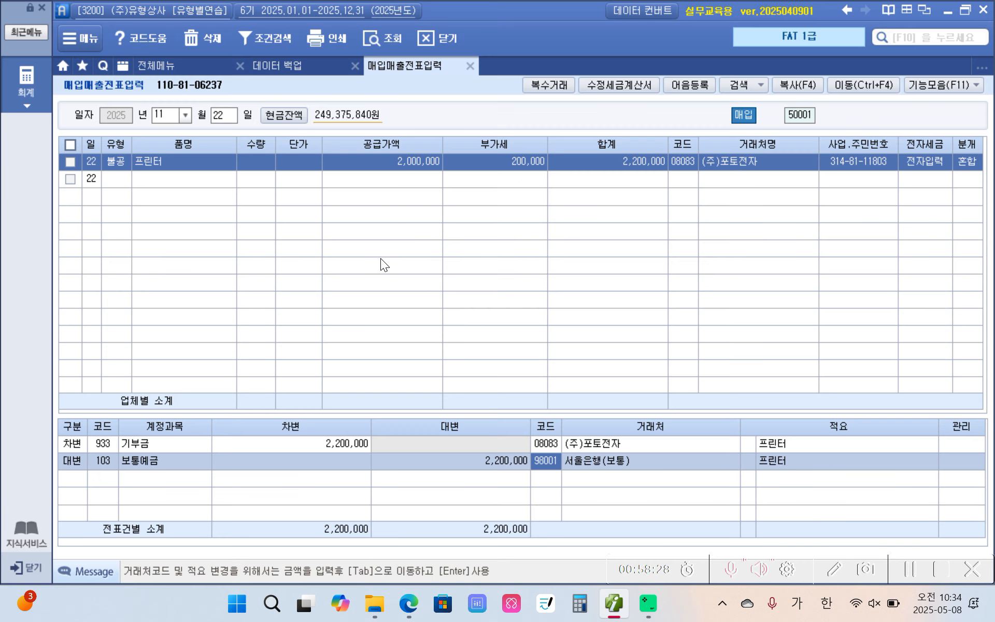
click(224, 116)
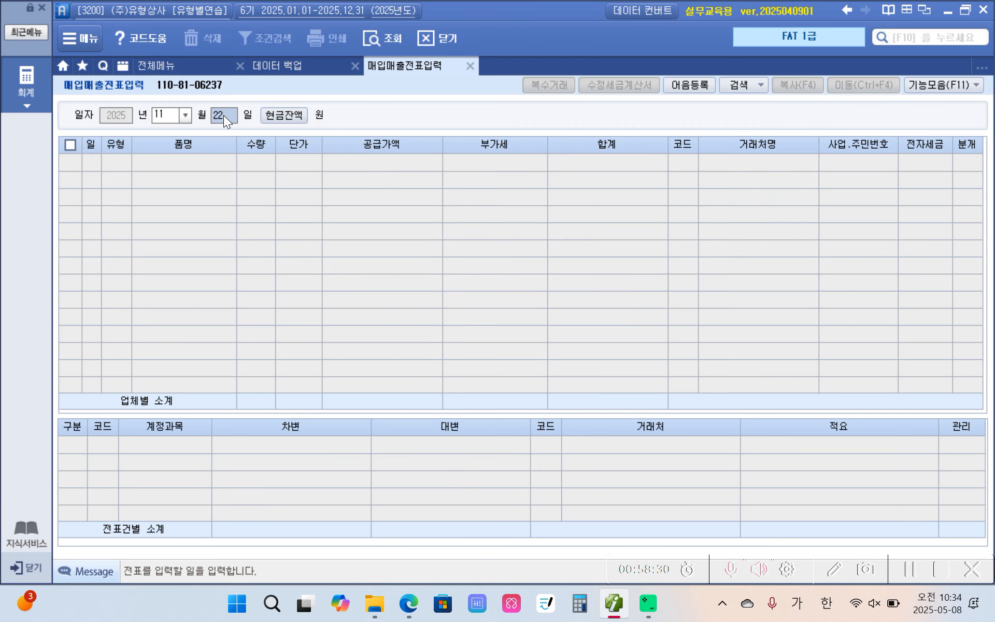
text(23)
key(Return)
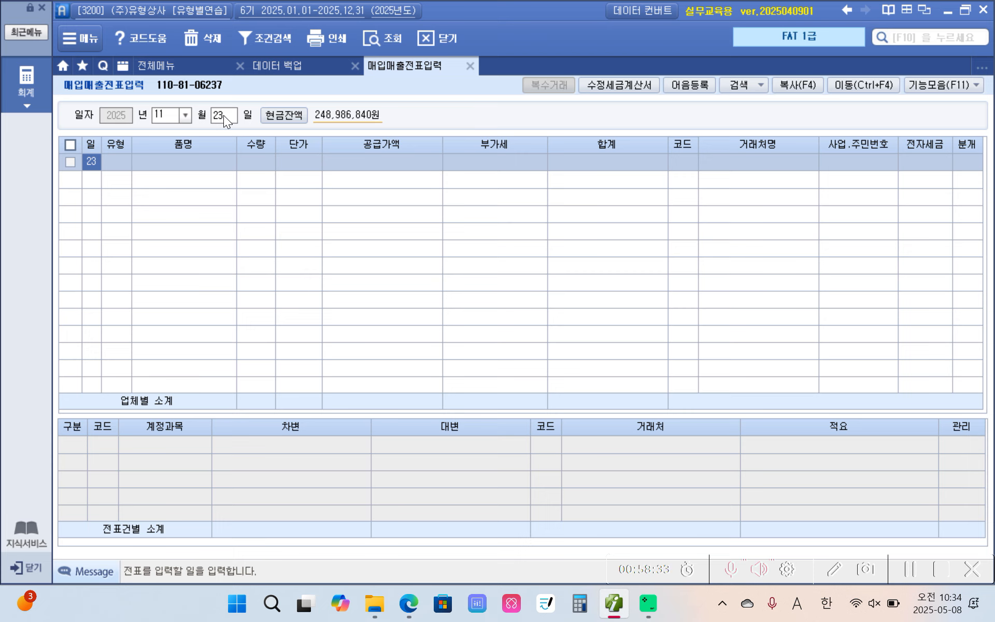
key(Return)
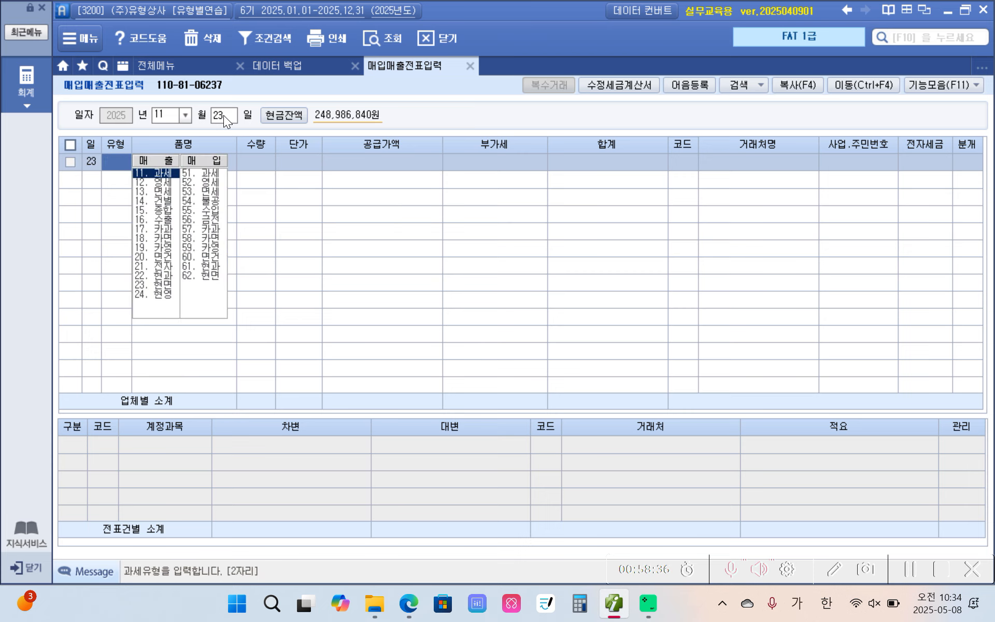
text(54)
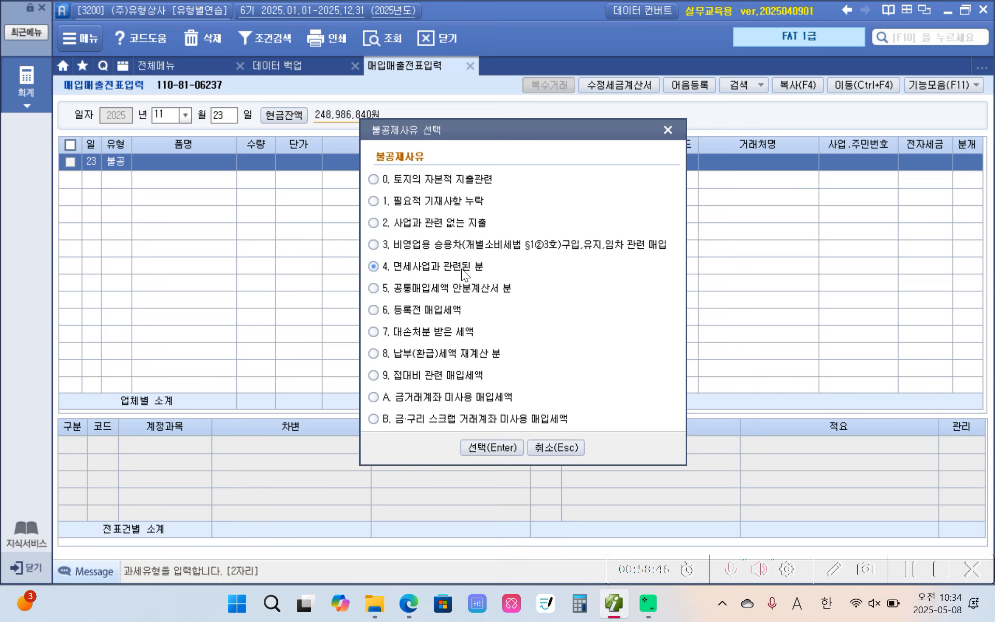
Set the November 23 voucher's non-deduction reason to 4. 면세사업과 관련된 분
click(441, 288)
click(406, 270)
click(441, 286)
click(444, 270)
click(418, 293)
click(403, 272)
click(378, 285)
click(408, 265)
click(473, 448)
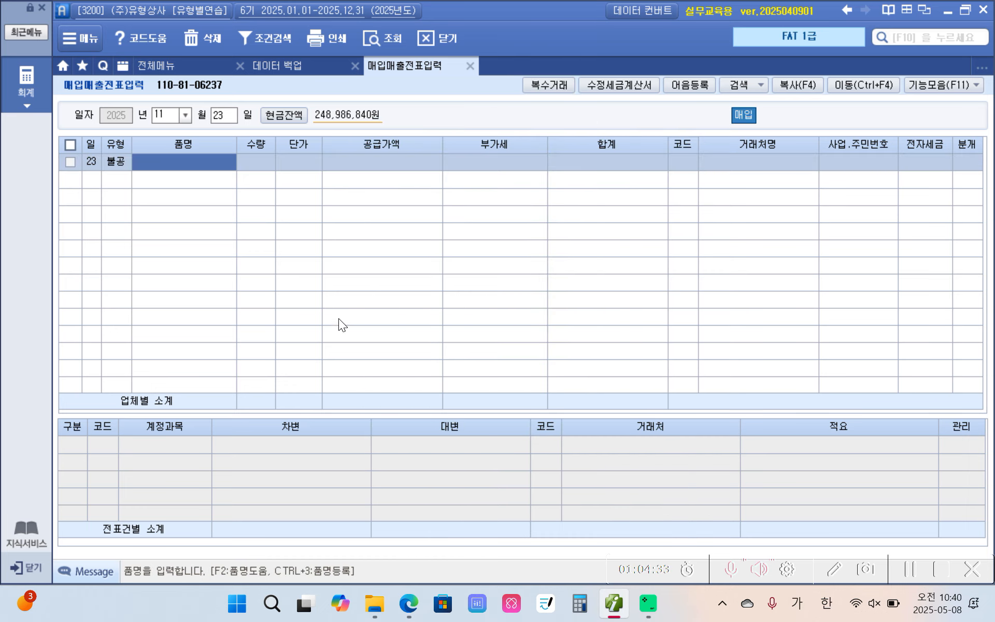
Enter the item 문구 with a supply amount of 100,000 in the November 23 voucher and accept the calculated VAT
click(199, 156)
text(문구)
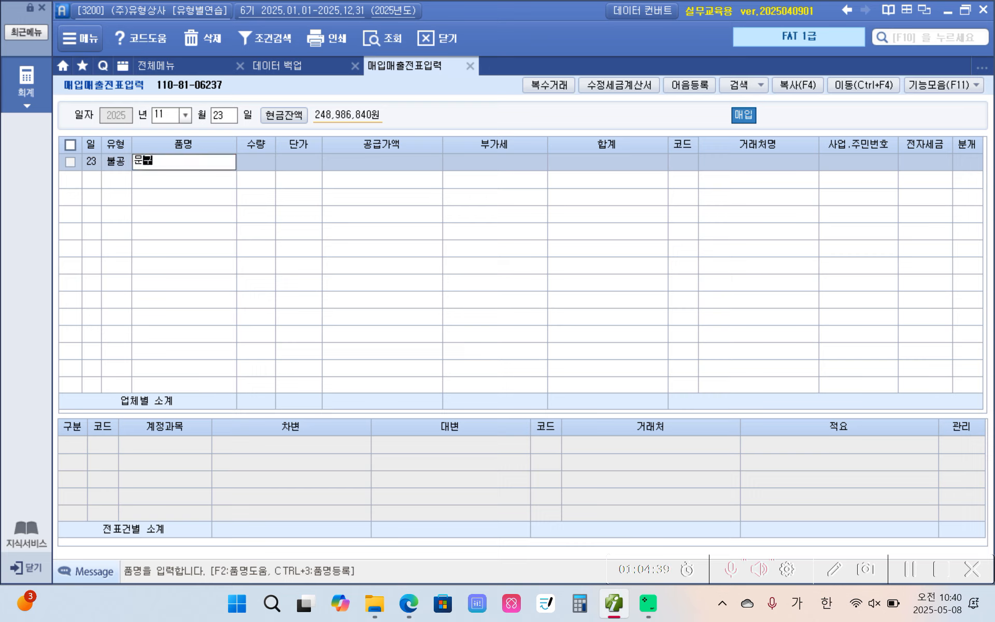
key(Return)
key(Return)
key(Return)
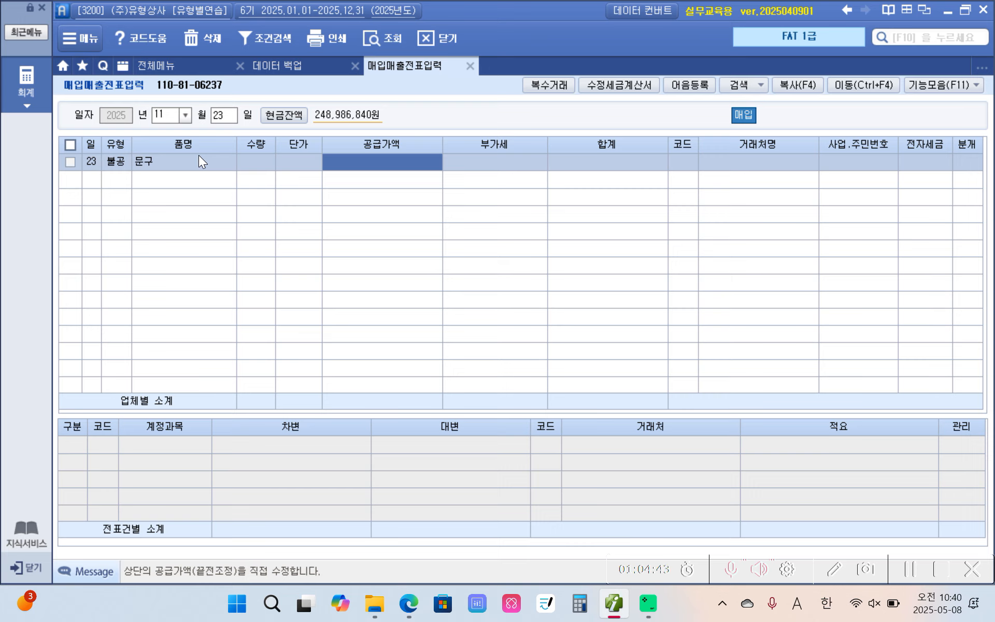
text(100,000)
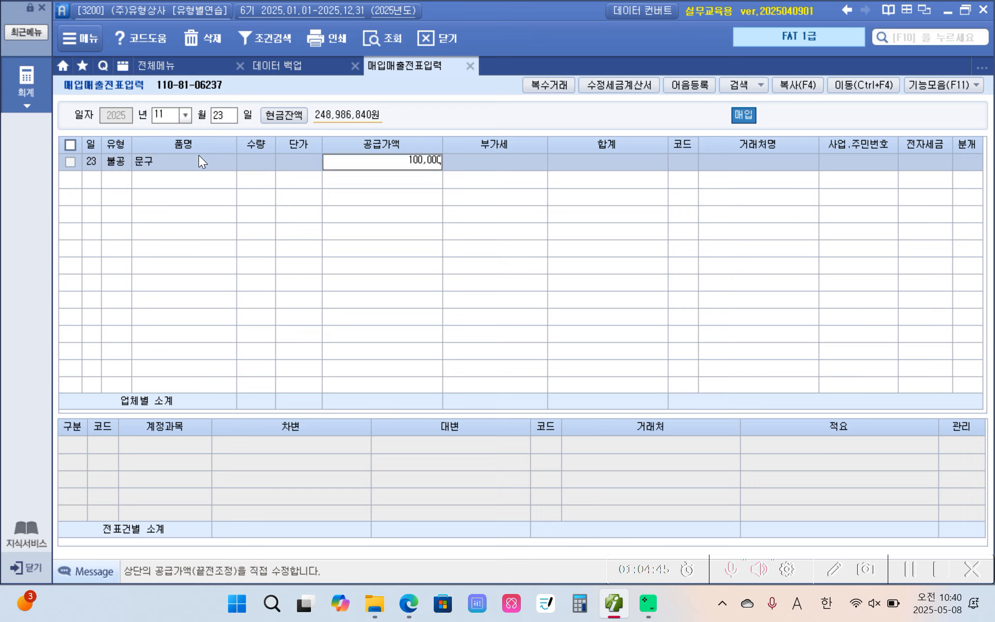
key(Return)
key(Return)
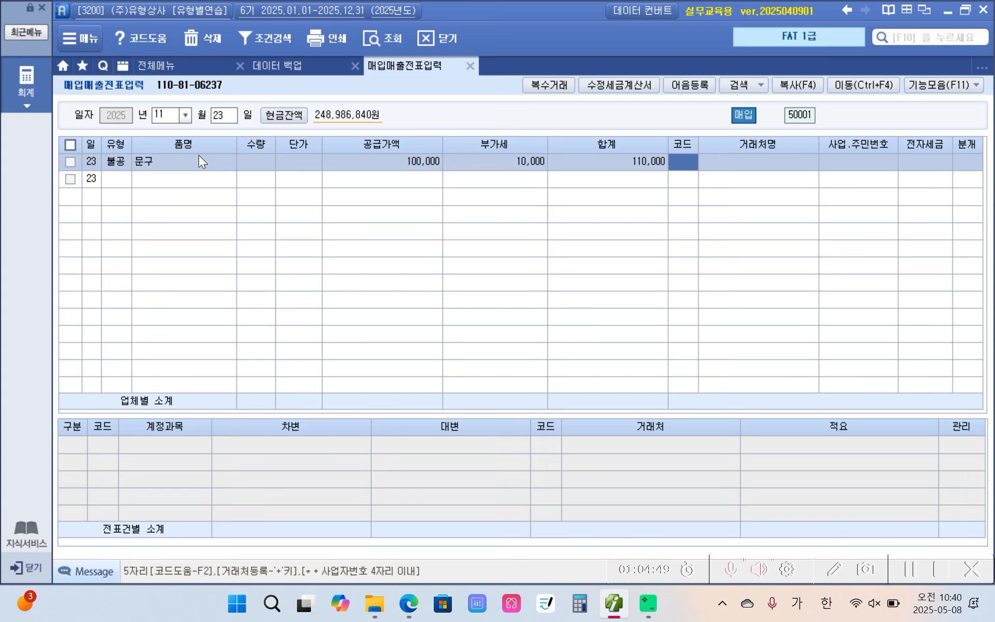
Set the November 23 voucher's counterparty to 행복문구 and leave the electronic tax invoice field blank
text(행복)
key(Return)
key(Return)
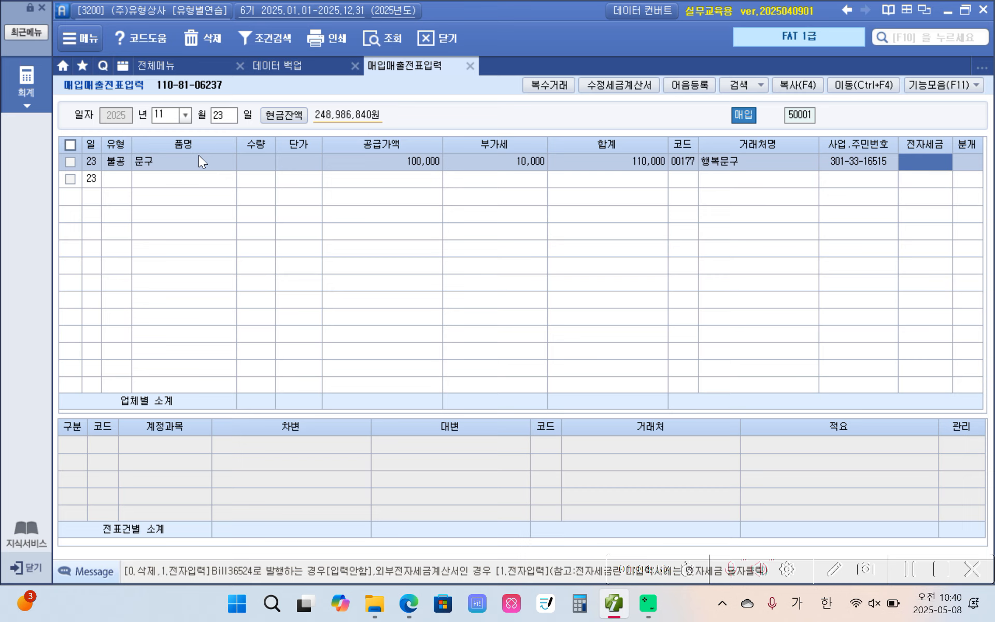
key(Return)
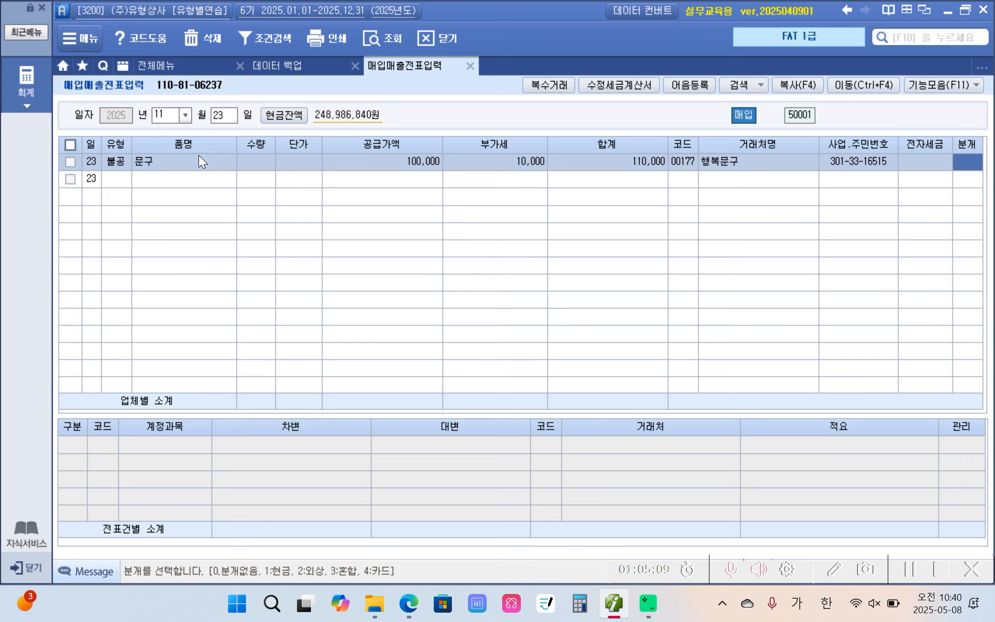
Journalize the November 23 voucher as 현금 and set its debit account to 830 소모품비
text(1)
key(Return)
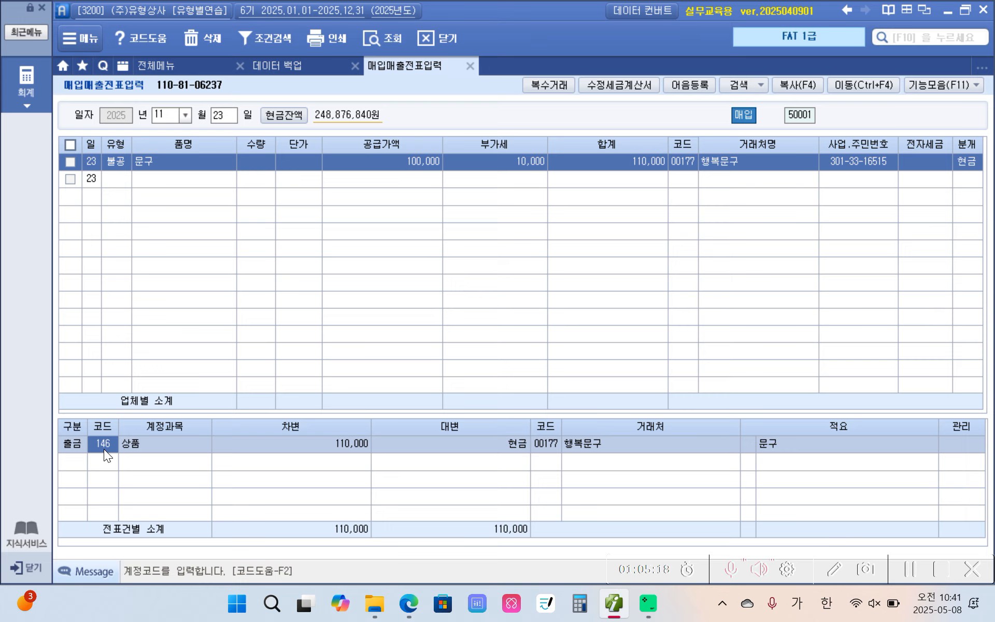
text(소모)
key(Return)
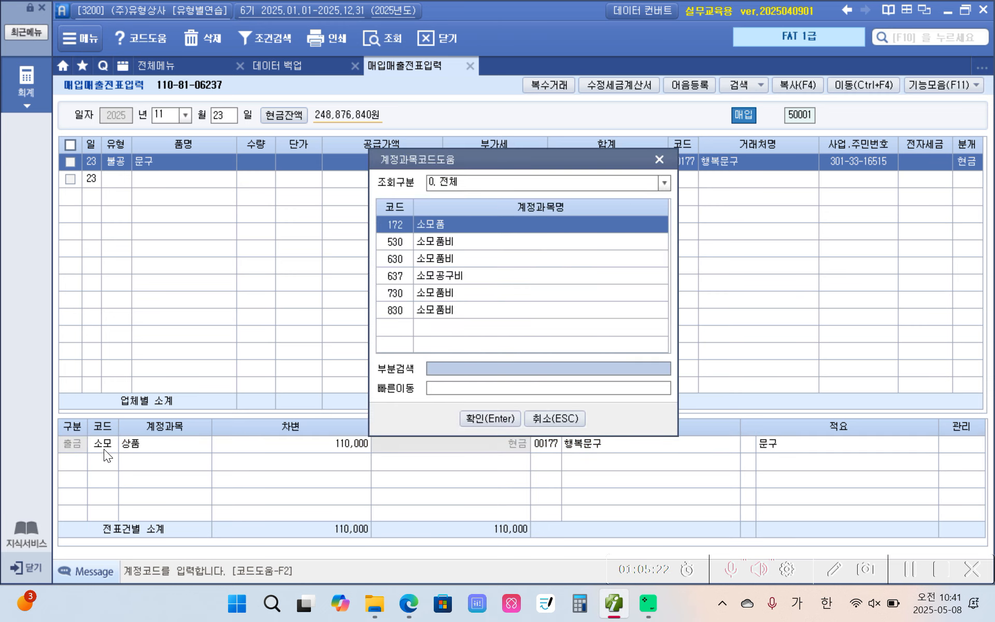
key(Down)
key(Down)
key(Down)
key(Down)
key(Down)
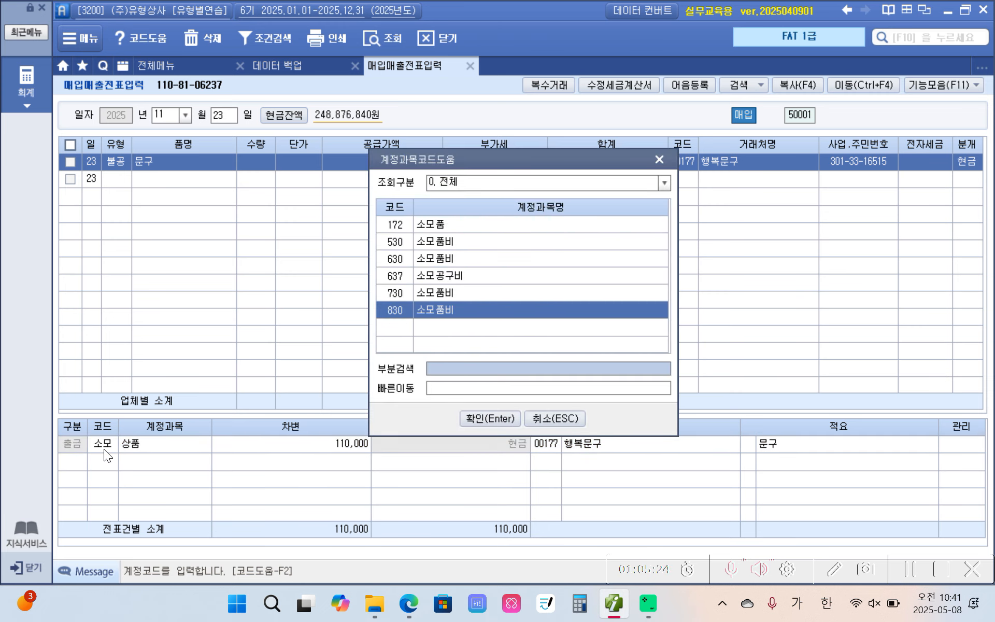
key(Return)
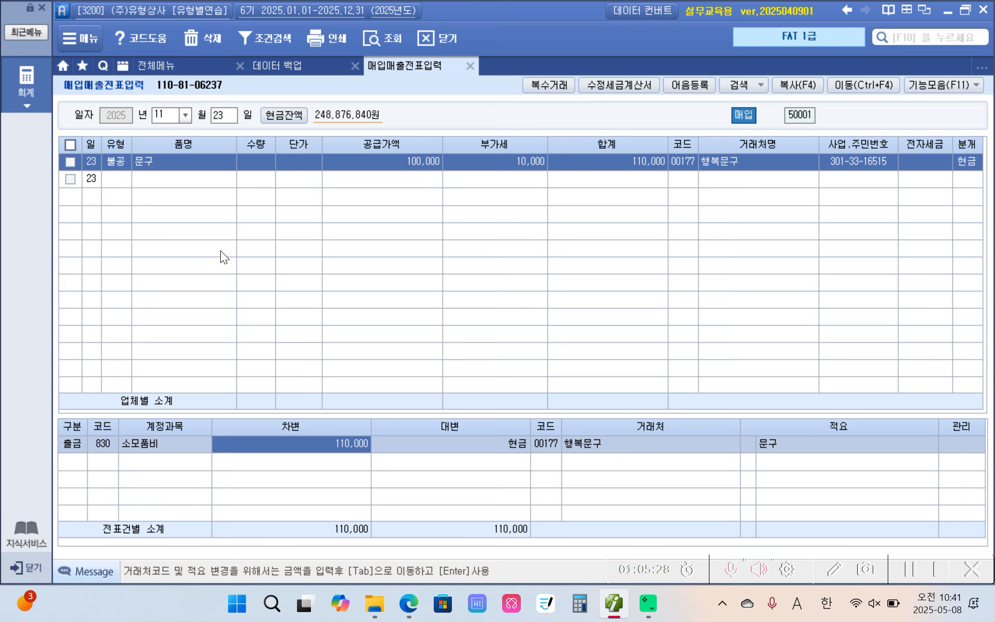
Switch to the textbook PDF and highlight the phrase 토지 취득을 위한 in the November 24 problem in yellow
click(614, 607)
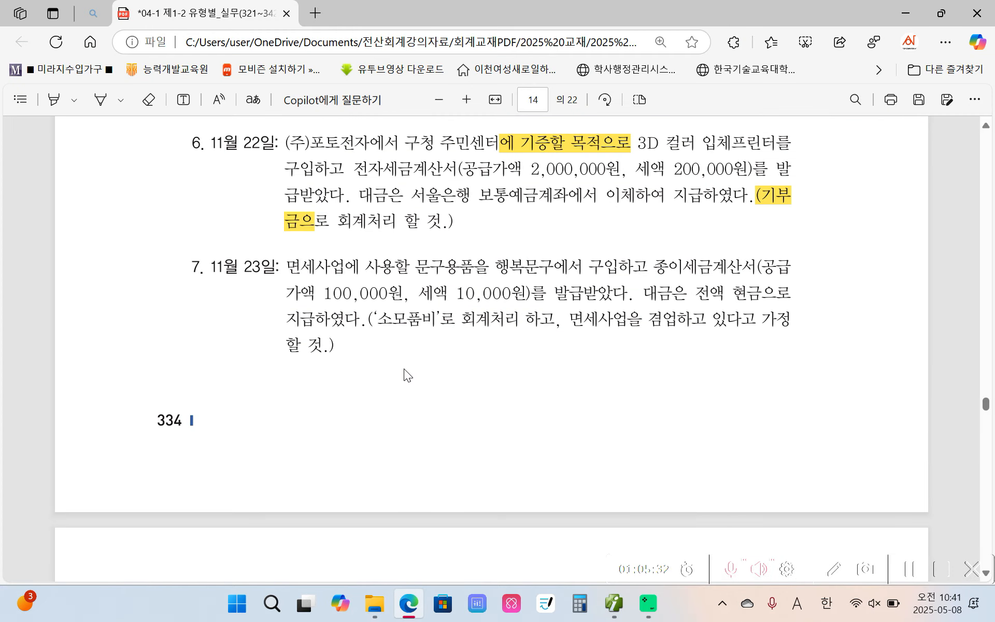
scroll(388, 381, down, 10)
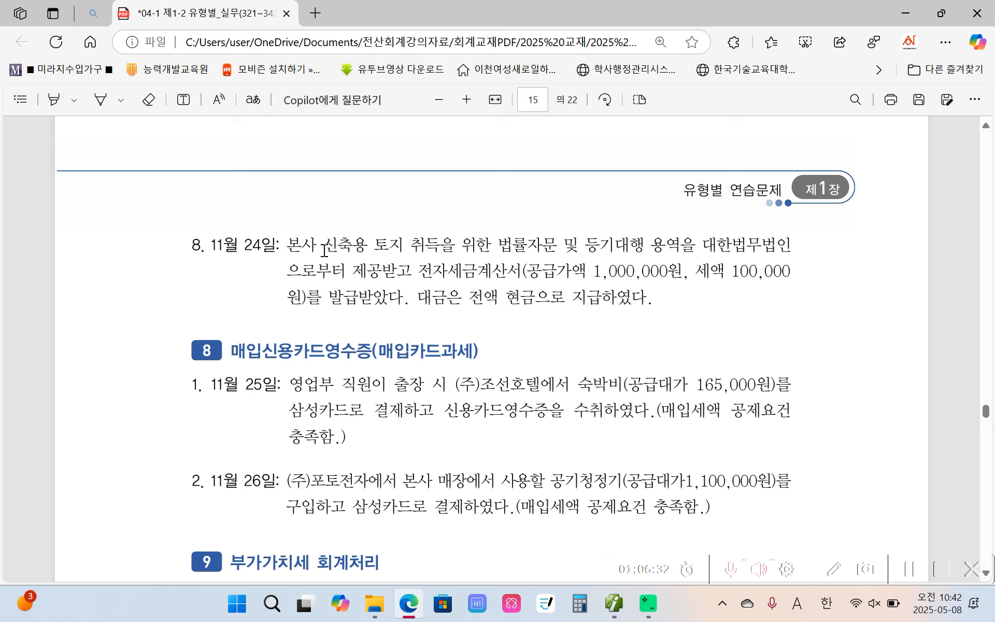
drag(371, 244, 490, 244)
mouse_move(508, 166)
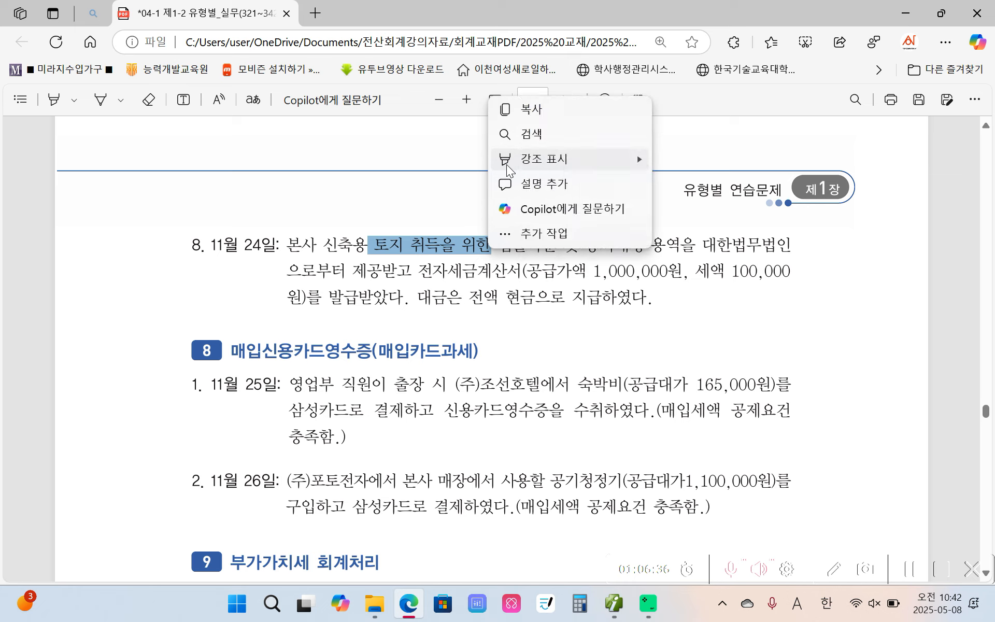
click(668, 155)
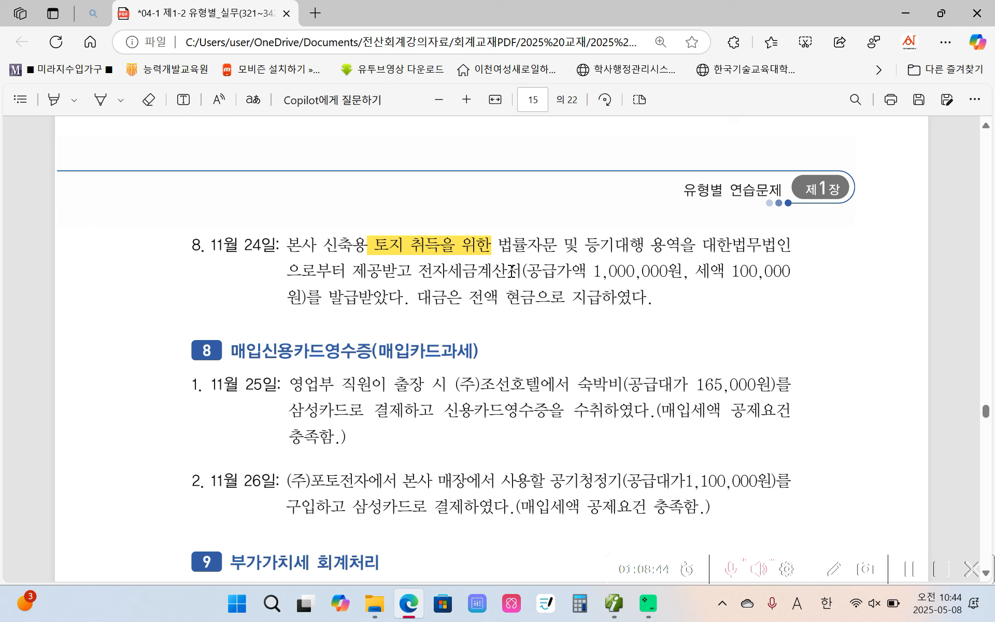
Switch to 더존 iPlus and start a November 24 purchase voucher with type 54 불공
click(614, 603)
click(223, 117)
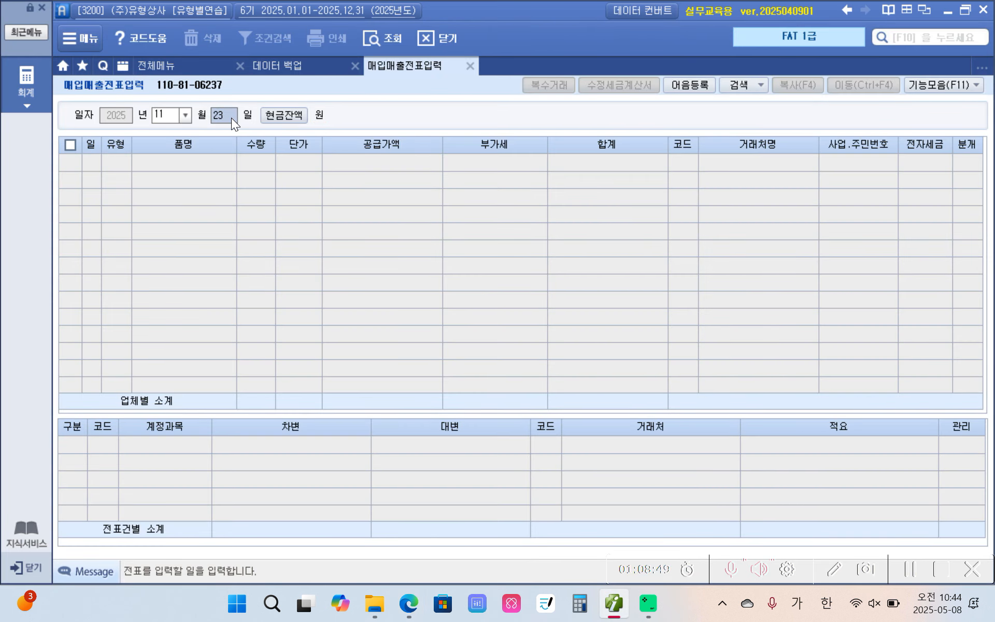
text(24)
key(Return)
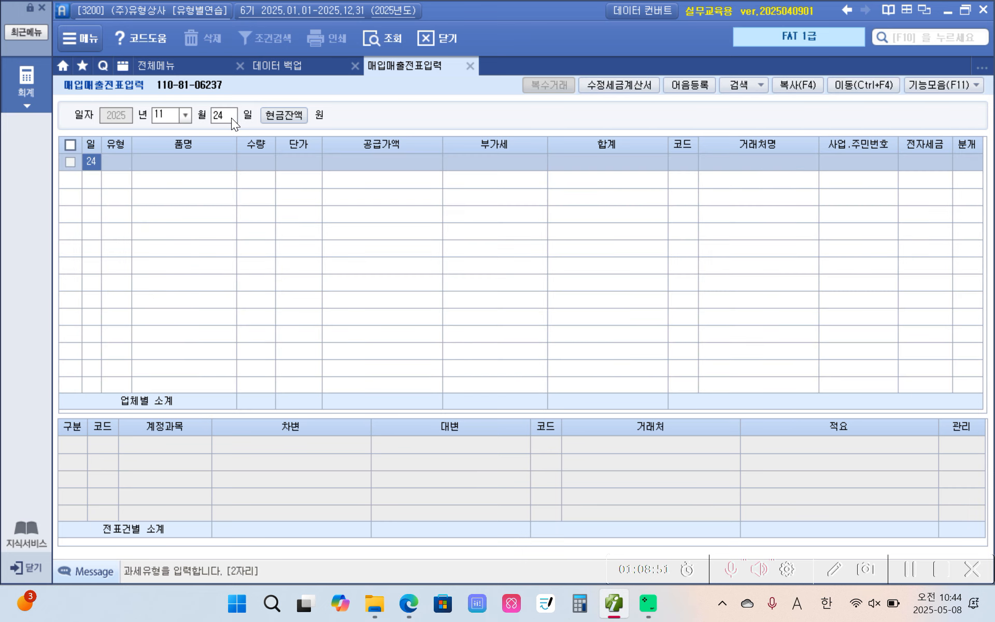
key(Return)
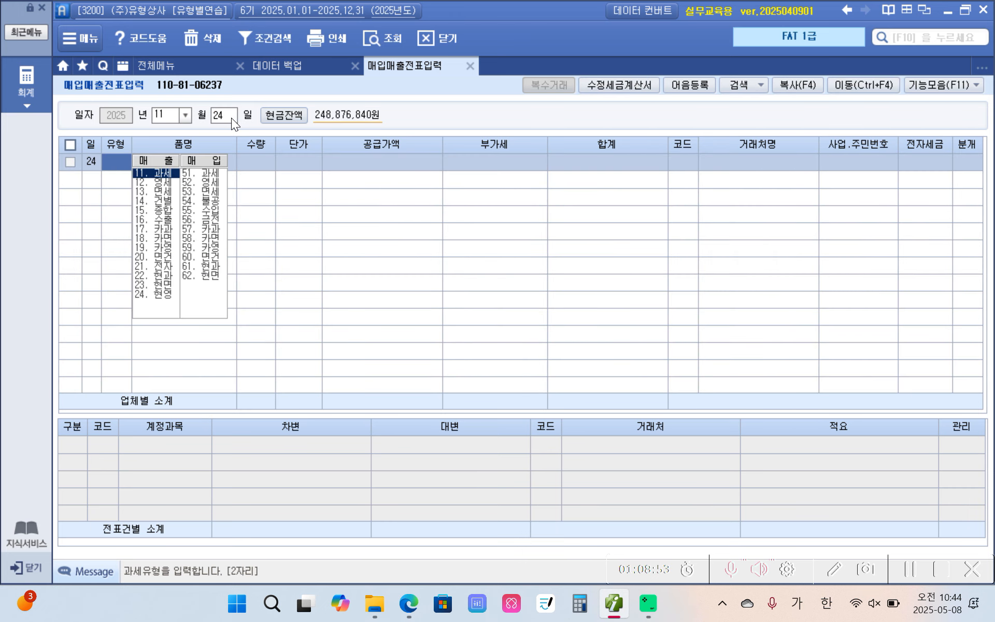
text(54)
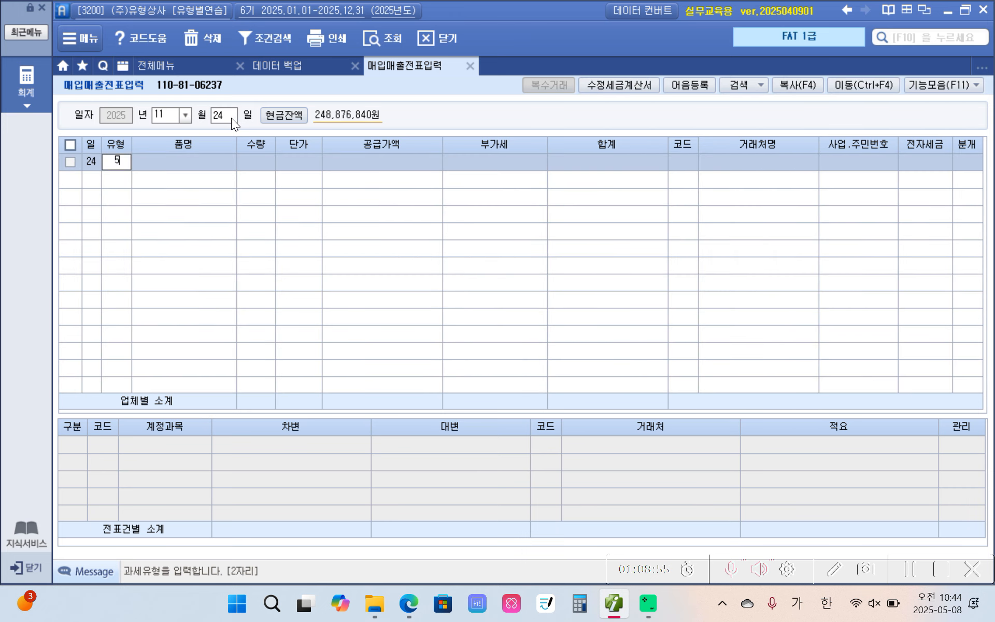
Set the November 24 voucher's non-deduction reason to 0. 토지의 자본적 지출관련
key(Return)
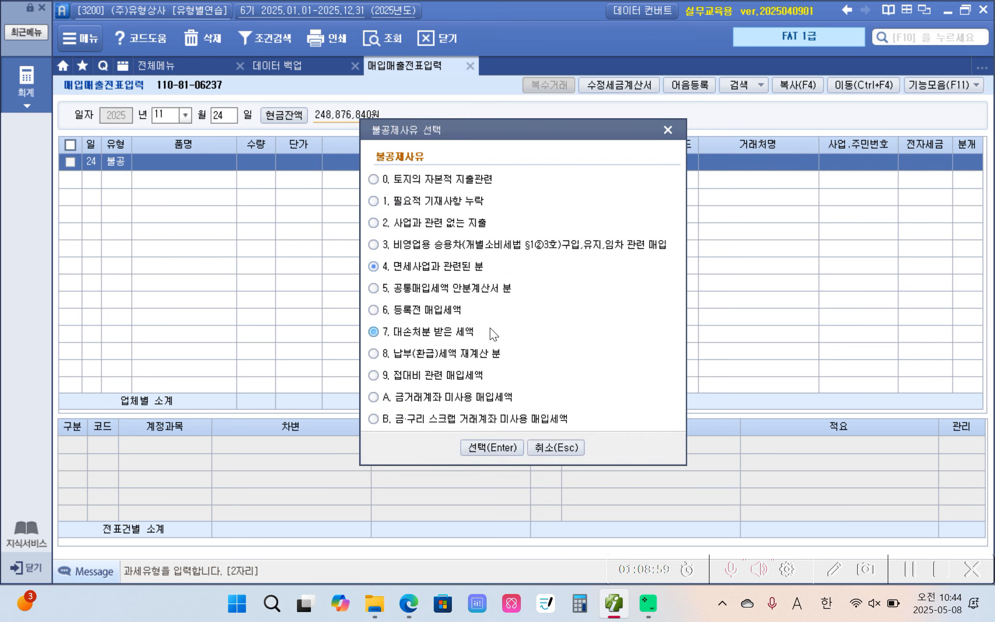
click(396, 180)
click(481, 446)
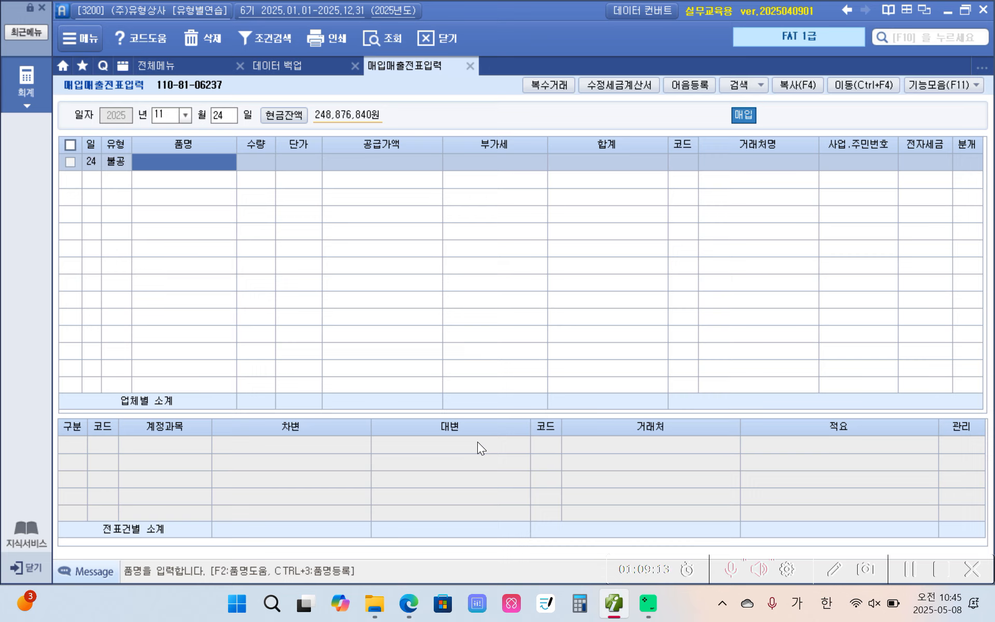
Enter the item 등기대행 with a supply amount of 1,000,000 in the November 24 voucher and accept the calculated VAT
text(등기내)
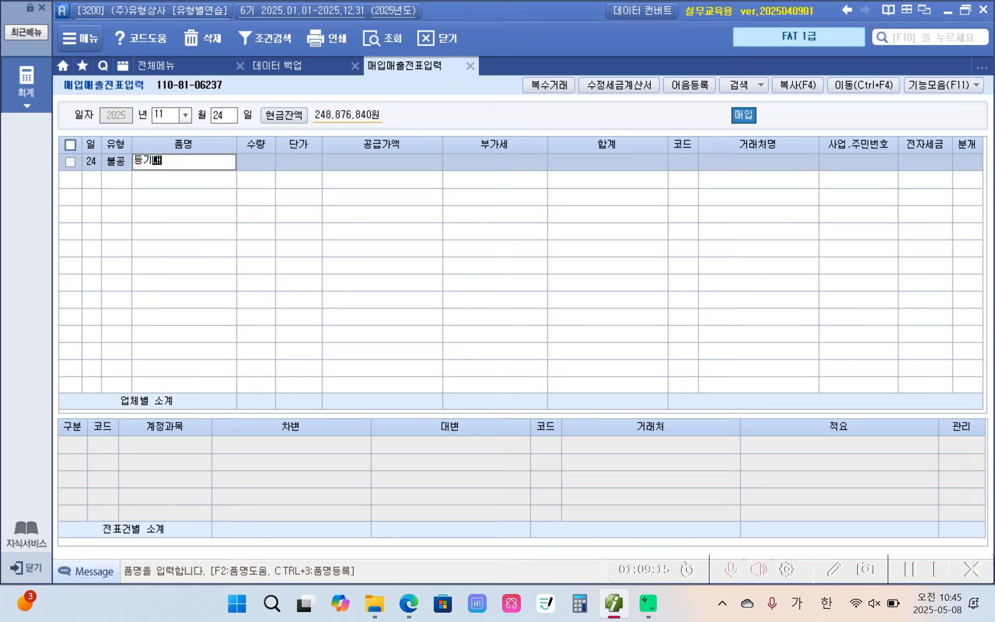
text(행세)
key(BackSpace)
key(Return)
key(Return)
key(Return)
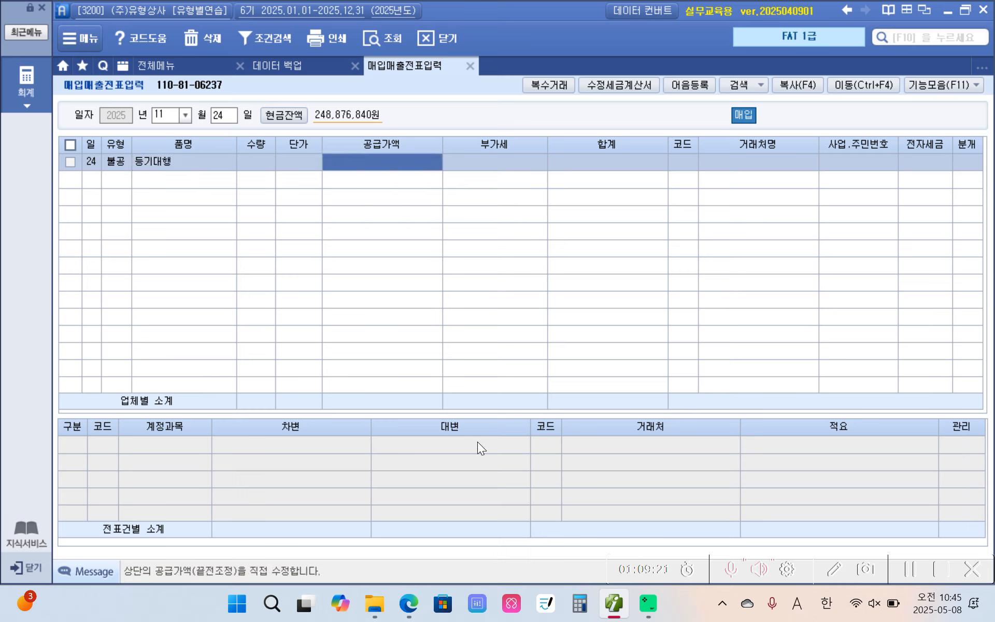
text(1000000)
key(Return)
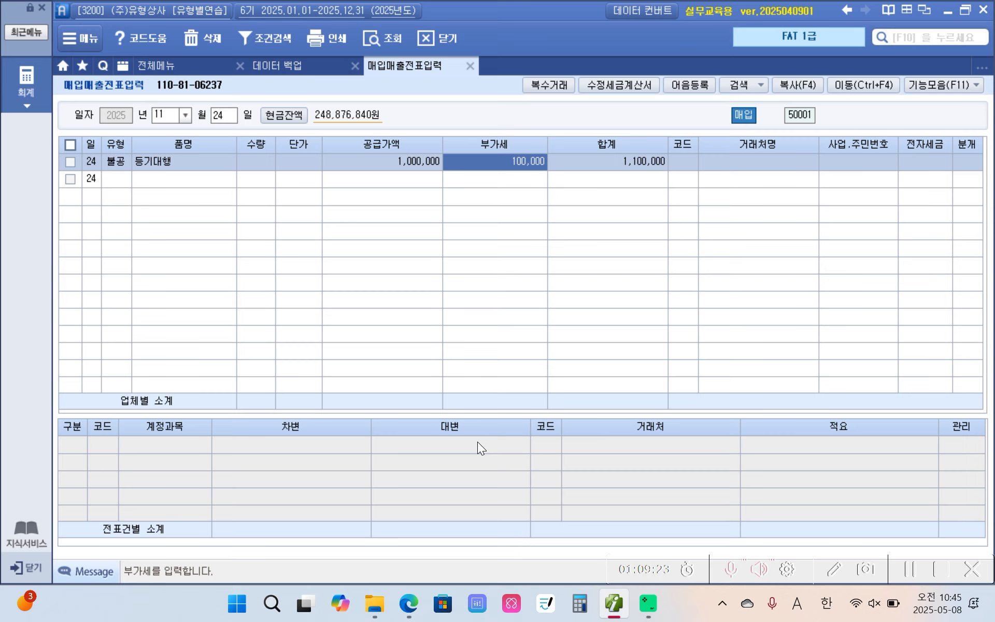
key(Return)
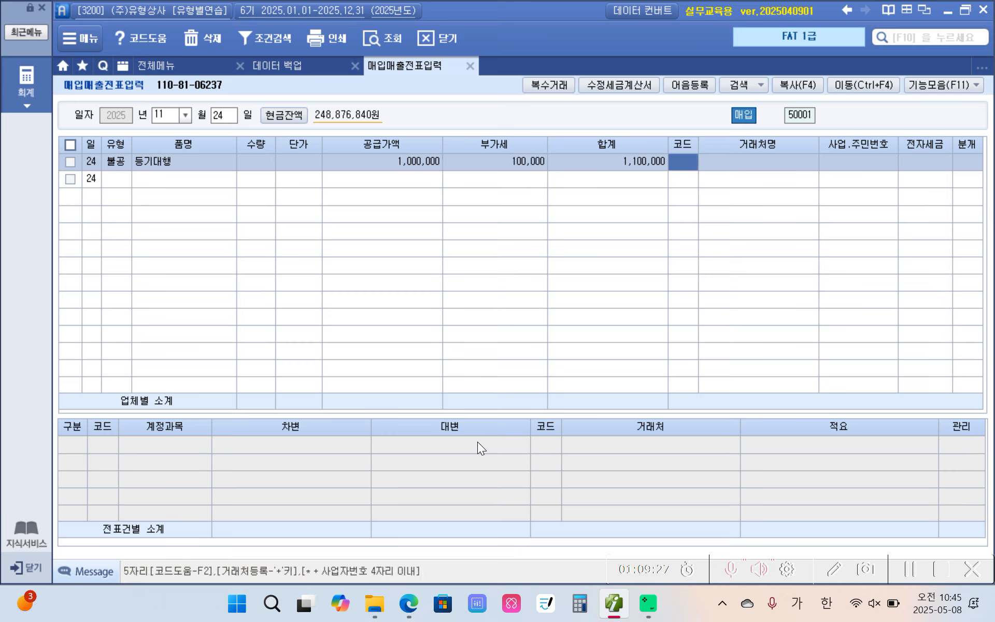
Set the November 24 voucher's counterparty to 대한법무법인 and mark the tax invoice as 전자입력
text(대한)
key(Return)
key(Down)
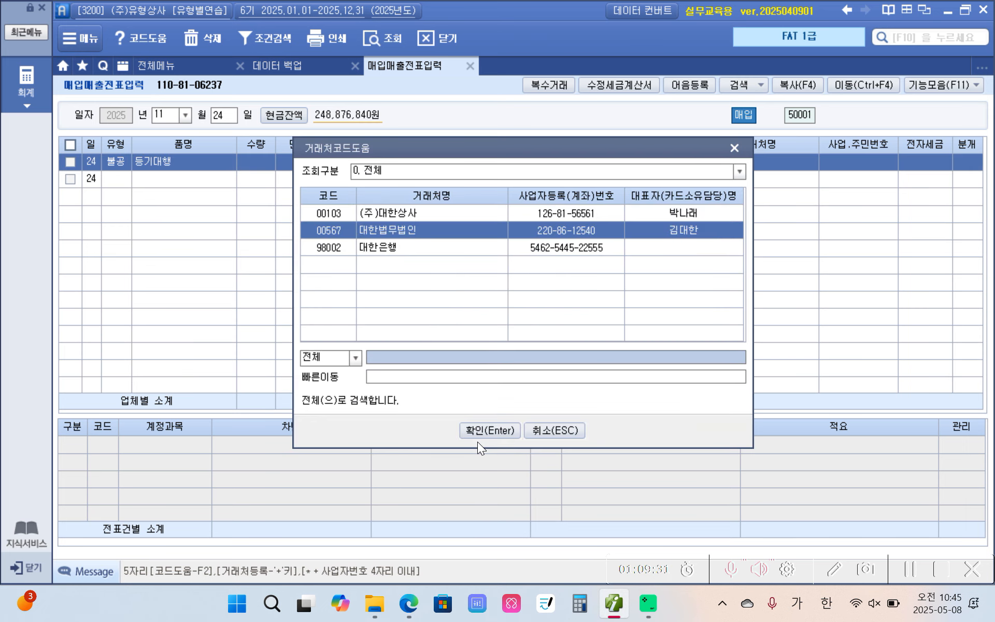
key(Return)
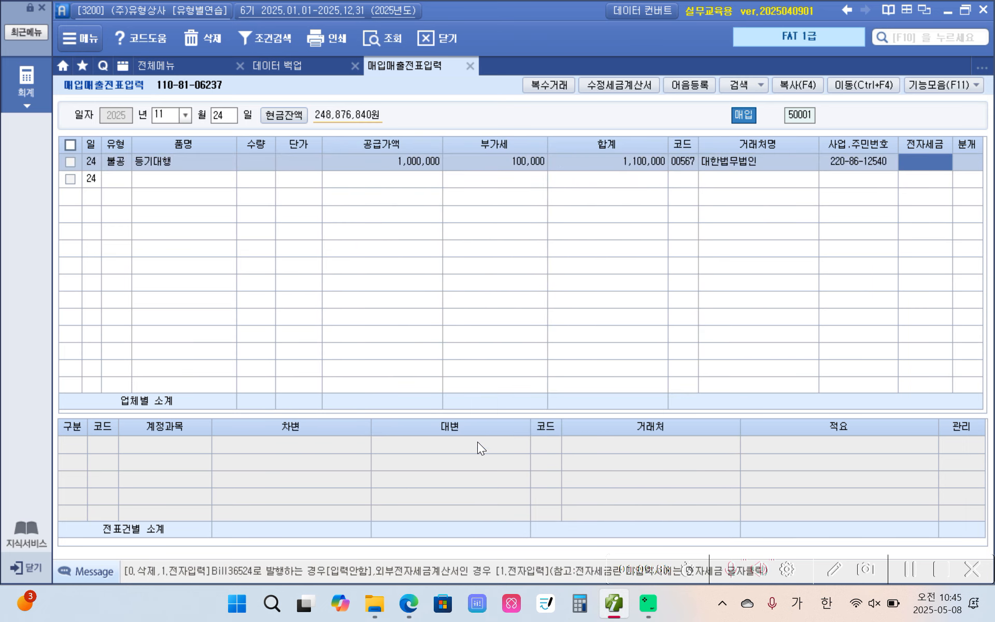
key(1)
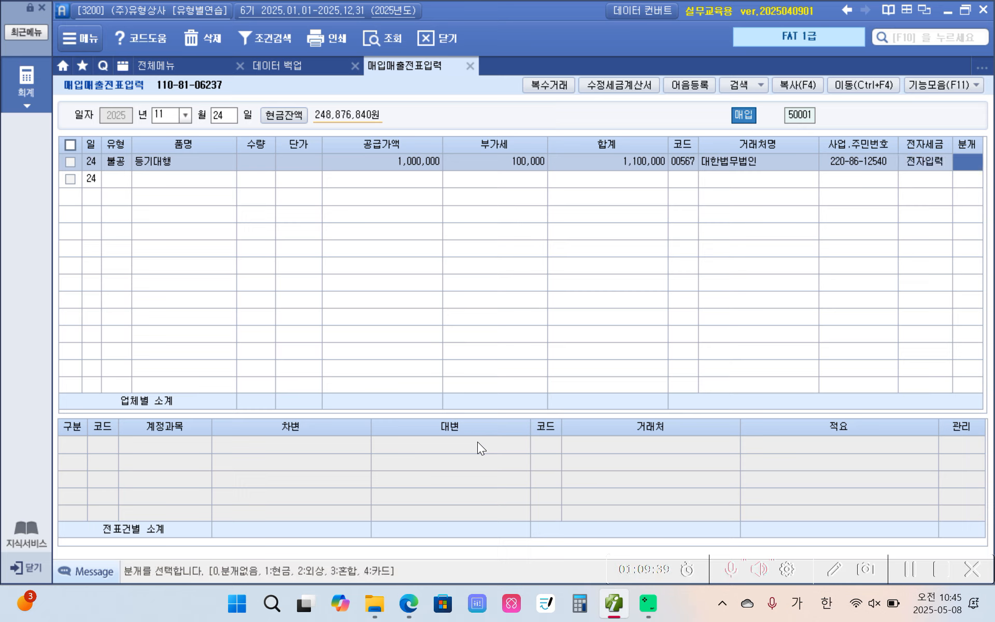
Journalize the November 24 voucher as 현금 and set its debit account to 201 토지
key(1)
key(Return)
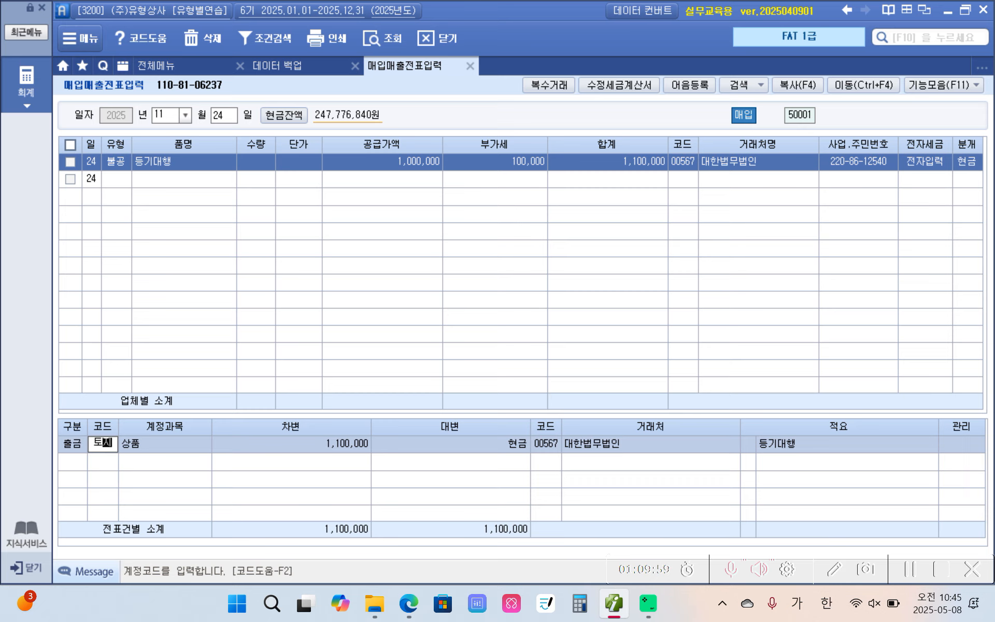
key(Return)
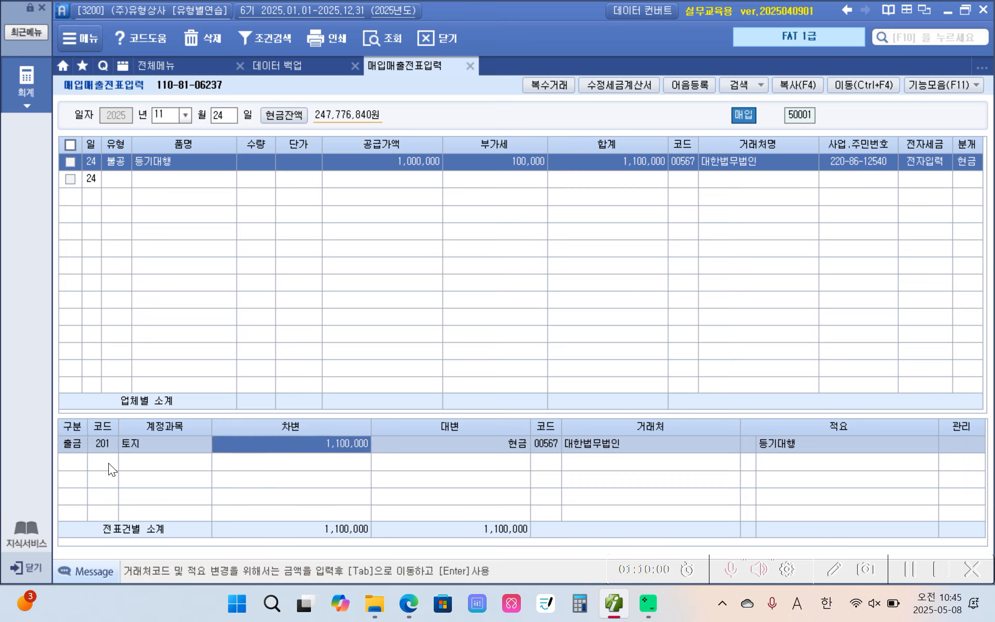